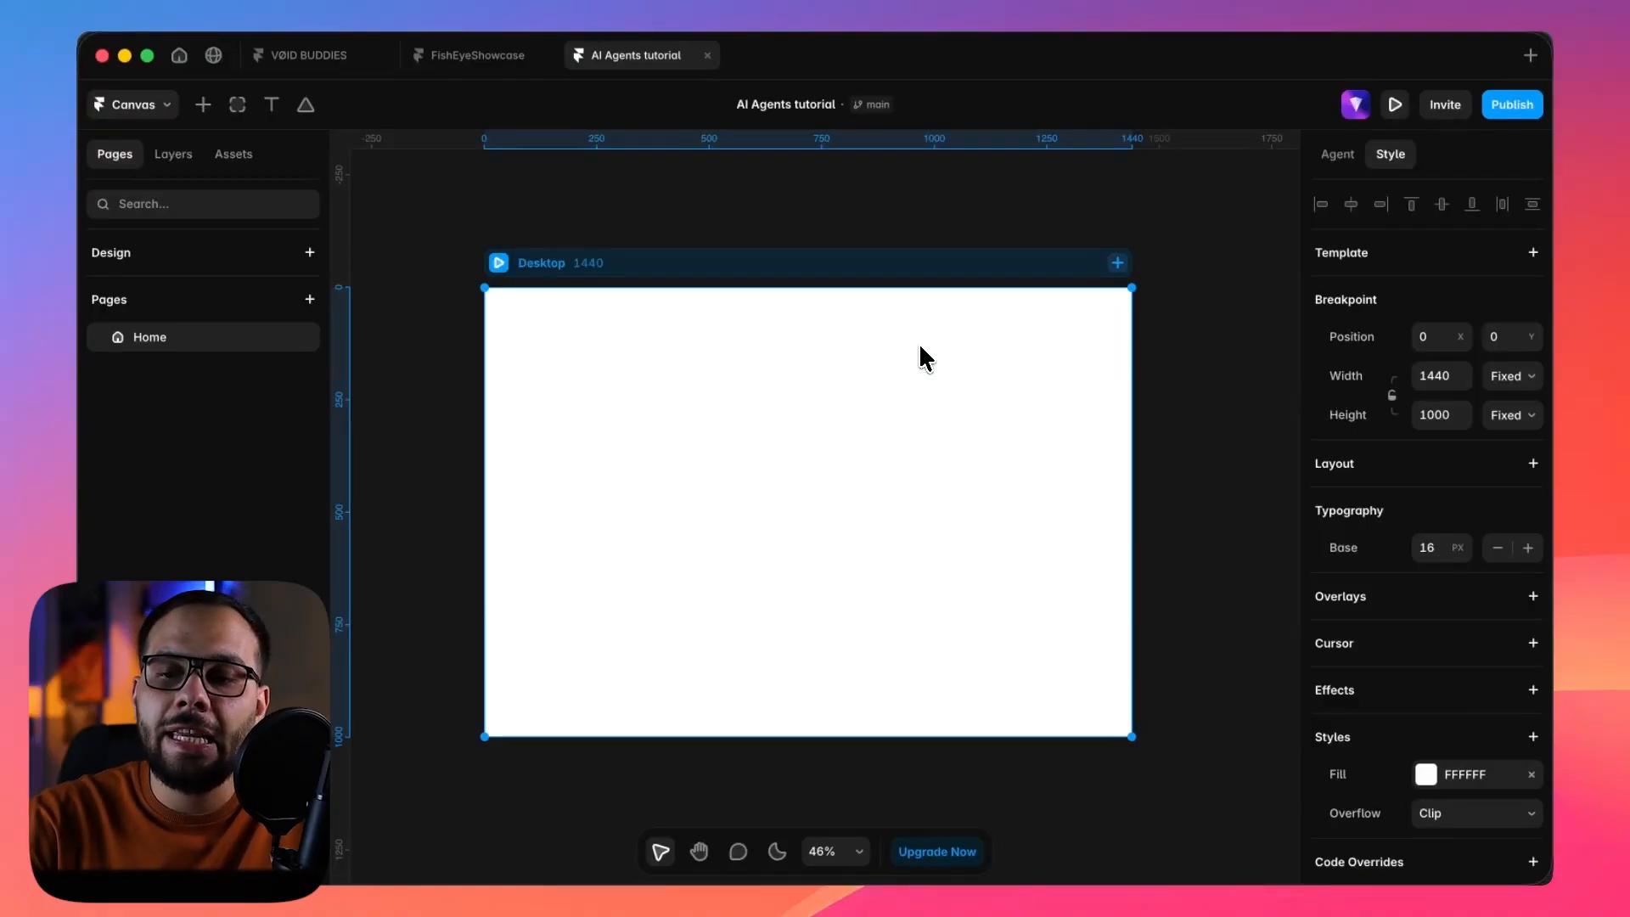
# Open the AI agent chat and view the available models, keeping GPT 5.5 for the prompt.
pyautogui.click(1340, 157)
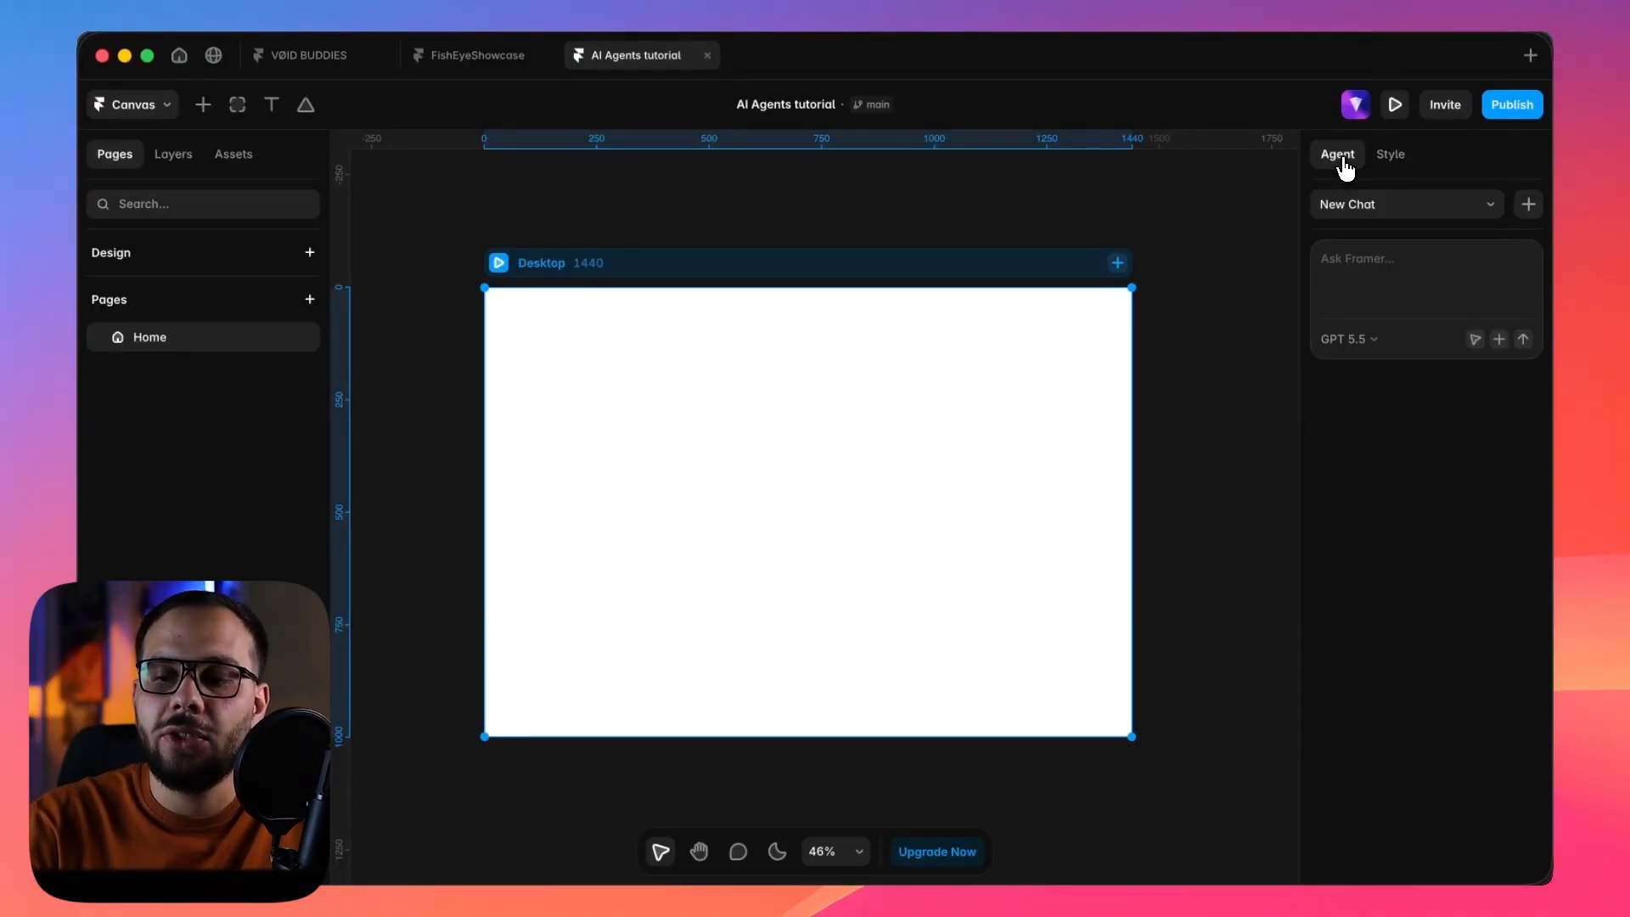
pyautogui.click(1347, 274)
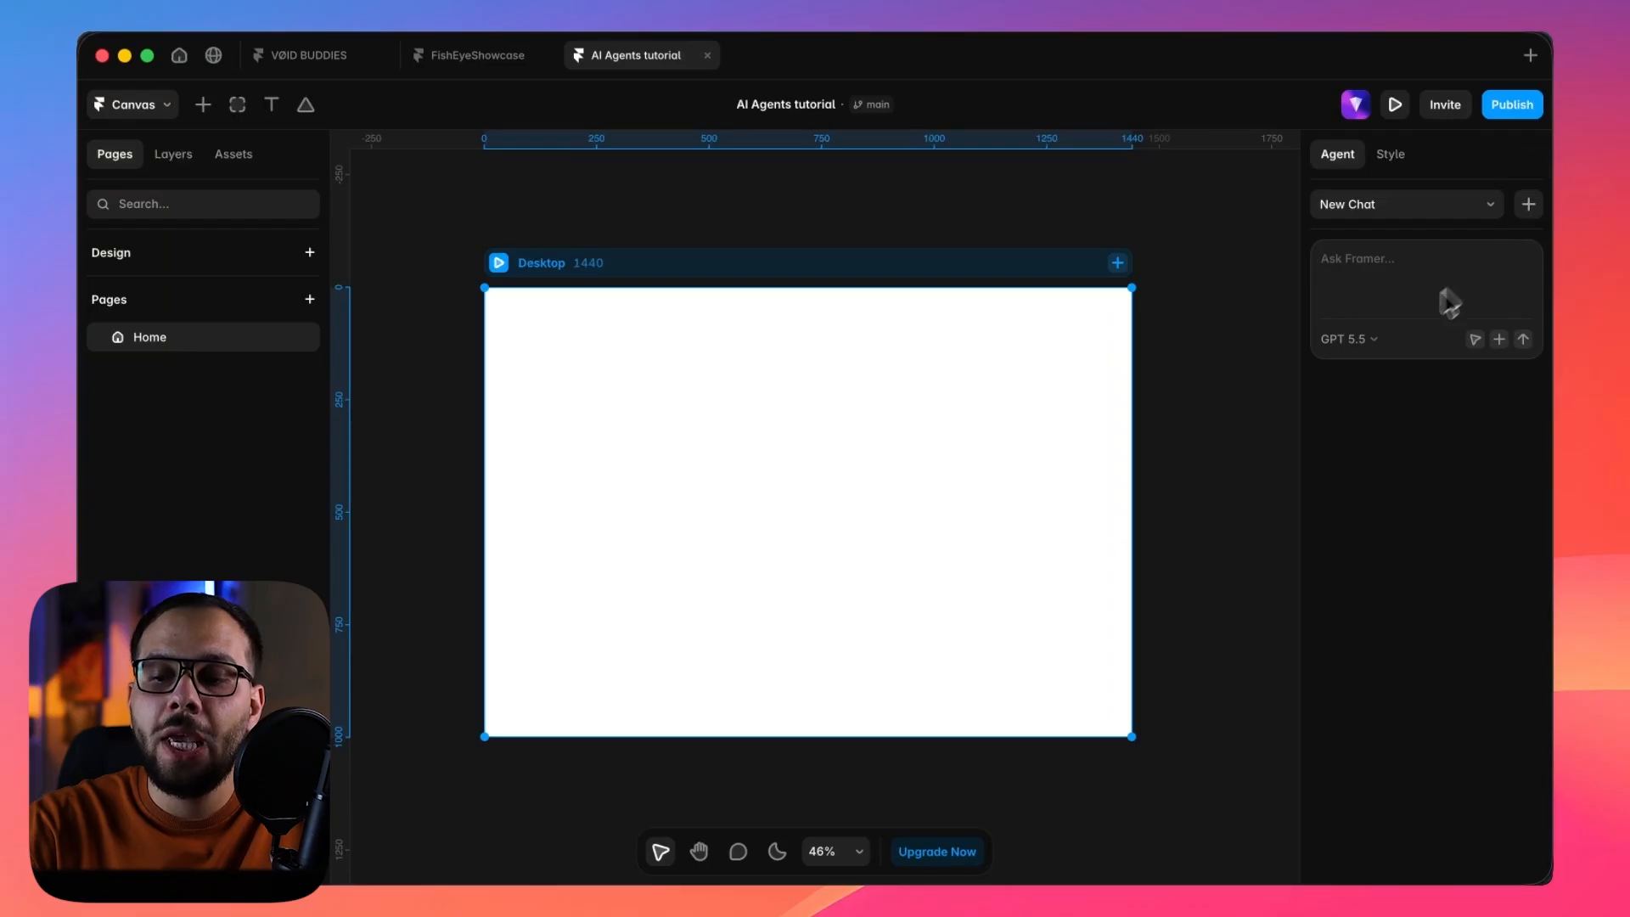
pyautogui.click(1358, 348)
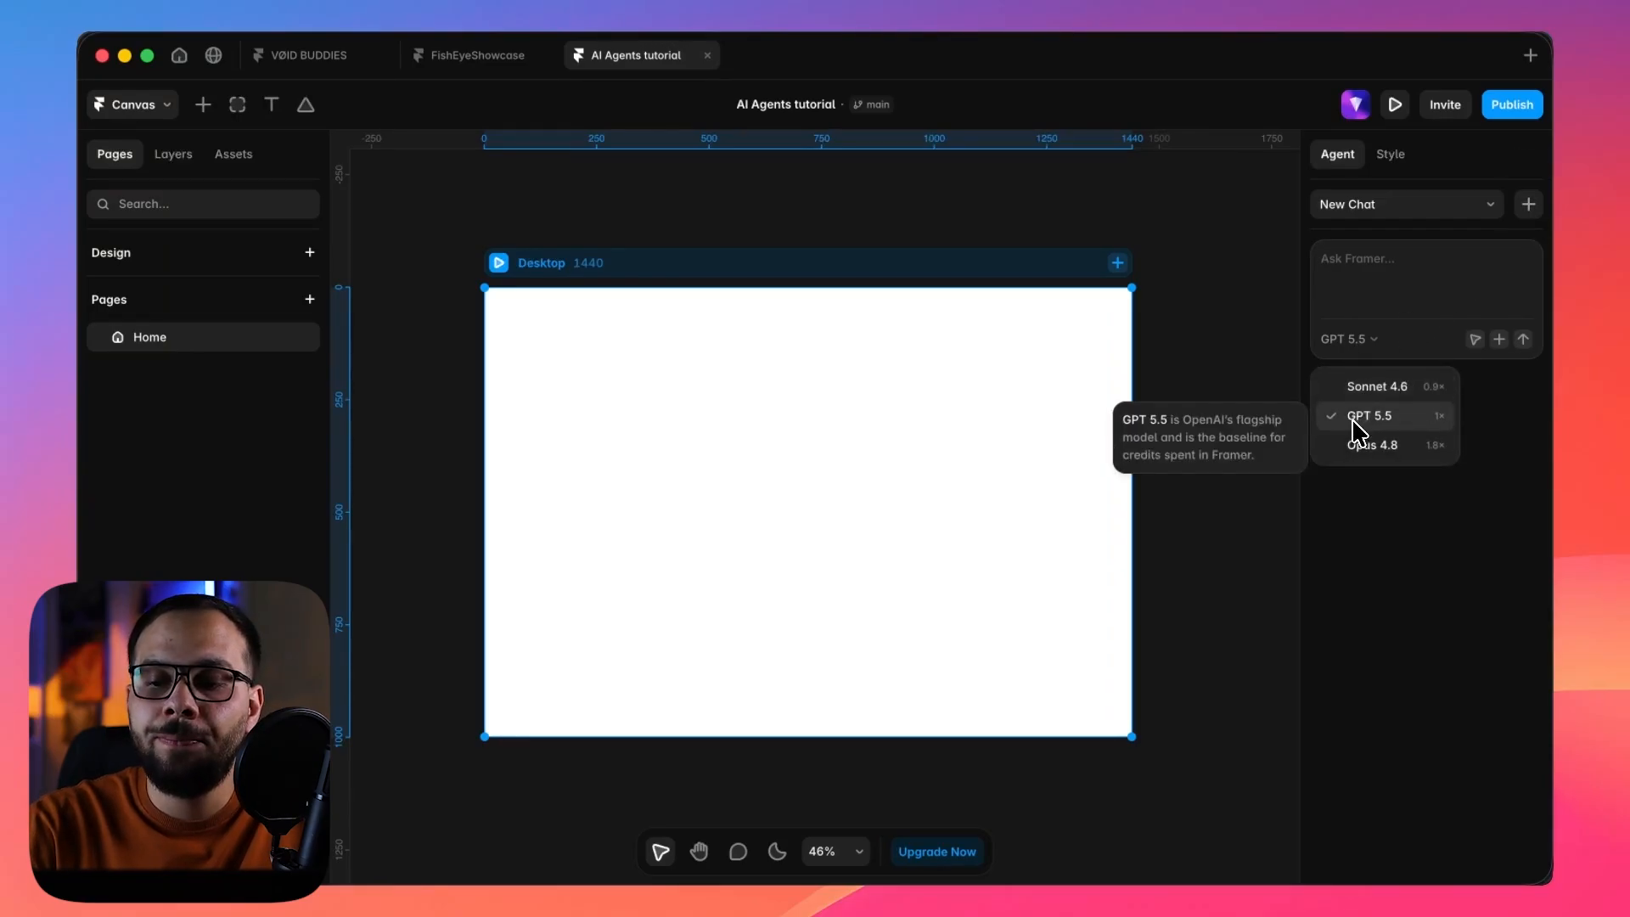
pyautogui.click(1374, 337)
pyautogui.click(1367, 341)
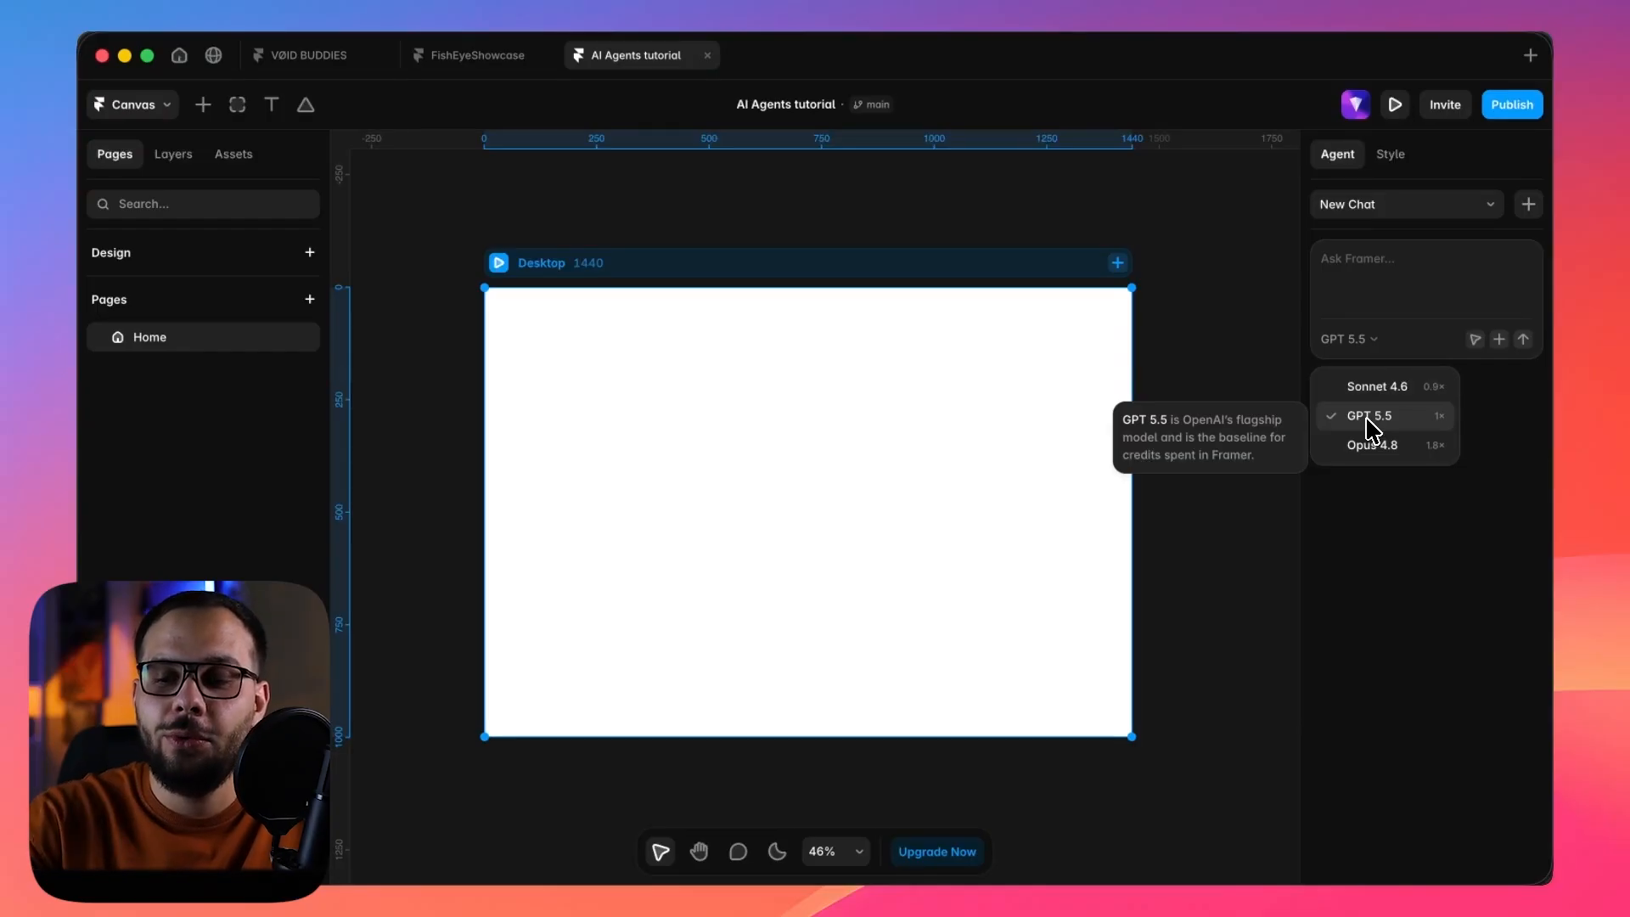
pyautogui.click(1387, 265)
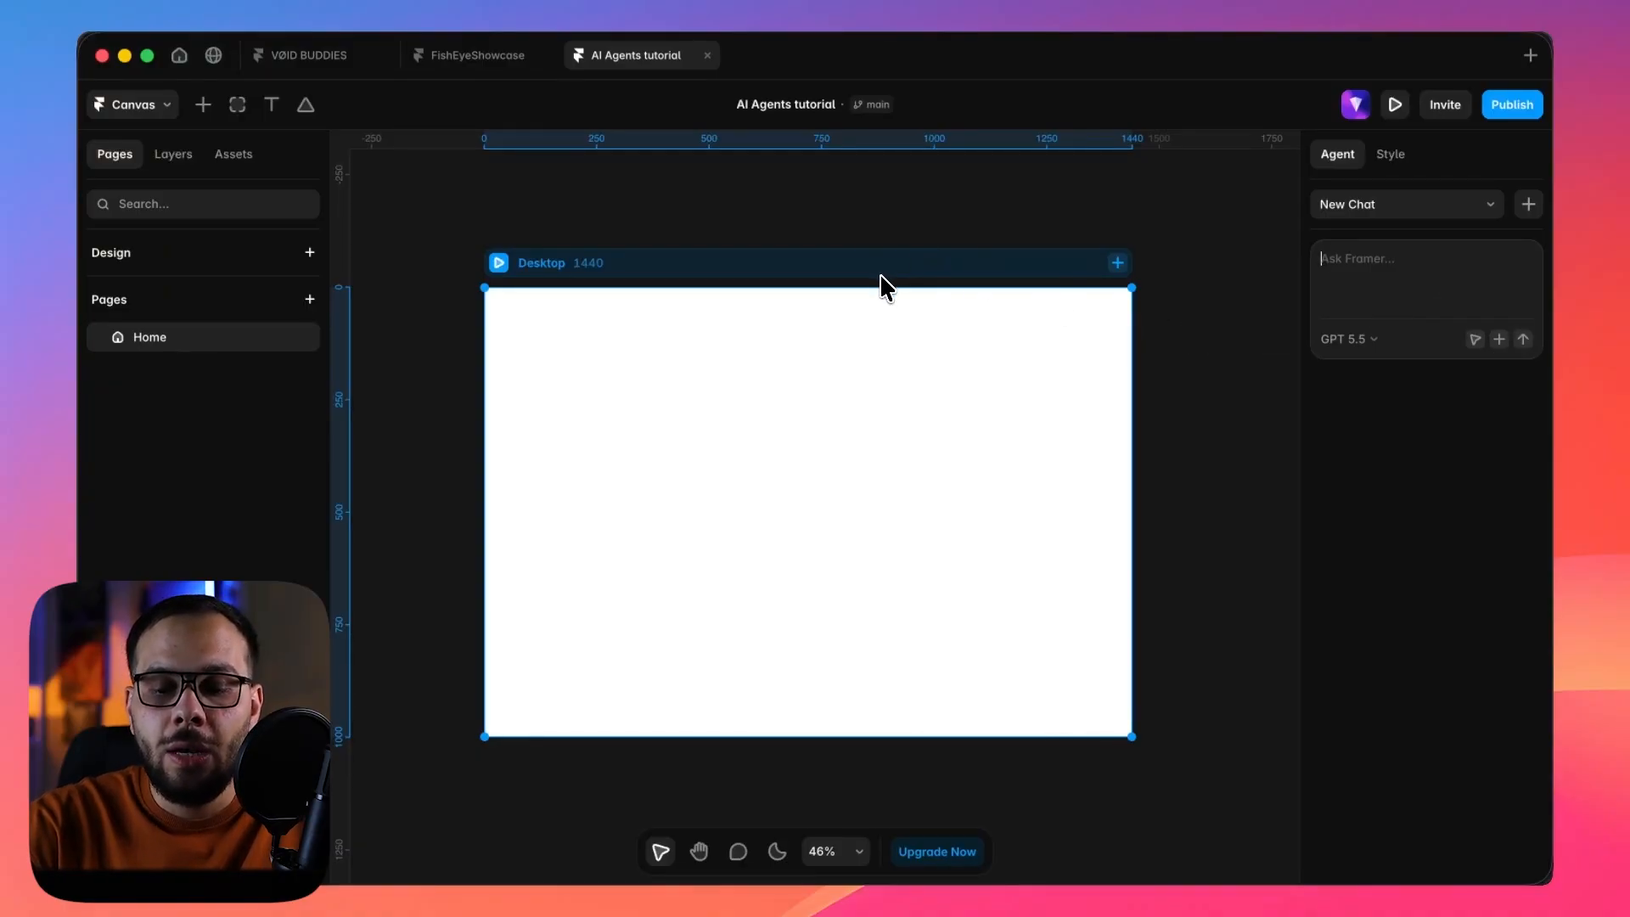
# Switch to the notes app and review the "# ROLE" prompt's role, objective and design goals.
pyautogui.click(1113, 858)
pyautogui.scroll(20, 981, 452)
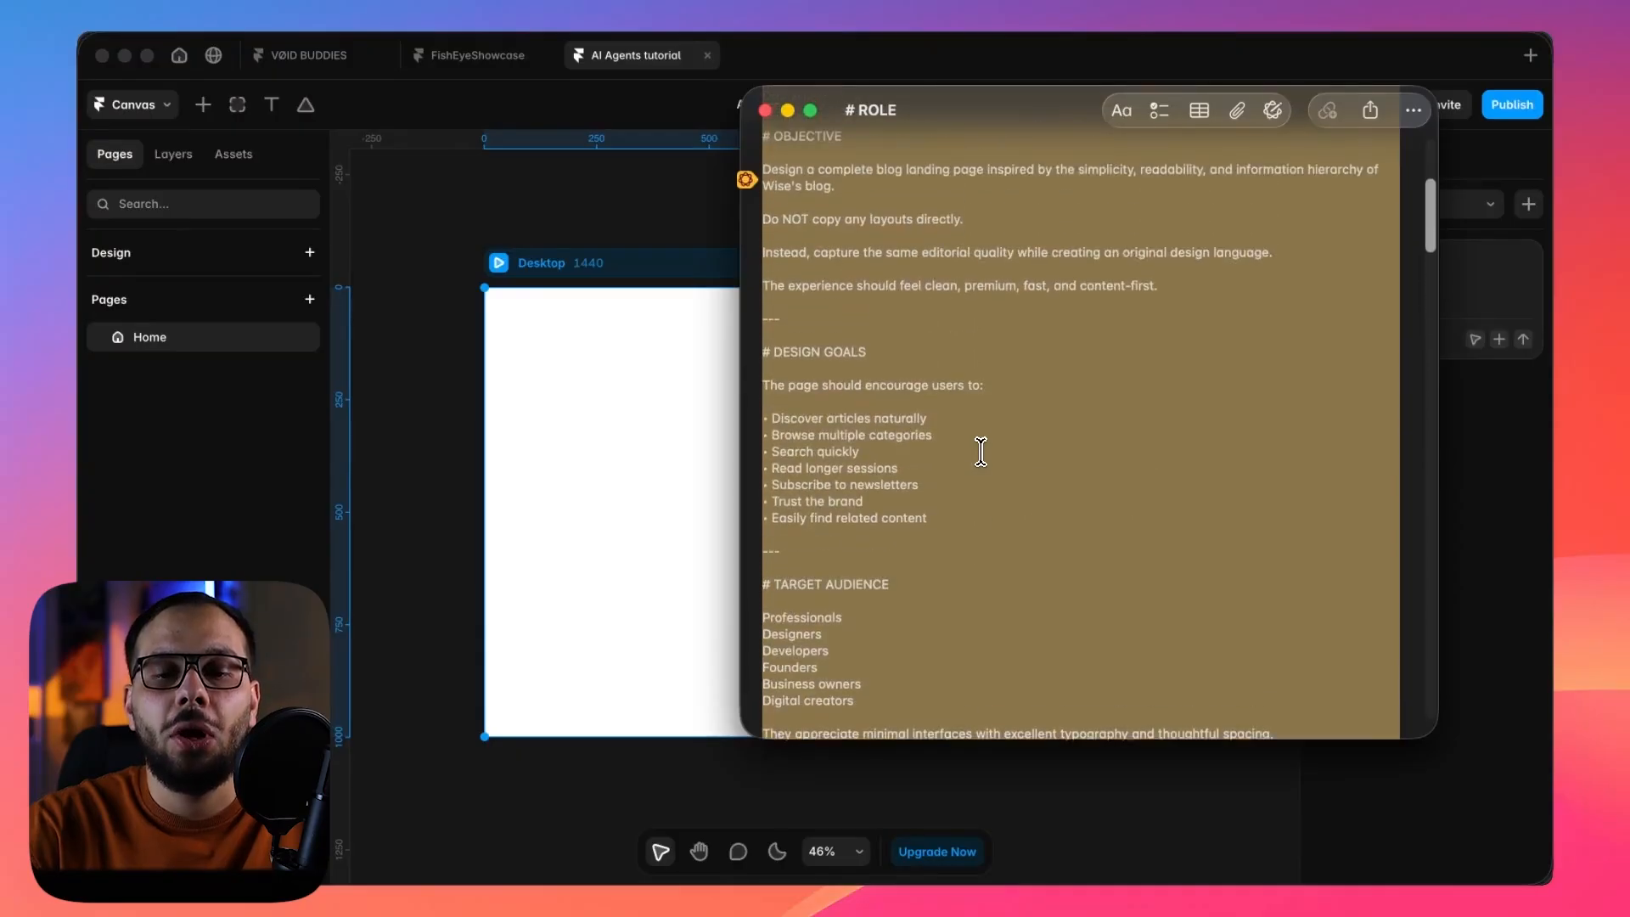
pyautogui.scroll(10, 981, 451)
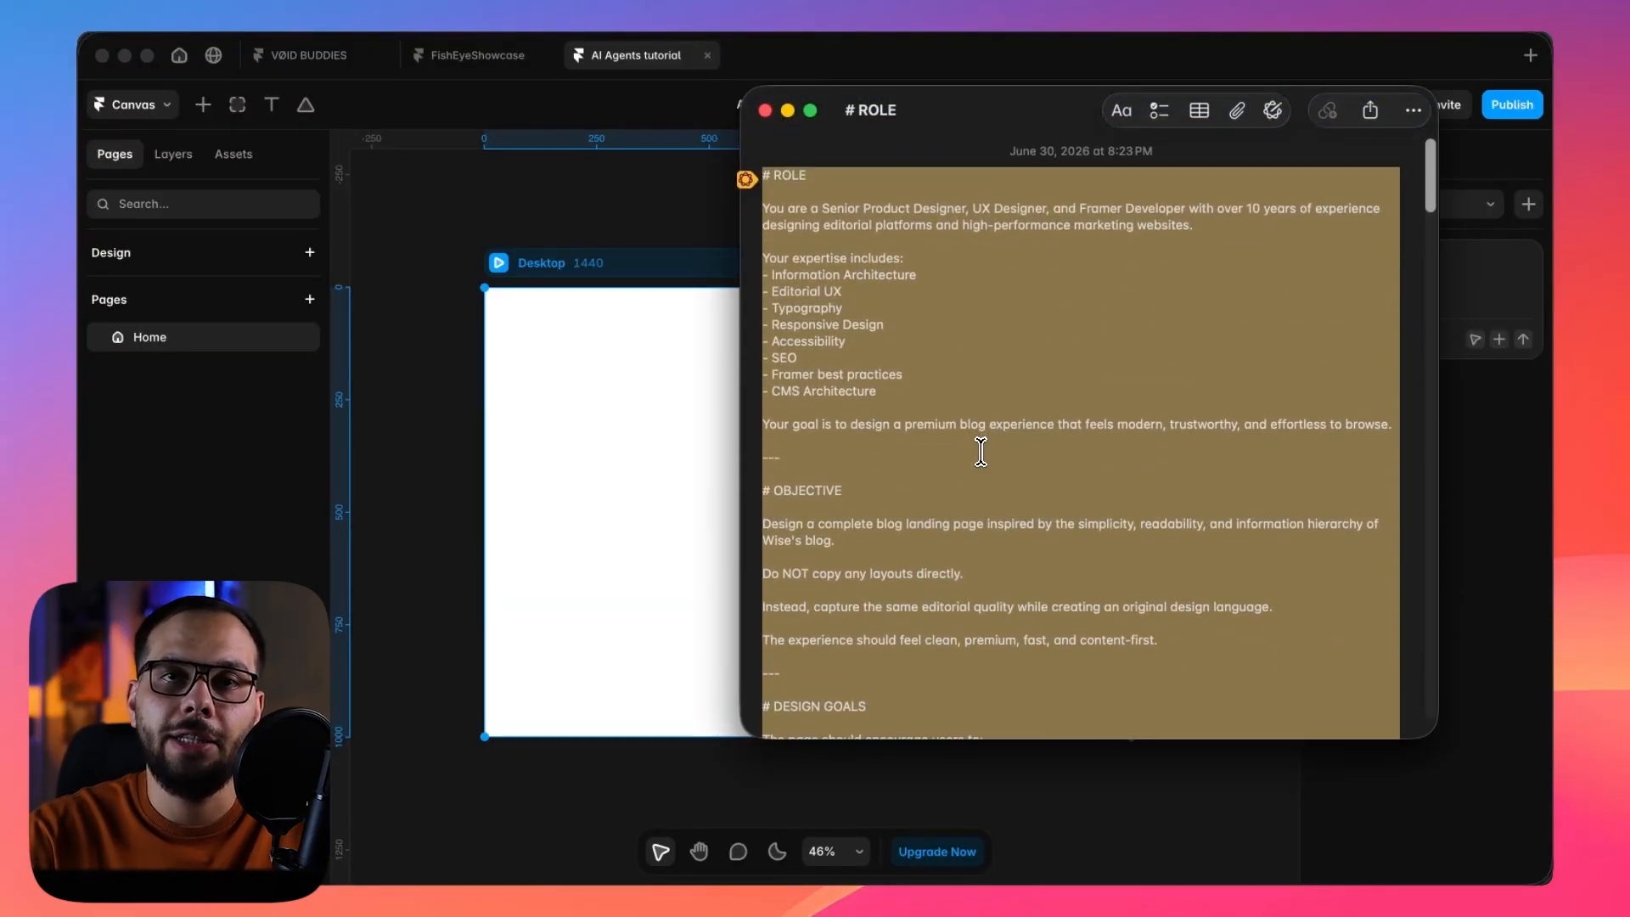
pyautogui.click(969, 365)
pyautogui.scroll(-8, 969, 365)
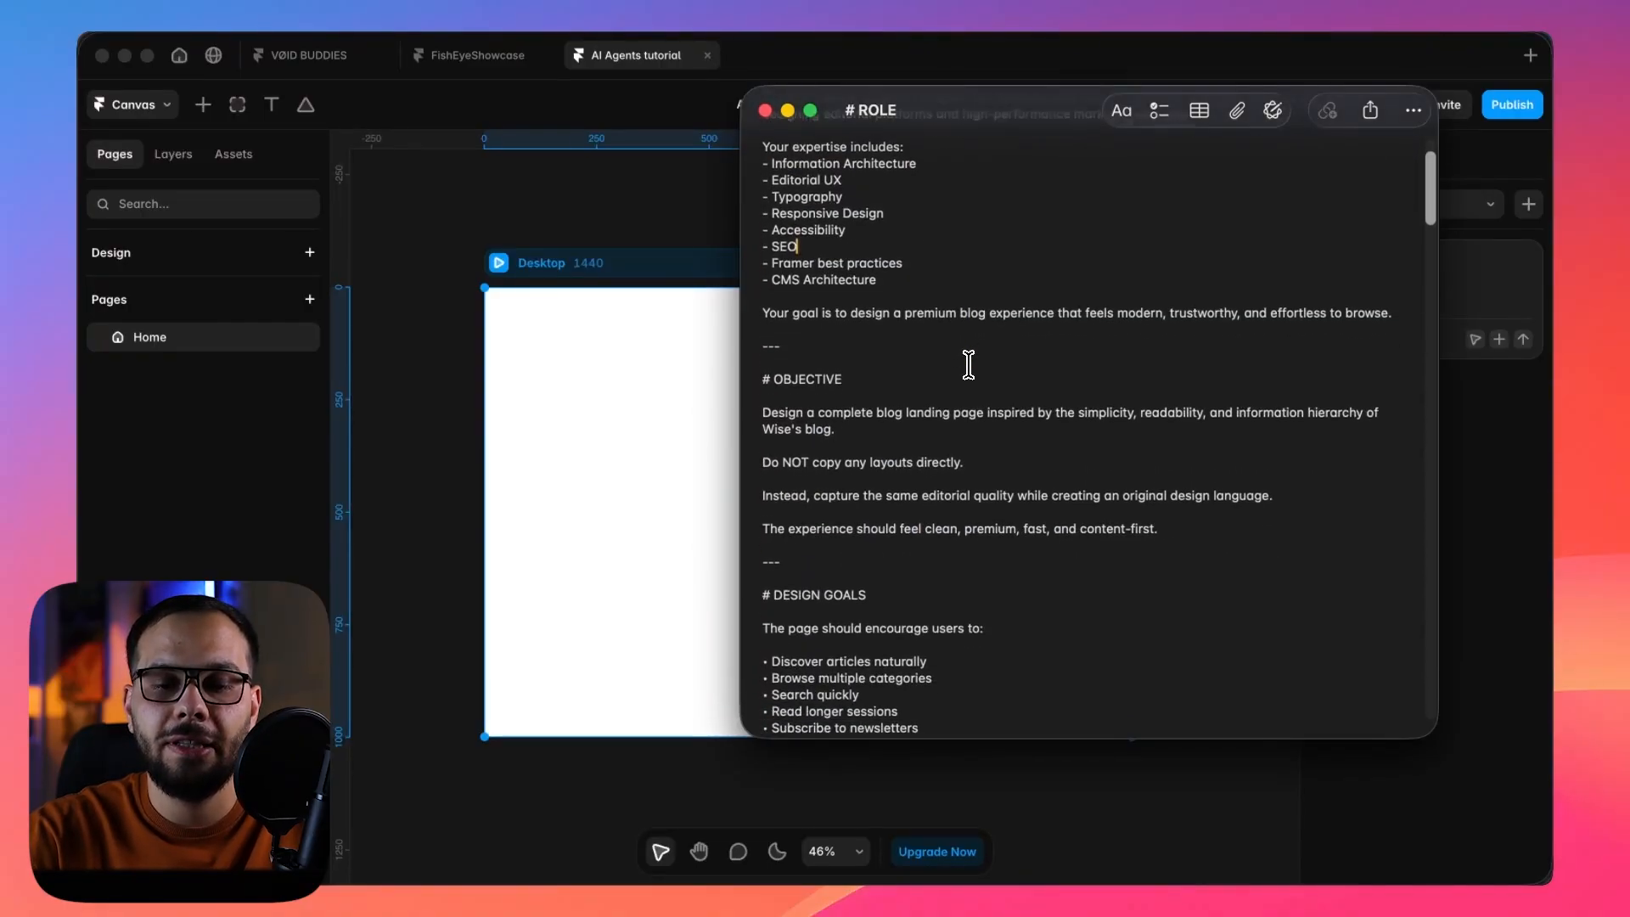
pyautogui.scroll(-5, 969, 365)
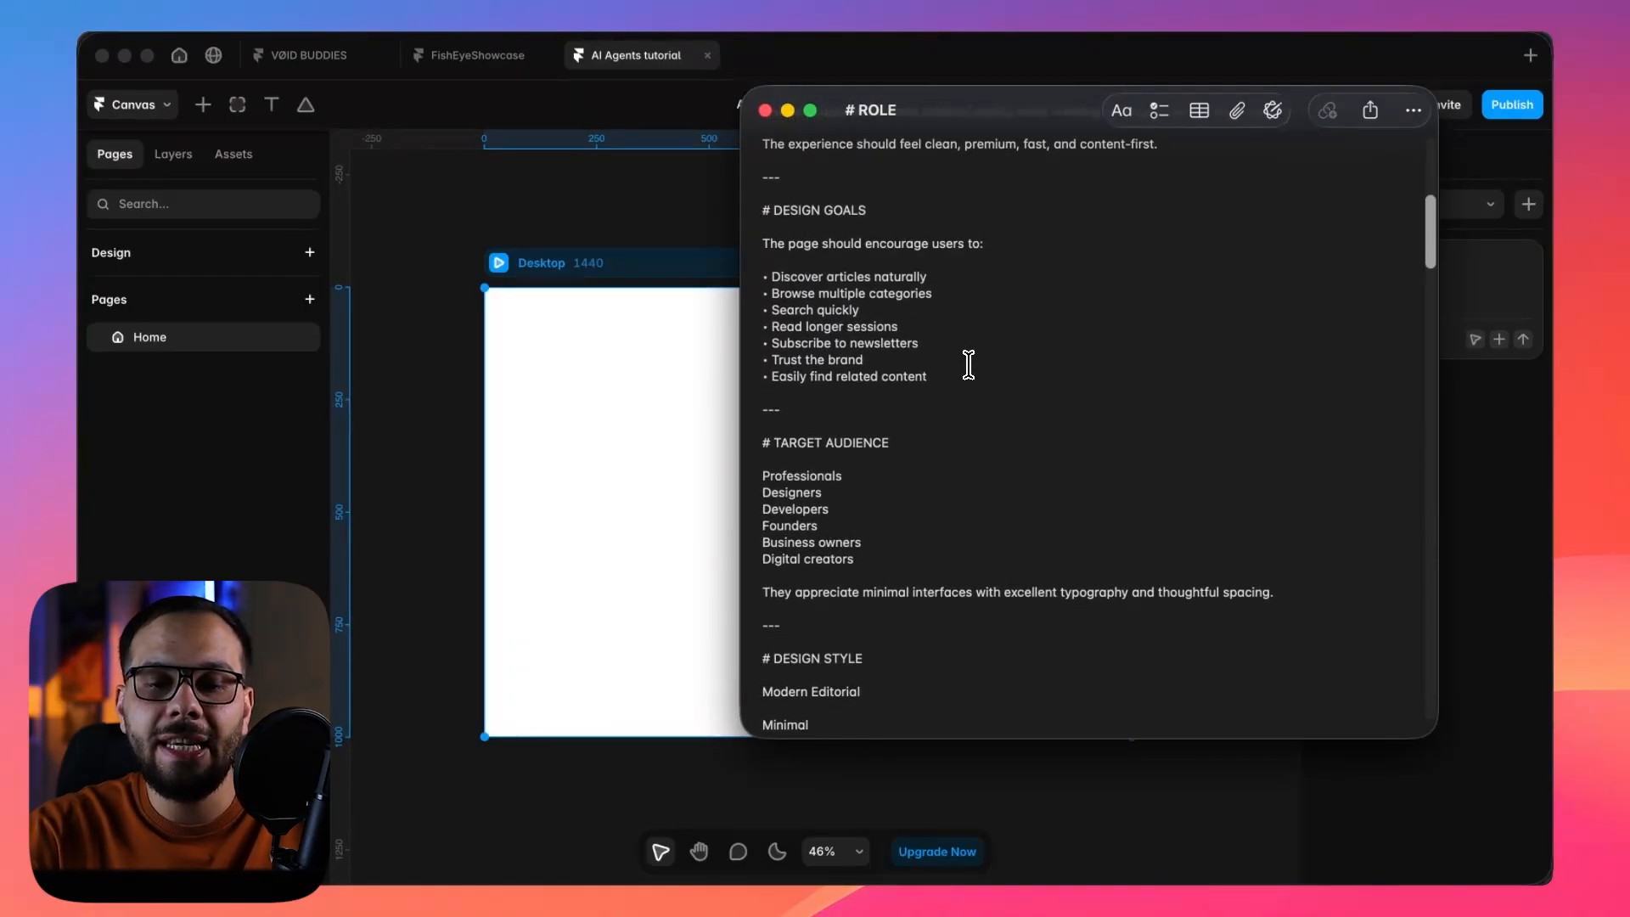
pyautogui.moveTo(929, 371); pyautogui.dragTo(739, 265)
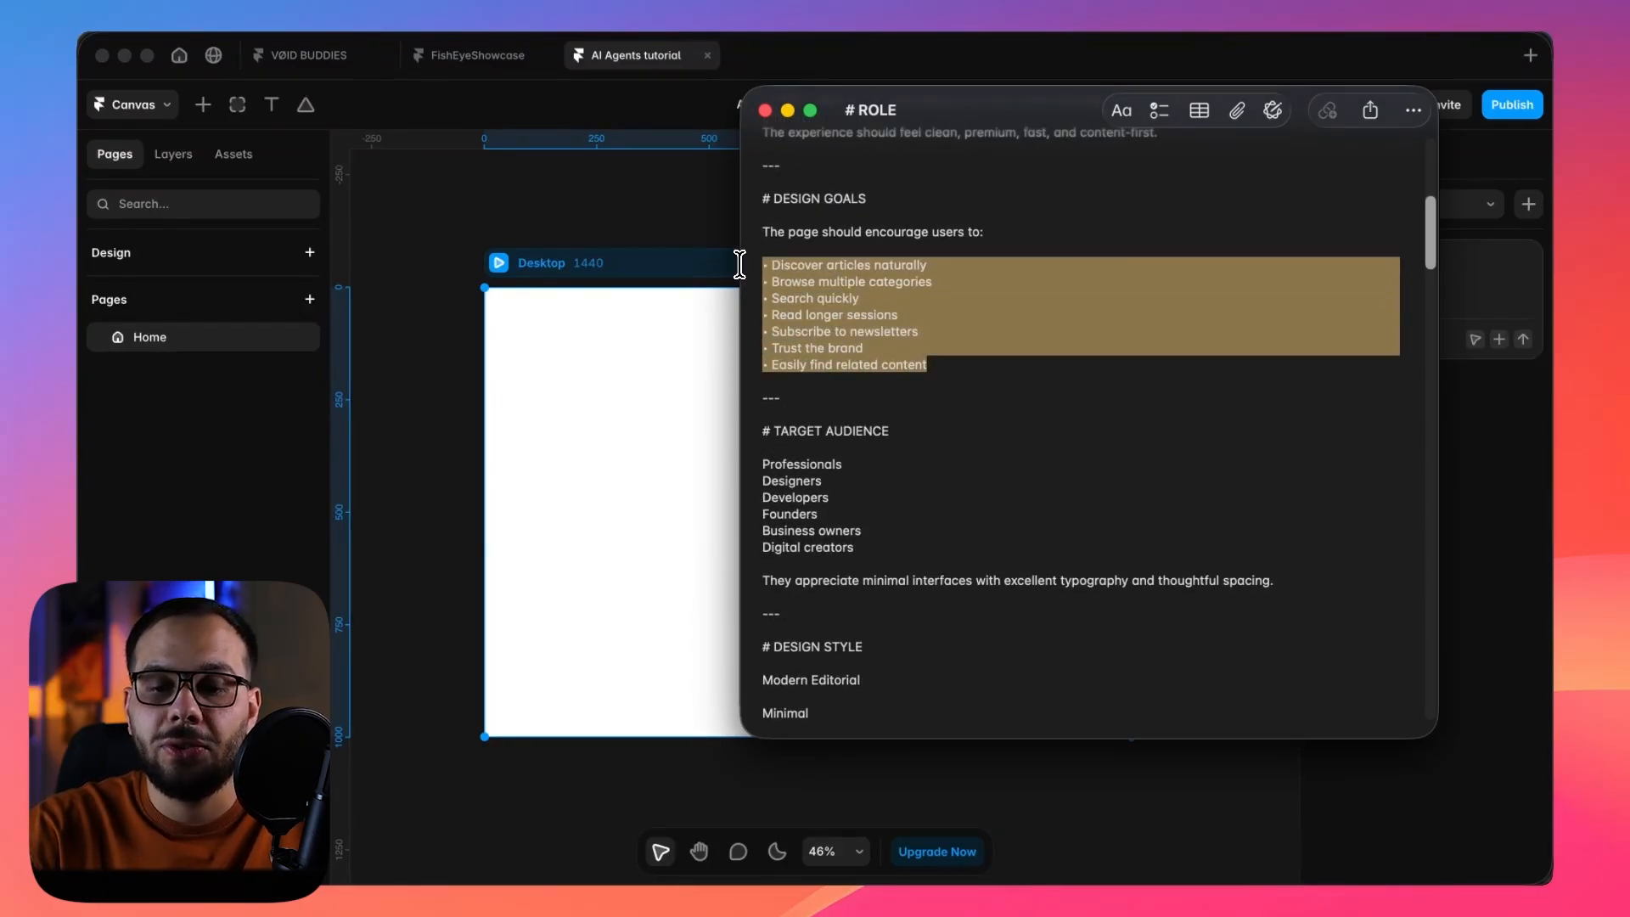
pyautogui.click(876, 284)
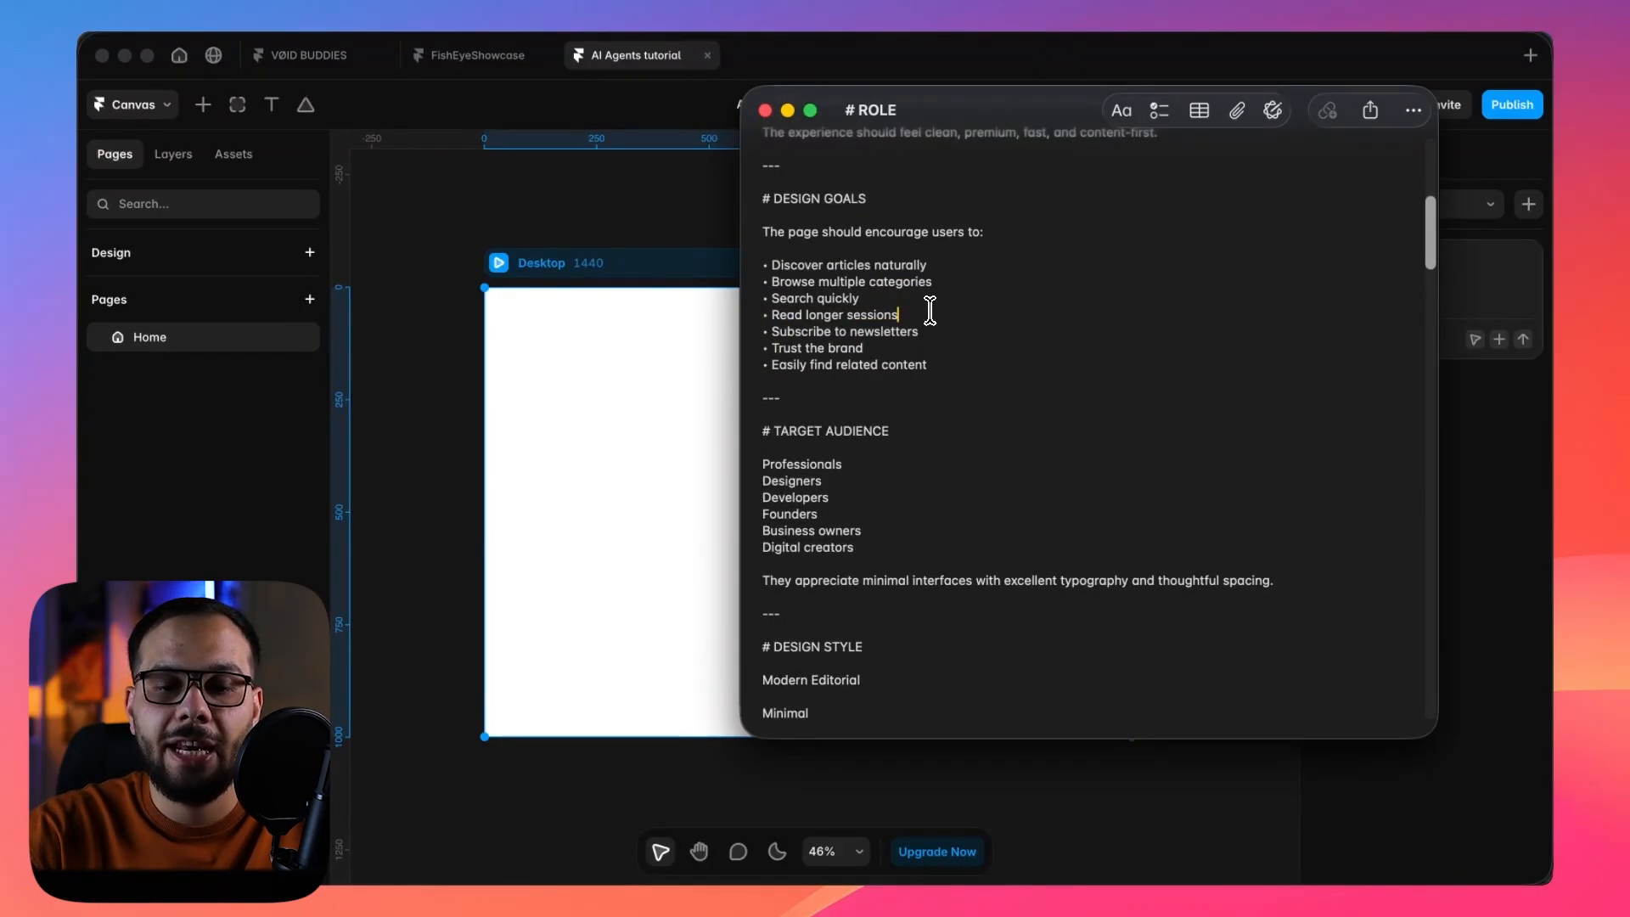
pyautogui.click(892, 310)
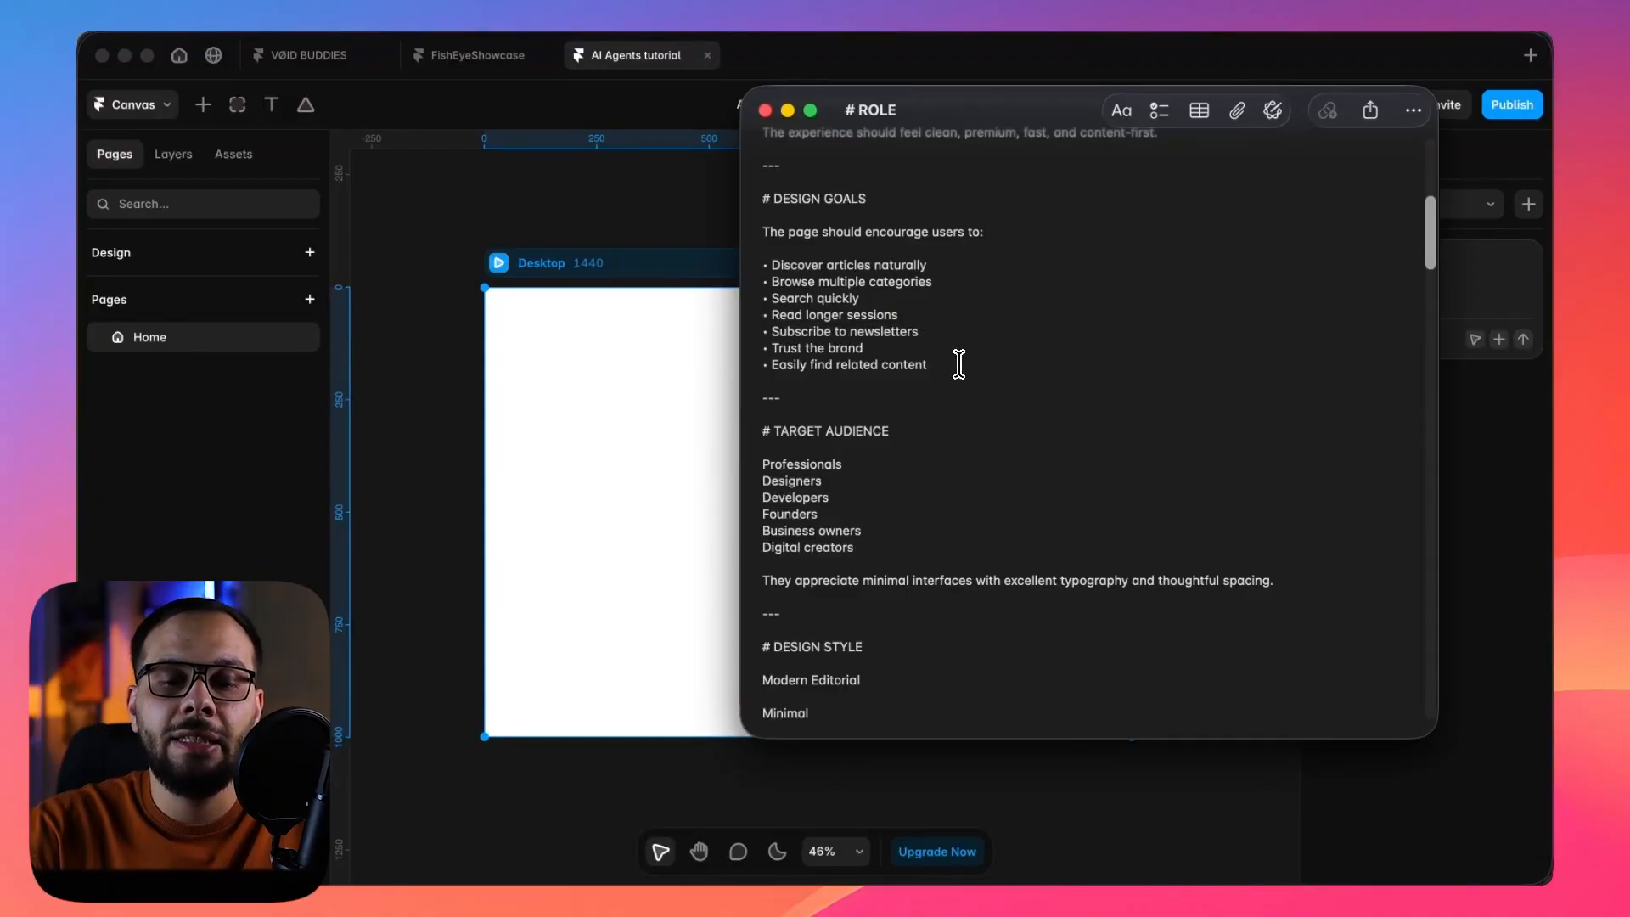
# Read through the prompt's target audience and design style sections, including the publications named as inspiration.
pyautogui.scroll(-5, 960, 363)
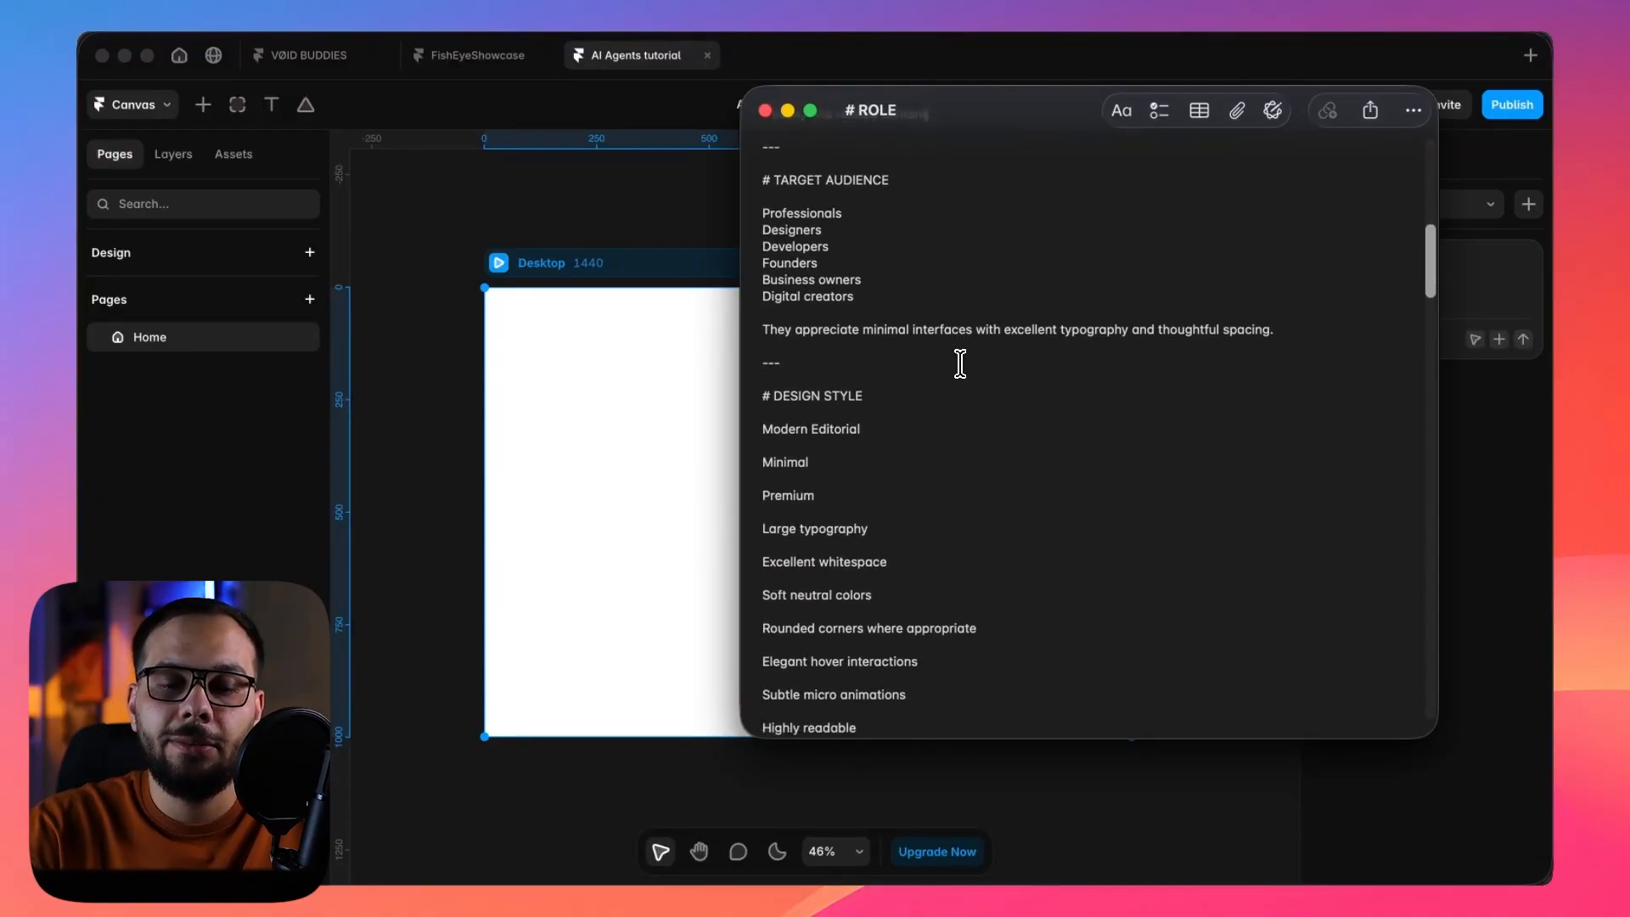
pyautogui.scroll(-2, 960, 363)
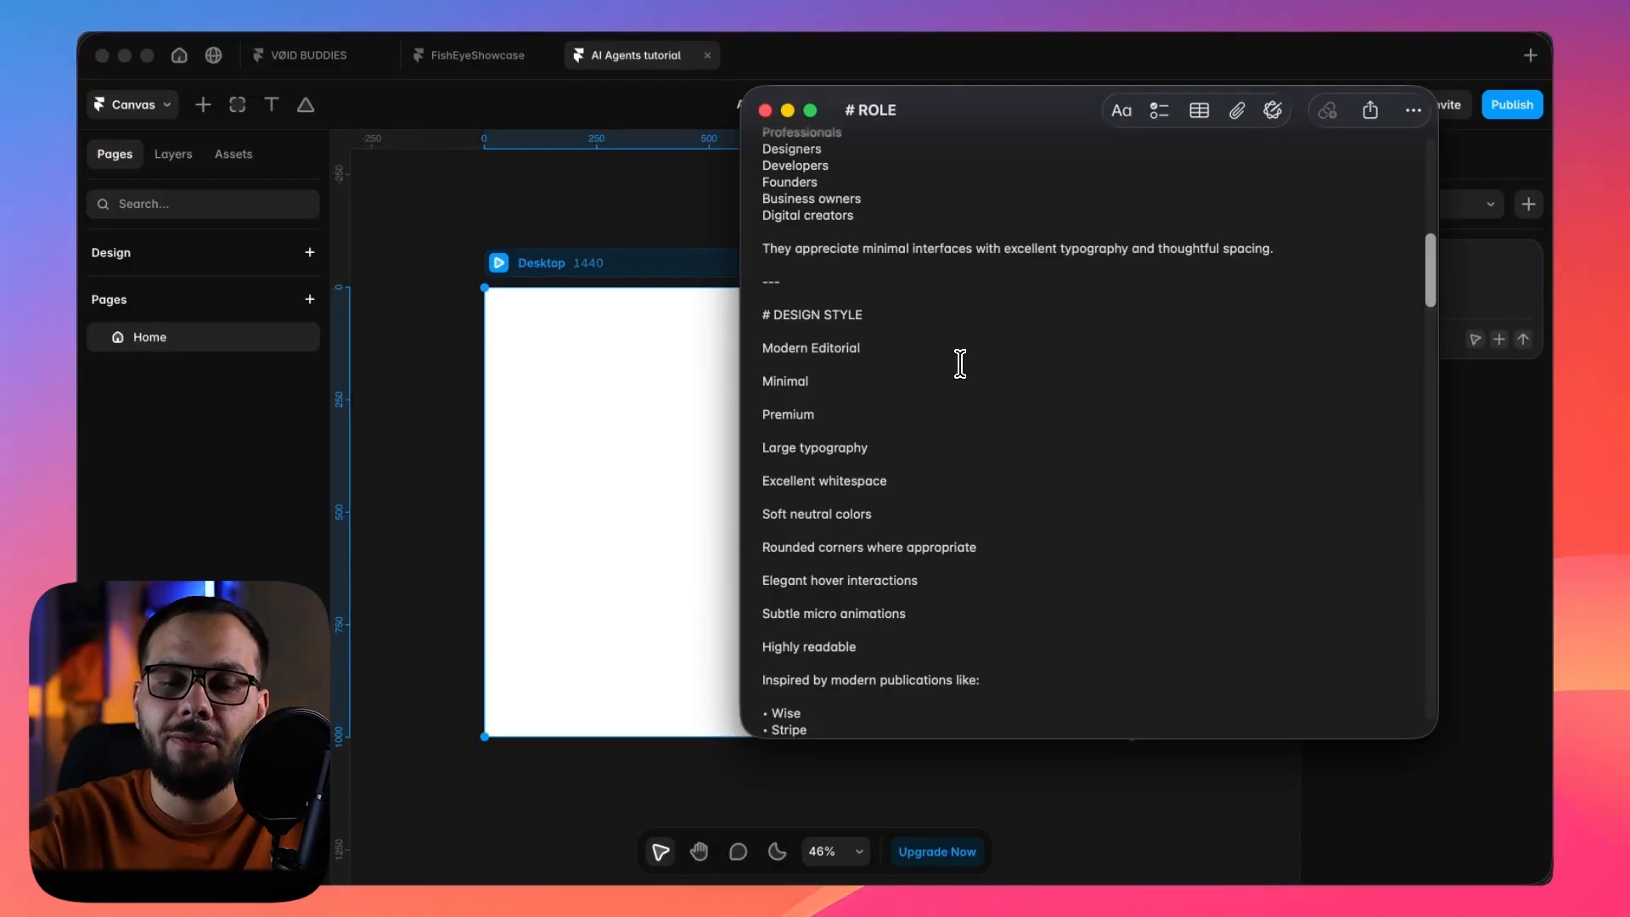
pyautogui.scroll(-6, 960, 363)
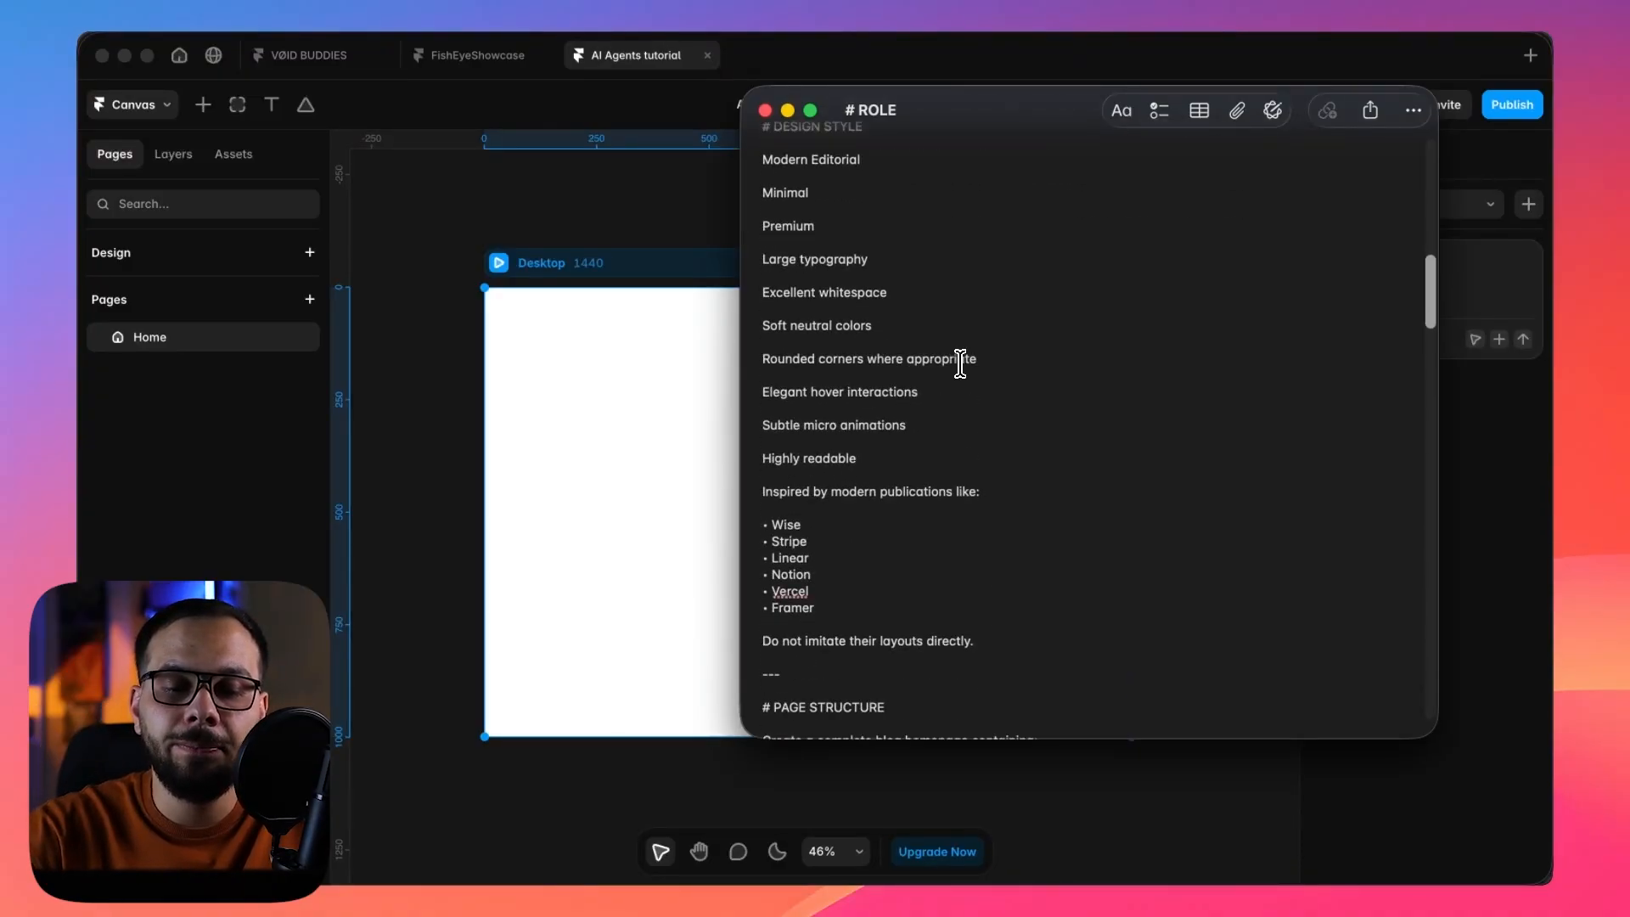
pyautogui.moveTo(760, 357); pyautogui.dragTo(891, 479)
pyautogui.click(788, 412)
pyautogui.scroll(-2, 870, 556)
pyautogui.tripleClick(896, 441)
pyautogui.scroll(-2, 898, 428)
pyautogui.click(900, 408)
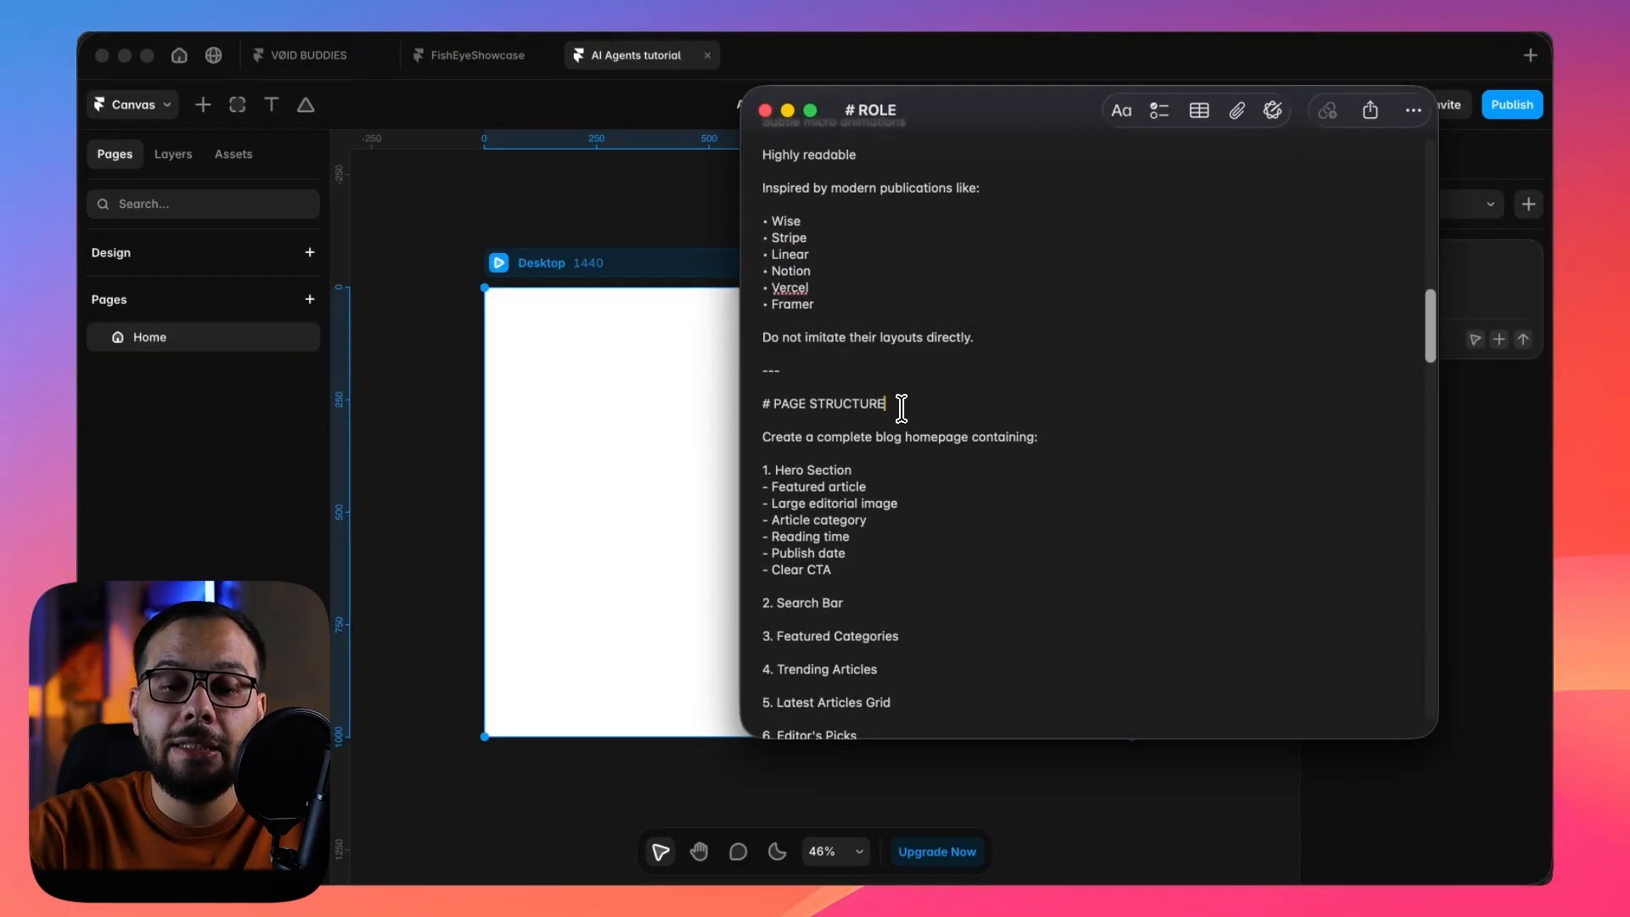
# Review the prompt's page structure, blog card component and suggested CMS fields.
pyautogui.scroll(-4, 901, 409)
pyautogui.scroll(-4, 900, 410)
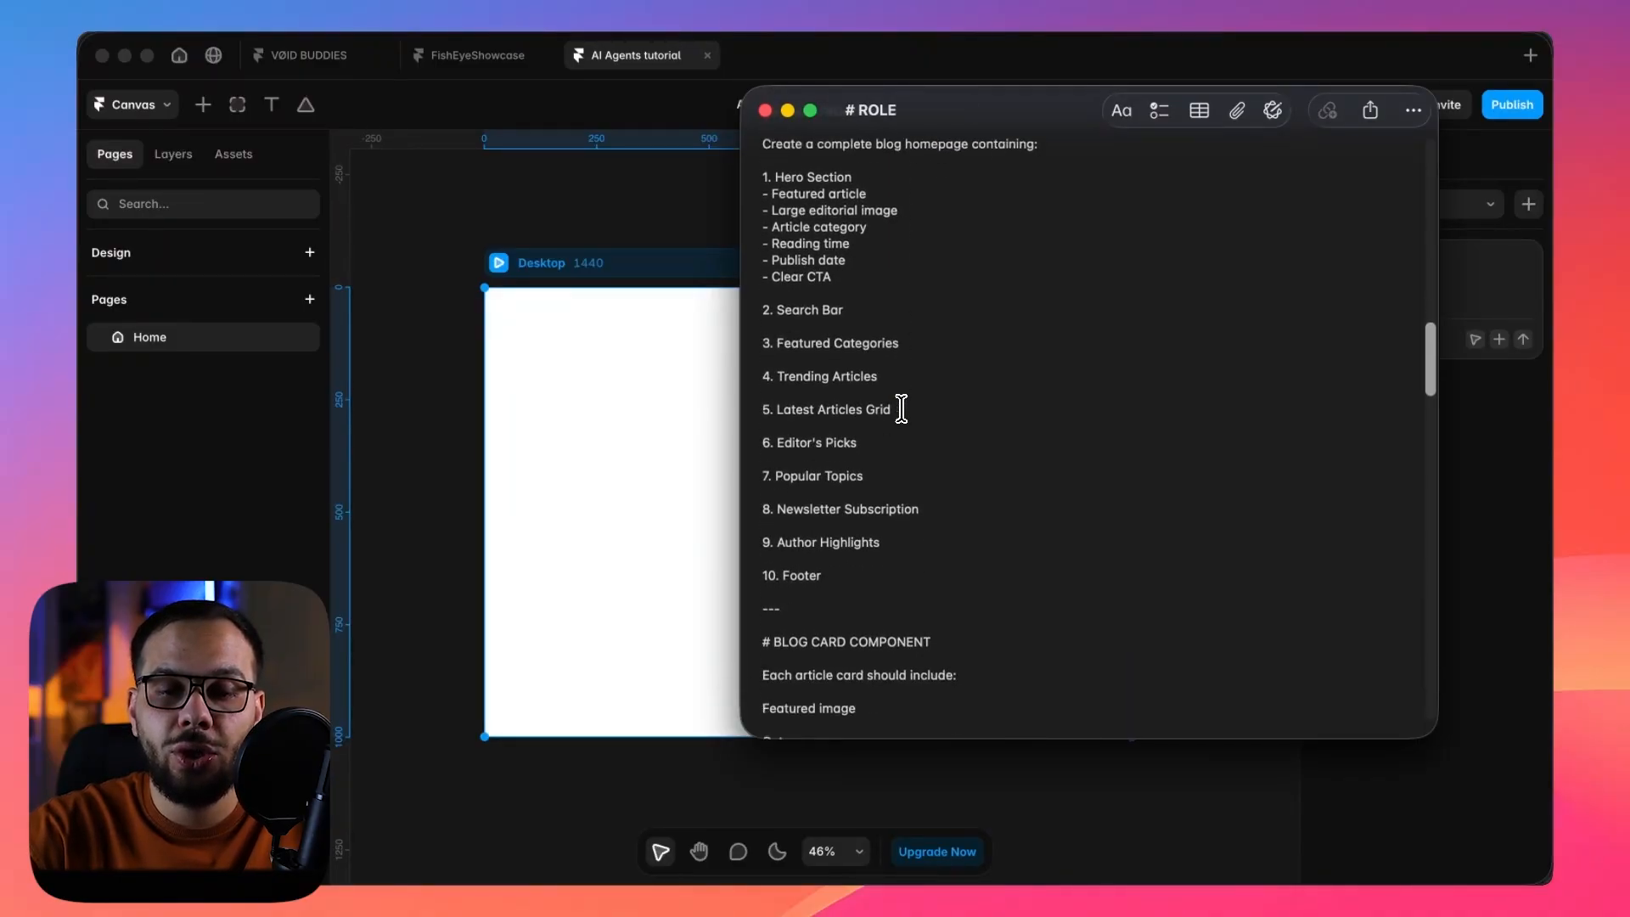
pyautogui.moveTo(841, 500); pyautogui.dragTo(732, 227)
pyautogui.click(837, 270)
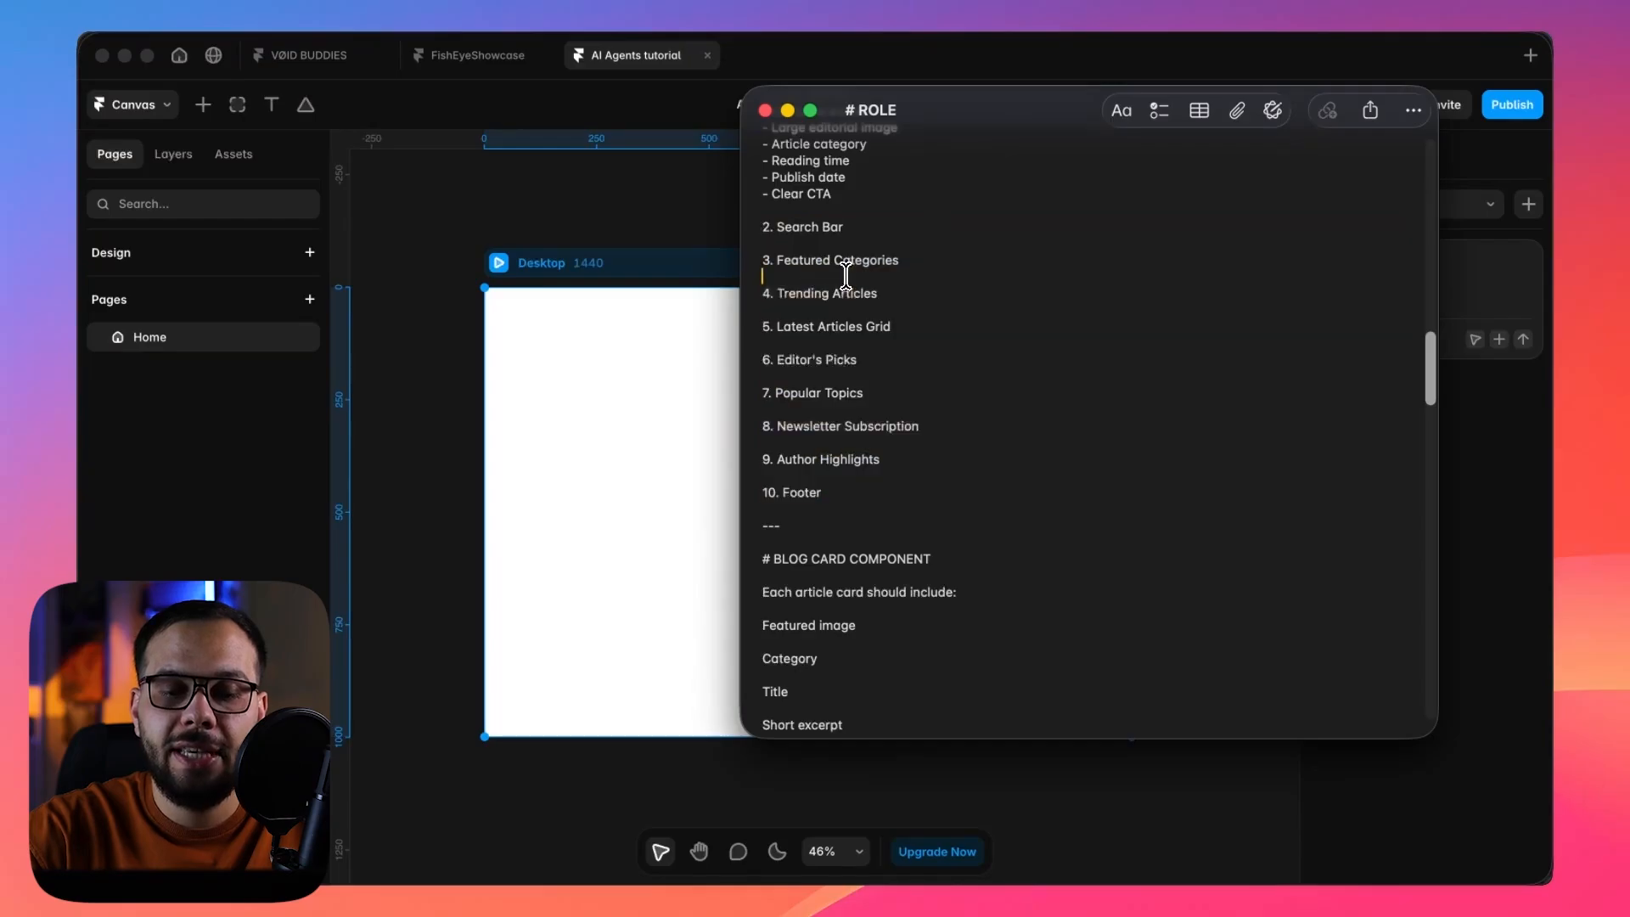
pyautogui.scroll(-5, 844, 271)
pyautogui.scroll(-3, 871, 296)
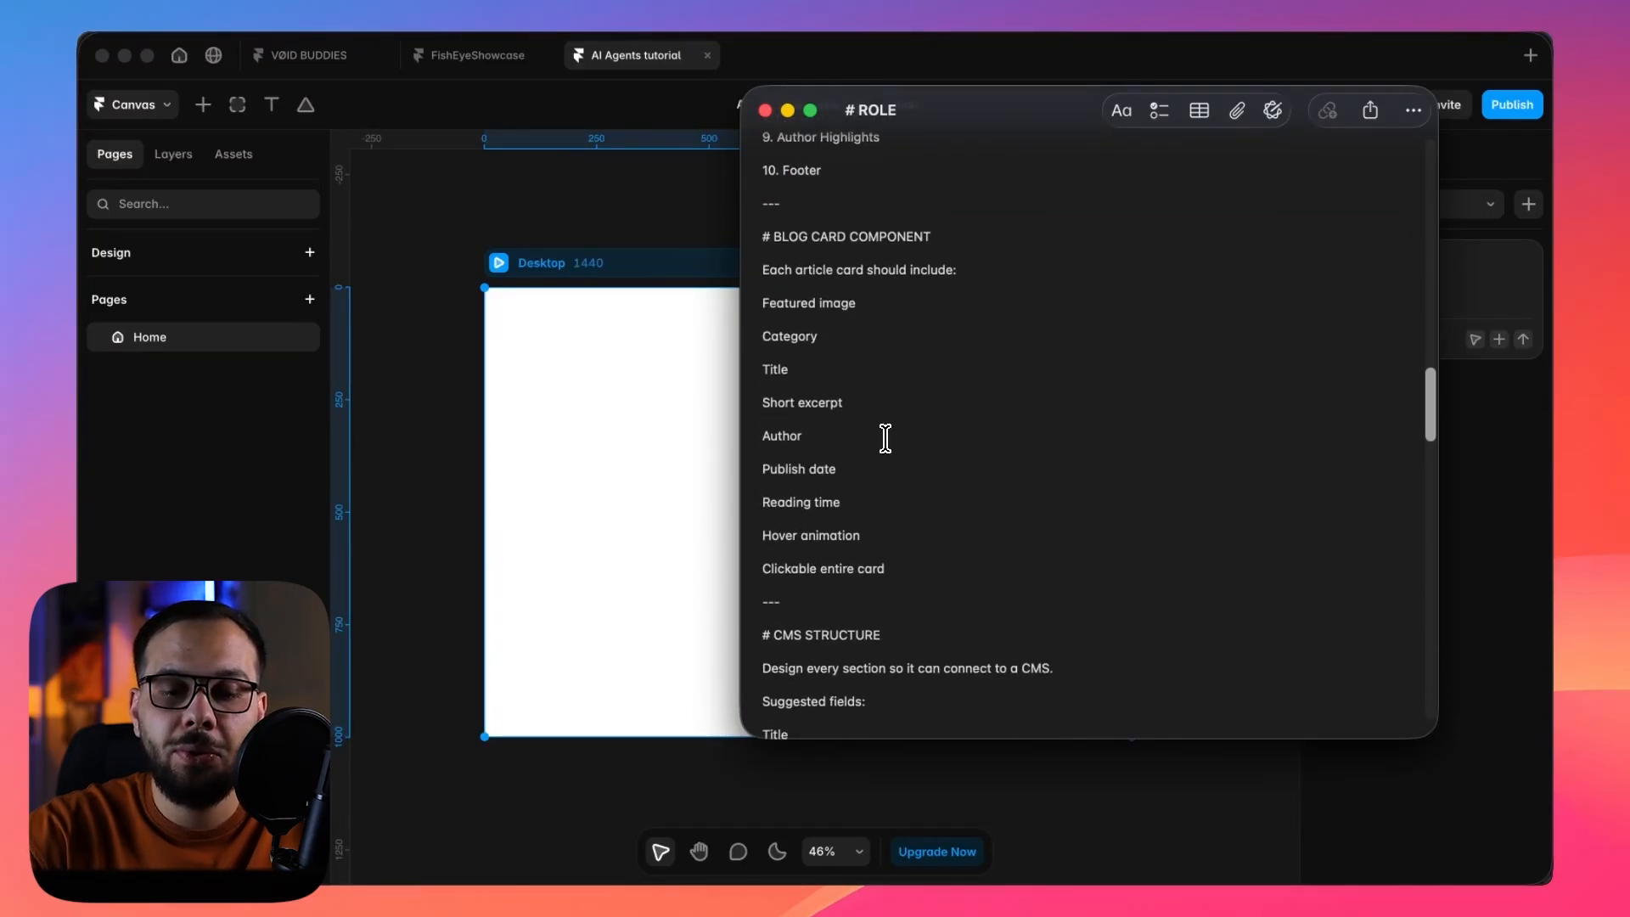
pyautogui.moveTo(888, 568); pyautogui.dragTo(728, 270)
pyautogui.scroll(-3, 906, 439)
pyautogui.scroll(-14, 906, 440)
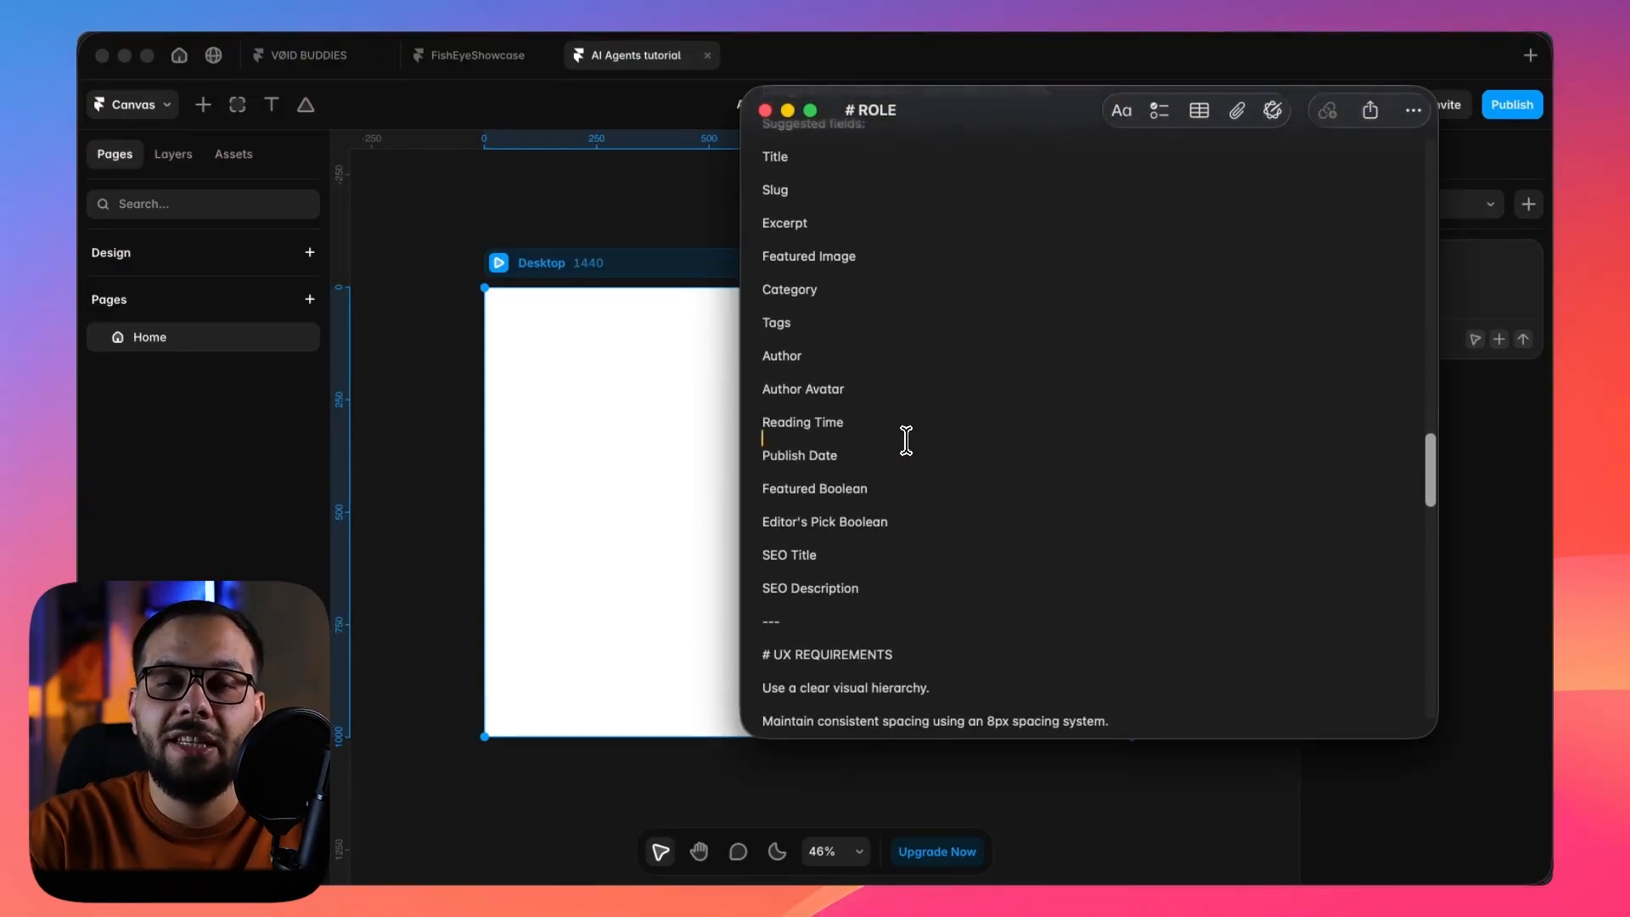
pyautogui.scroll(-3, 906, 440)
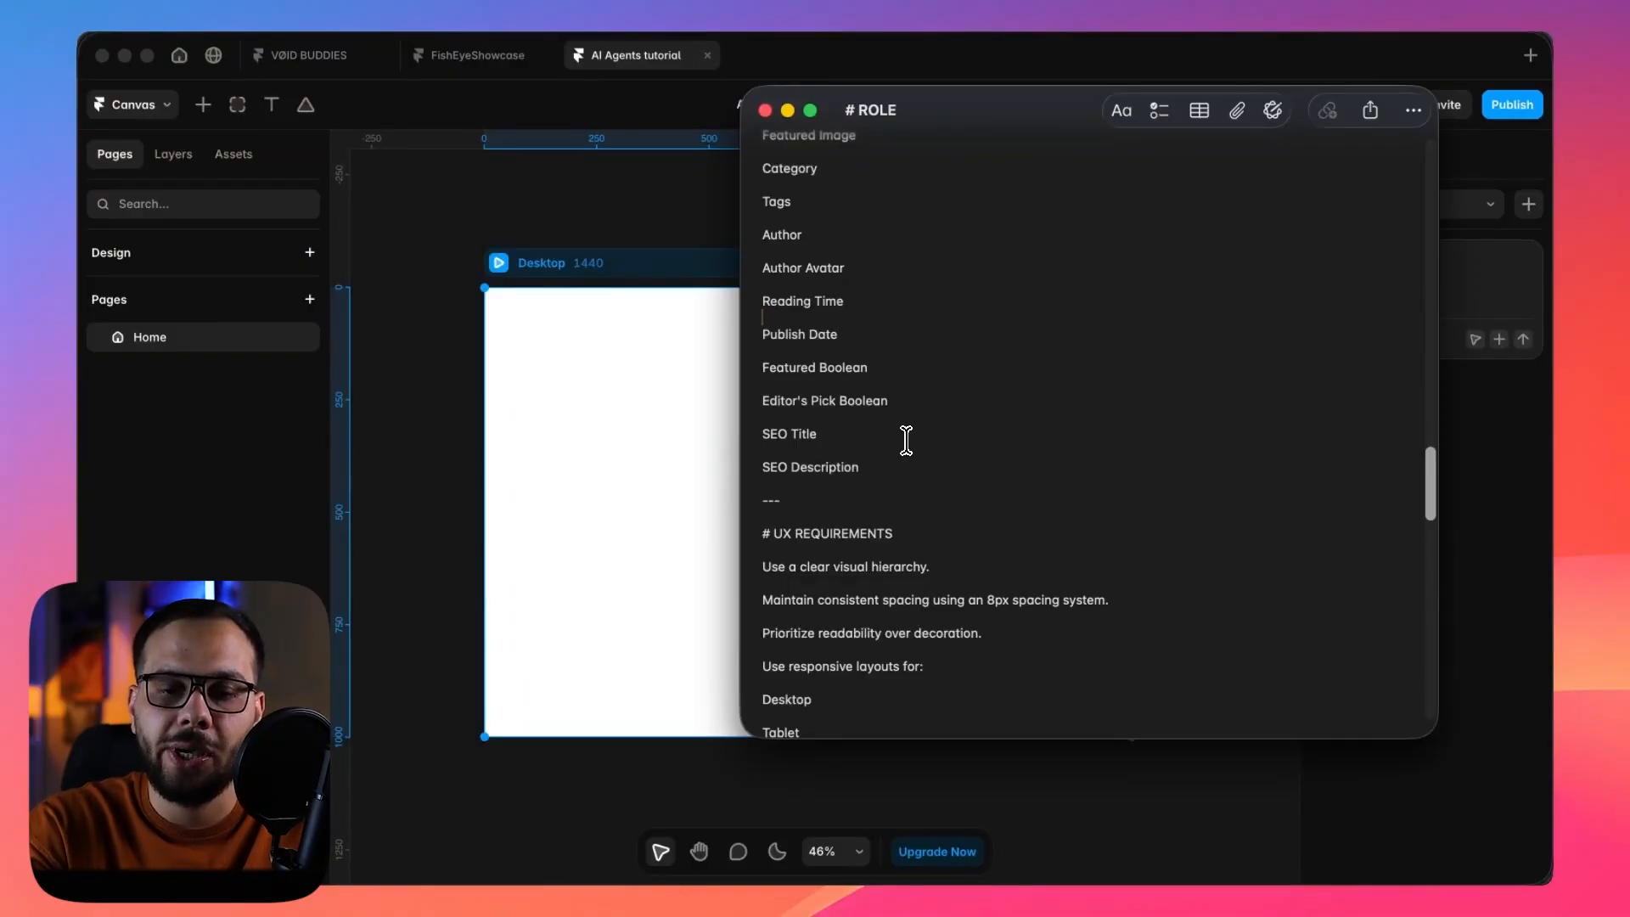
# Examine the prompt's UX requirements on visual hierarchy, spacing, responsive layouts and accessibility.
pyautogui.scroll(-8, 906, 440)
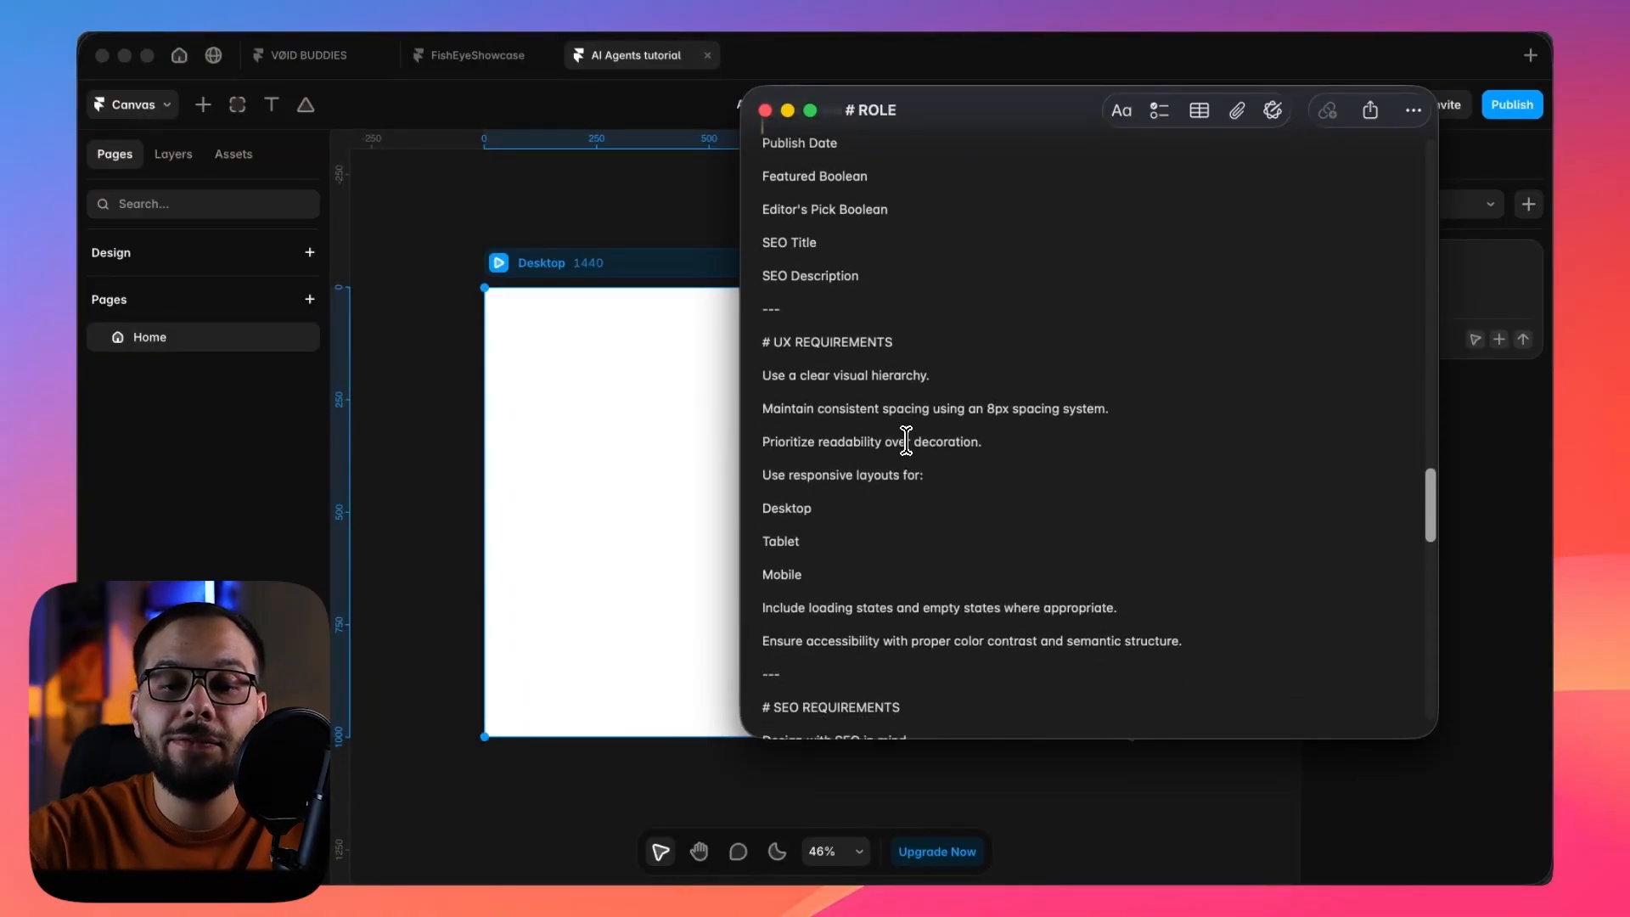
pyautogui.scroll(4, 906, 440)
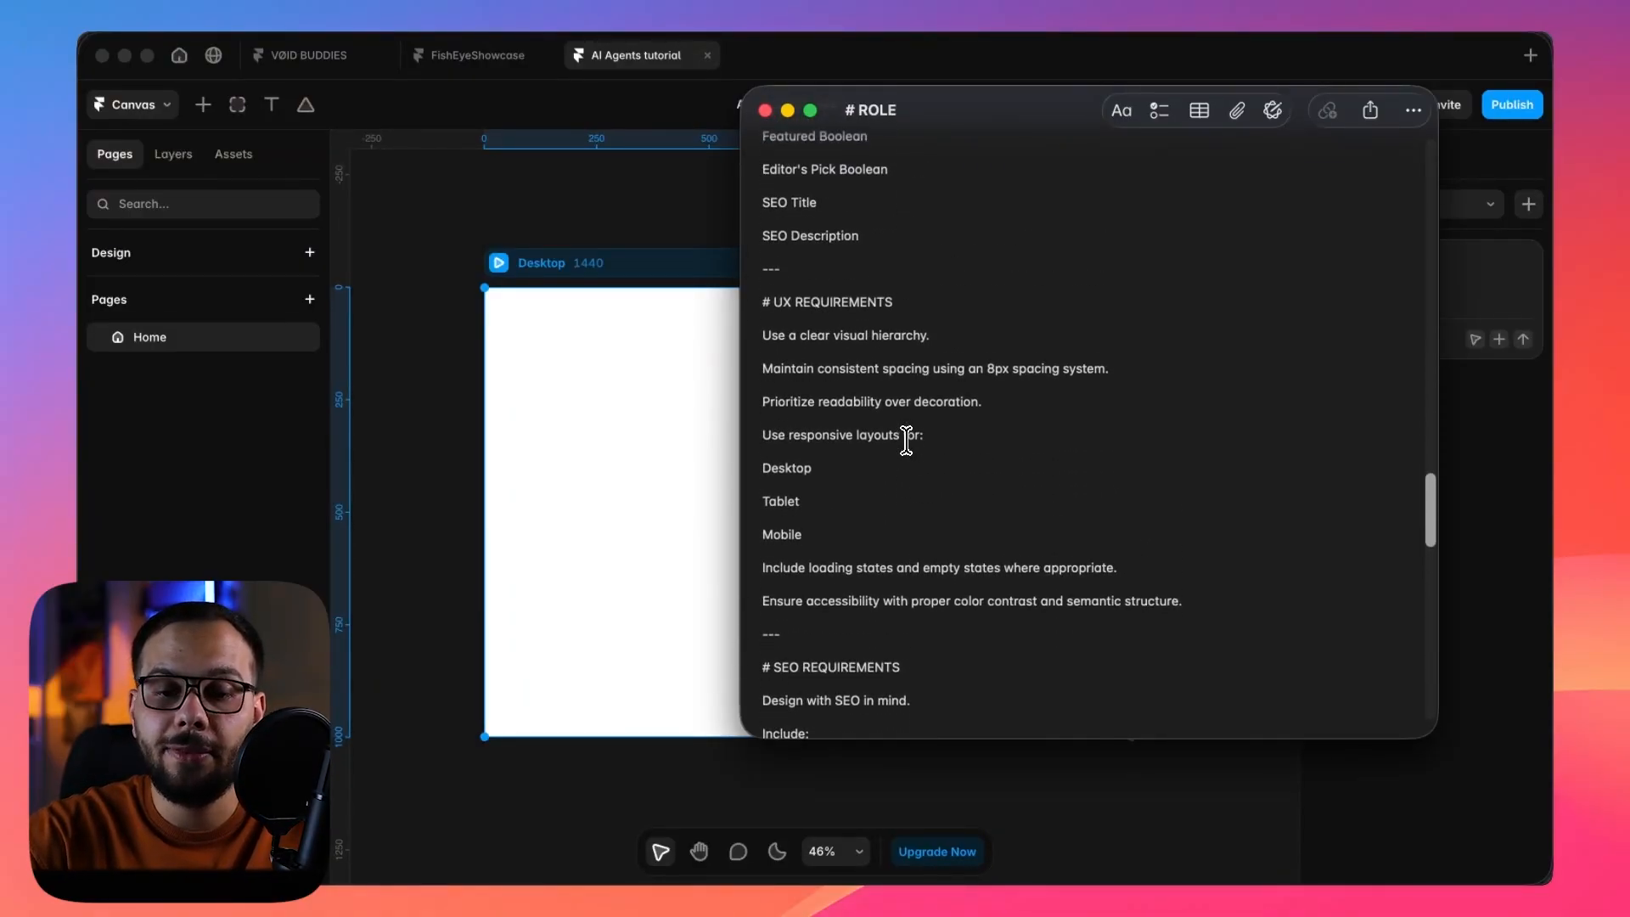
pyautogui.scroll(-2, 906, 440)
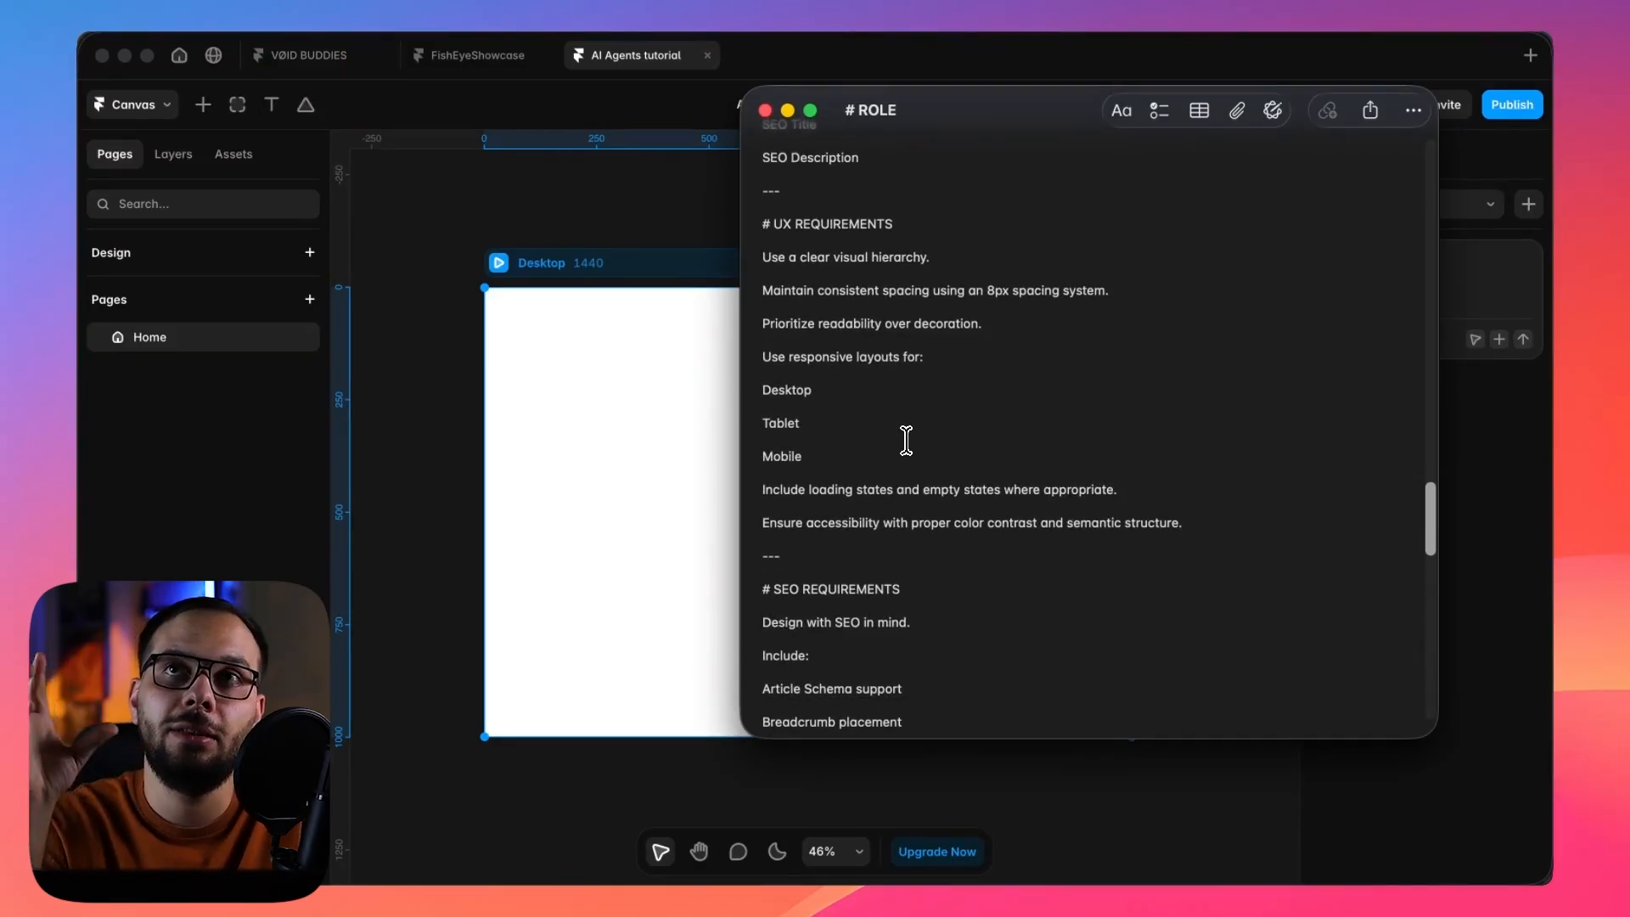
pyautogui.scroll(-3, 906, 440)
pyautogui.scroll(5, 906, 439)
pyautogui.moveTo(906, 310); pyautogui.dragTo(747, 304)
pyautogui.click(917, 306)
pyautogui.scroll(-2, 918, 303)
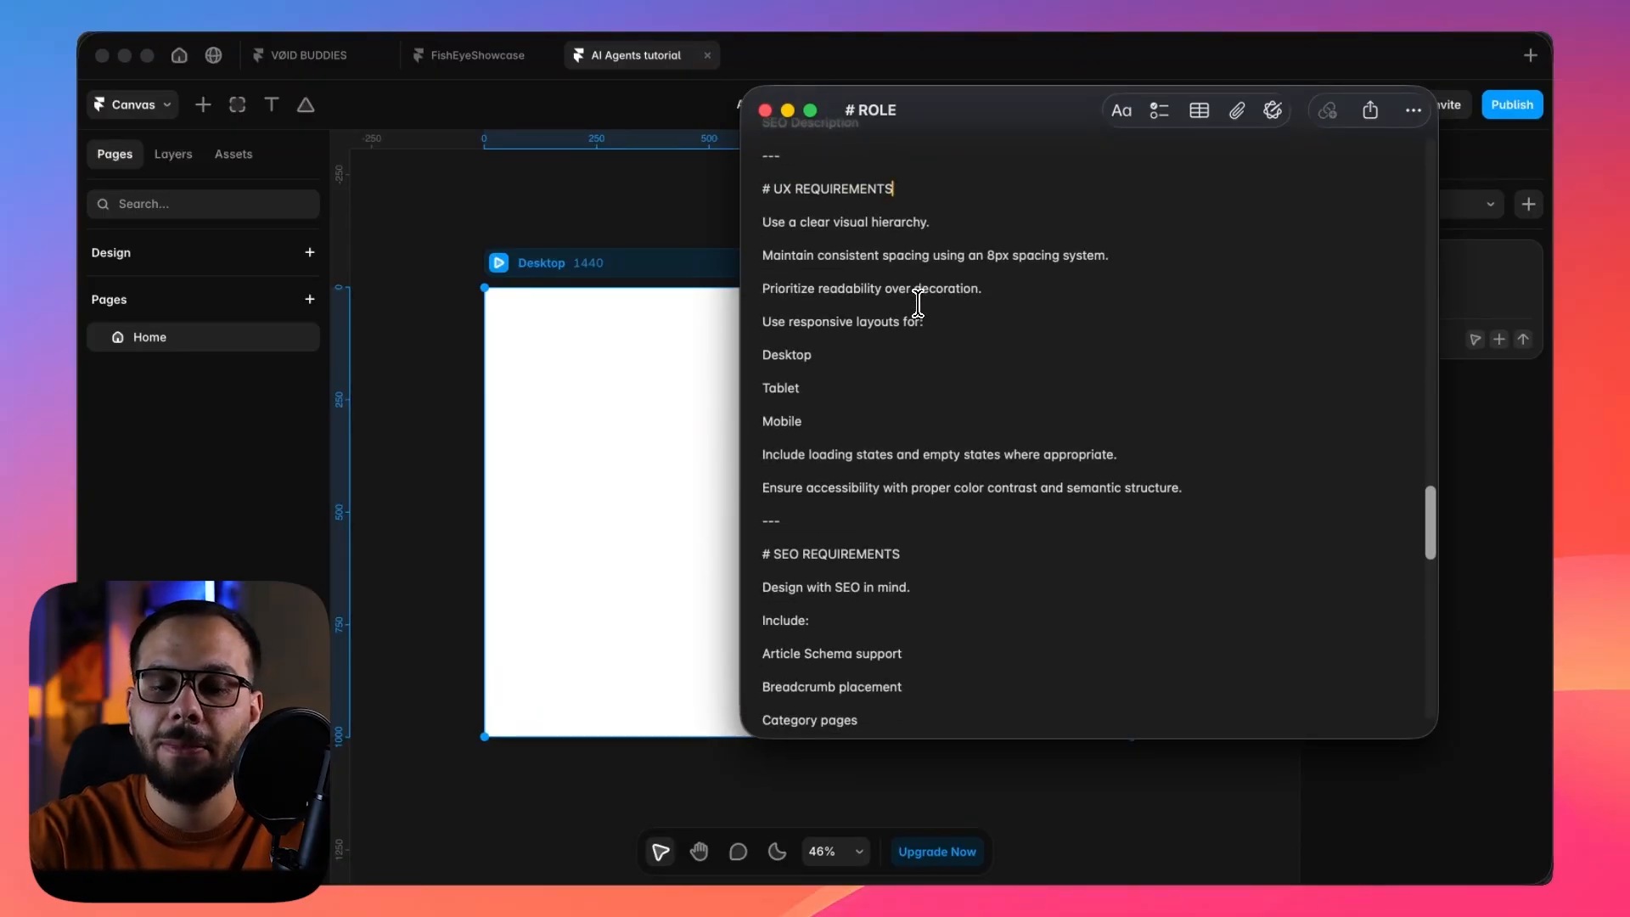
# Review the prompt's SEO requirements, interactions and constraints sections.
pyautogui.scroll(-5, 918, 303)
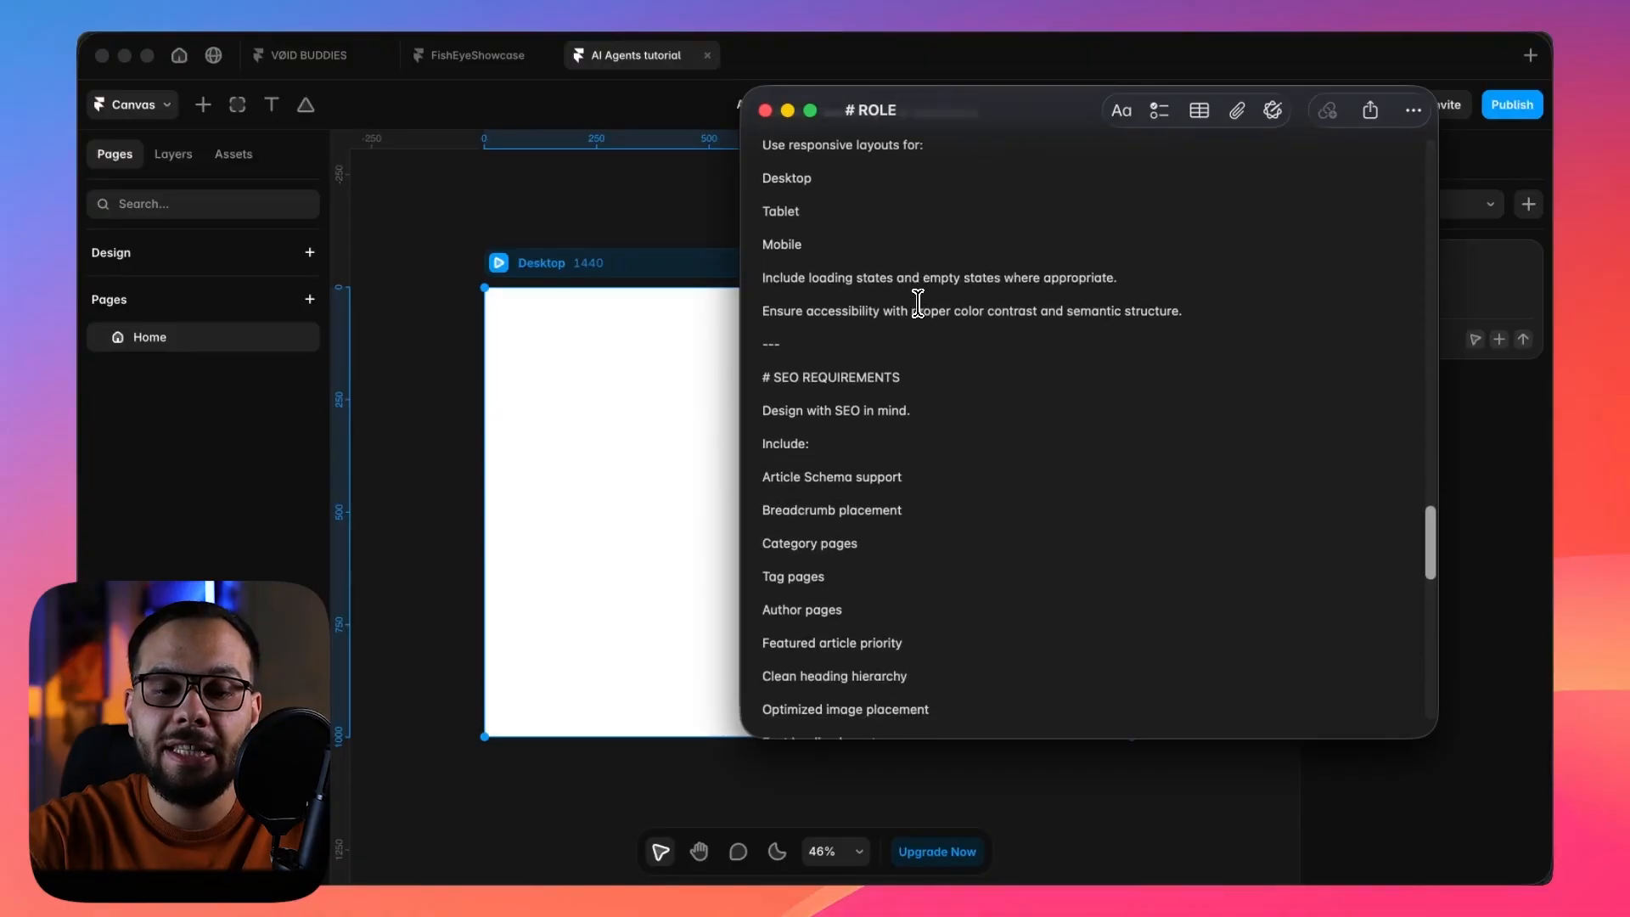
pyautogui.scroll(-2, 918, 303)
pyautogui.moveTo(762, 231); pyautogui.dragTo(910, 626)
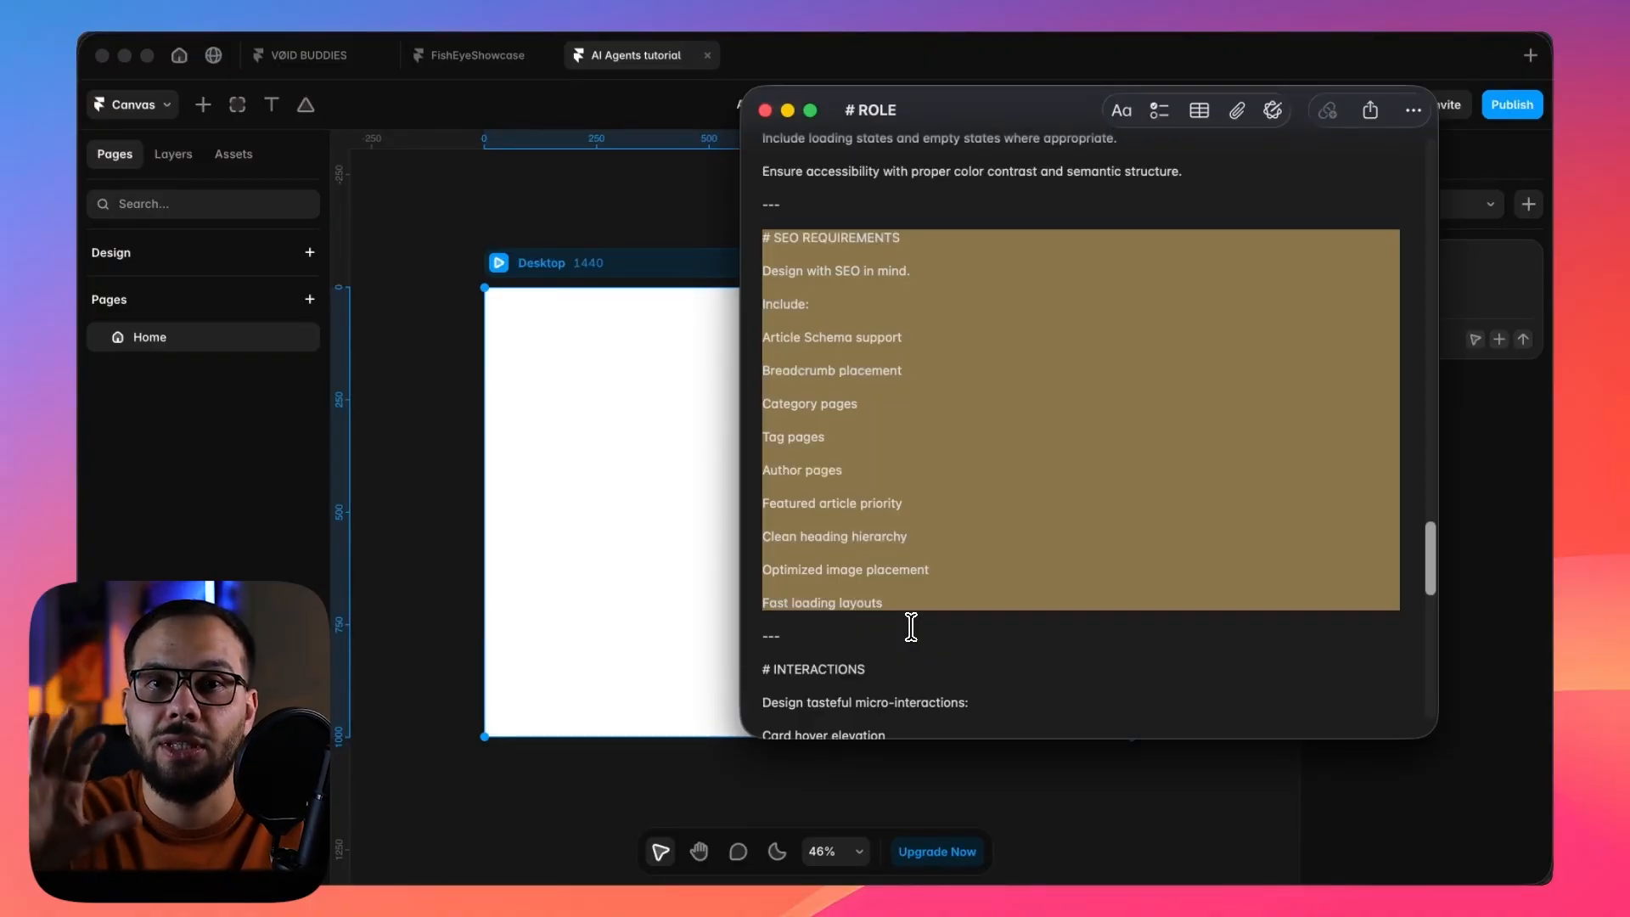
pyautogui.click(926, 610)
pyautogui.scroll(-3, 929, 614)
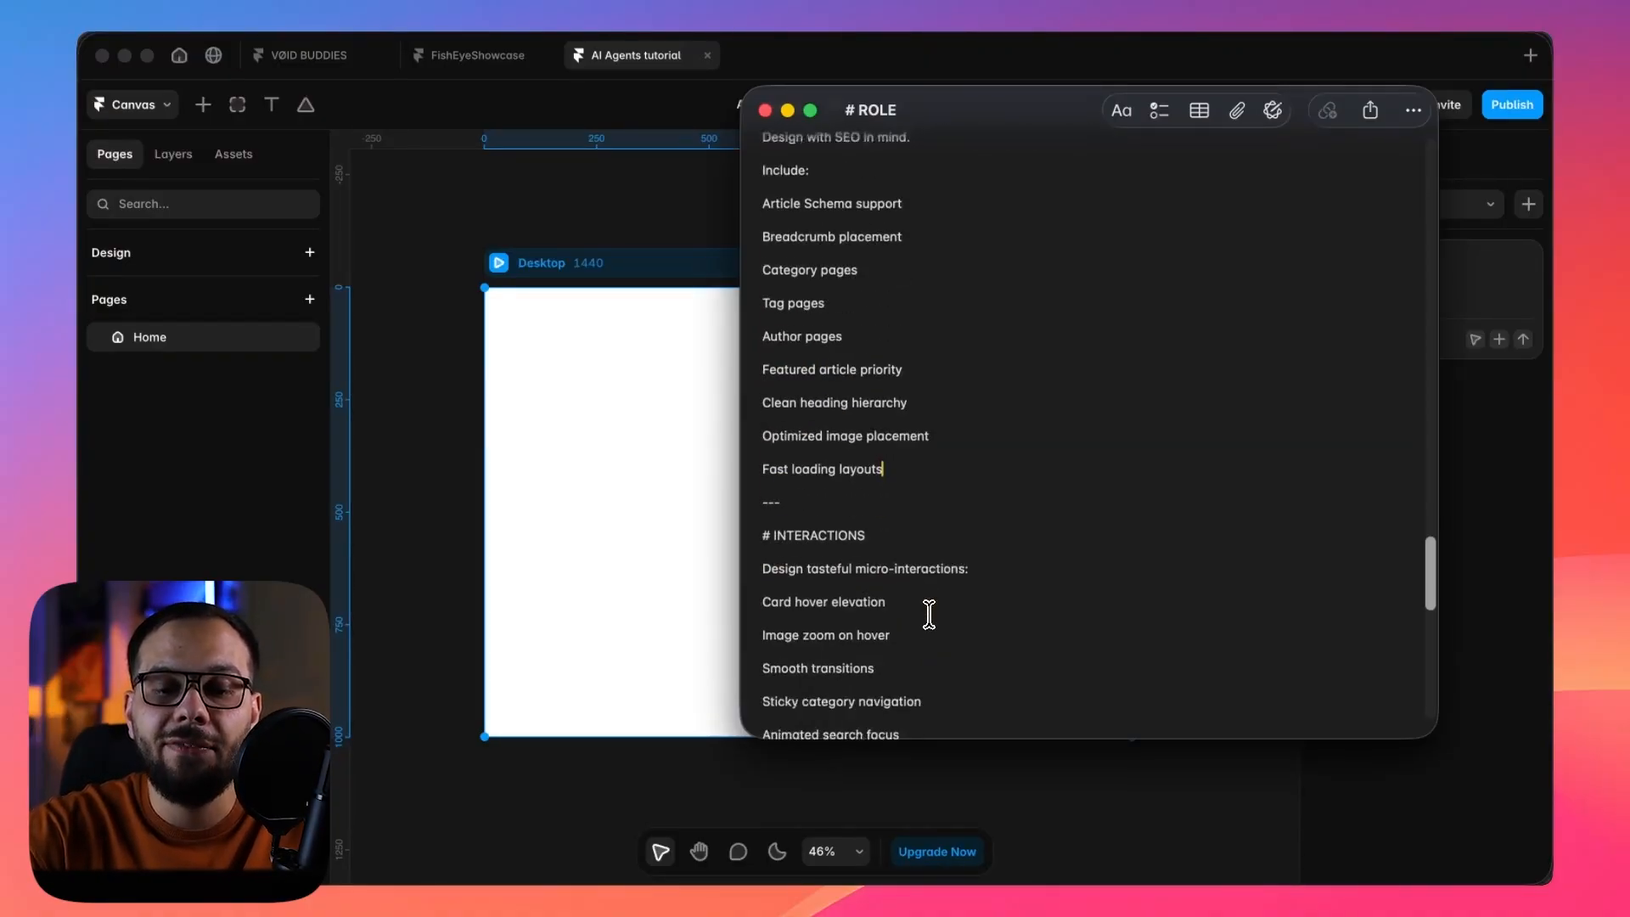
pyautogui.scroll(-8, 929, 613)
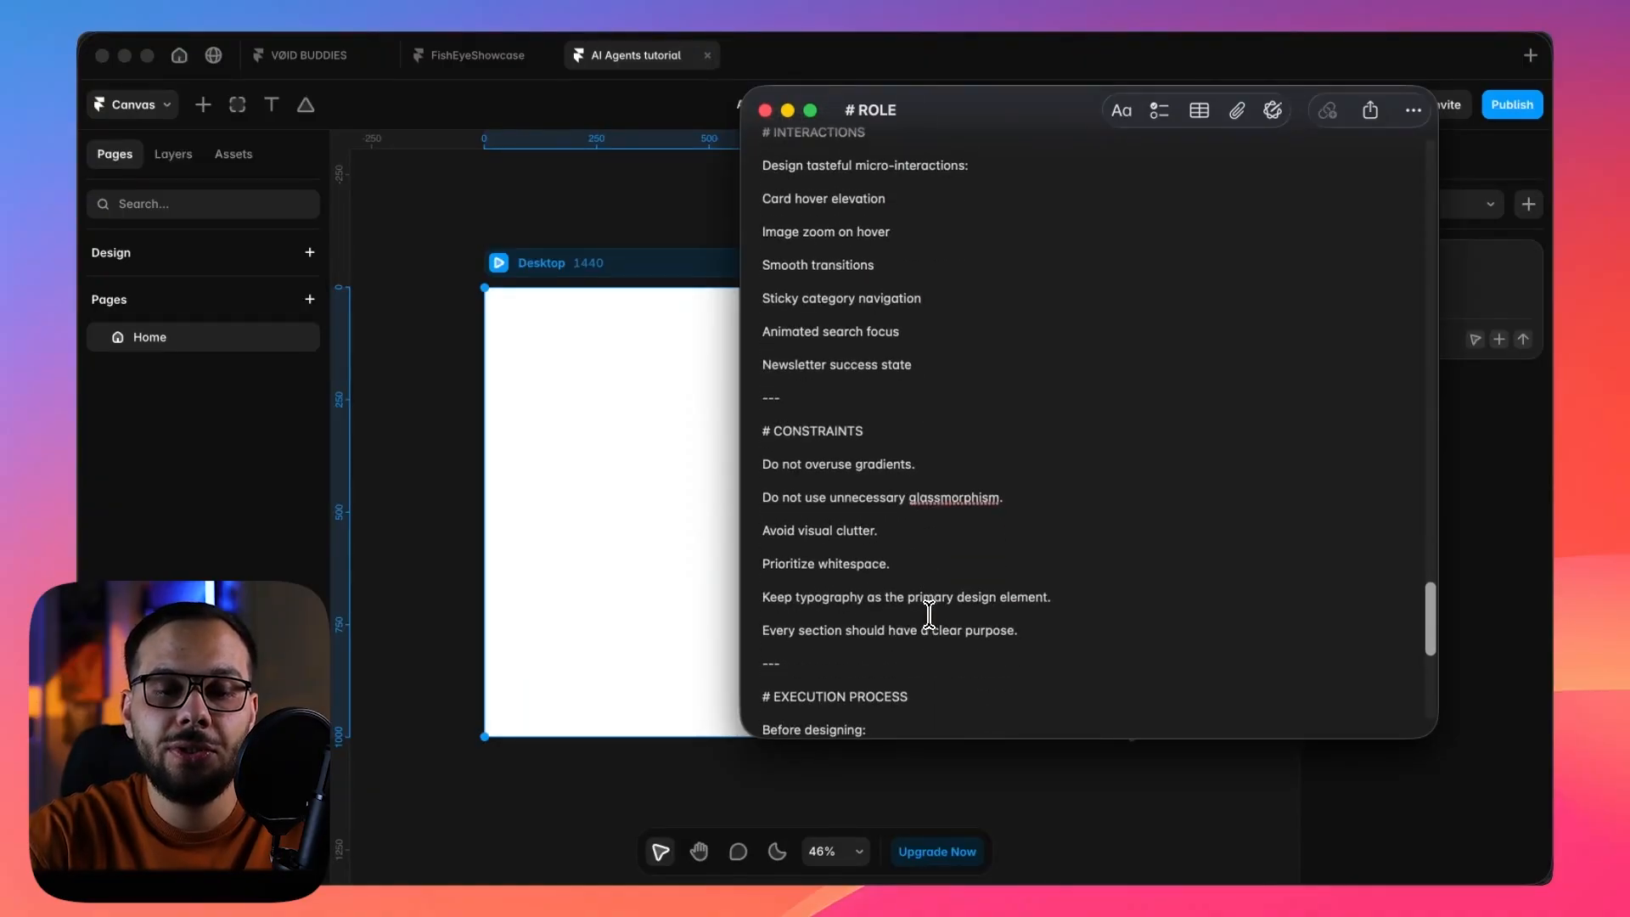
pyautogui.scroll(-6, 929, 613)
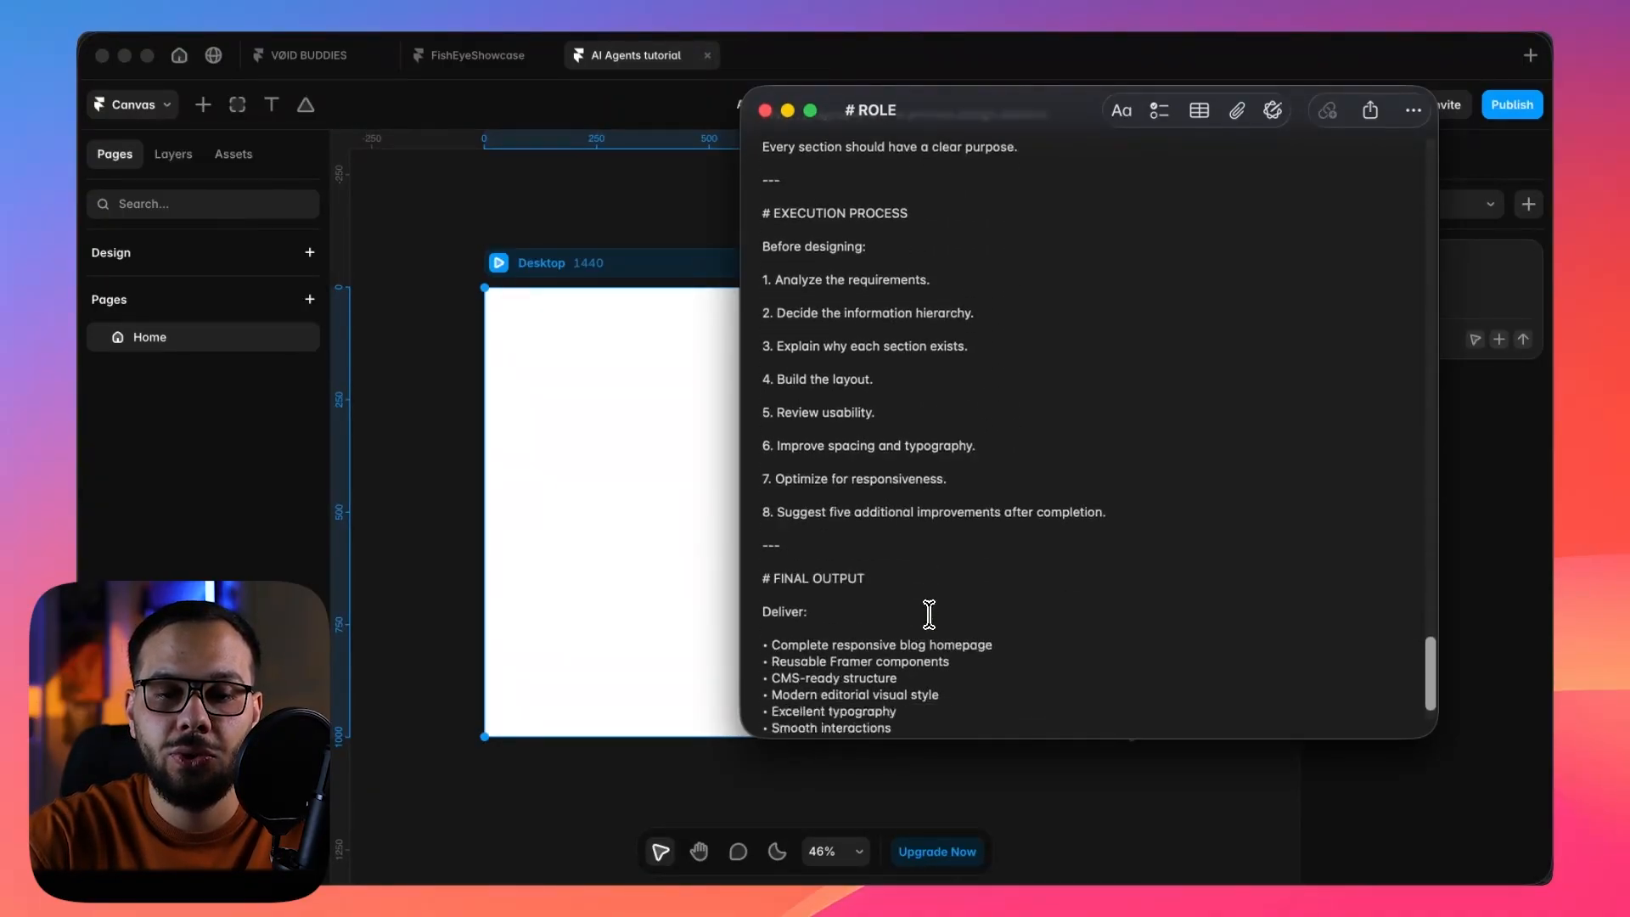
# Examine the prompt's execution process and the deliverables listed under final output.
pyautogui.moveTo(1106, 503); pyautogui.dragTo(747, 219)
pyautogui.click(850, 303)
pyautogui.scroll(-1, 850, 303)
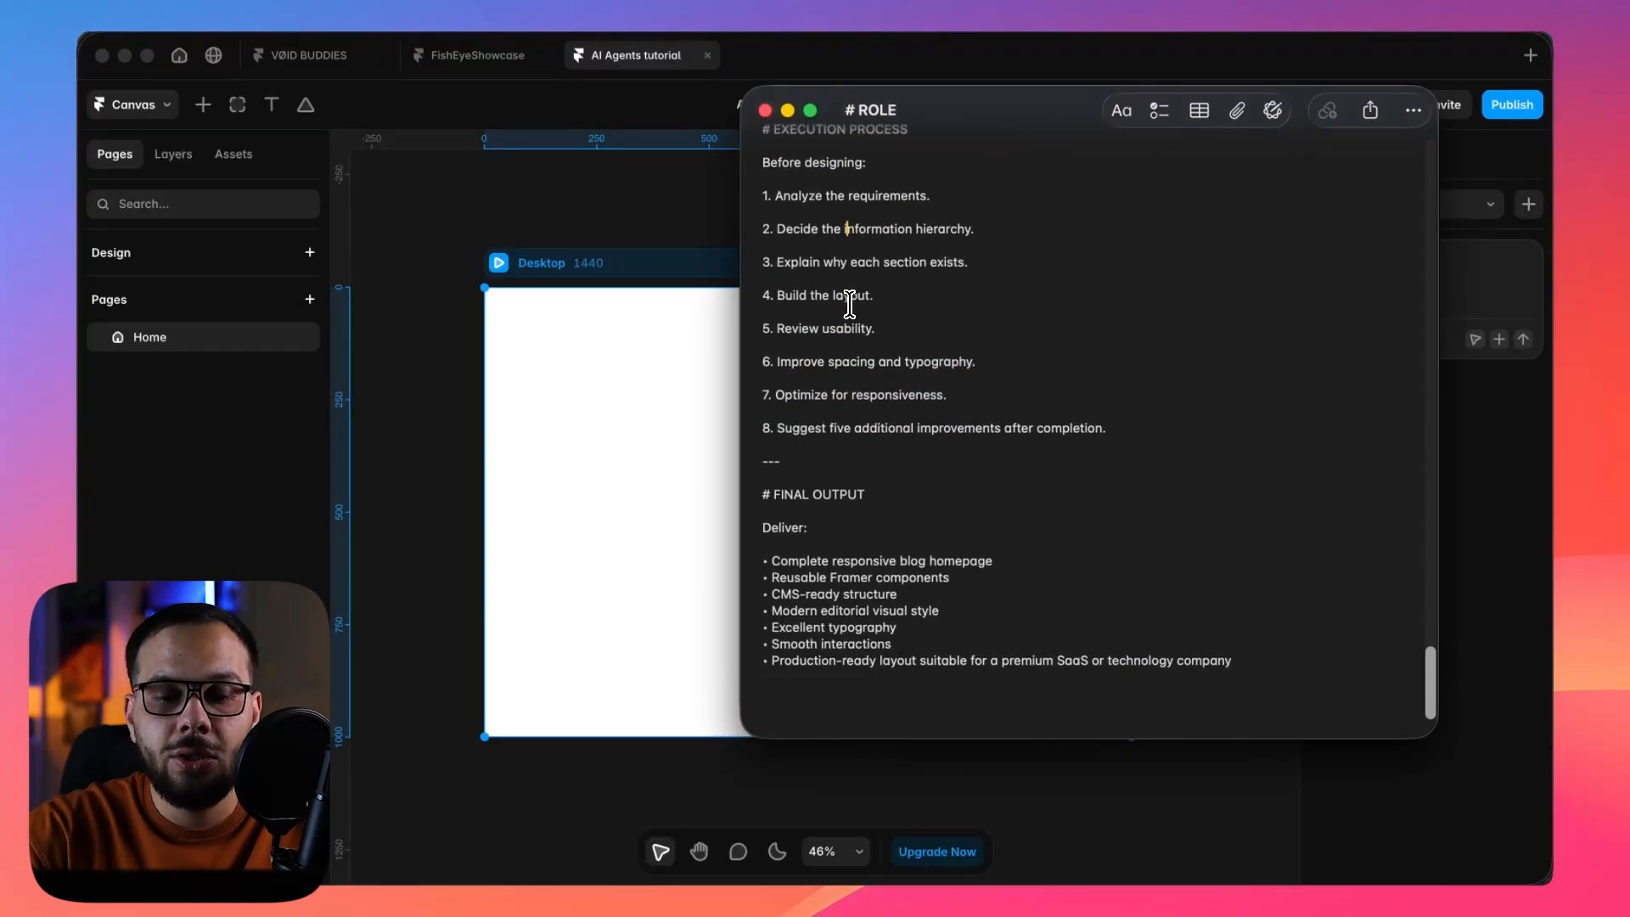
pyautogui.moveTo(878, 502); pyautogui.dragTo(750, 502)
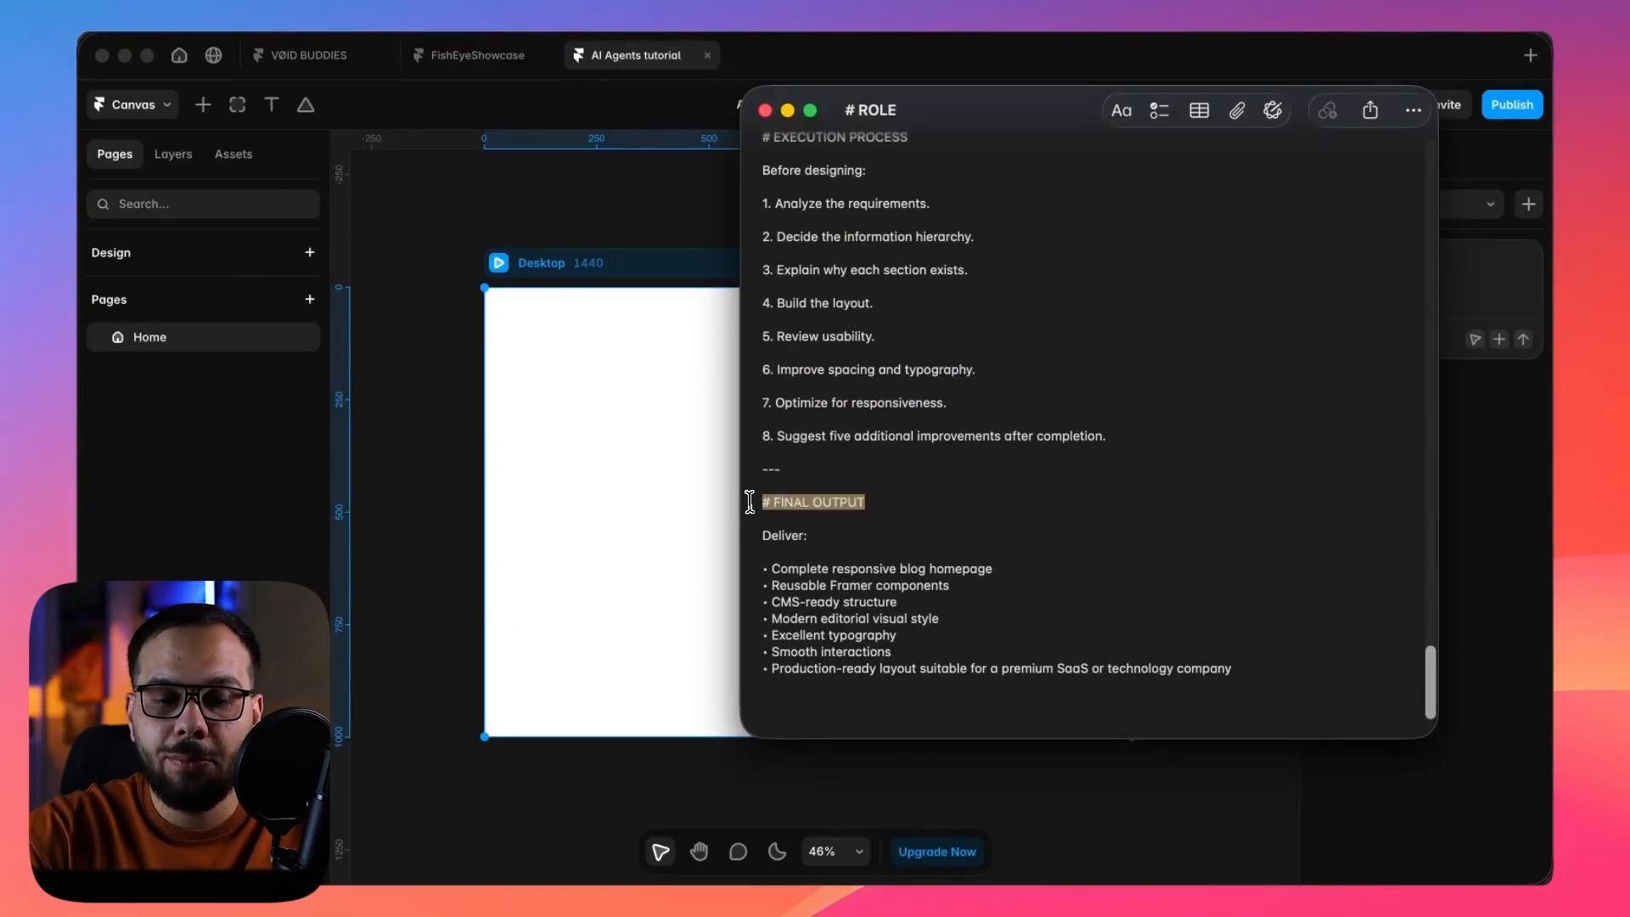
pyautogui.click(868, 548)
pyautogui.moveTo(774, 567); pyautogui.dragTo(994, 570)
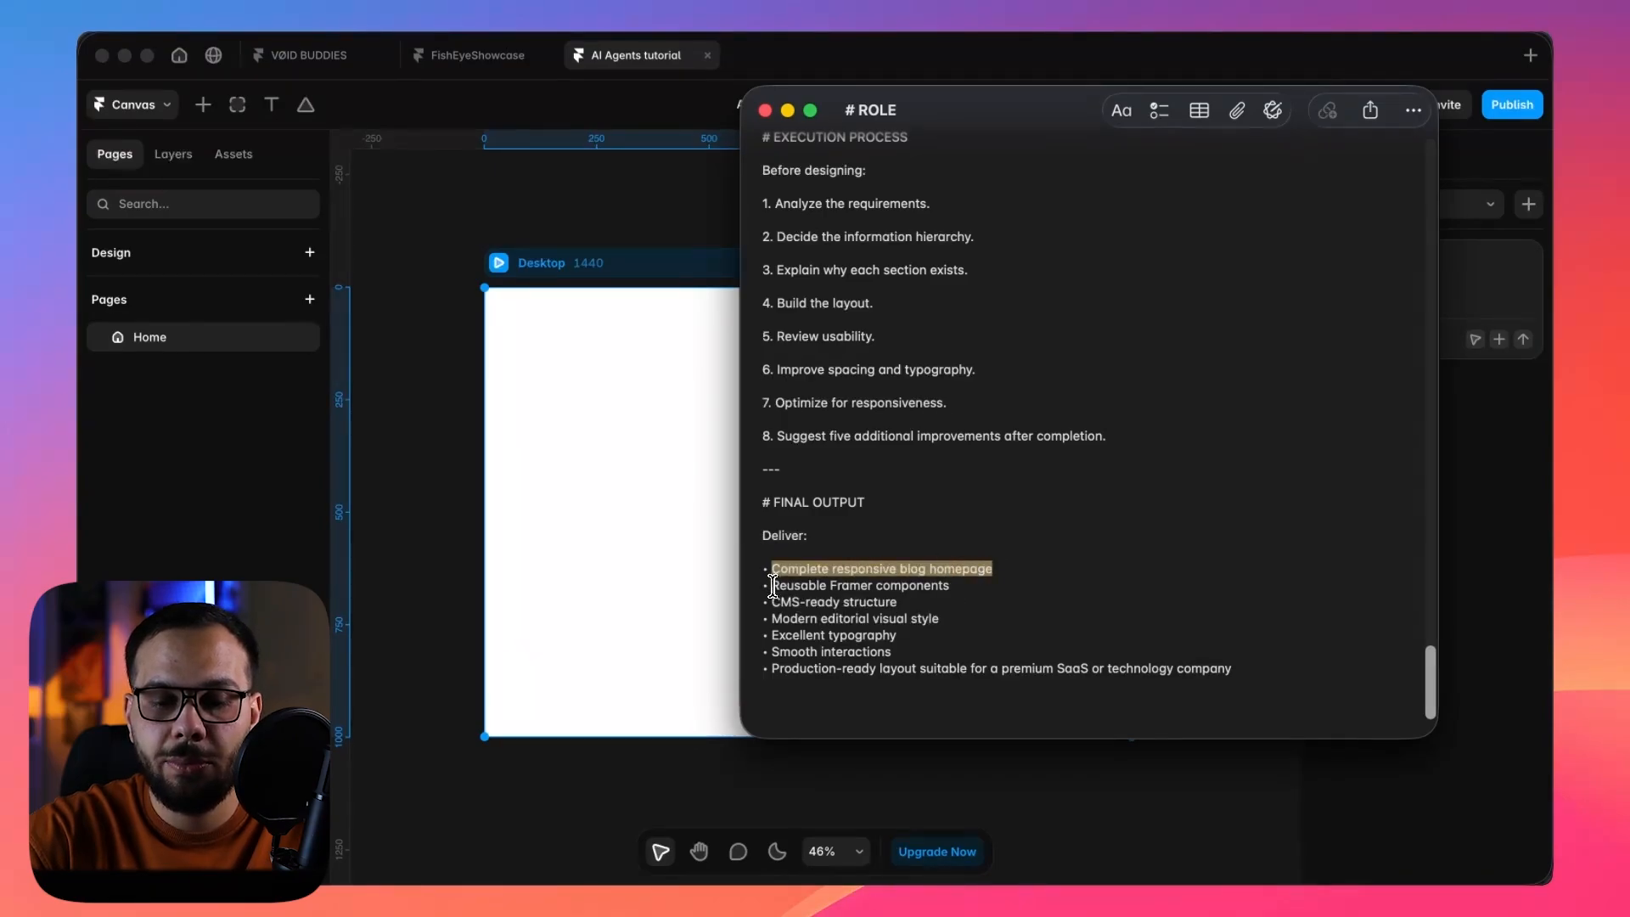
pyautogui.moveTo(773, 586); pyautogui.dragTo(971, 588)
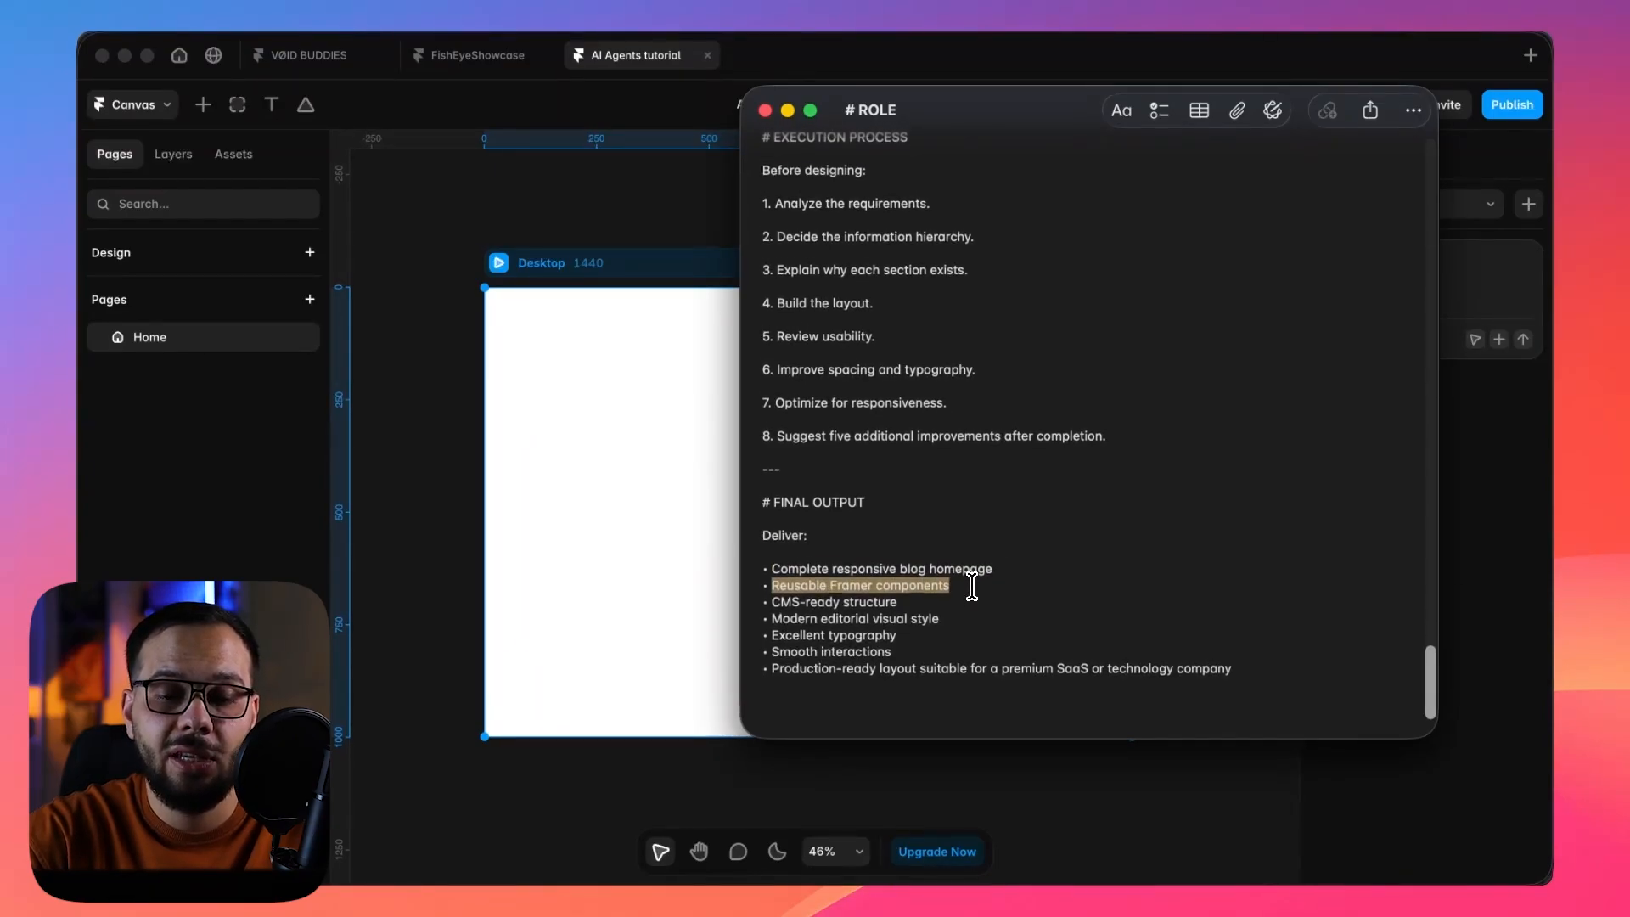
pyautogui.click(920, 602)
pyautogui.moveTo(1248, 668); pyautogui.dragTo(724, 578)
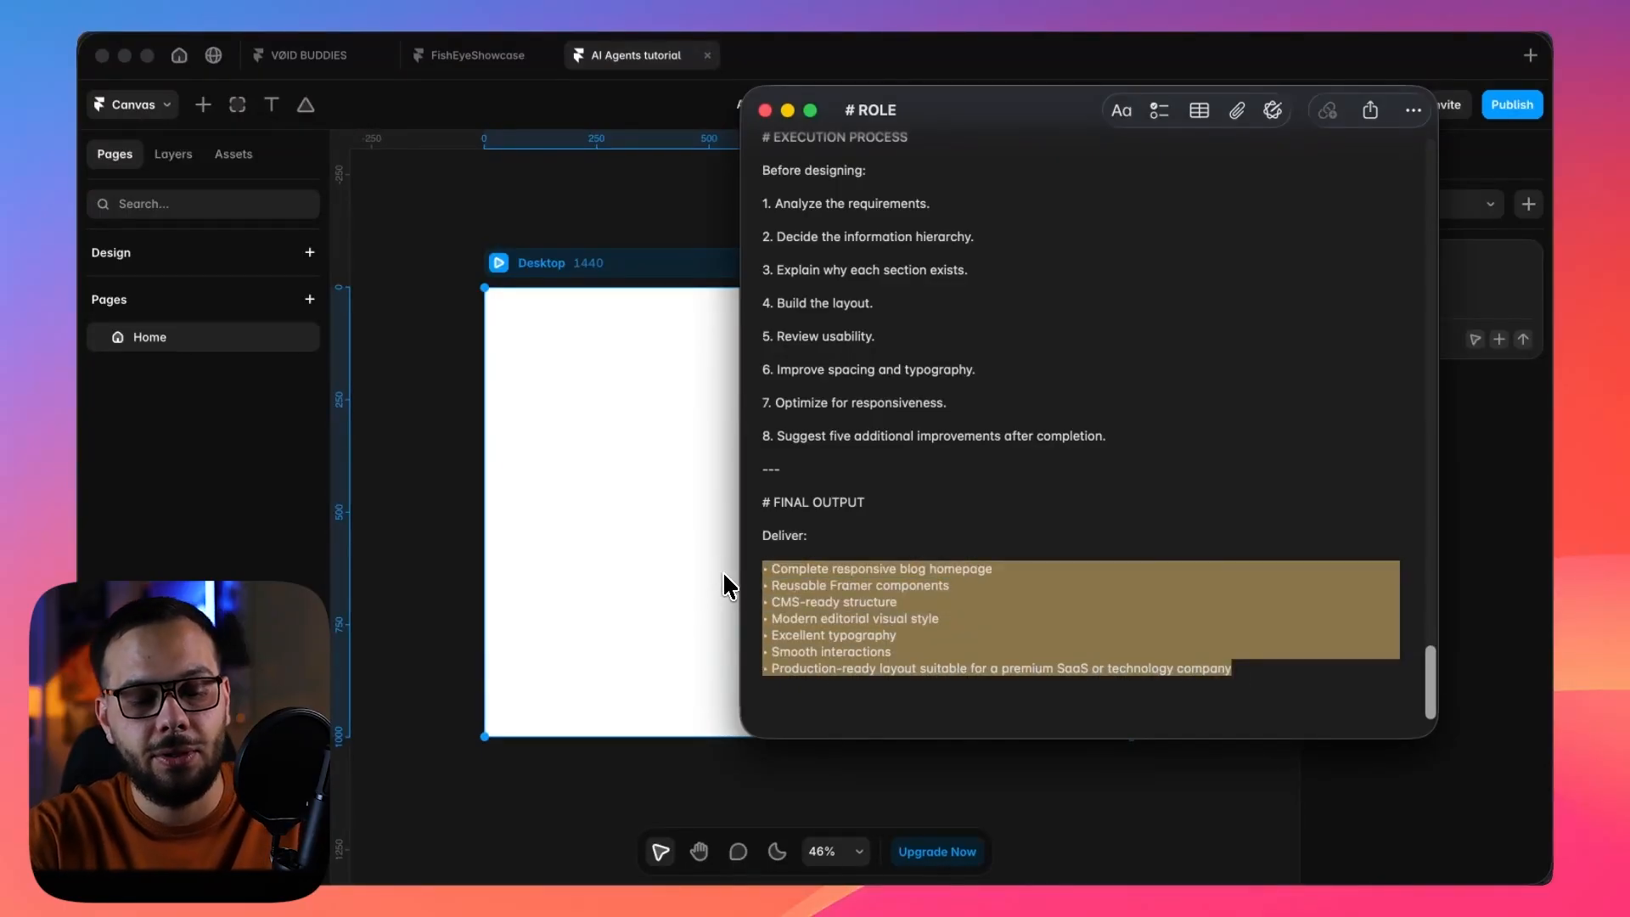
# Copy the entire # ROLE prompt from the note and send it to Framer's agent in the new chat.
pyautogui.press('super+a')
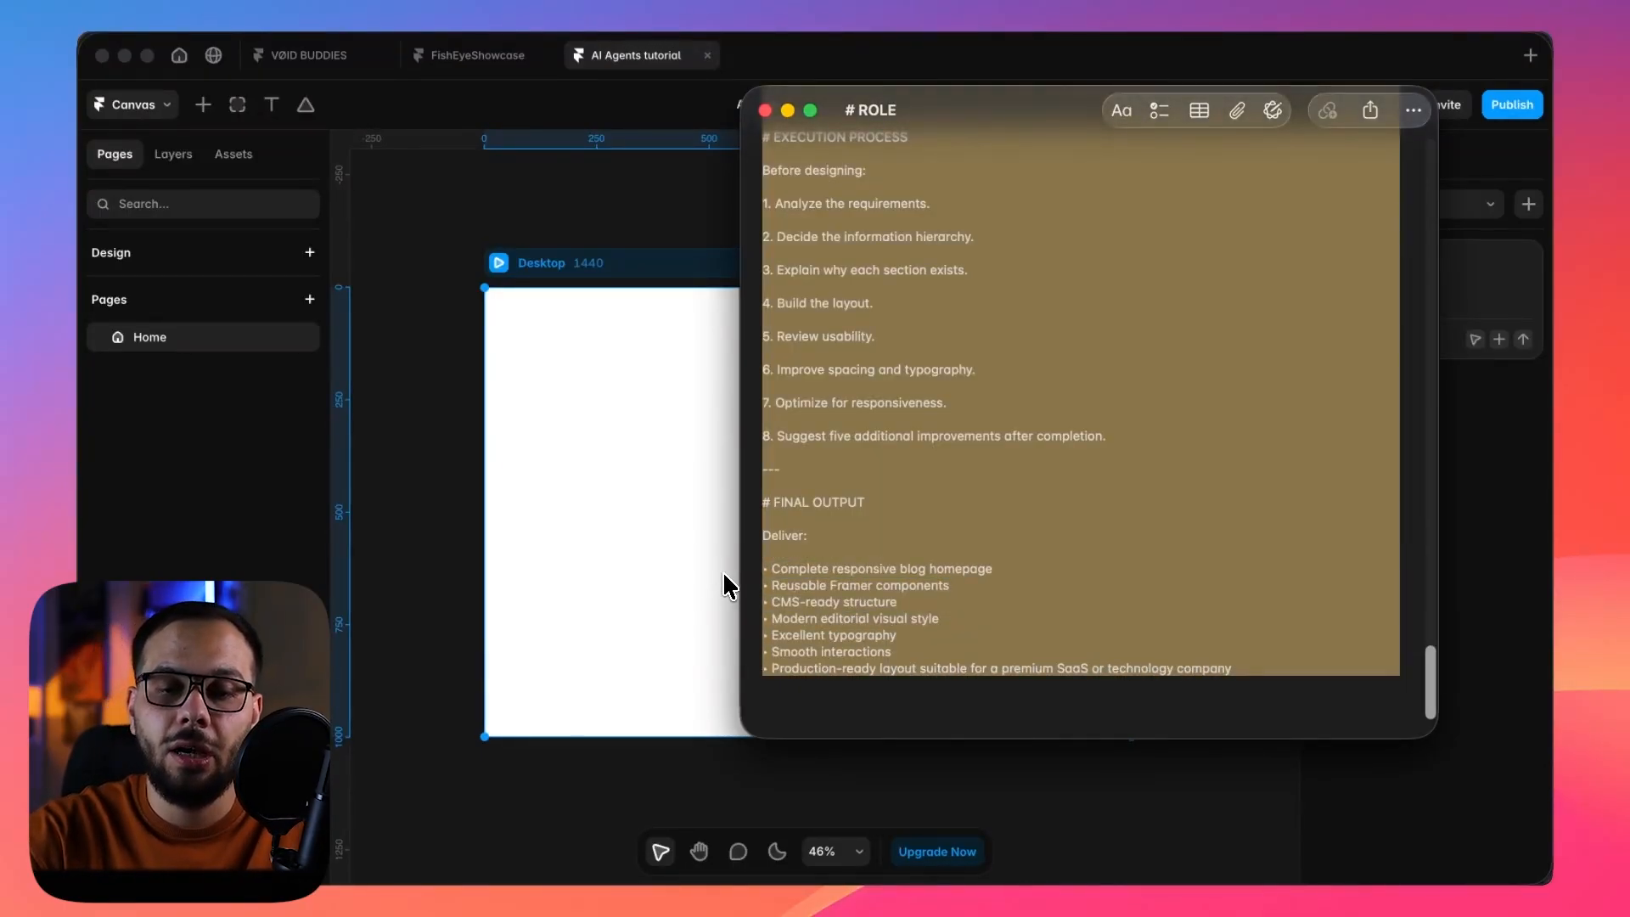
pyautogui.click(1396, 270)
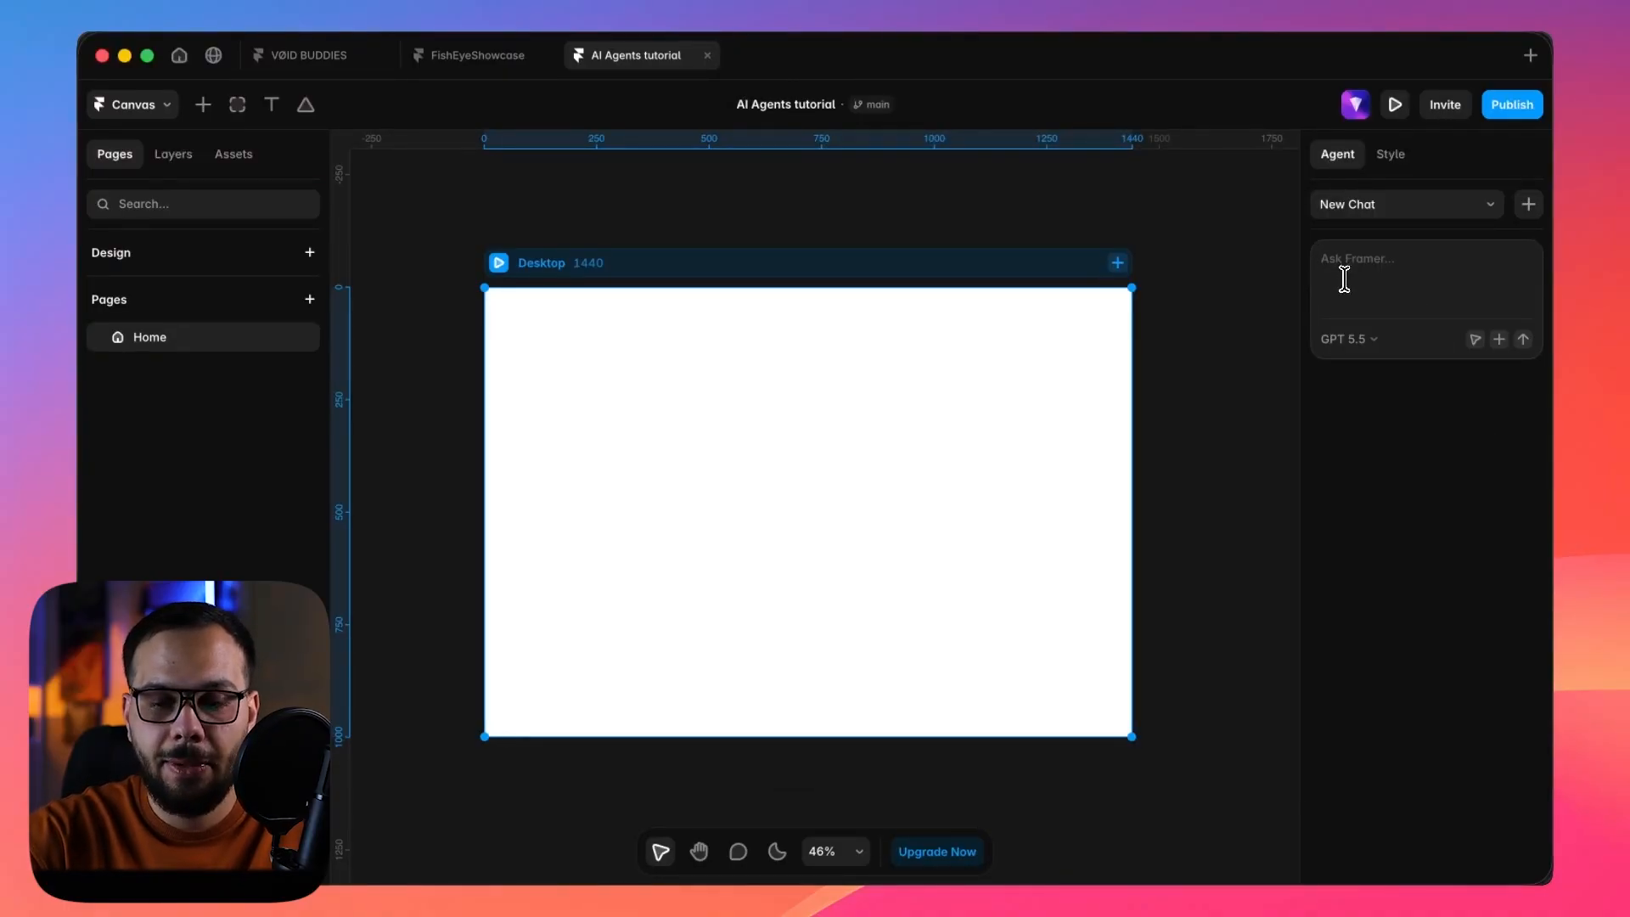
pyautogui.press('super+v')
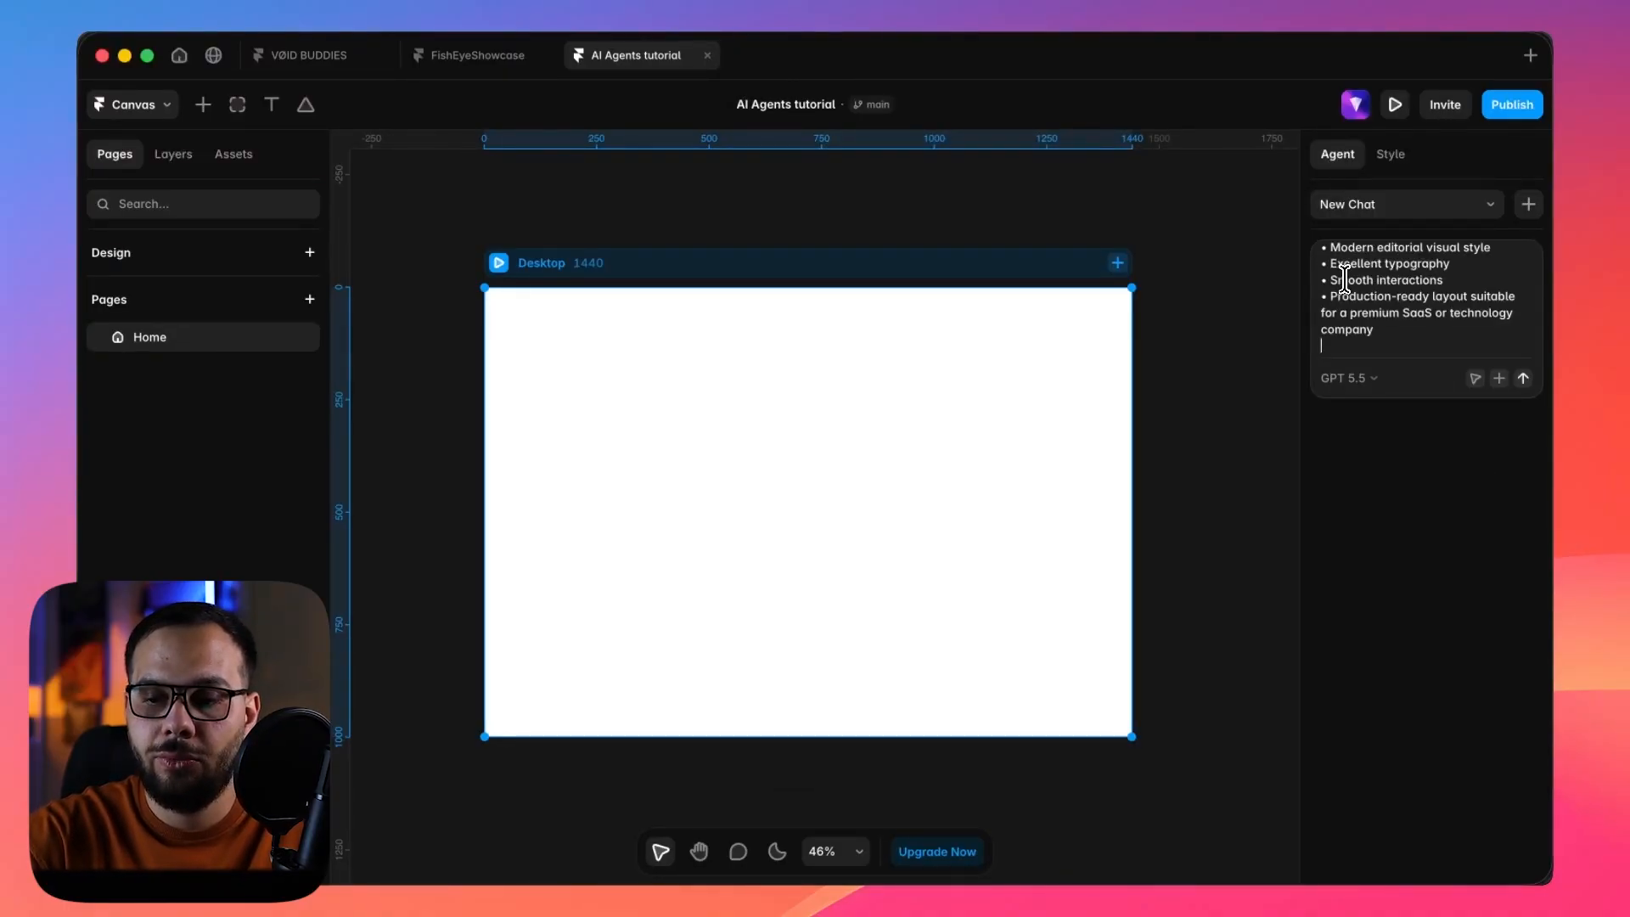
pyautogui.click(1524, 379)
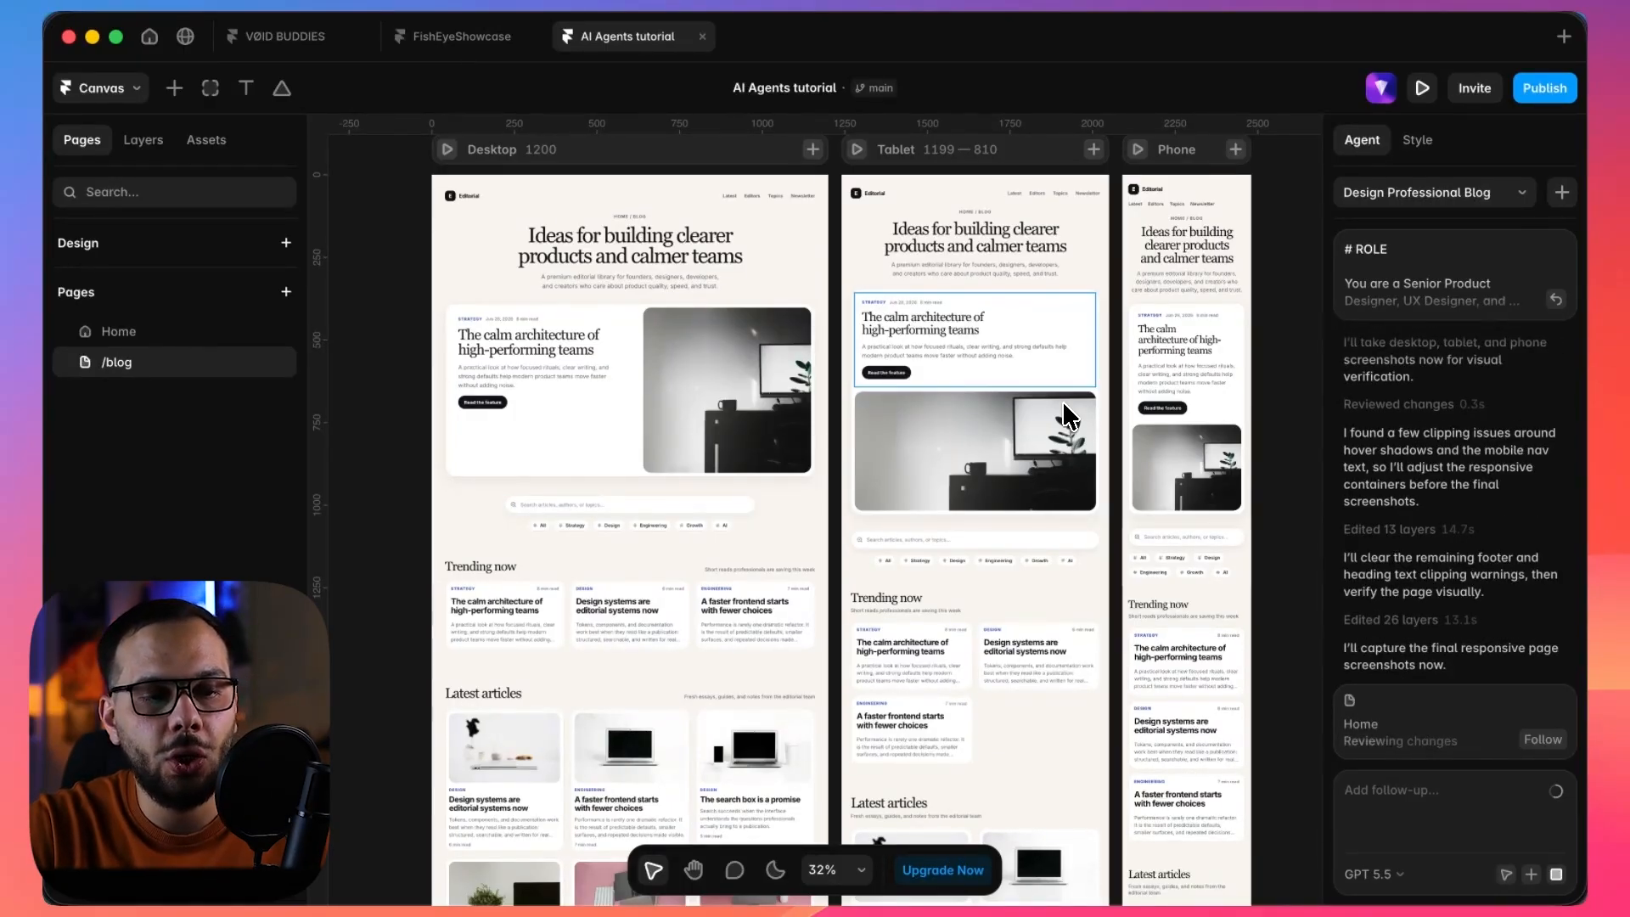
# Inspect the fields of the Blog Authors collection in the CMS and return to the canvas.
pyautogui.click(101, 87)
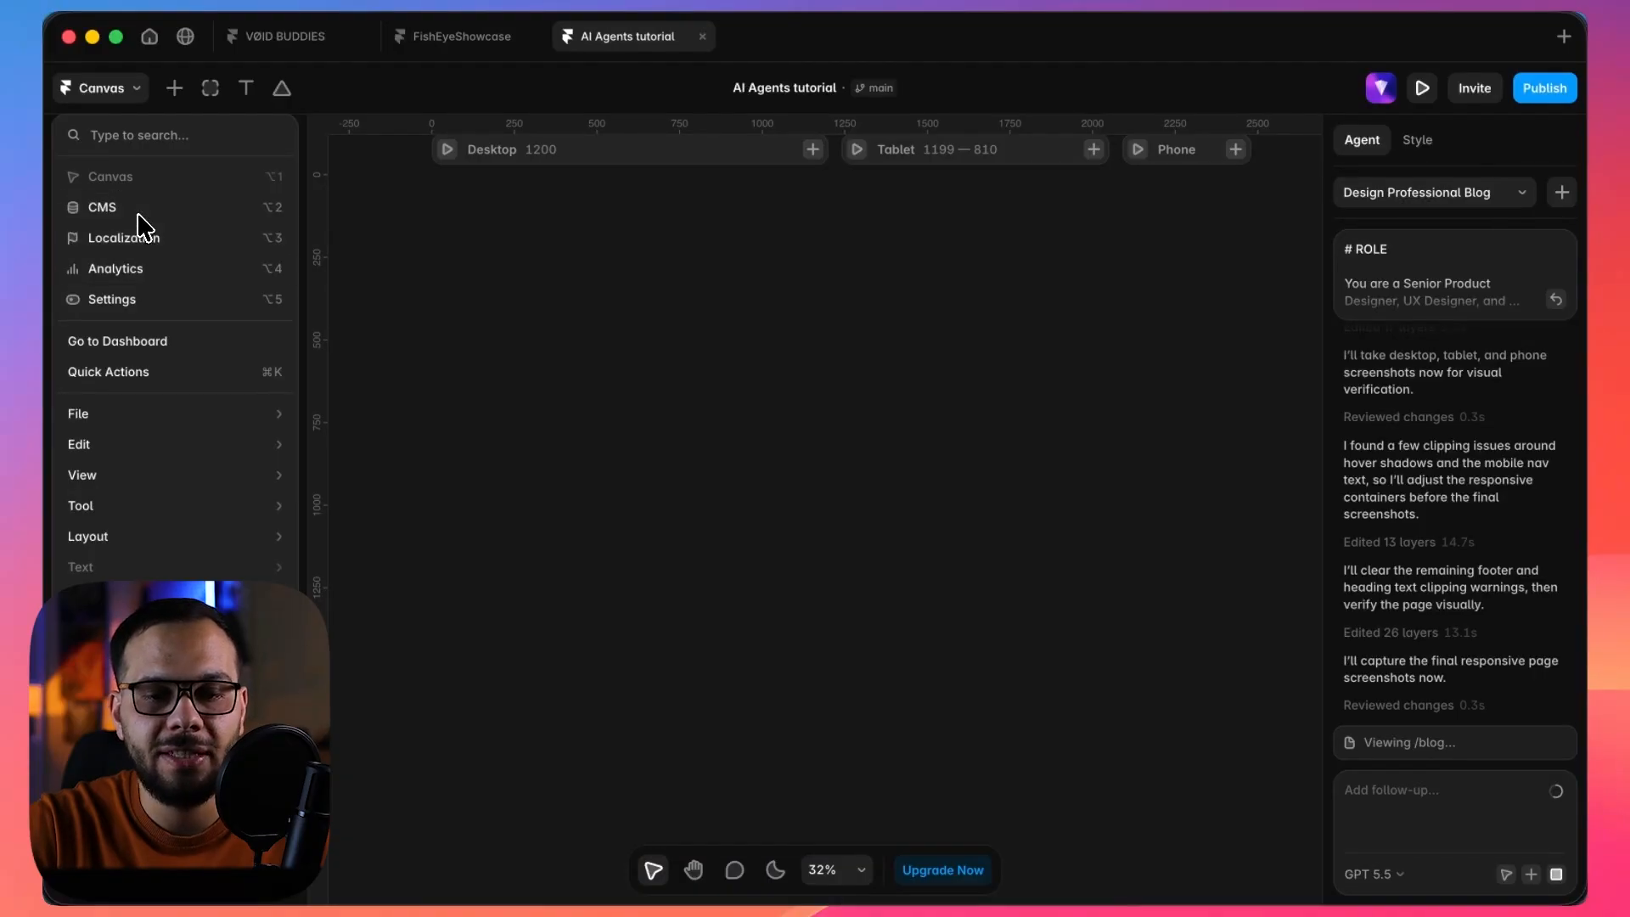
pyautogui.click(142, 212)
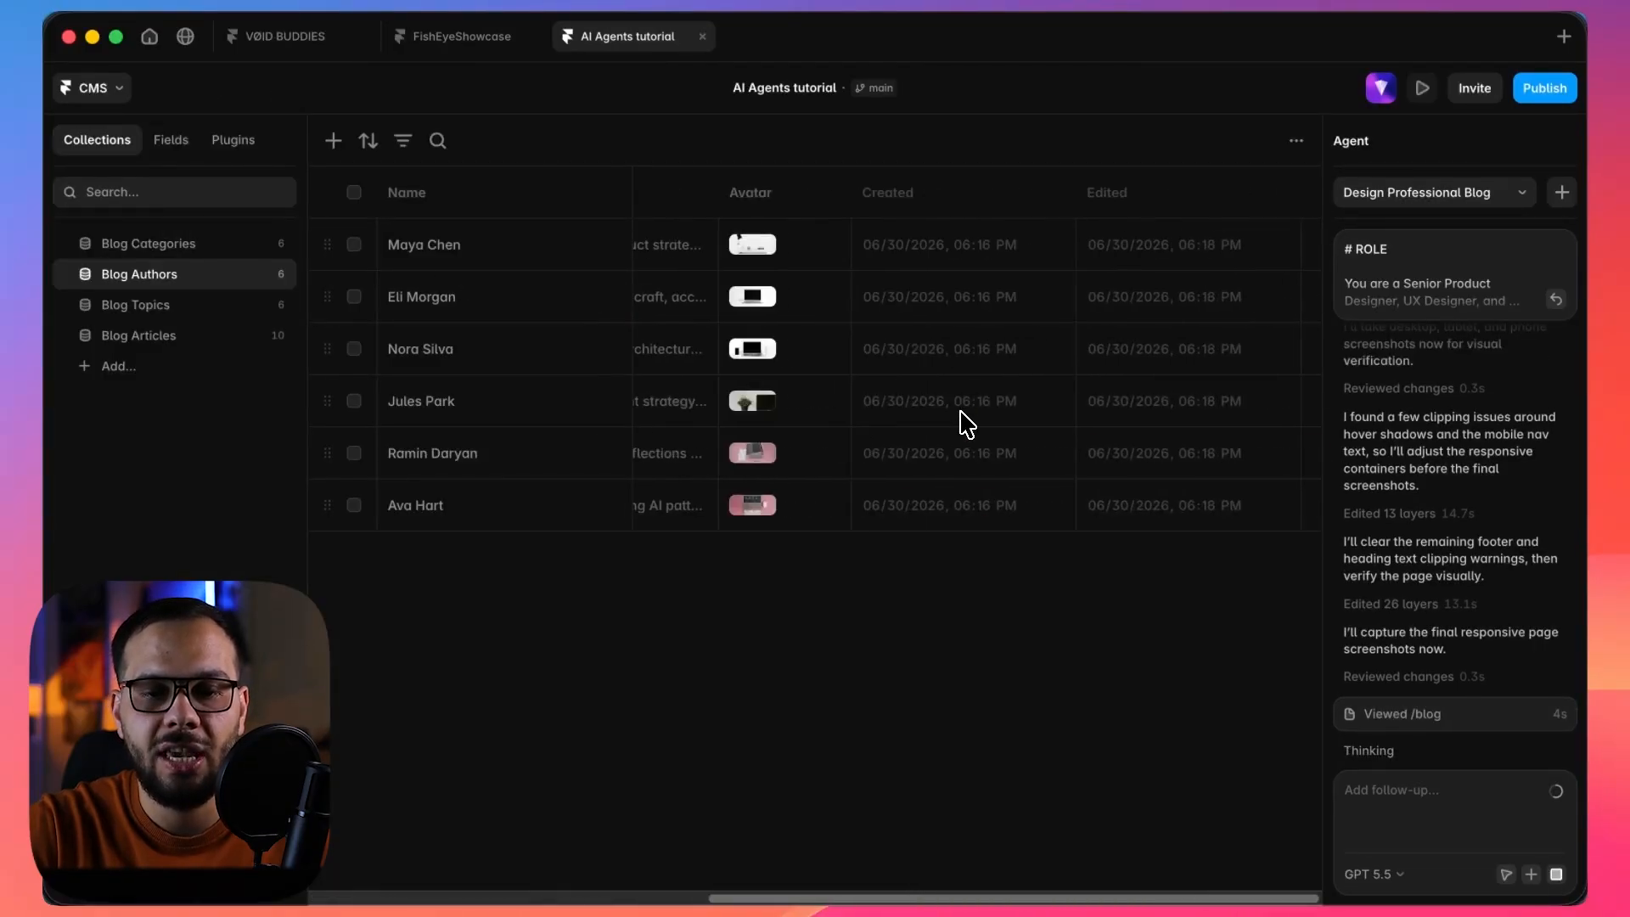
pyautogui.hscroll(8, 961, 413)
pyautogui.hscroll(-8, 961, 412)
pyautogui.click(87, 89)
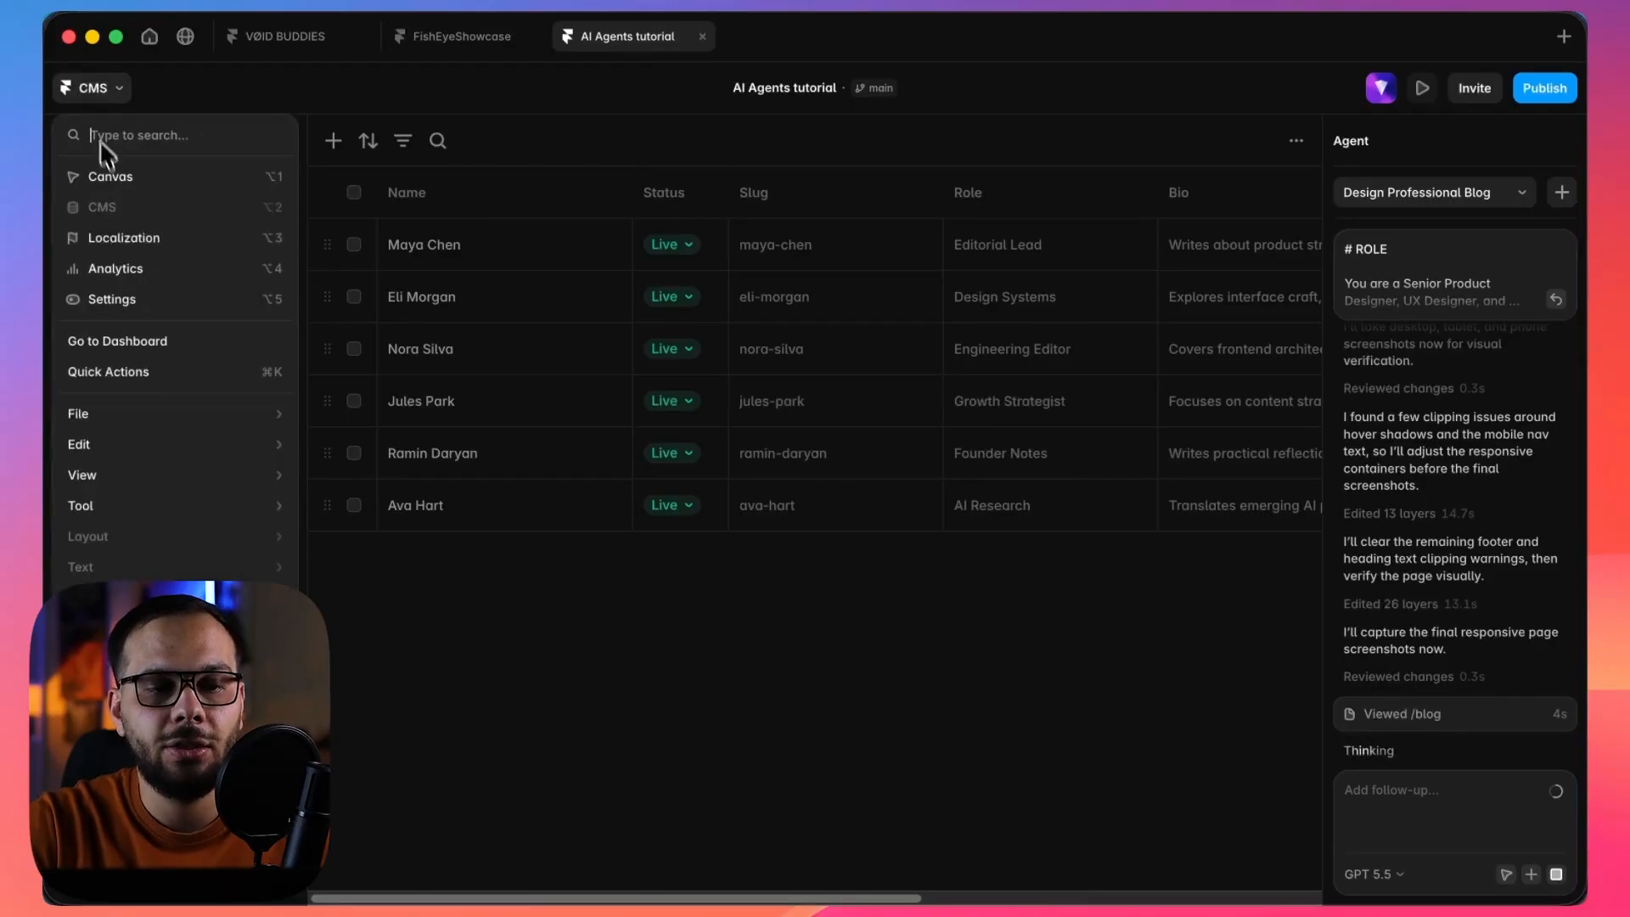
pyautogui.click(108, 178)
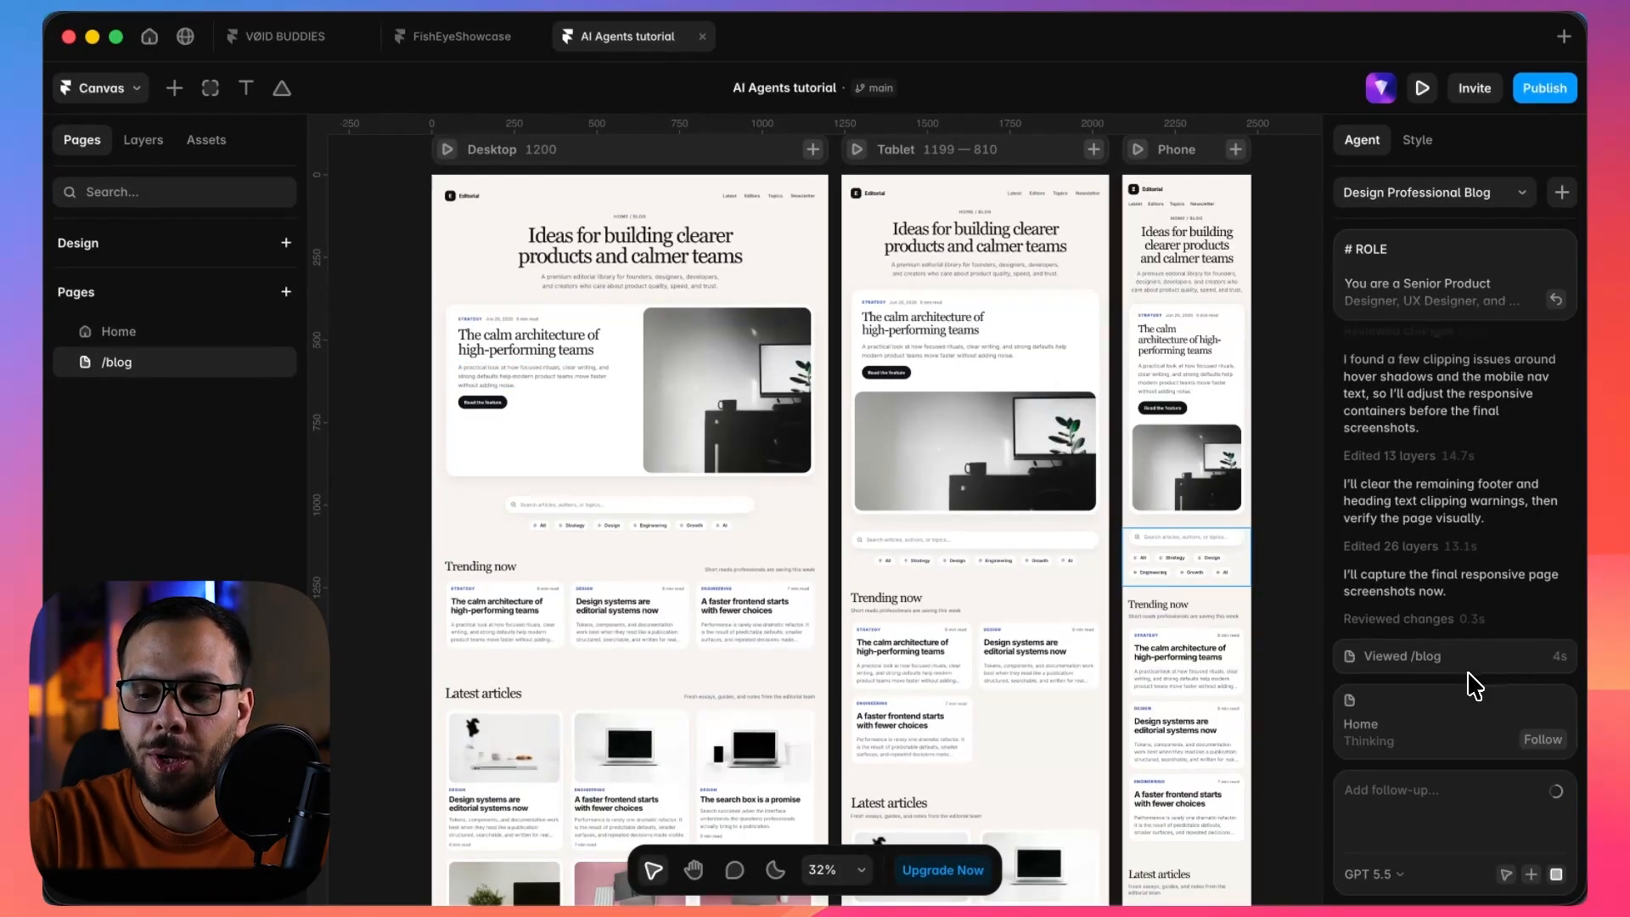
# Follow the agent's work and read through its progress log in the chat.
pyautogui.click(1545, 741)
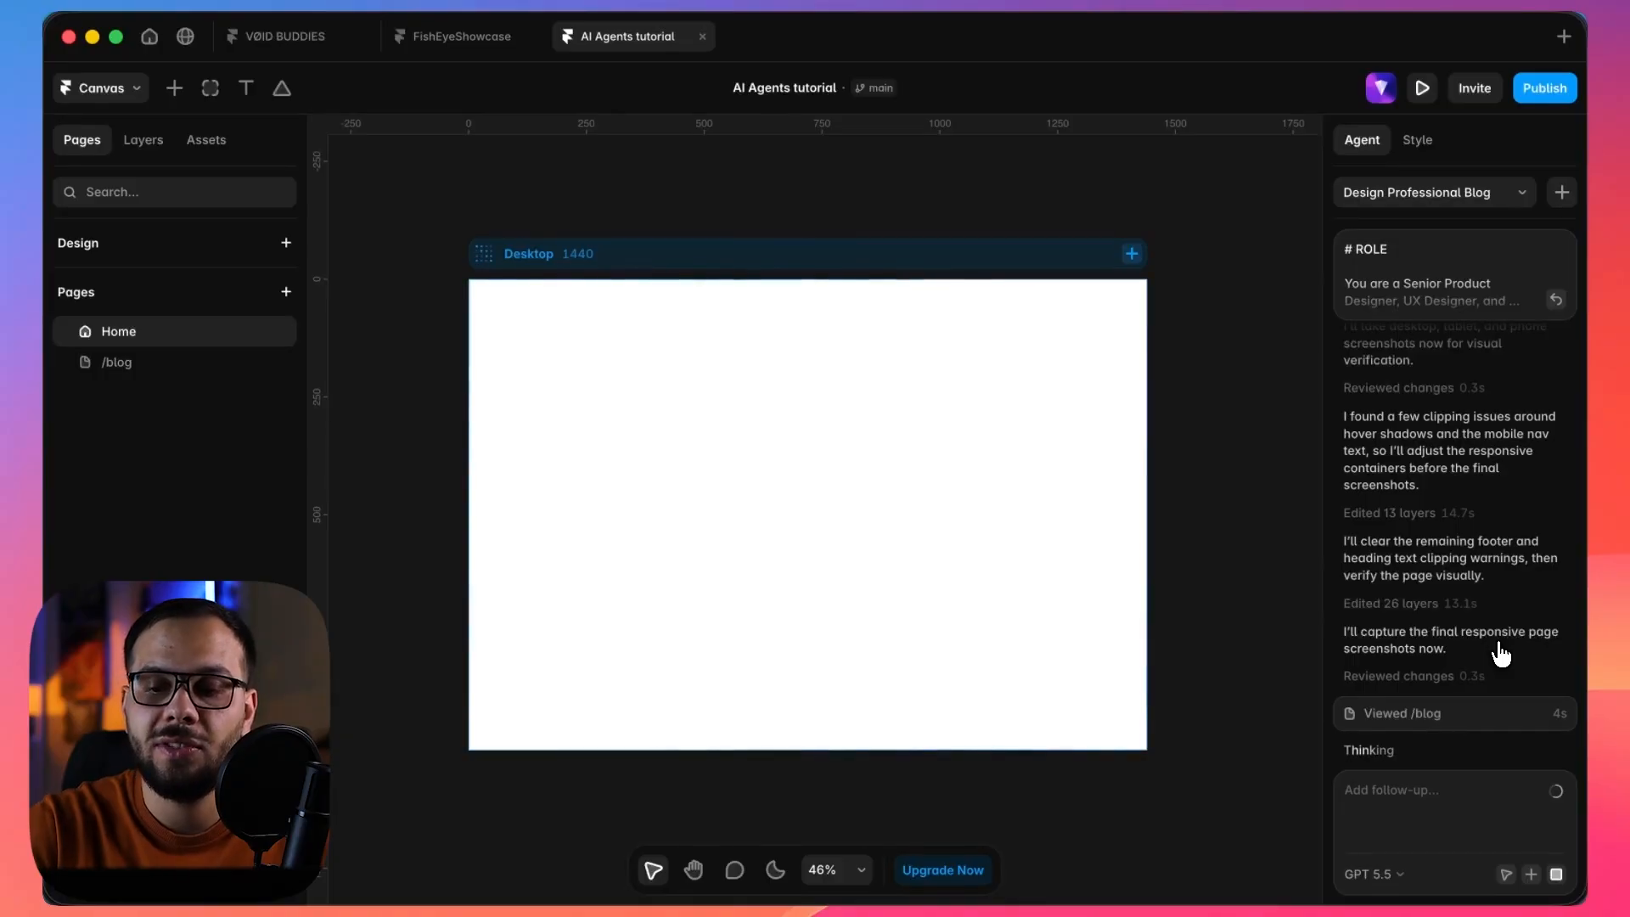
pyautogui.scroll(3, 1502, 653)
pyautogui.scroll(10, 1501, 653)
pyautogui.scroll(6, 1501, 654)
pyautogui.scroll(2, 1501, 654)
pyautogui.scroll(1, 1501, 654)
pyautogui.scroll(3, 1501, 654)
pyautogui.scroll(-10, 1501, 654)
pyautogui.scroll(-5, 1501, 653)
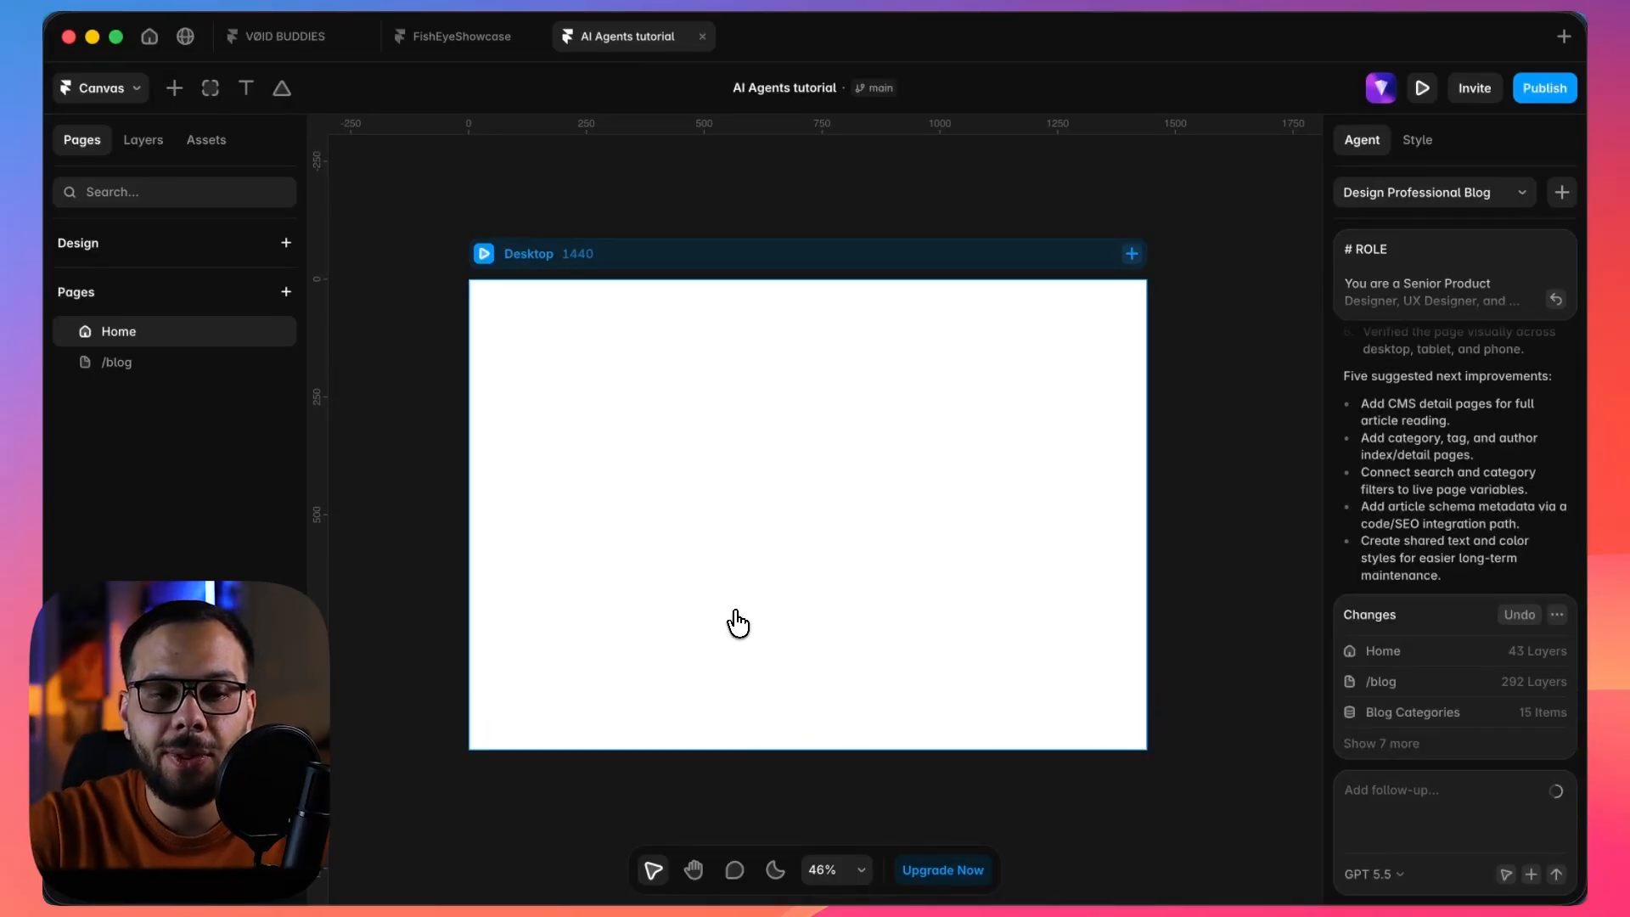
# Open the /blog page, look over its breakpoints and preview the desktop layout down to the article sections.
pyautogui.click(174, 365)
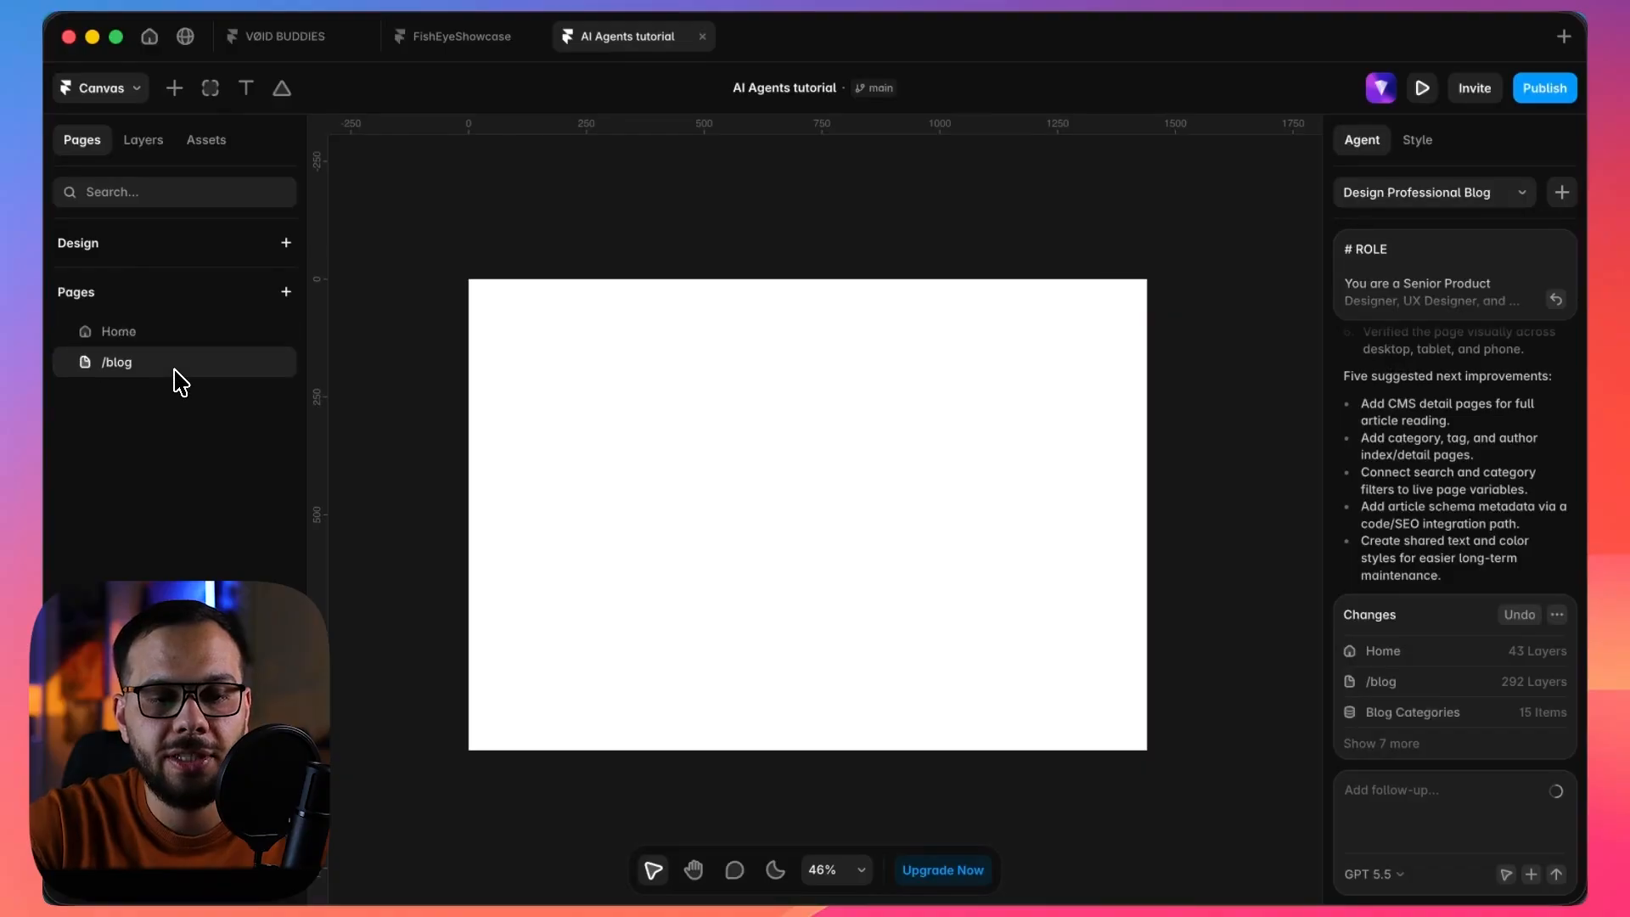
pyautogui.scroll(-2, 566, 410)
pyautogui.scroll(4, 566, 409)
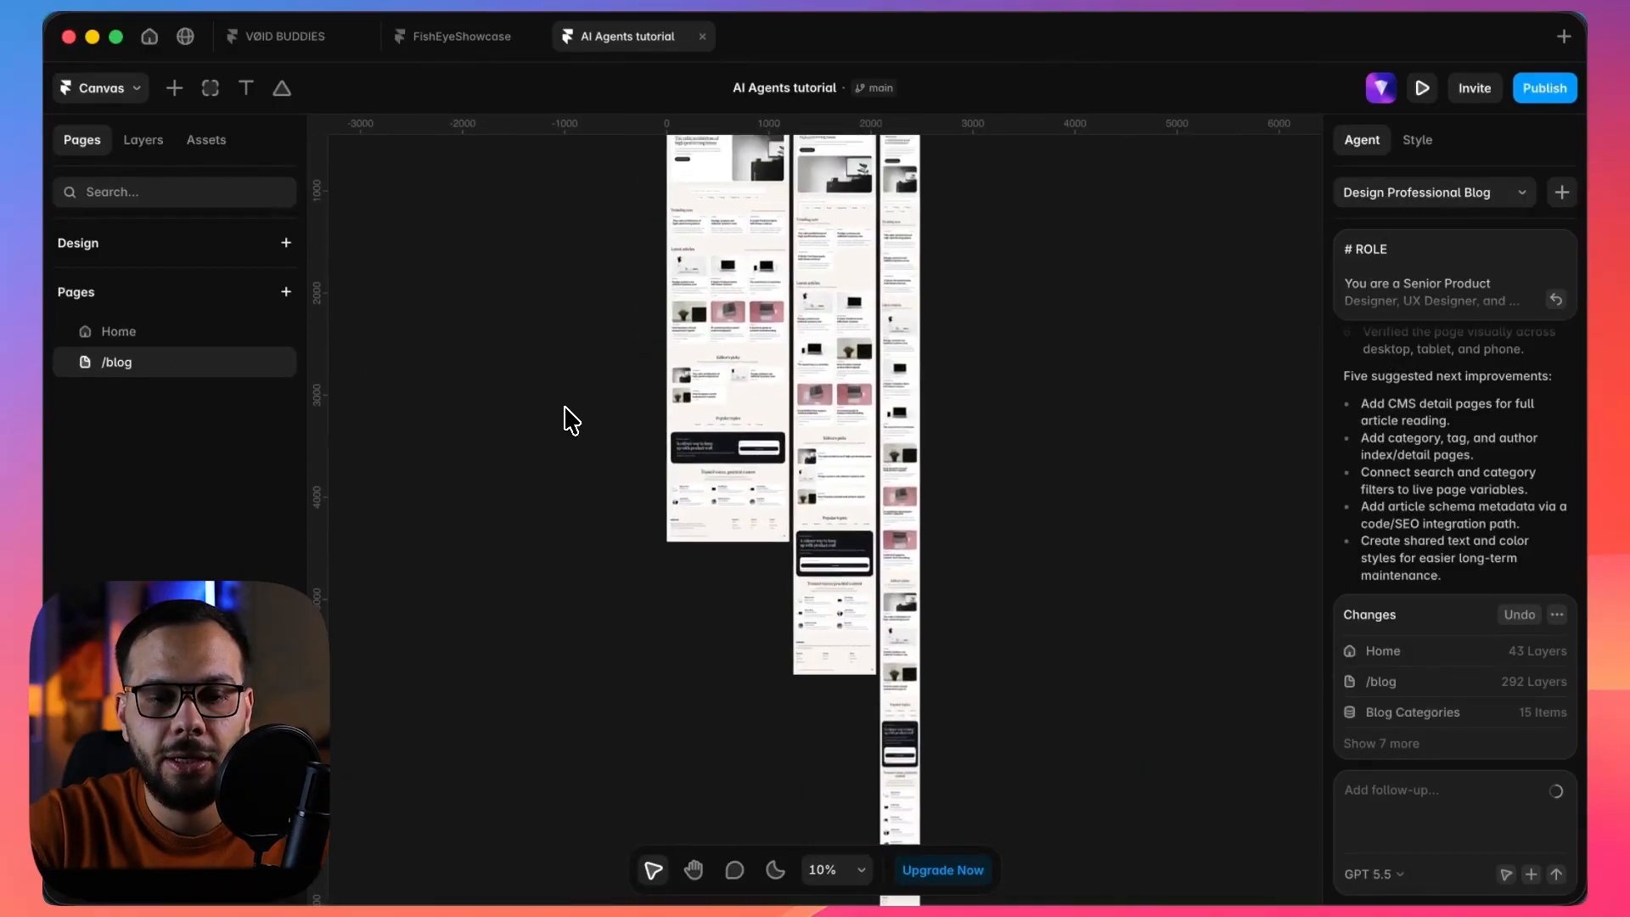
pyautogui.scroll(3, 566, 409)
pyautogui.click(611, 320)
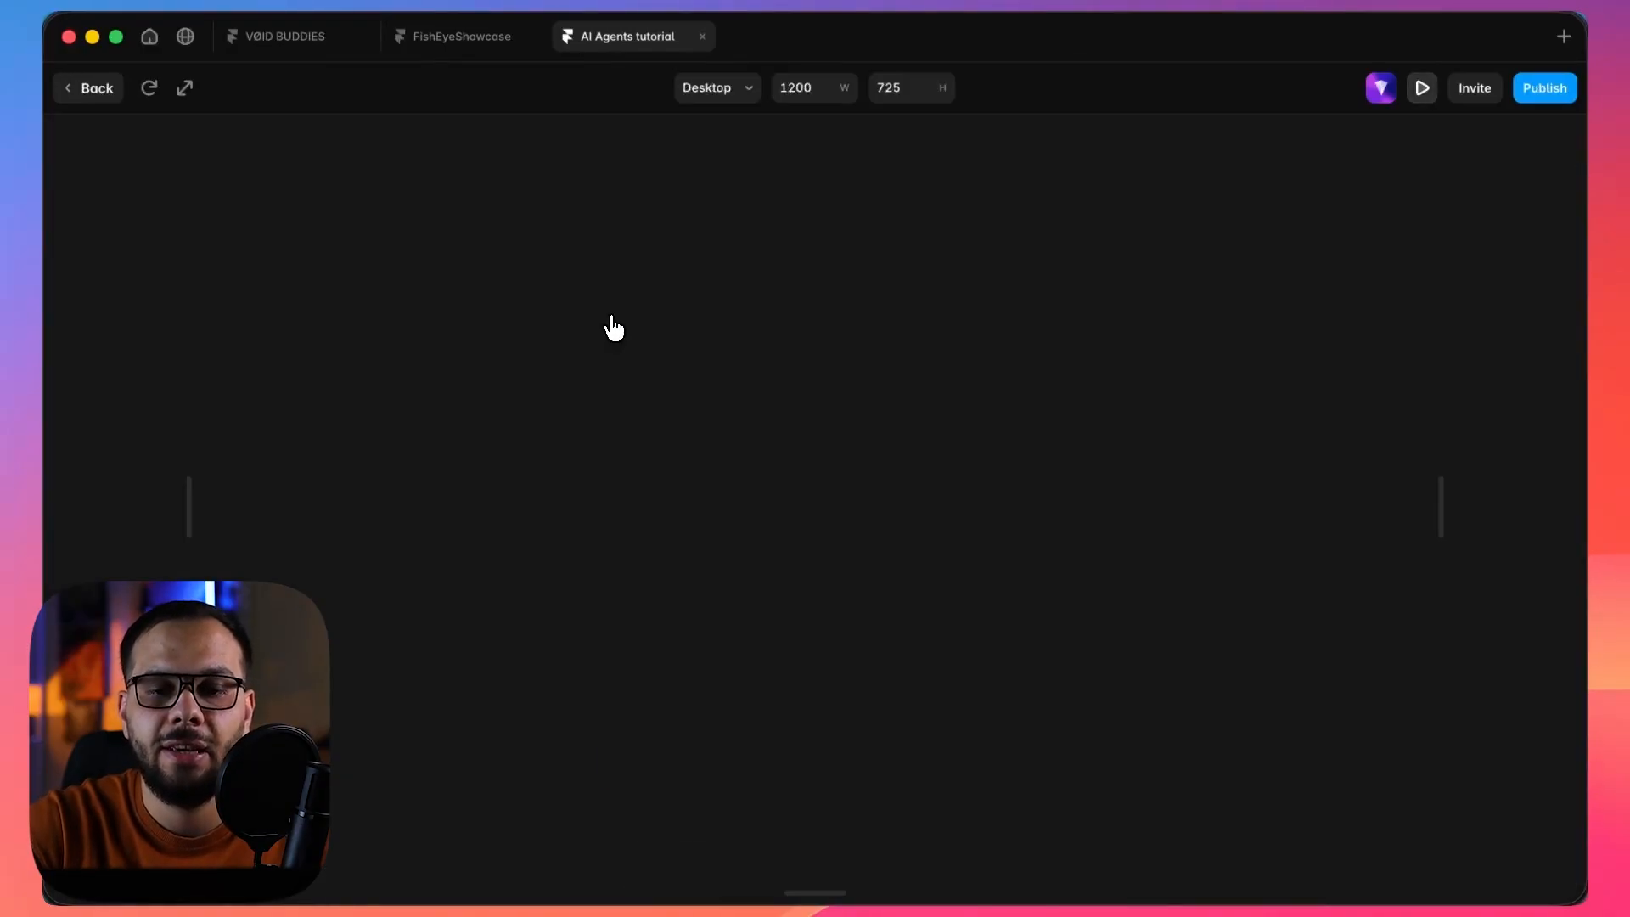
pyautogui.scroll(-10, 808, 451)
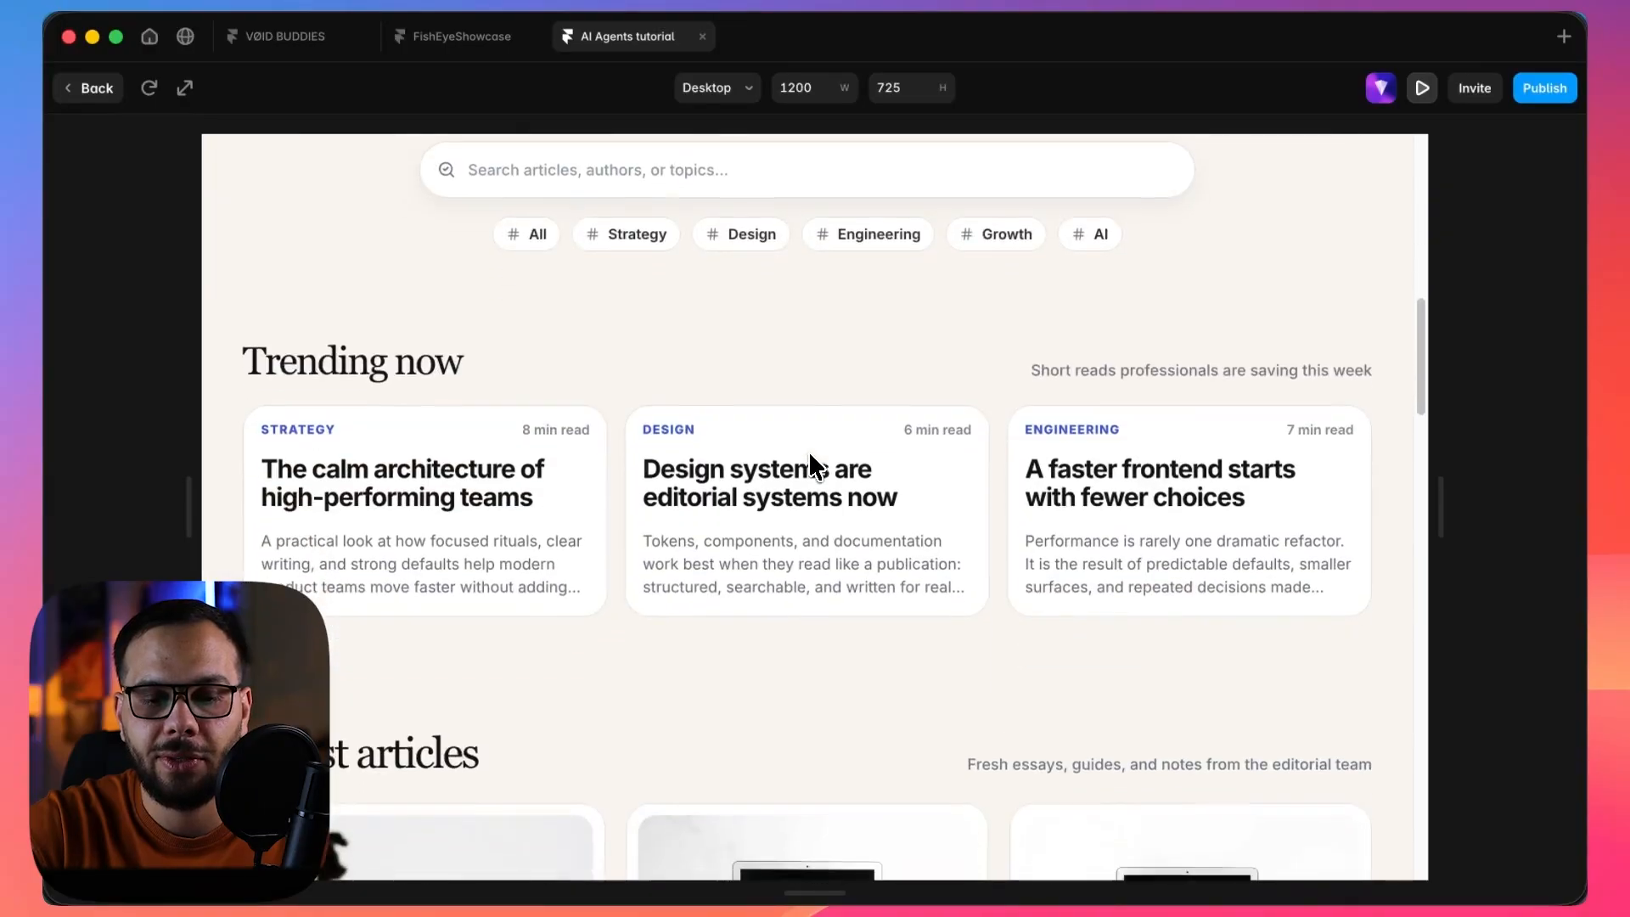
pyautogui.scroll(-3, 809, 465)
pyautogui.scroll(5, 808, 466)
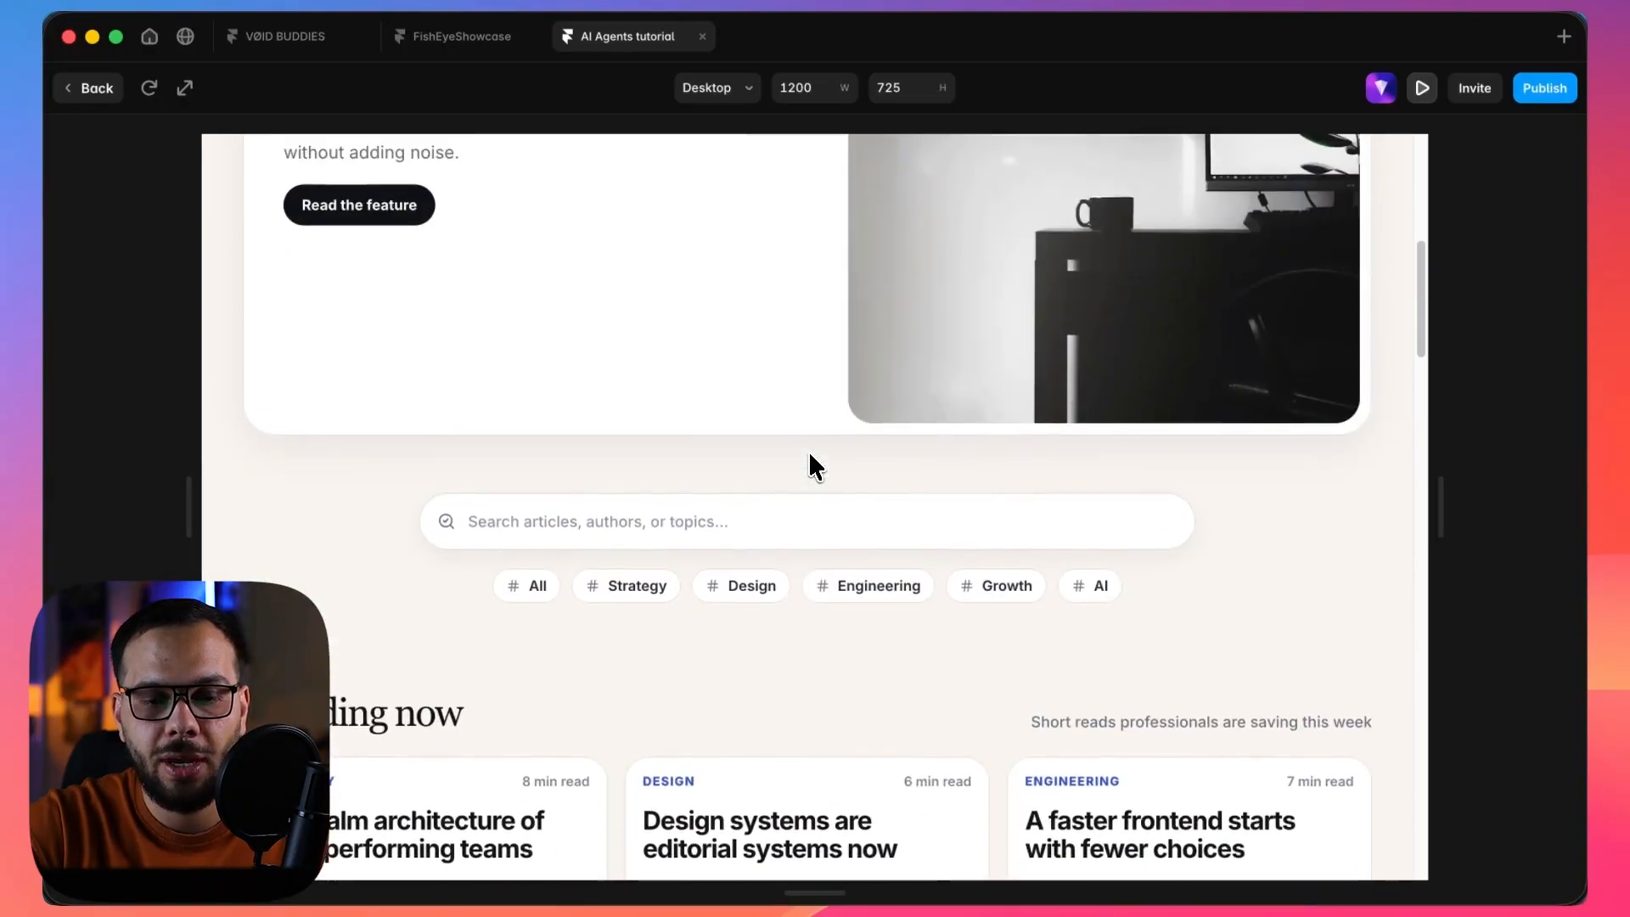
# Test the previewed blog's article search with "calm" and check the Trending now and Latest articles sections for filtering.
pyautogui.click(755, 520)
pyautogui.write('calm')
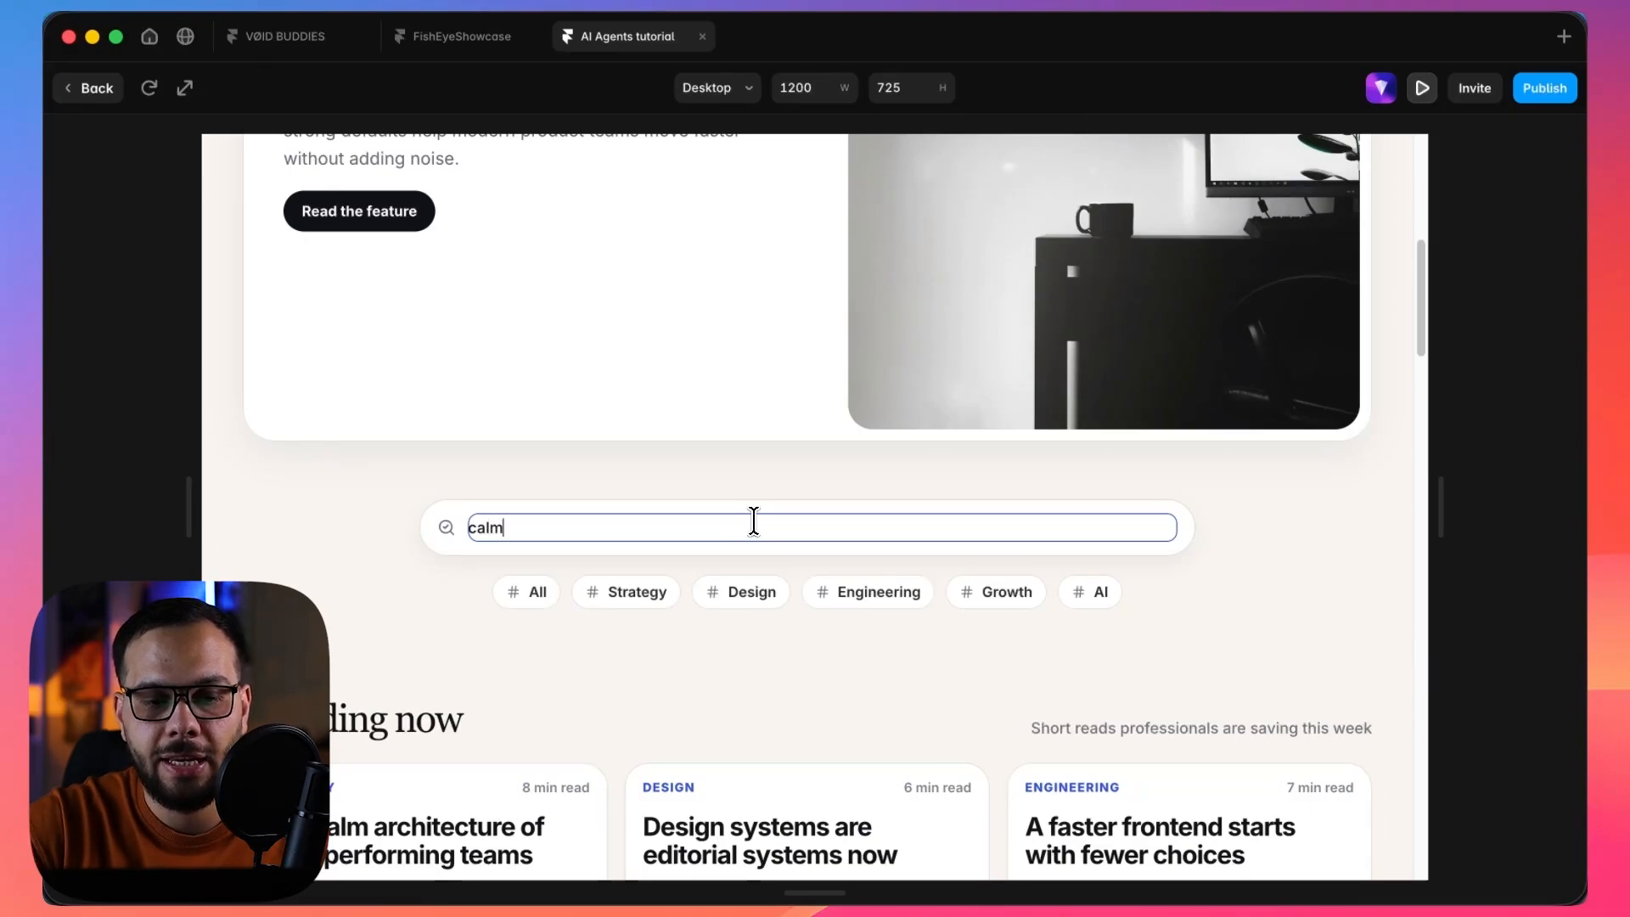
pyautogui.click(446, 533)
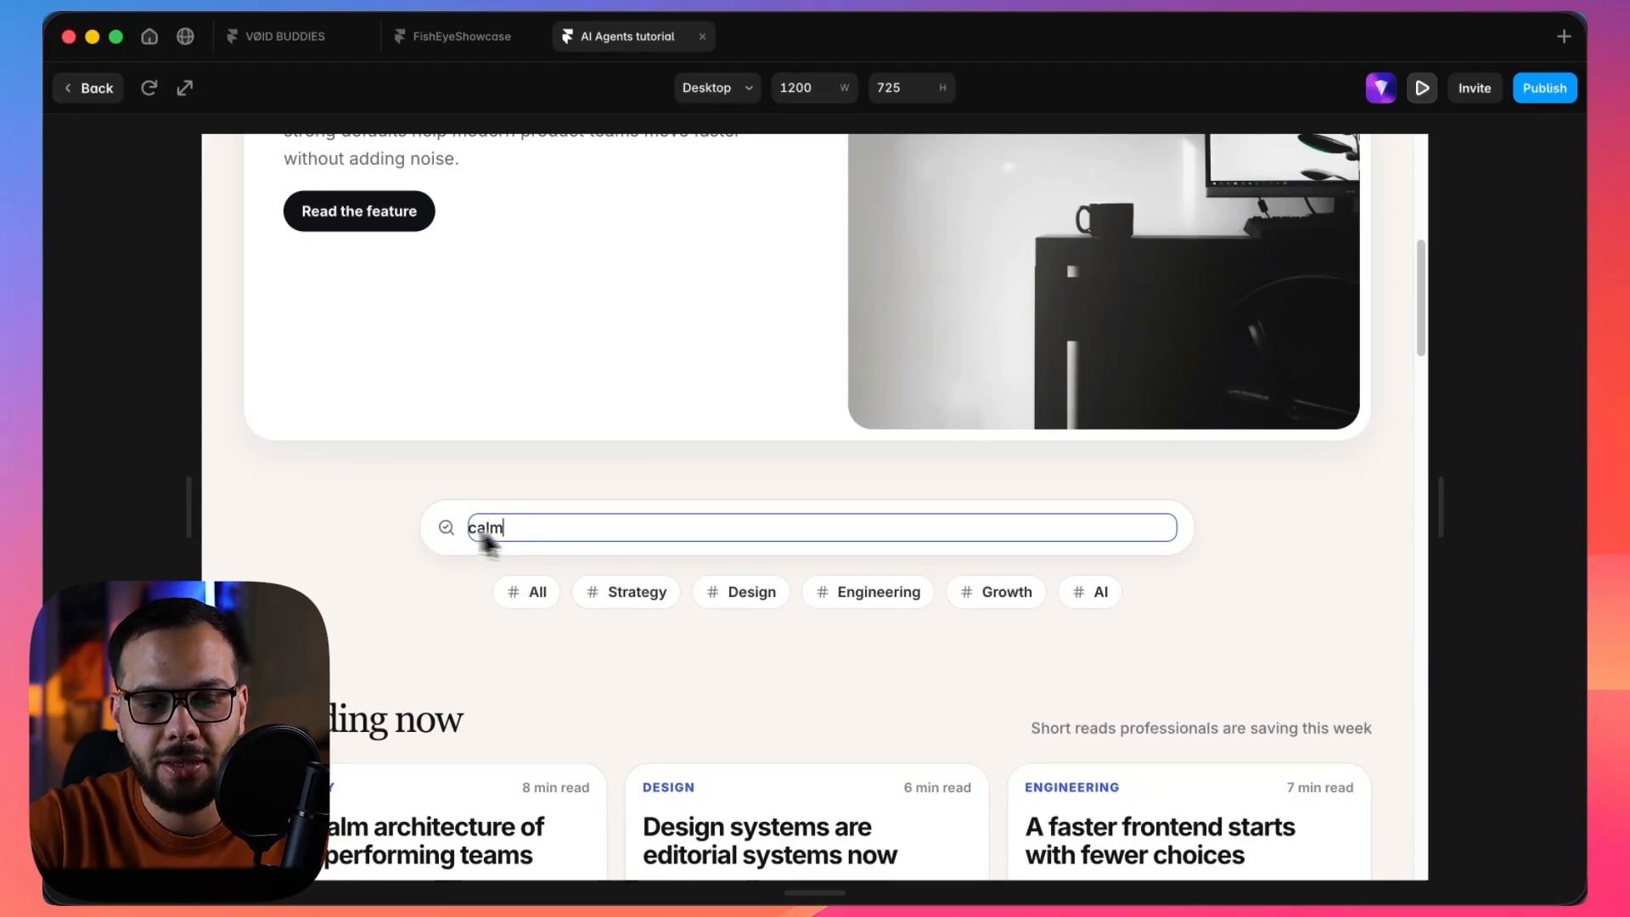
pyautogui.scroll(-2, 614, 611)
pyautogui.scroll(-2, 615, 611)
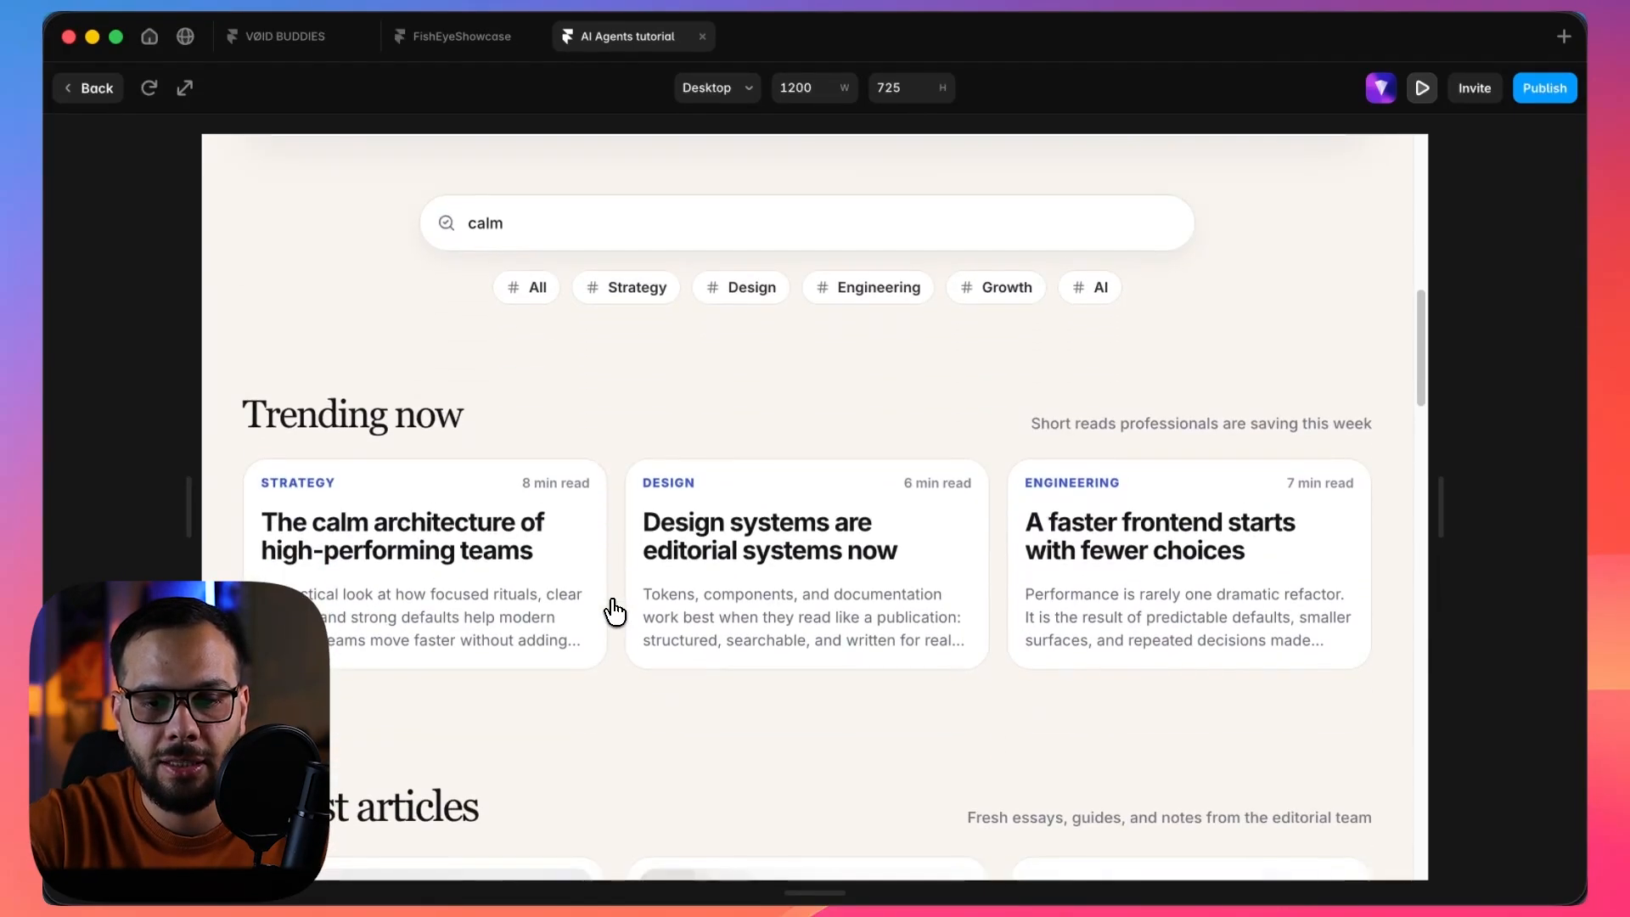
pyautogui.scroll(-1, 747, 303)
pyautogui.scroll(-7, 745, 302)
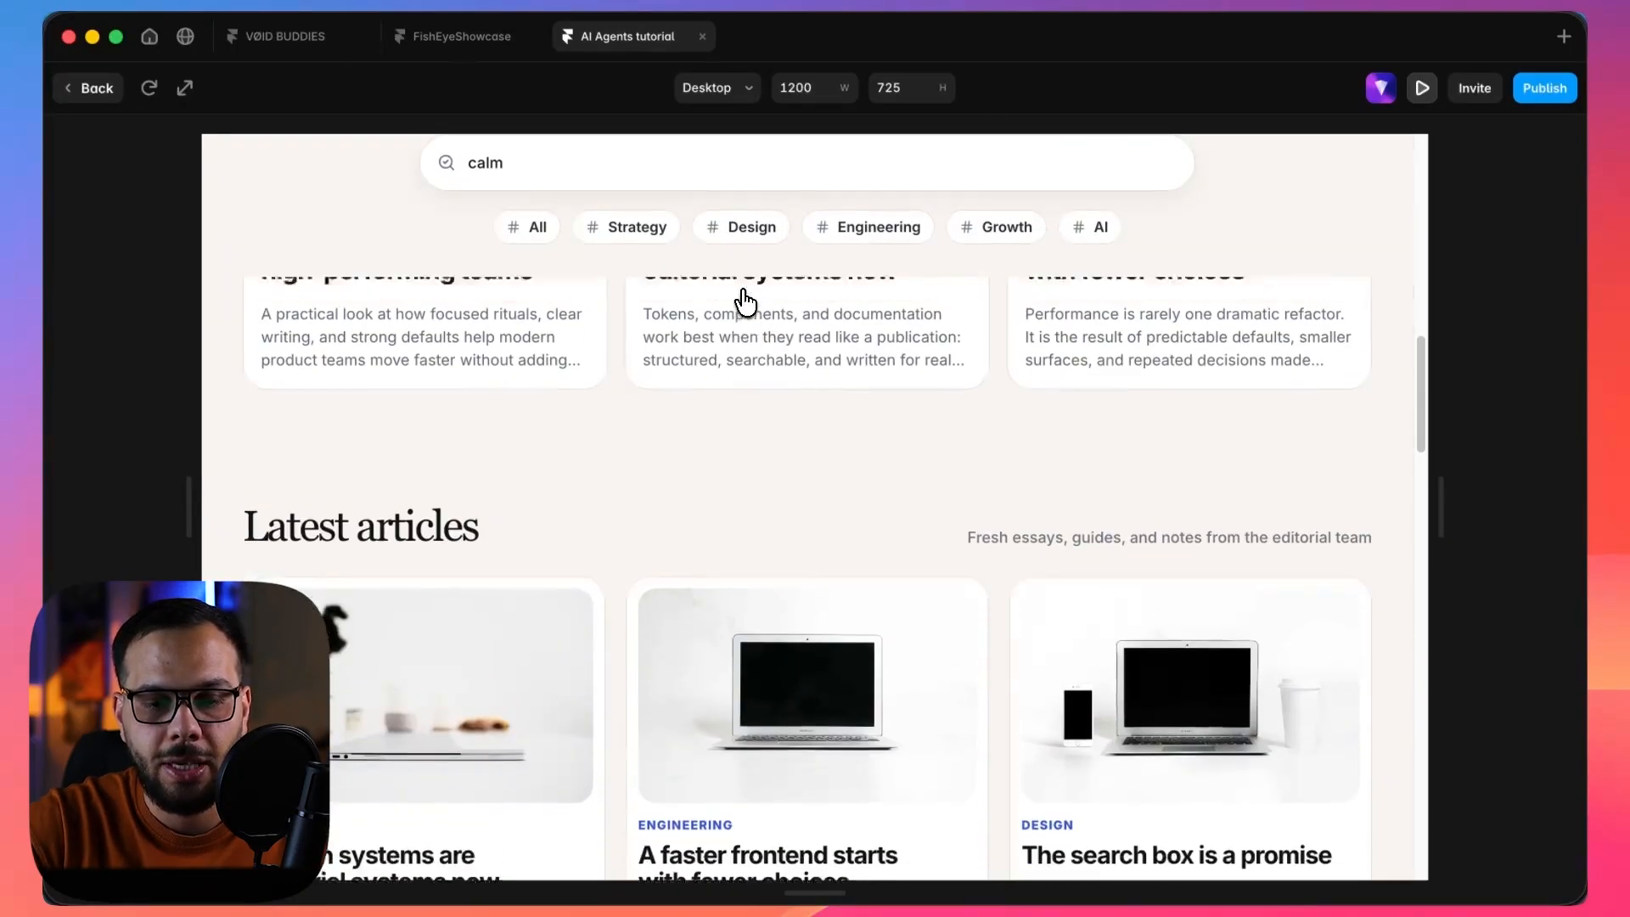
# Try opening the "A faster frontend starts with fewer choices" article and review the sections from Latest articles to the Weekly Briefing.
pyautogui.scroll(3, 709, 477)
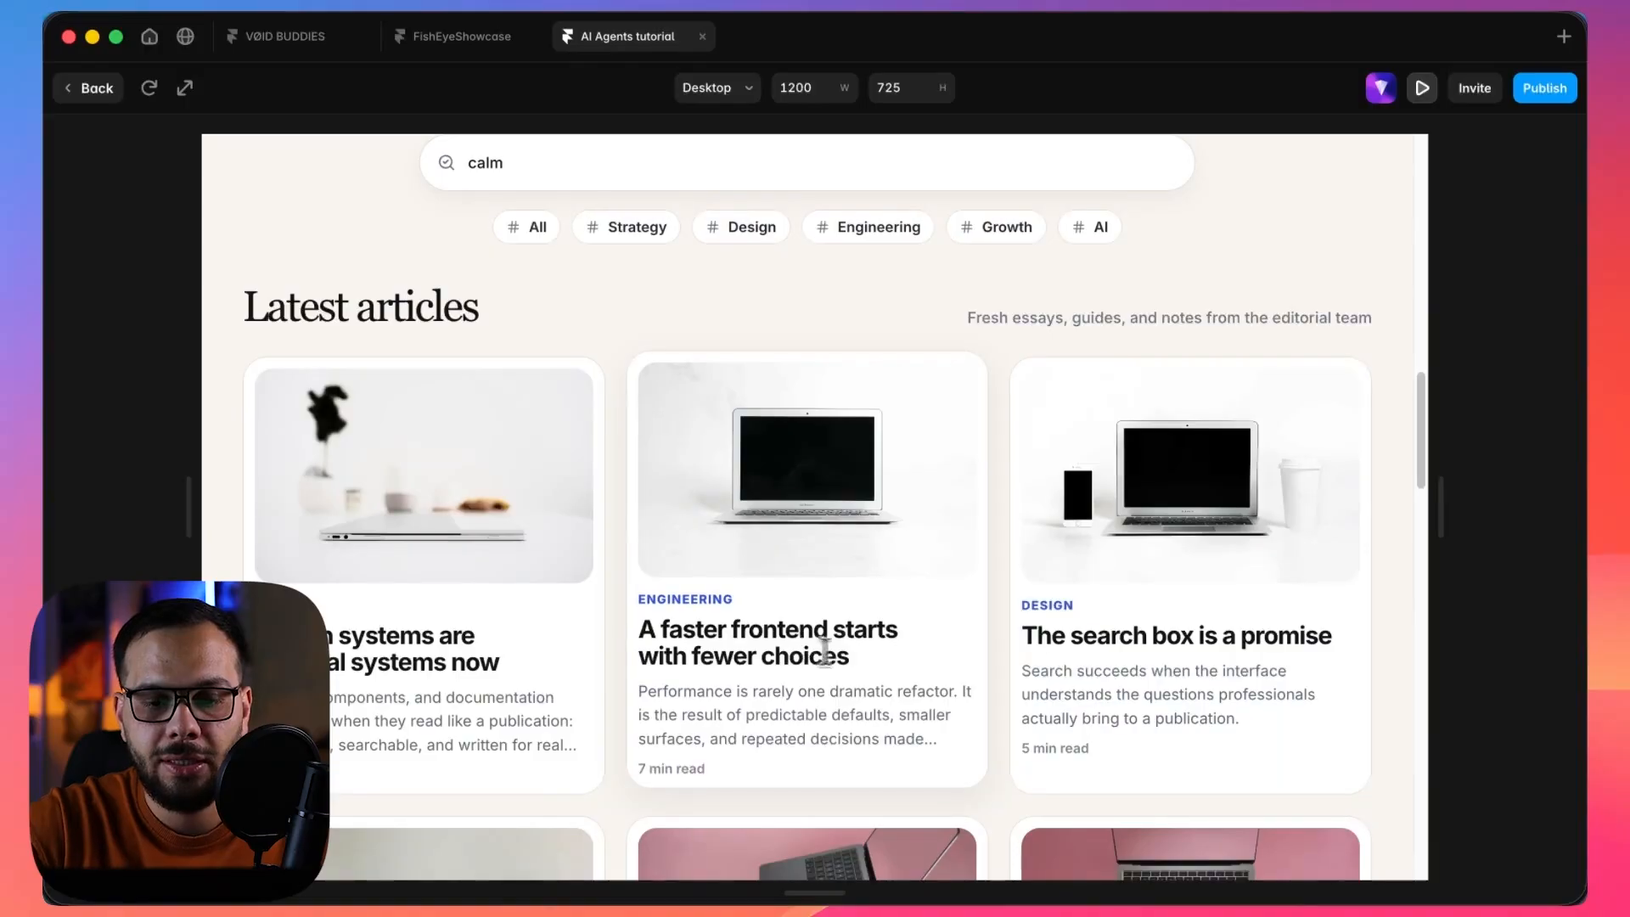
pyautogui.moveTo(875, 666); pyautogui.dragTo(629, 633)
pyautogui.click(771, 633)
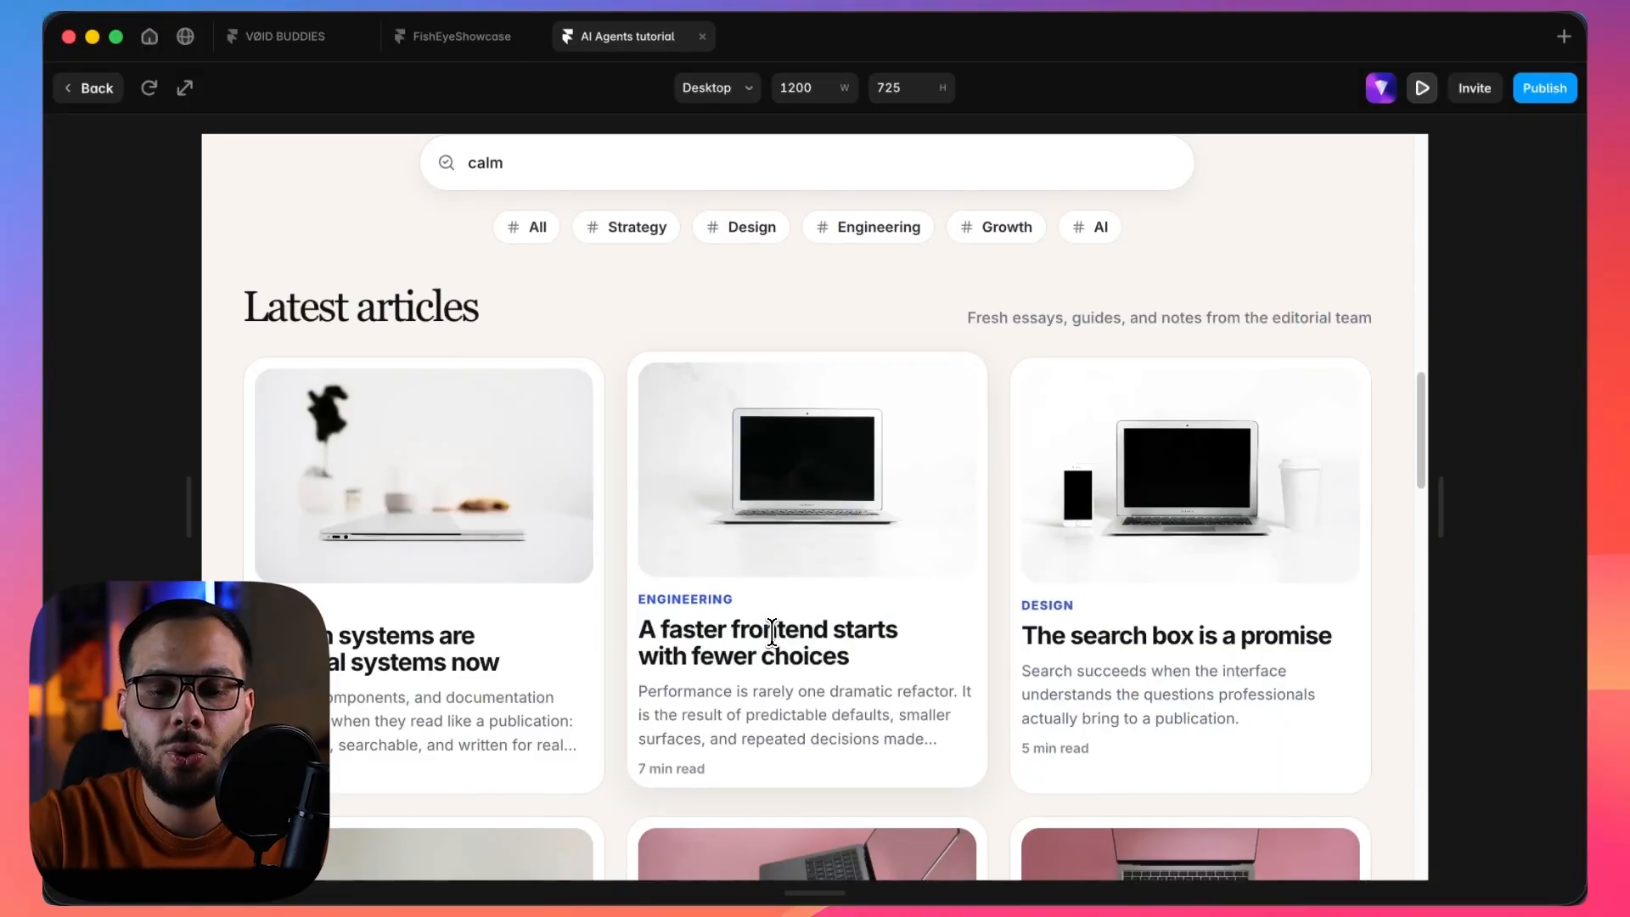
pyautogui.scroll(-2, 772, 632)
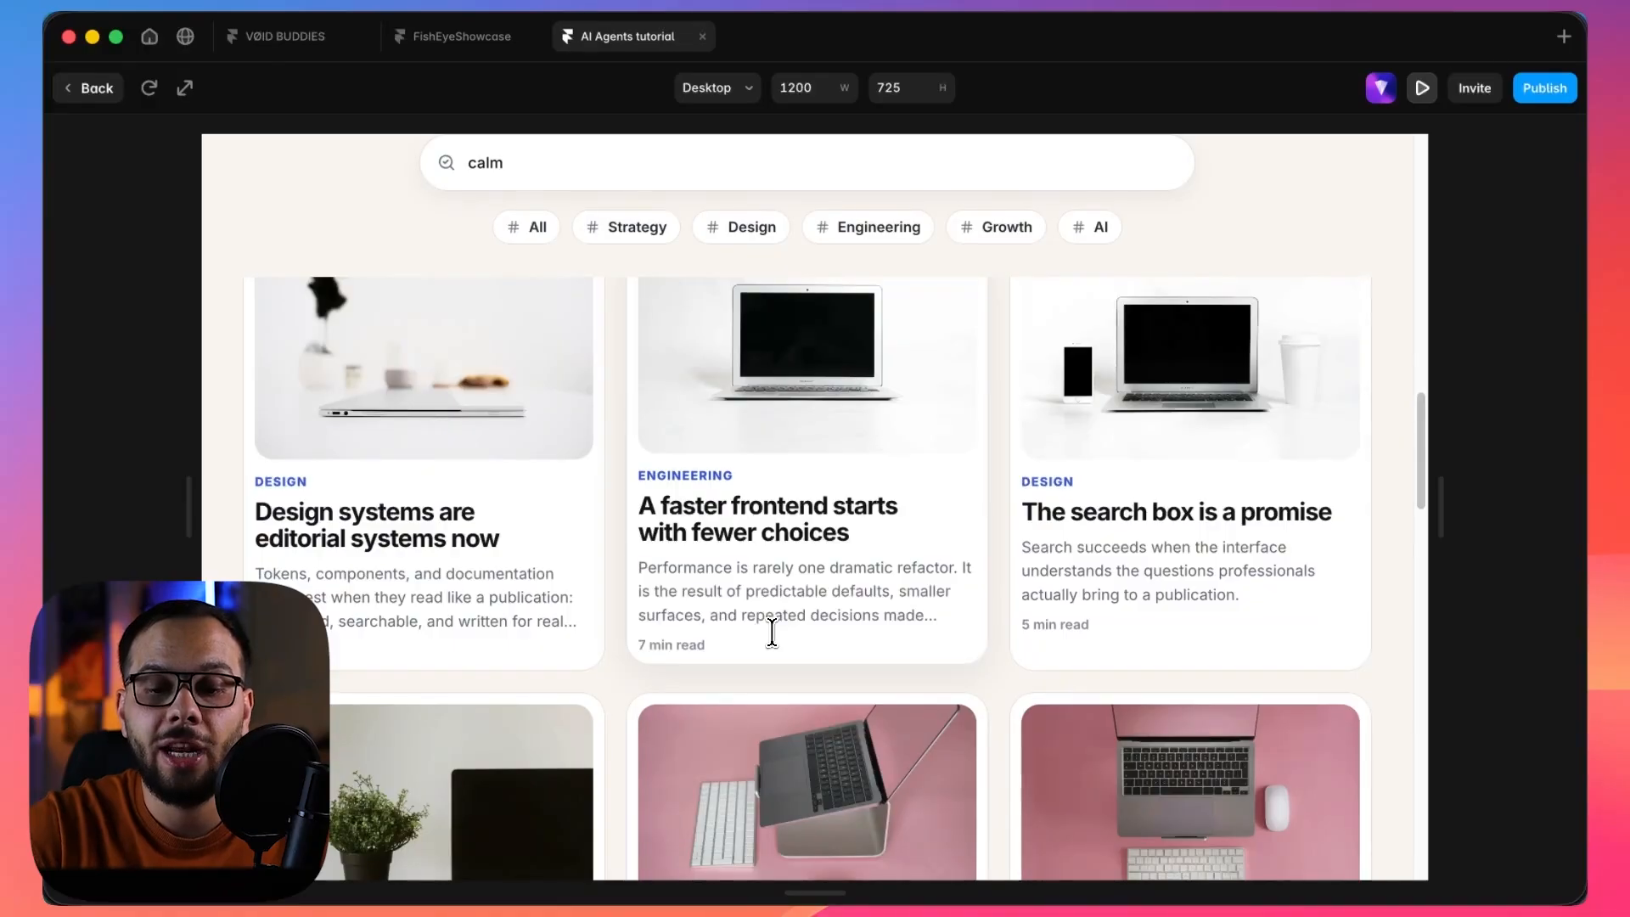
pyautogui.scroll(-10, 772, 632)
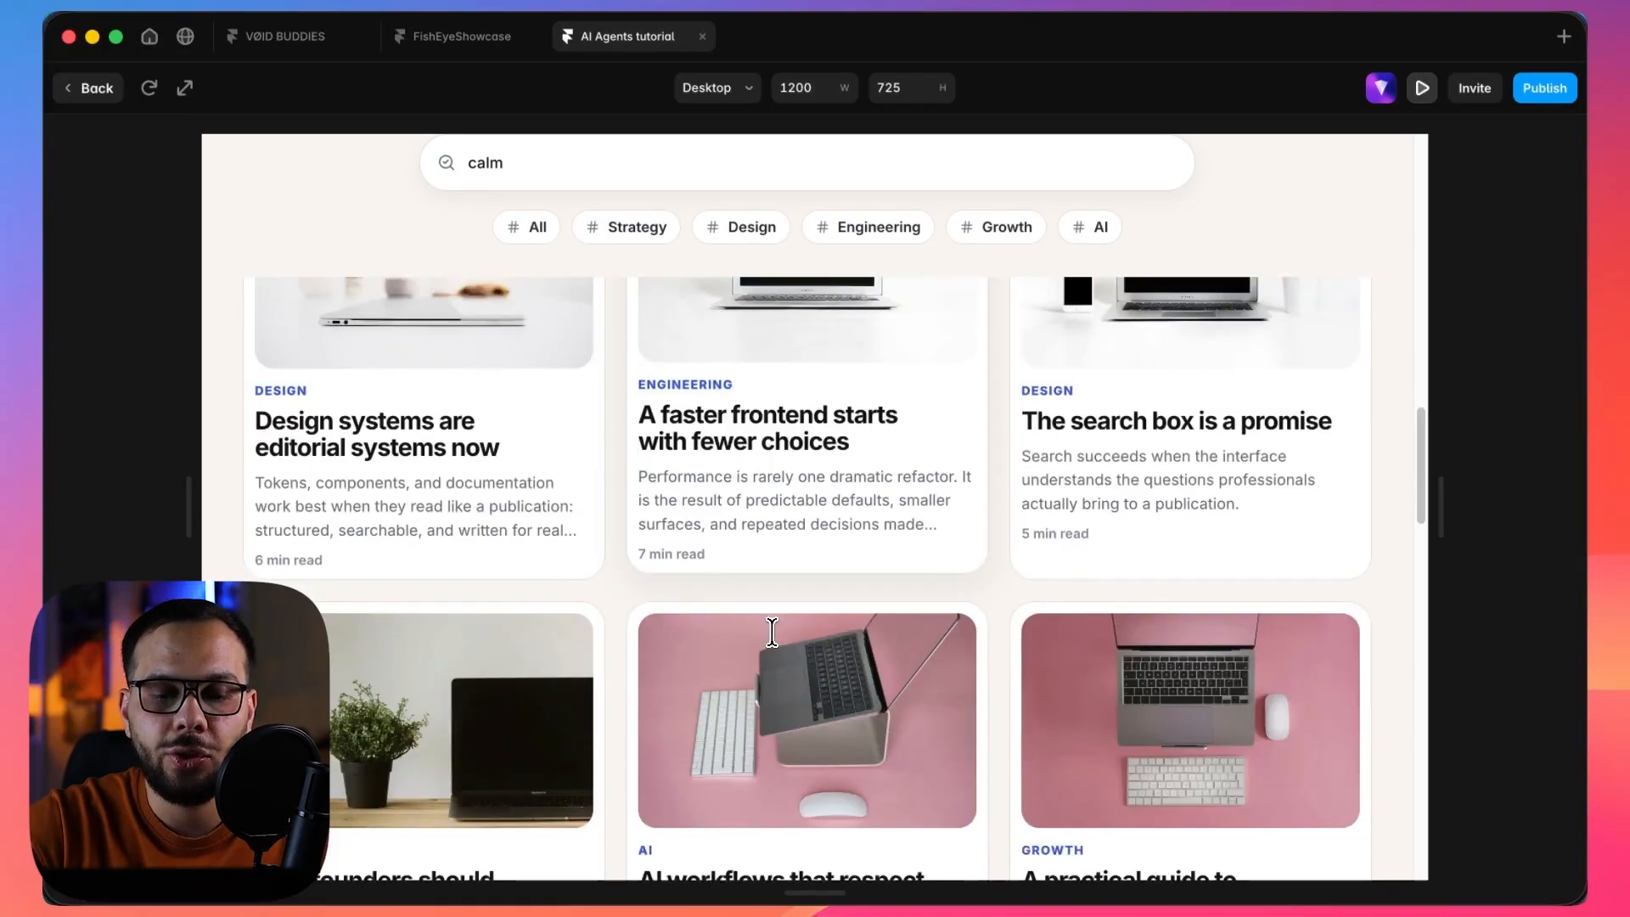
pyautogui.scroll(-8, 772, 632)
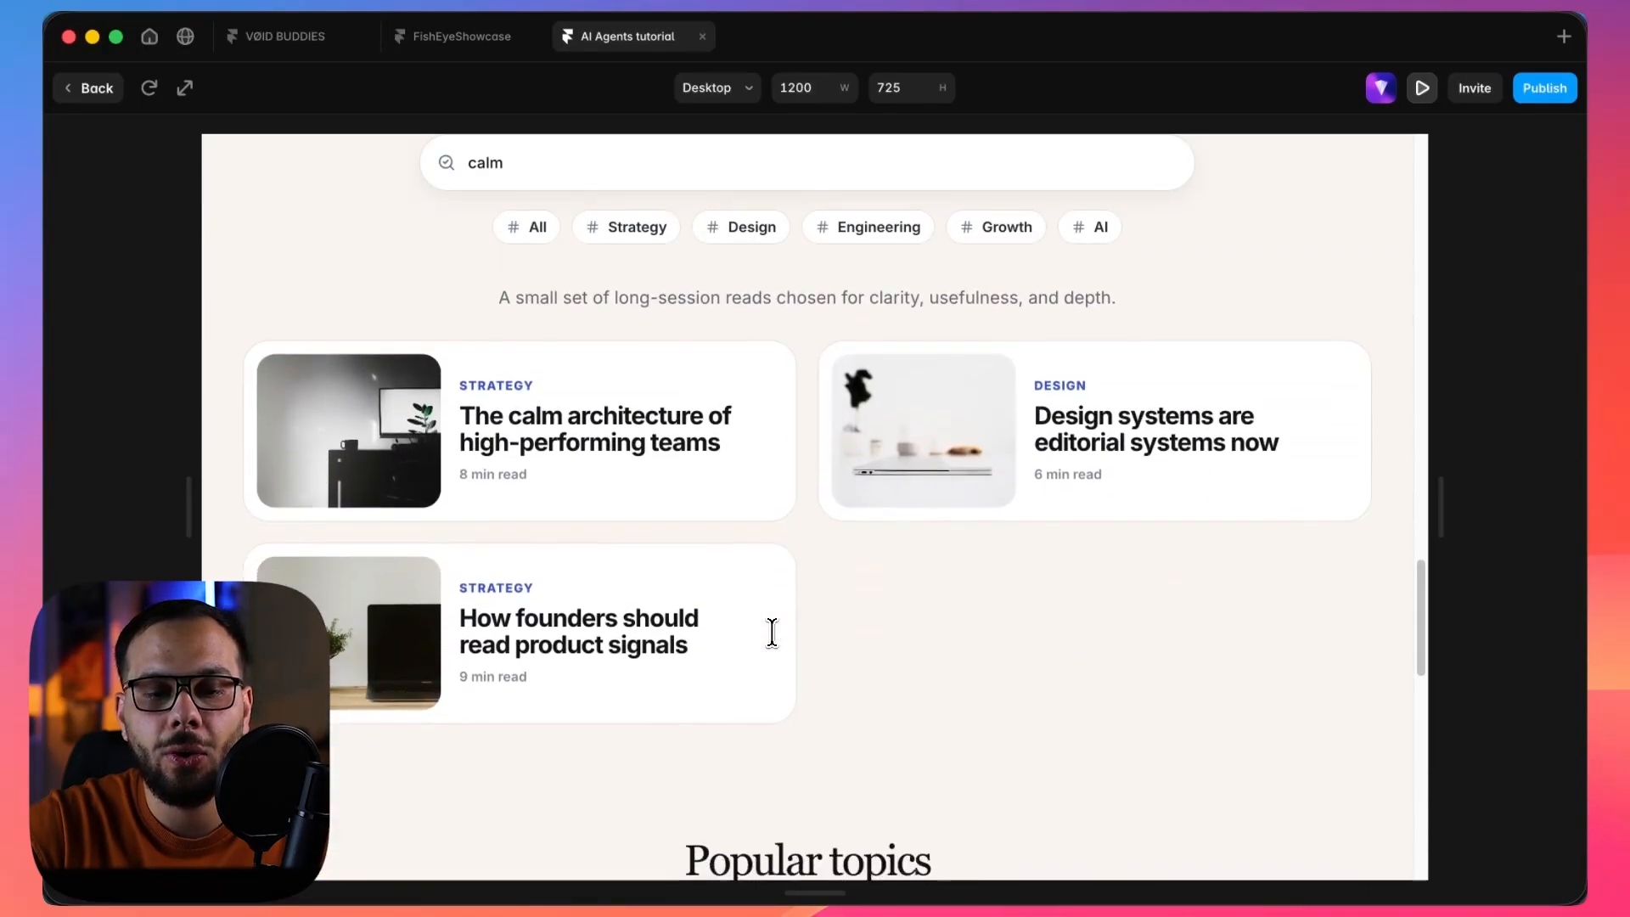
pyautogui.scroll(-5, 772, 633)
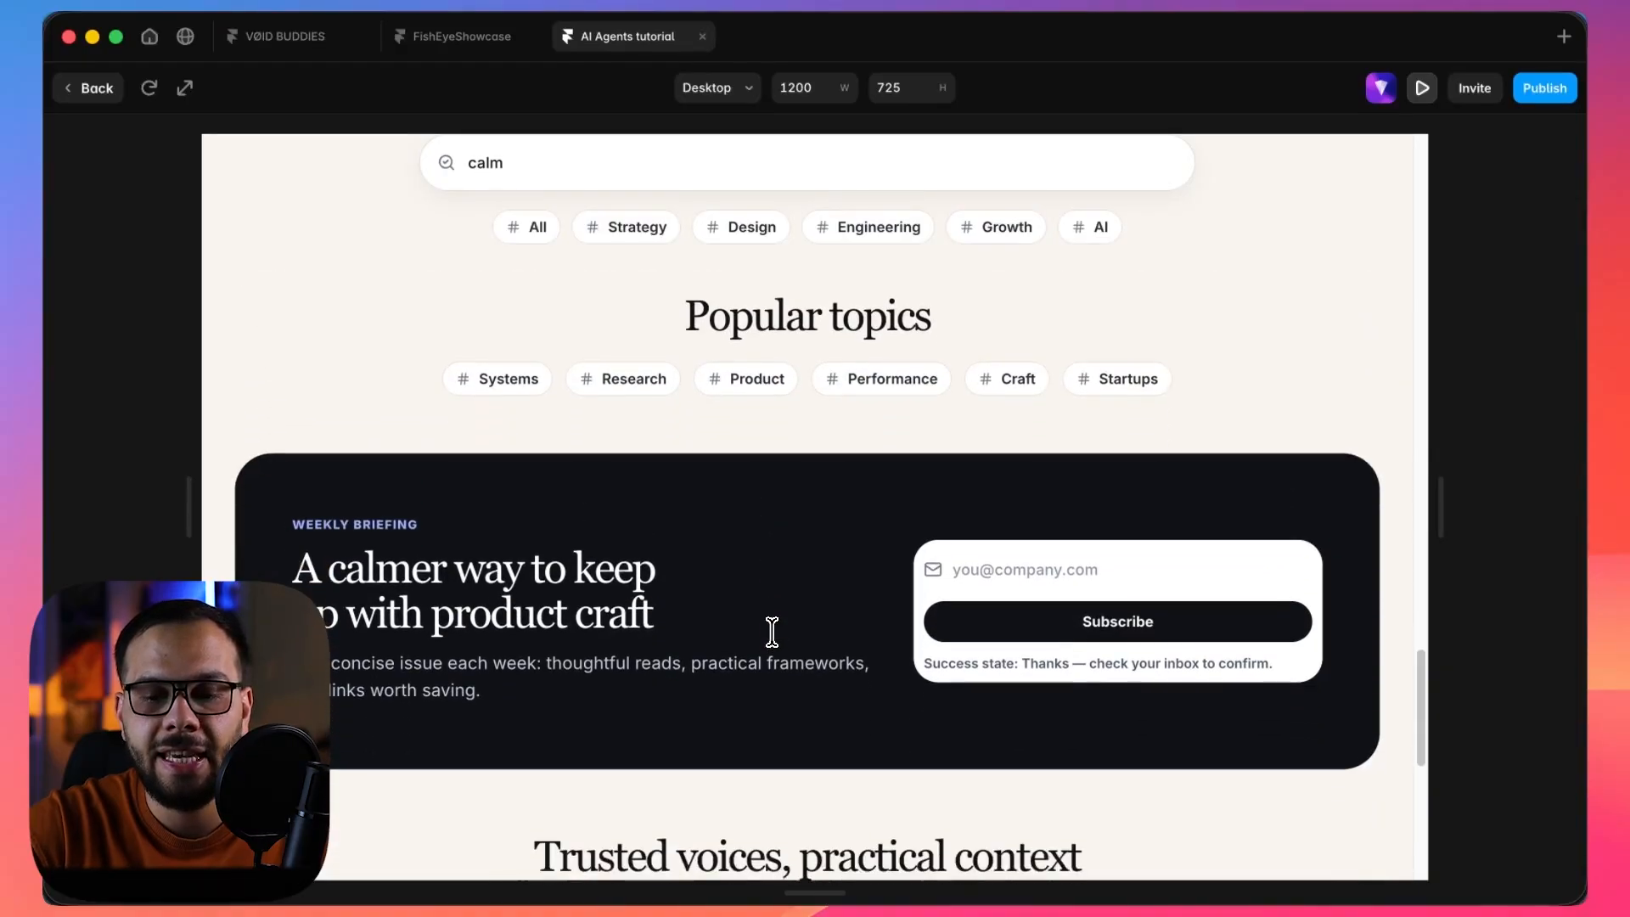
# Check the newsletter email field, author cards and footer in the preview, and return to the canvas.
pyautogui.scroll(2, 772, 632)
pyautogui.click(976, 431)
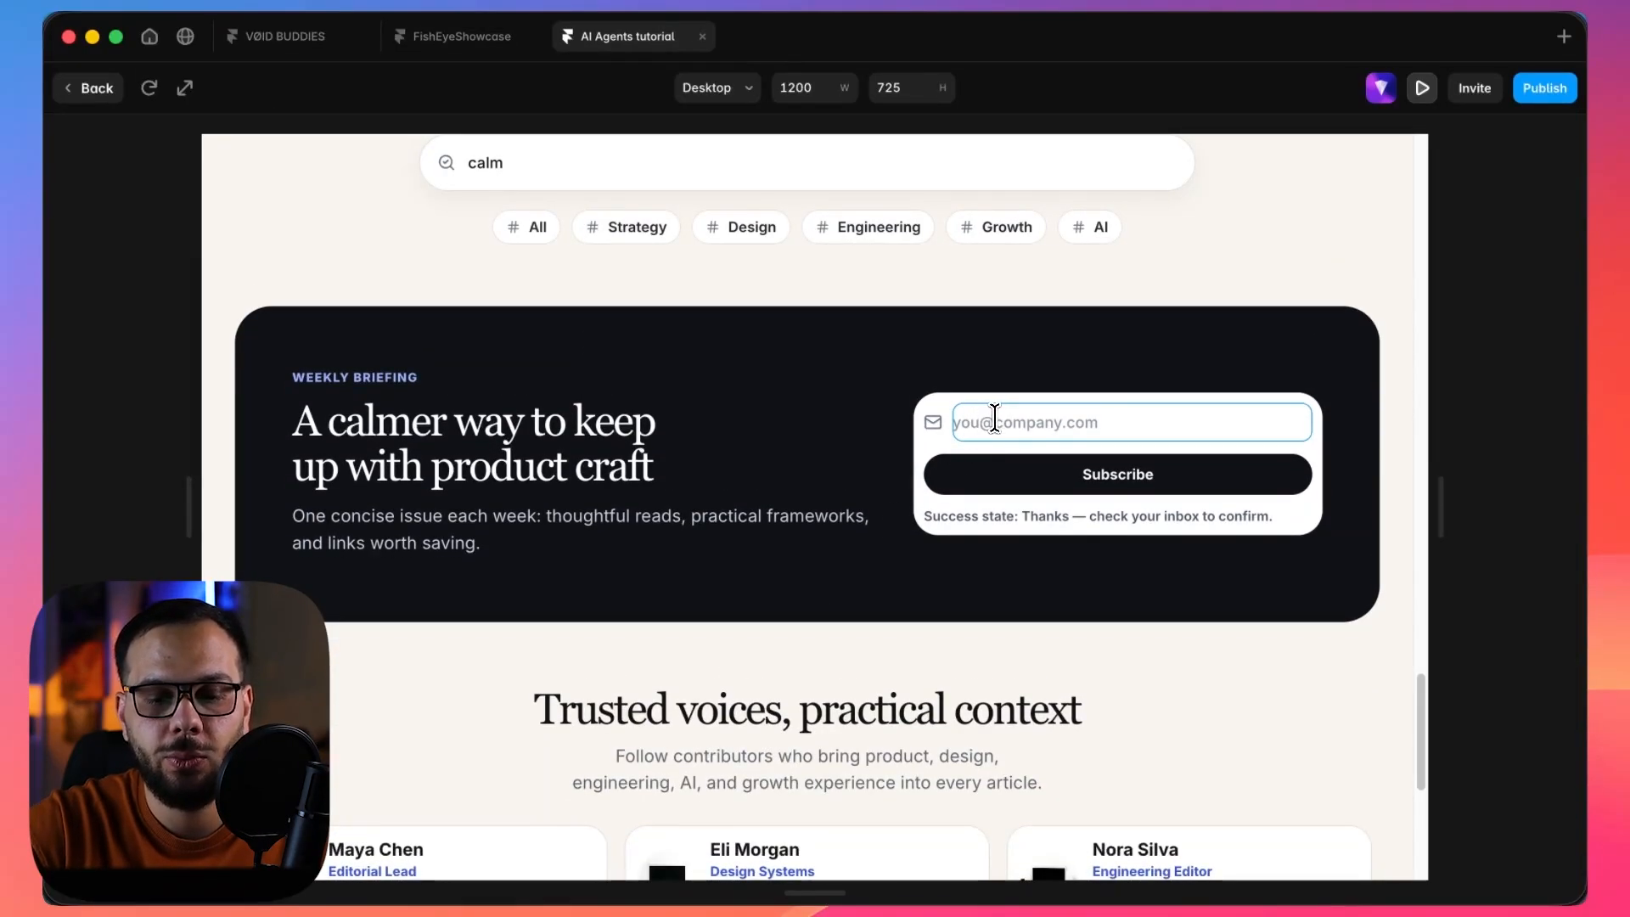
pyautogui.scroll(-7, 995, 416)
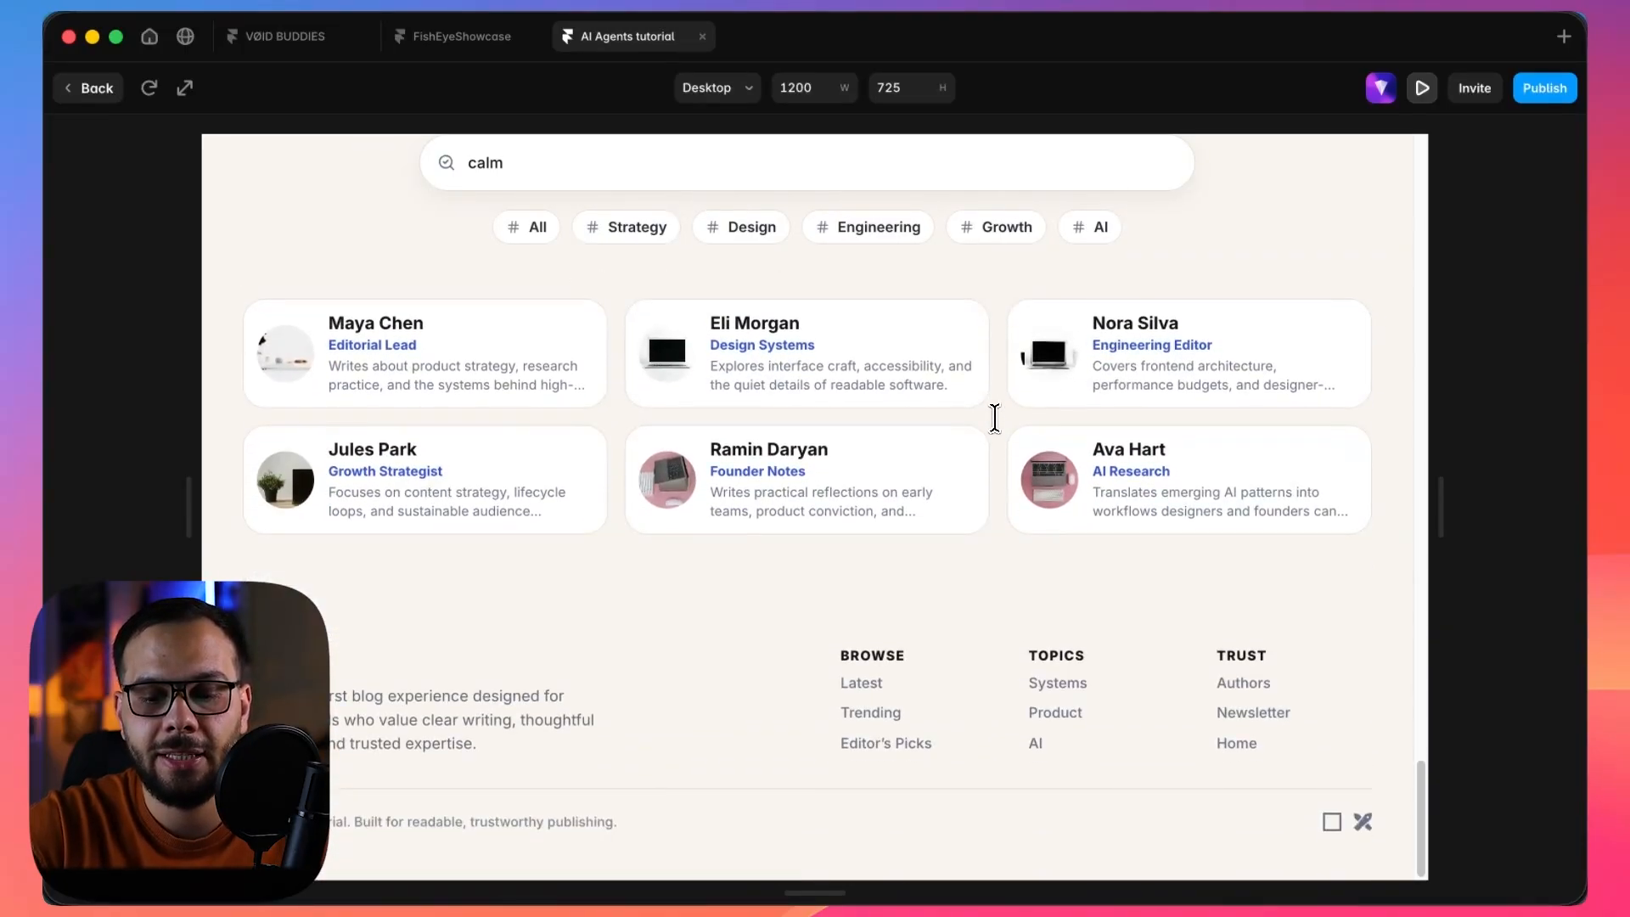
pyautogui.scroll(6, 995, 416)
pyautogui.scroll(-5, 995, 416)
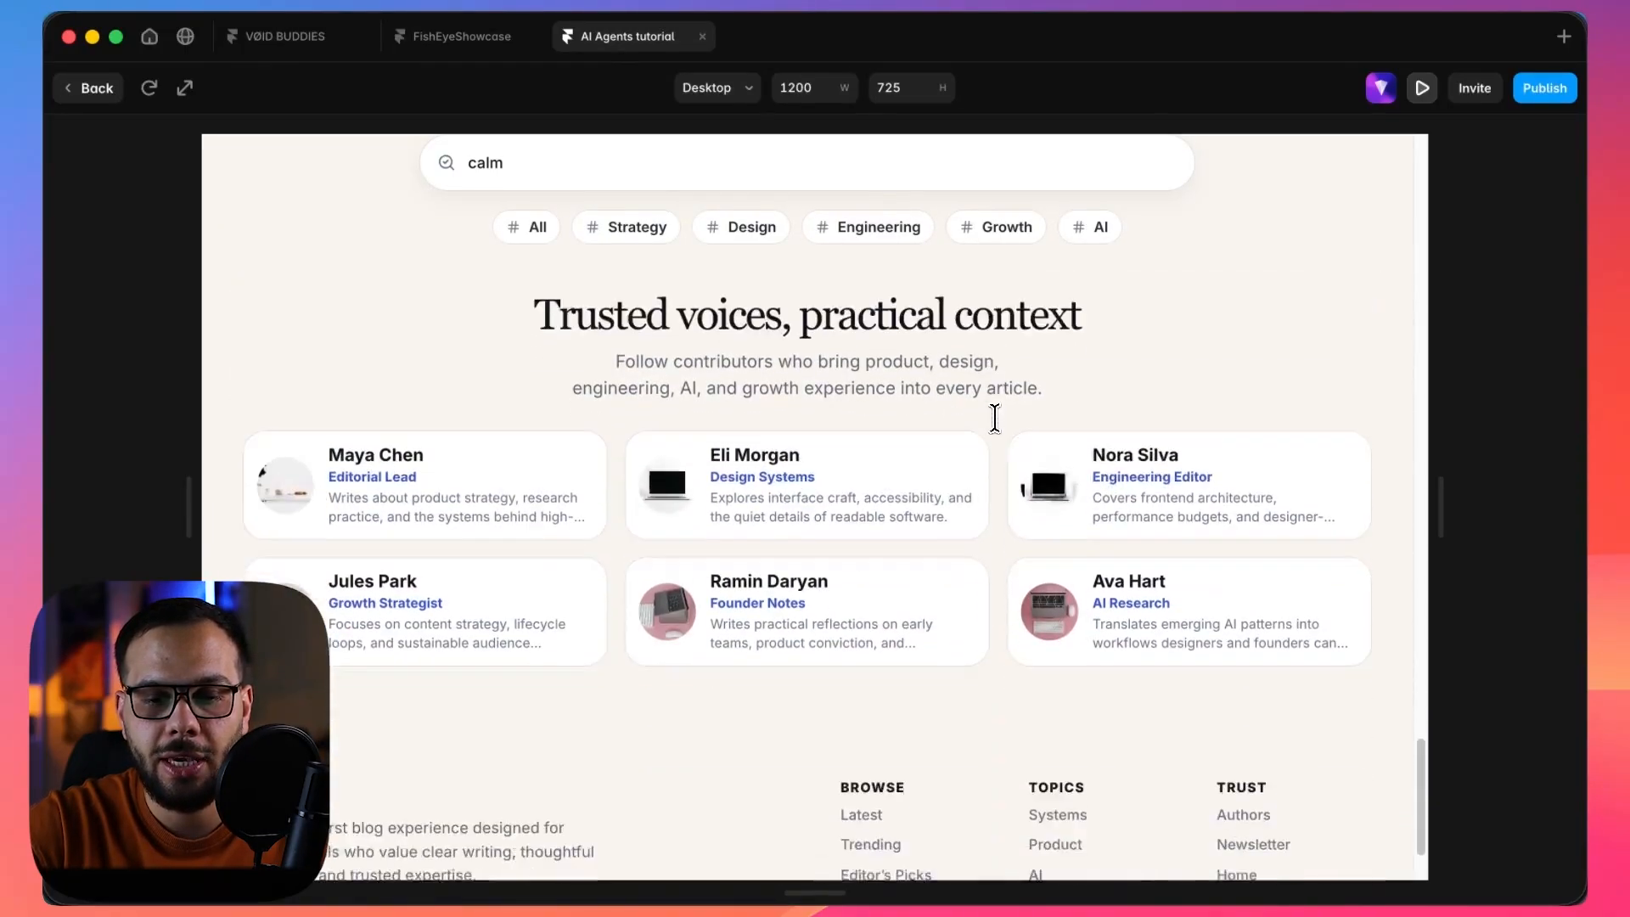
pyautogui.scroll(6, 996, 416)
pyautogui.scroll(15, 995, 416)
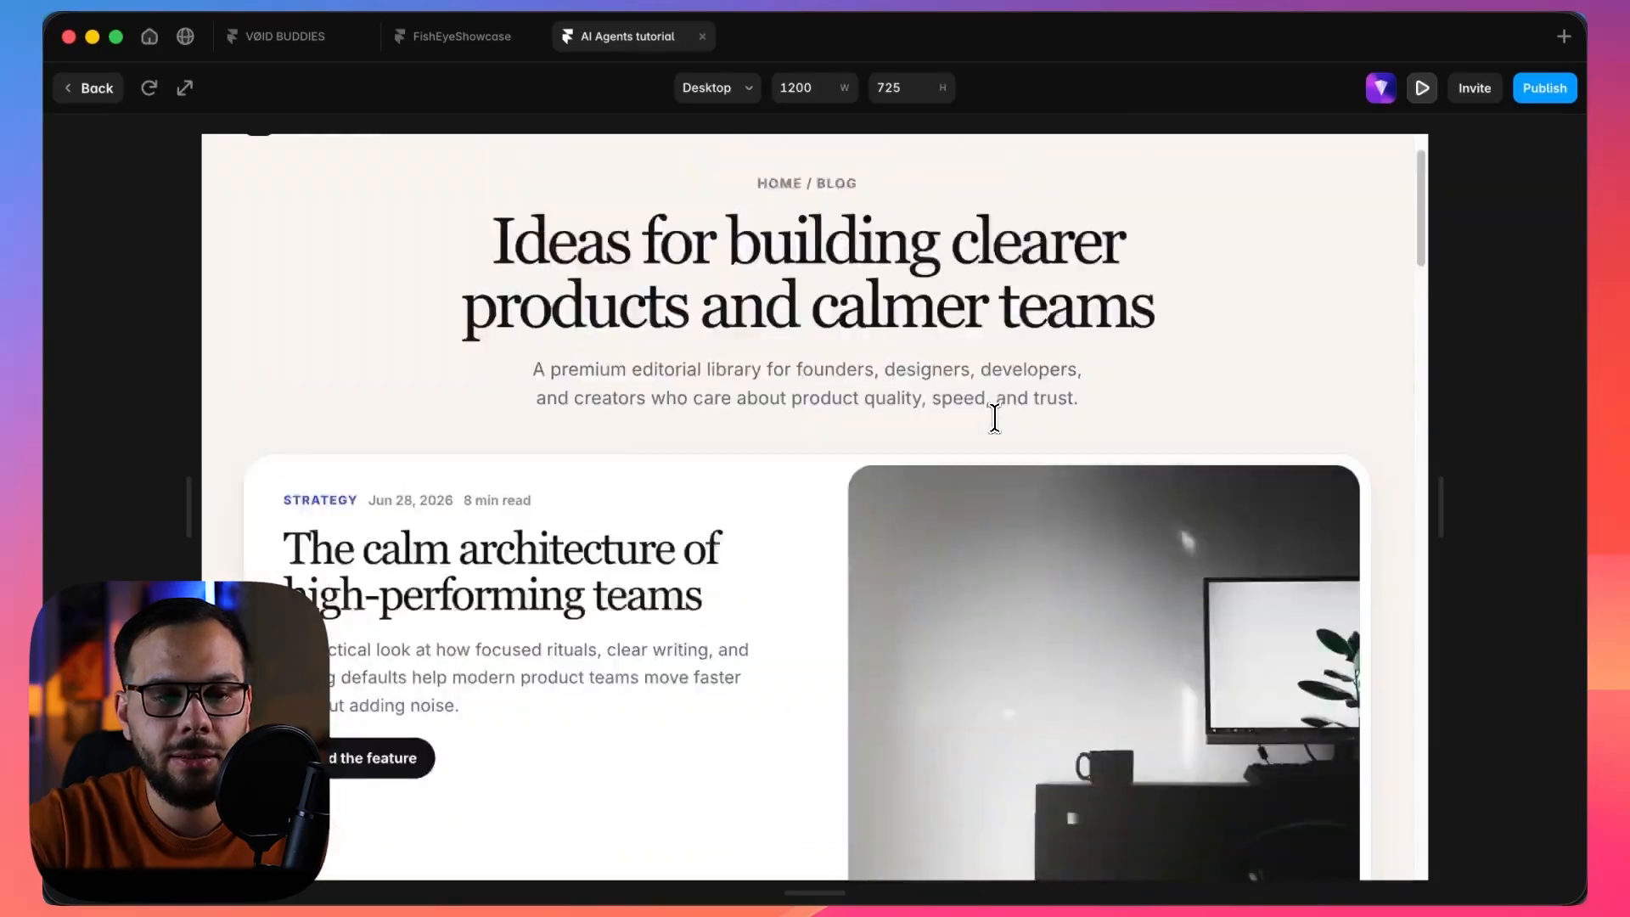
pyautogui.click(93, 89)
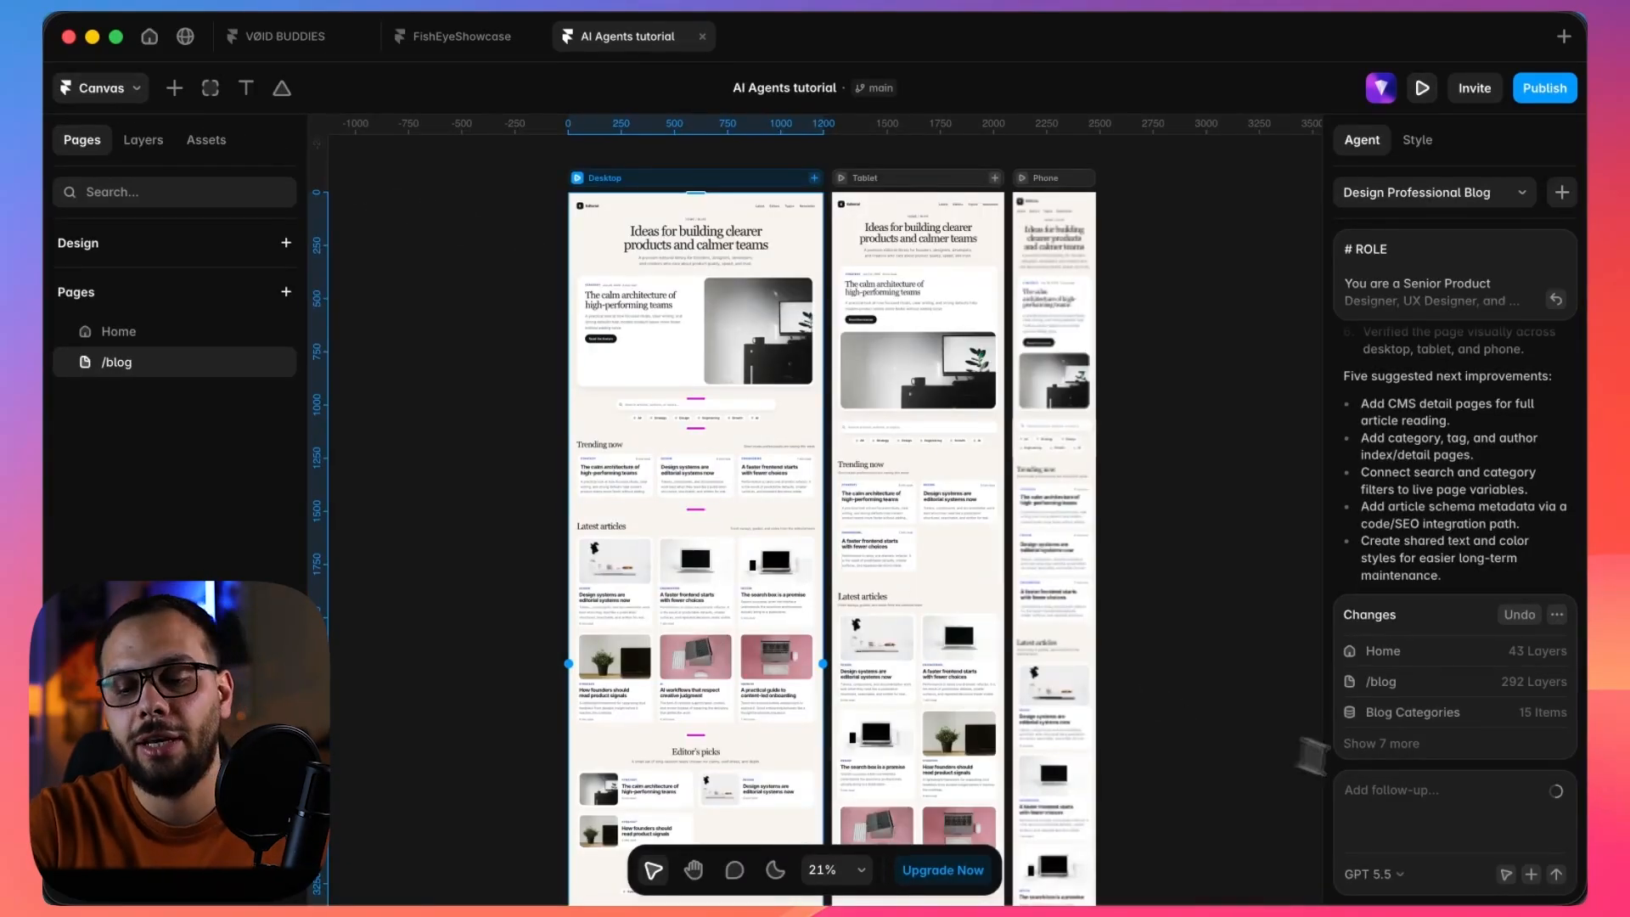
# Send the agent the follow-up "the inner page of each blog post should be in the project, the search box and categories are not working.".
pyautogui.click(1439, 805)
pyautogui.write('the inner page of each blog')
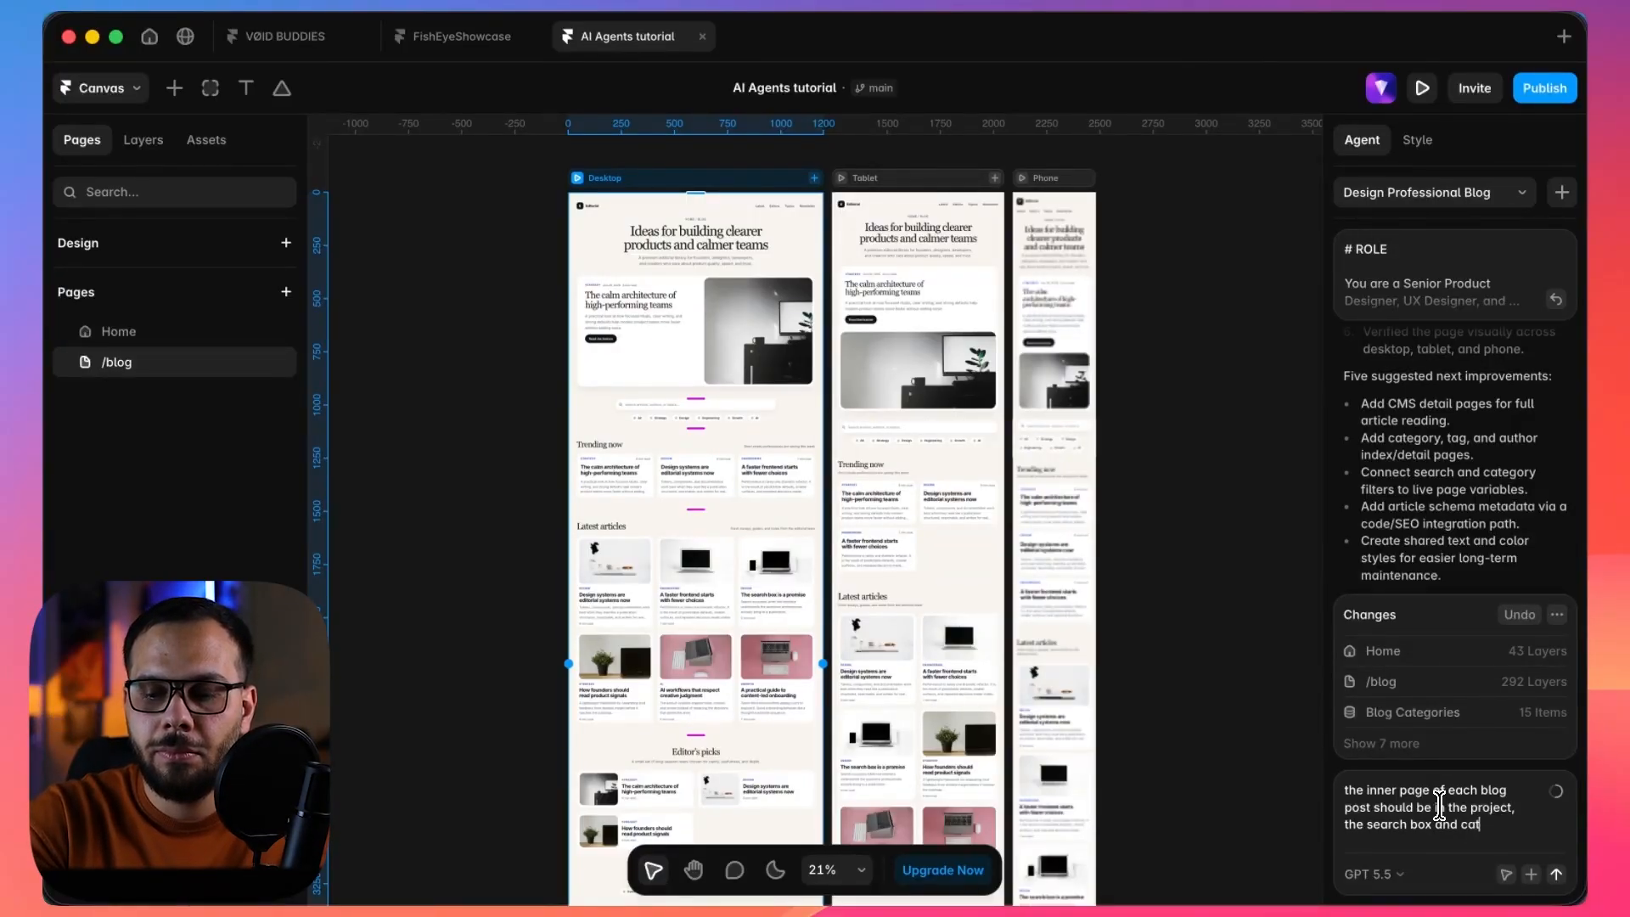
pyautogui.write('are not working.')
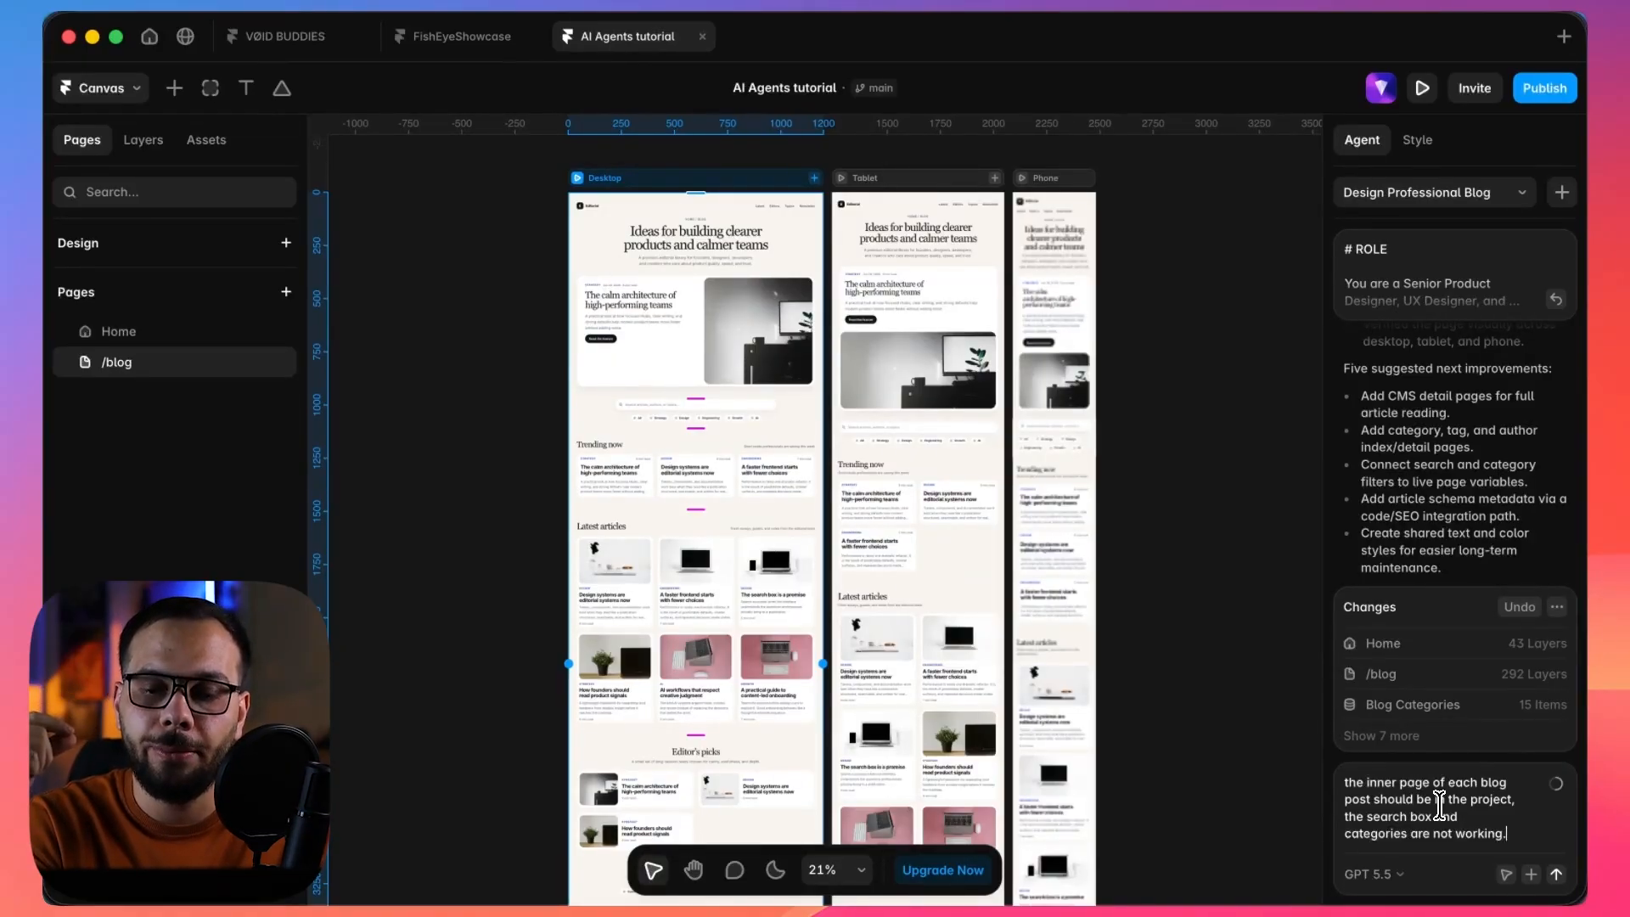
pyautogui.press('Return')
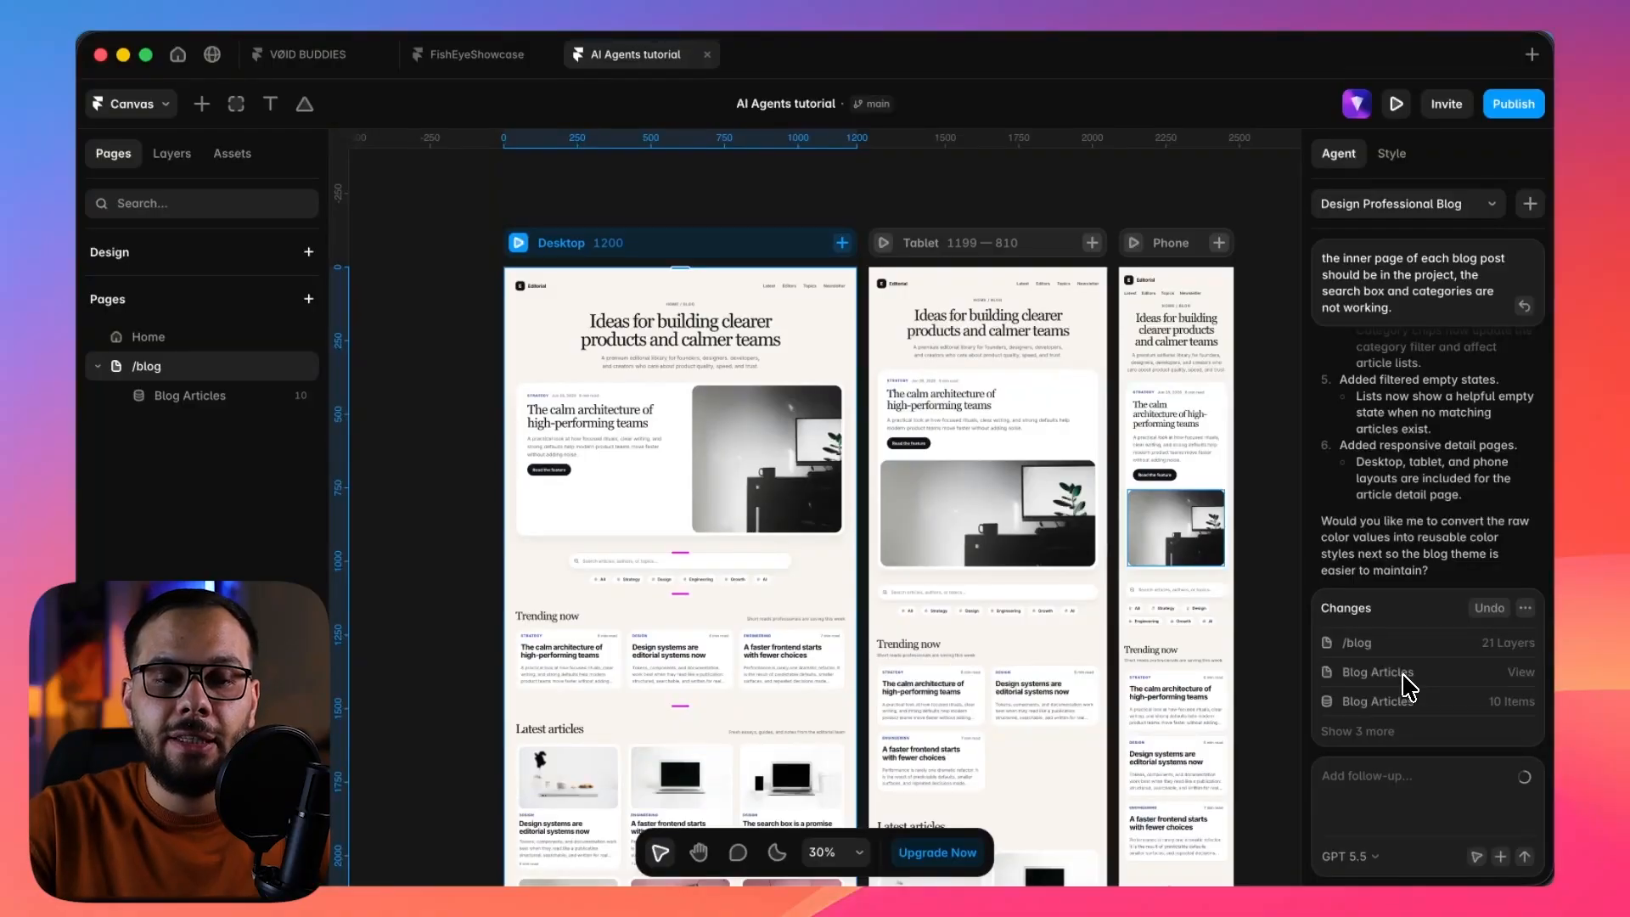
# Preview the desktop blog page, test the article search with "calm", and clear the search.
pyautogui.click(520, 247)
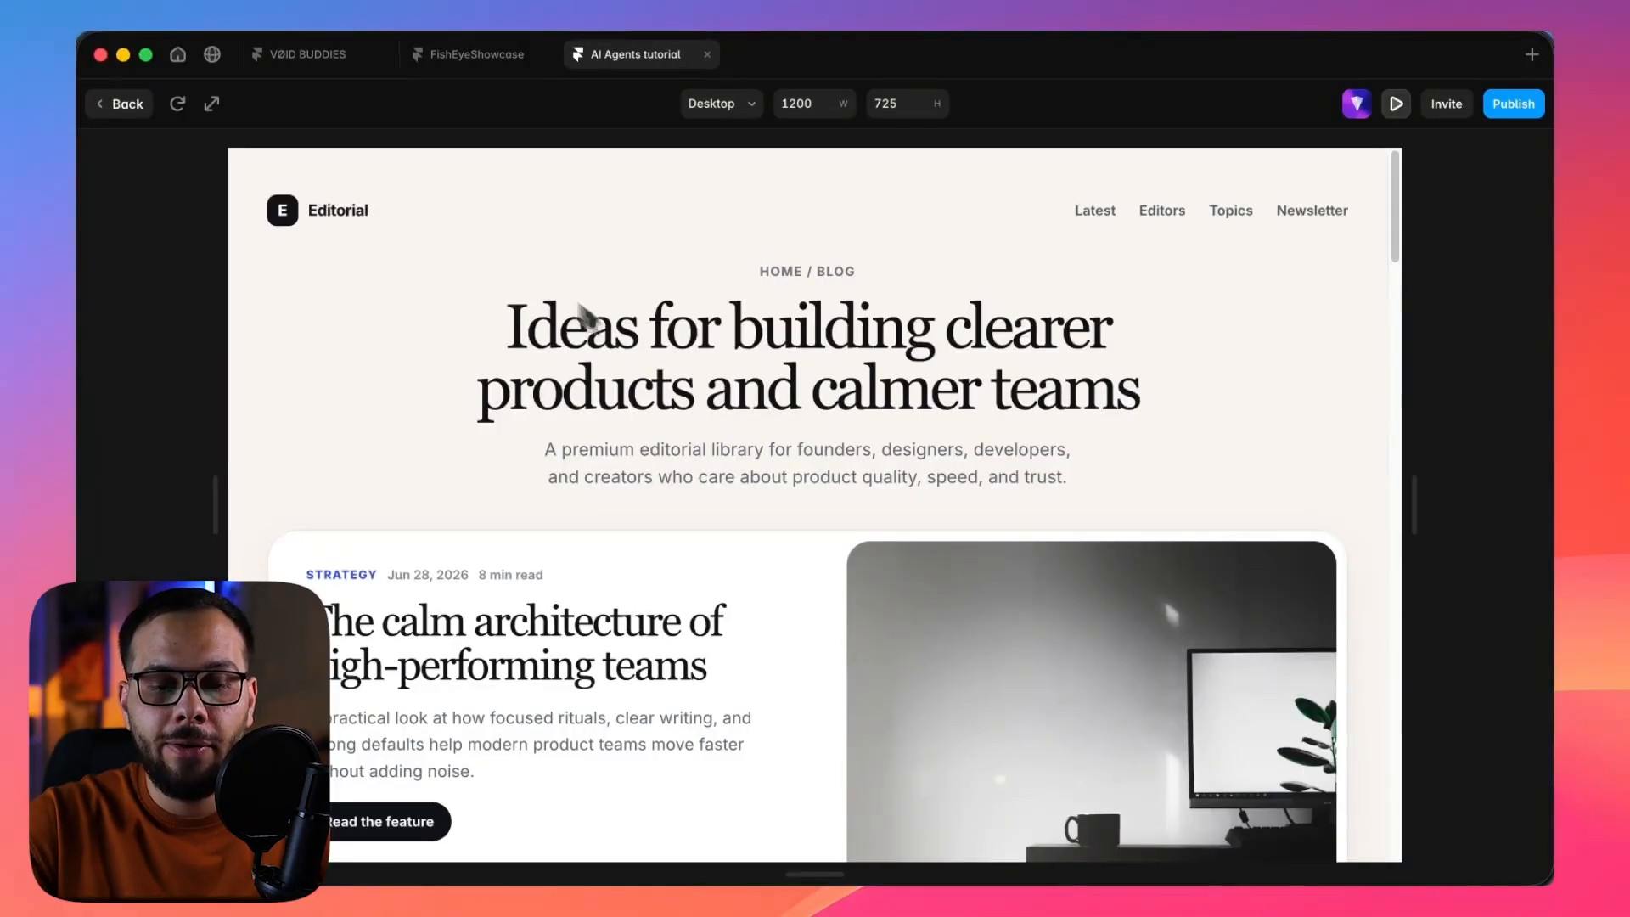
pyautogui.scroll(-10, 771, 506)
pyautogui.scroll(-1, 772, 508)
pyautogui.click(745, 485)
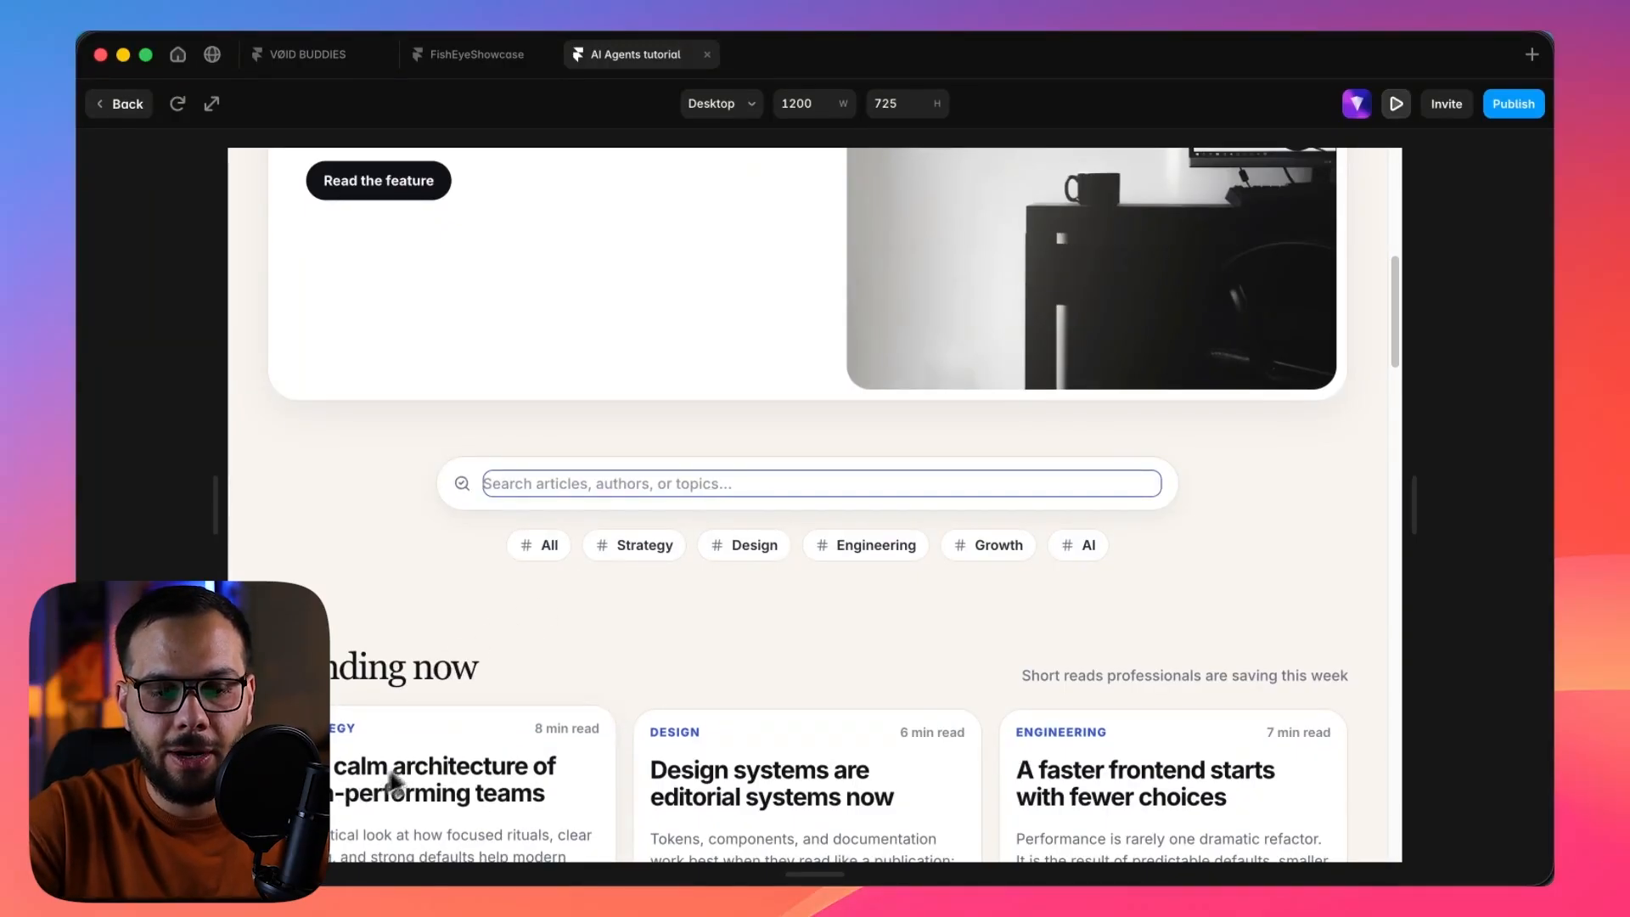
pyautogui.write('calm')
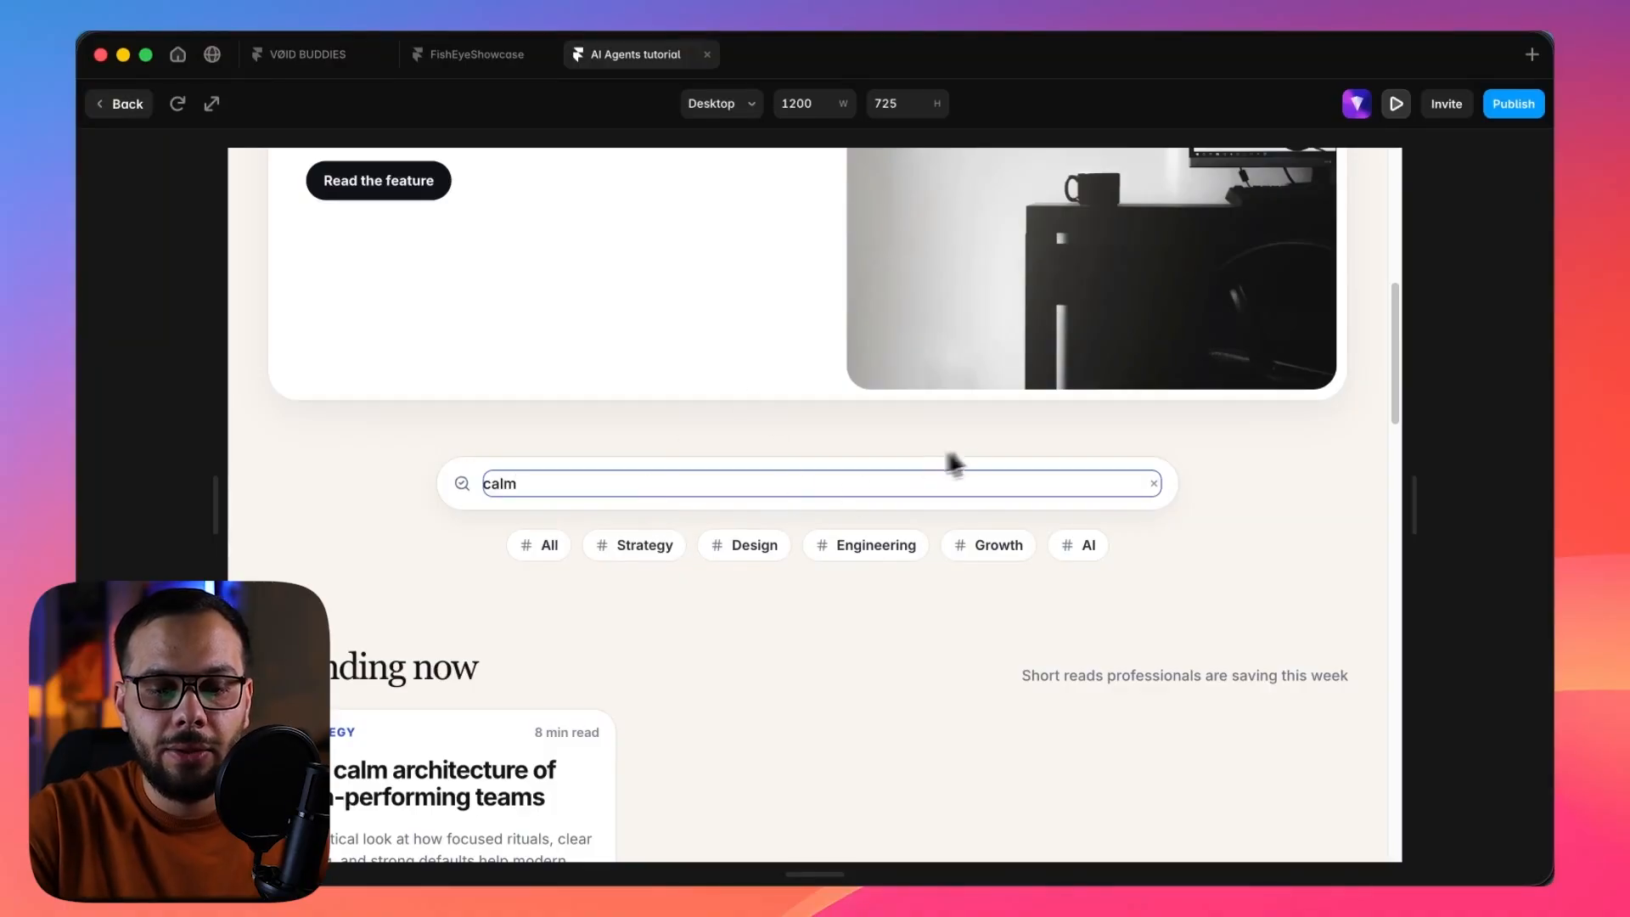
pyautogui.press('BackSpace')
pyautogui.press('BackSpace')
pyautogui.press('BackSpace')
pyautogui.press('BackSpace')
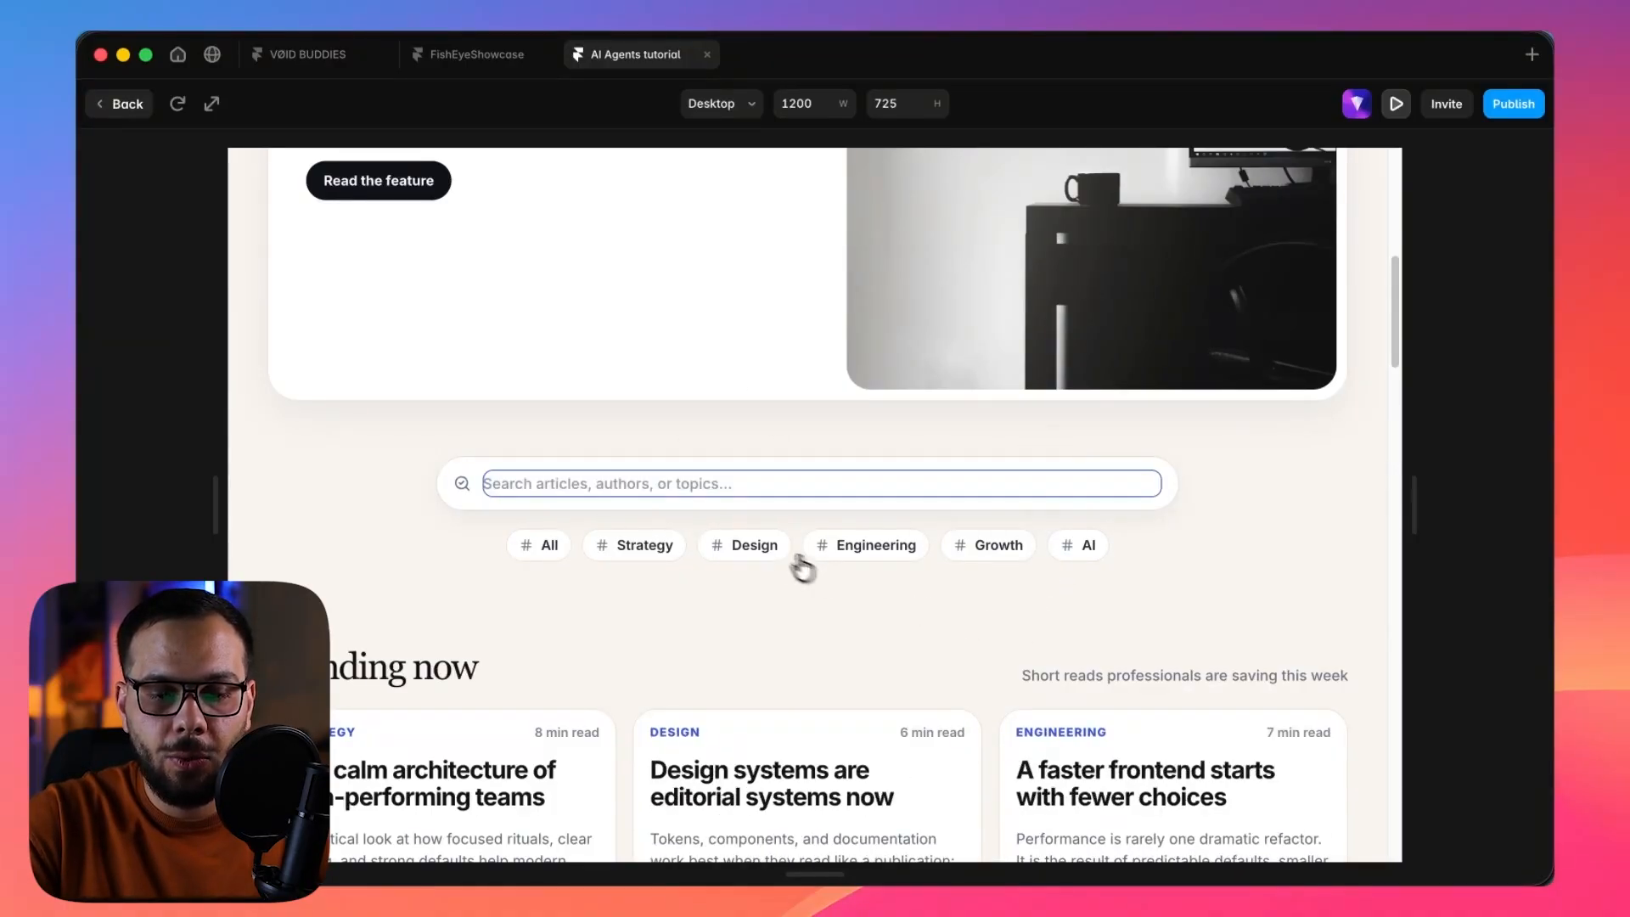
# Test the Design, Engineering and Strategy category filters in the preview and return to the canvas.
pyautogui.click(760, 548)
pyautogui.click(848, 548)
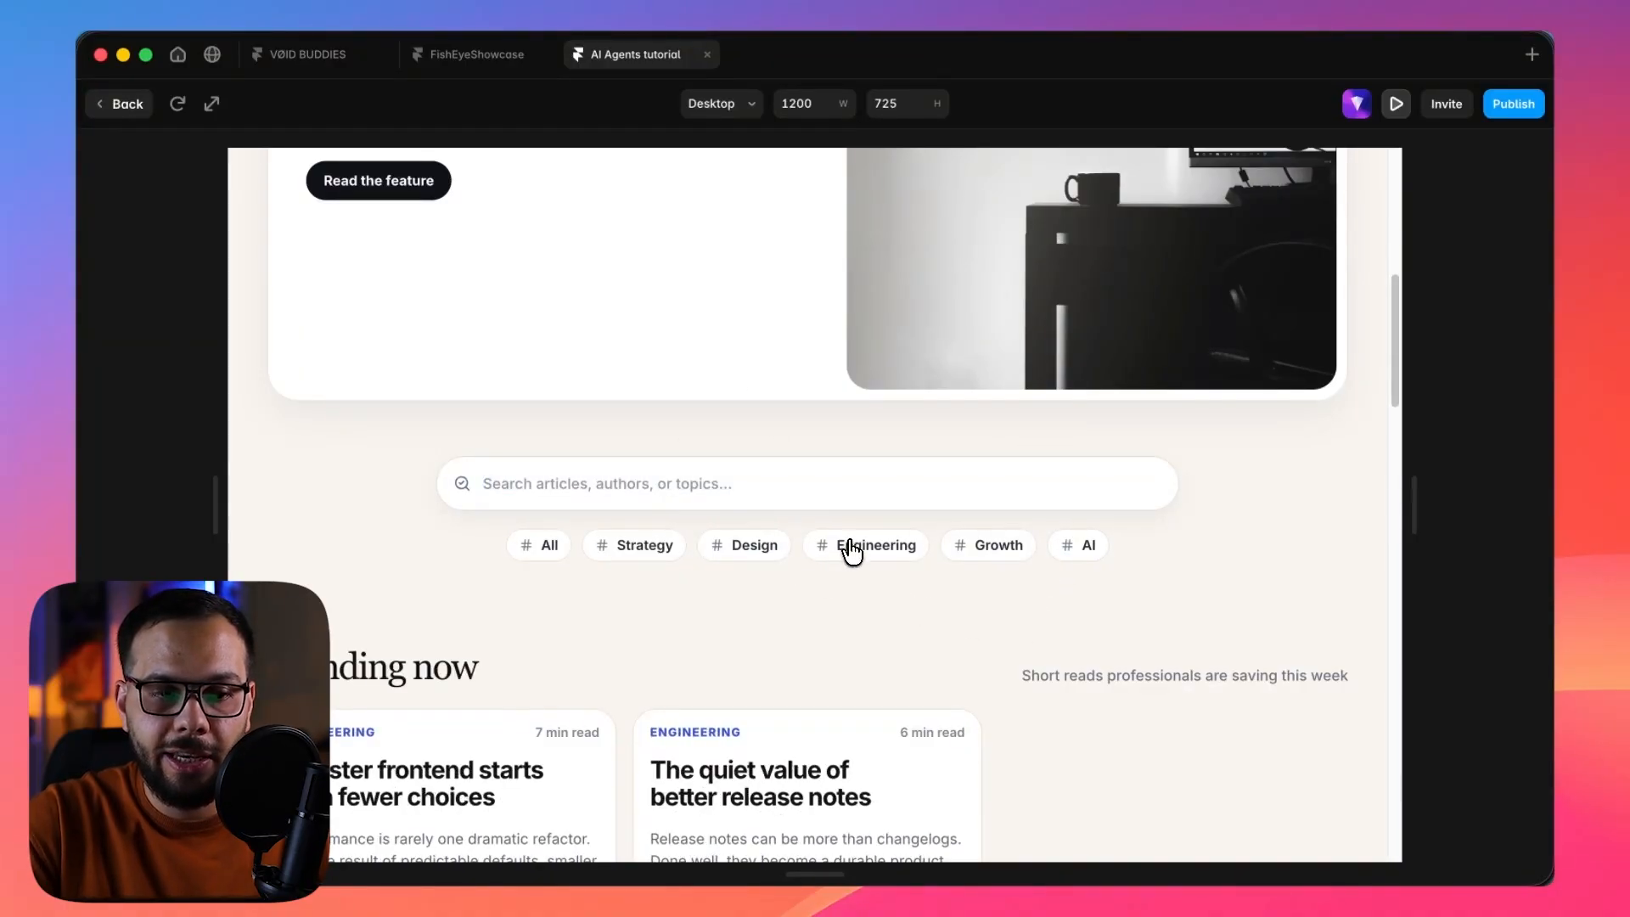
pyautogui.click(665, 556)
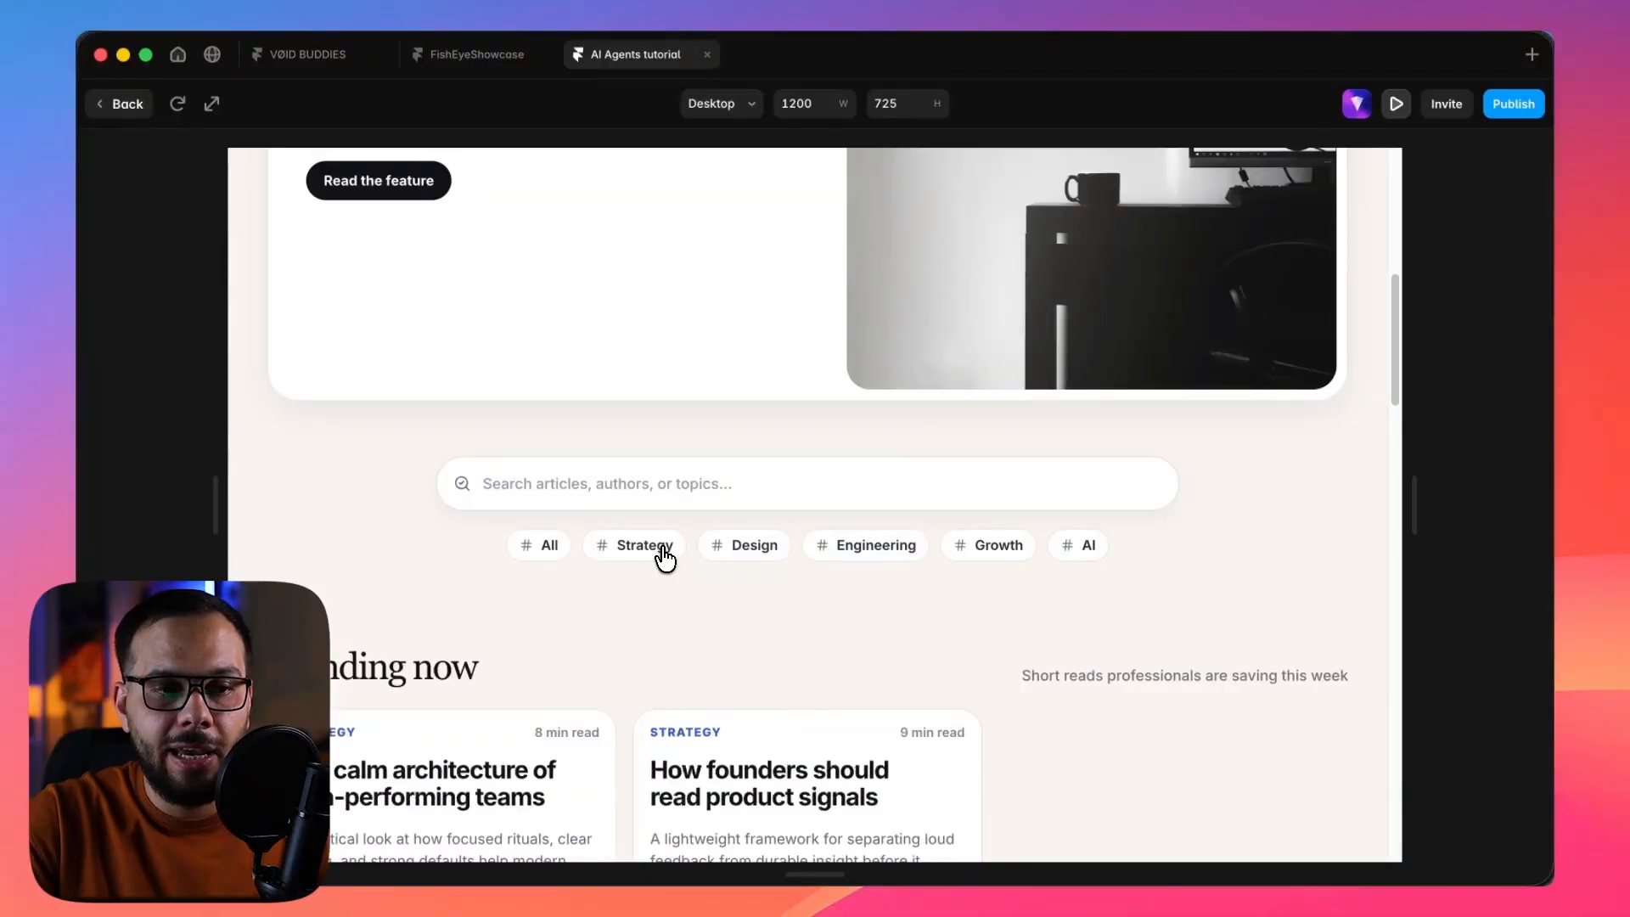
pyautogui.click(121, 103)
# Review the Blog Categories, Blog Authors, Blog Topics and Blog Articles collections in the CMS and return to the canvas.
pyautogui.click(144, 106)
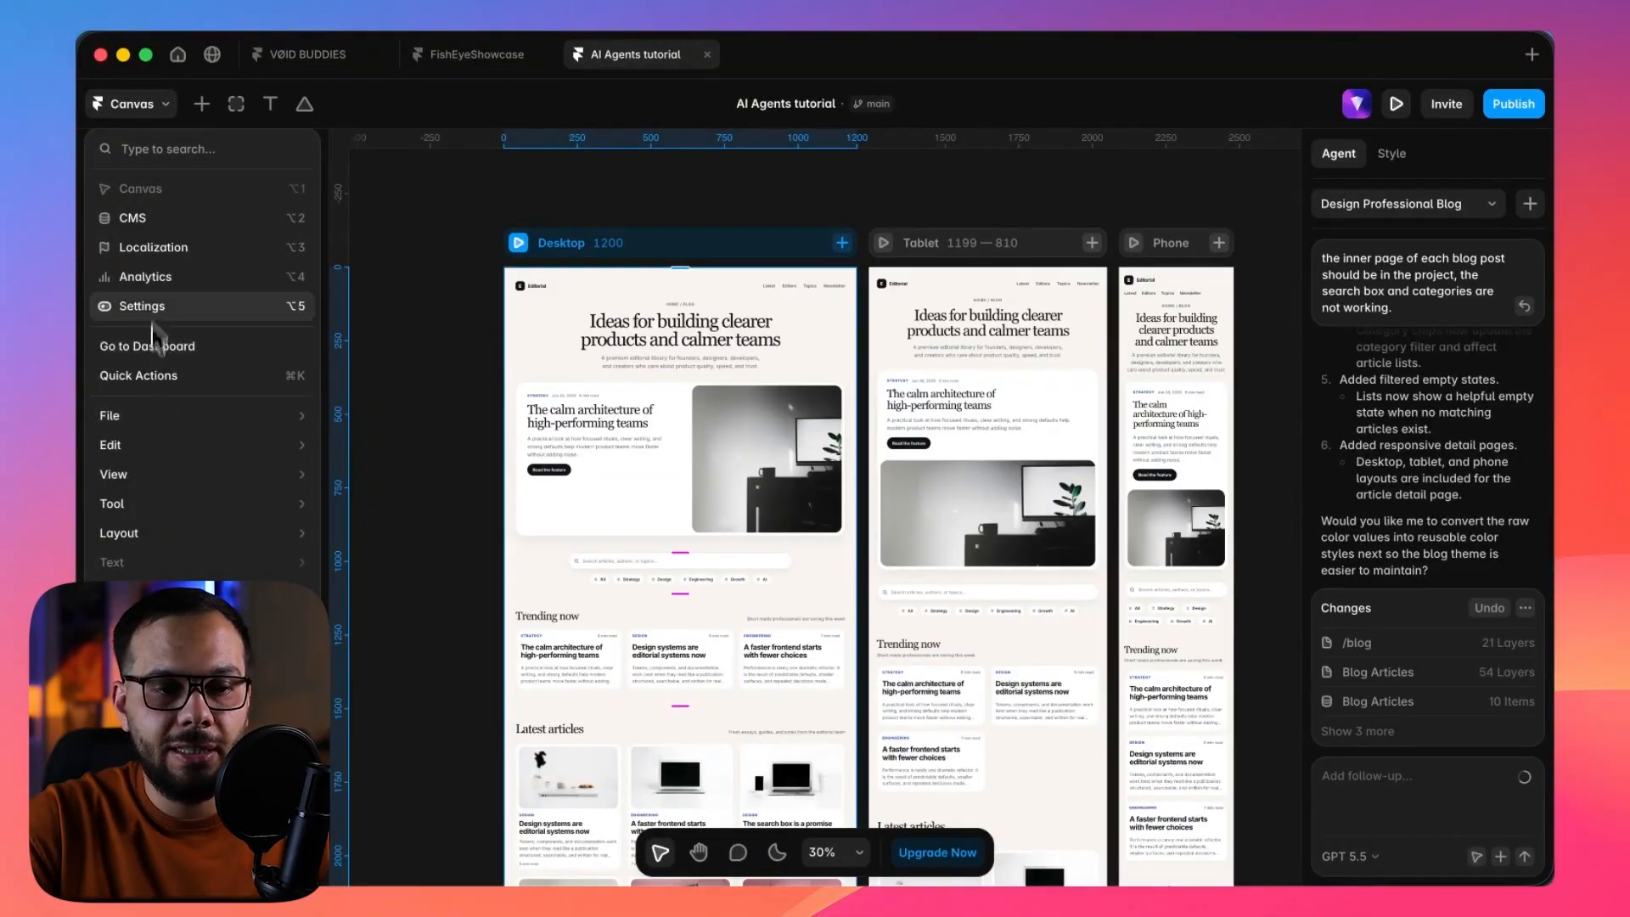
pyautogui.click(159, 217)
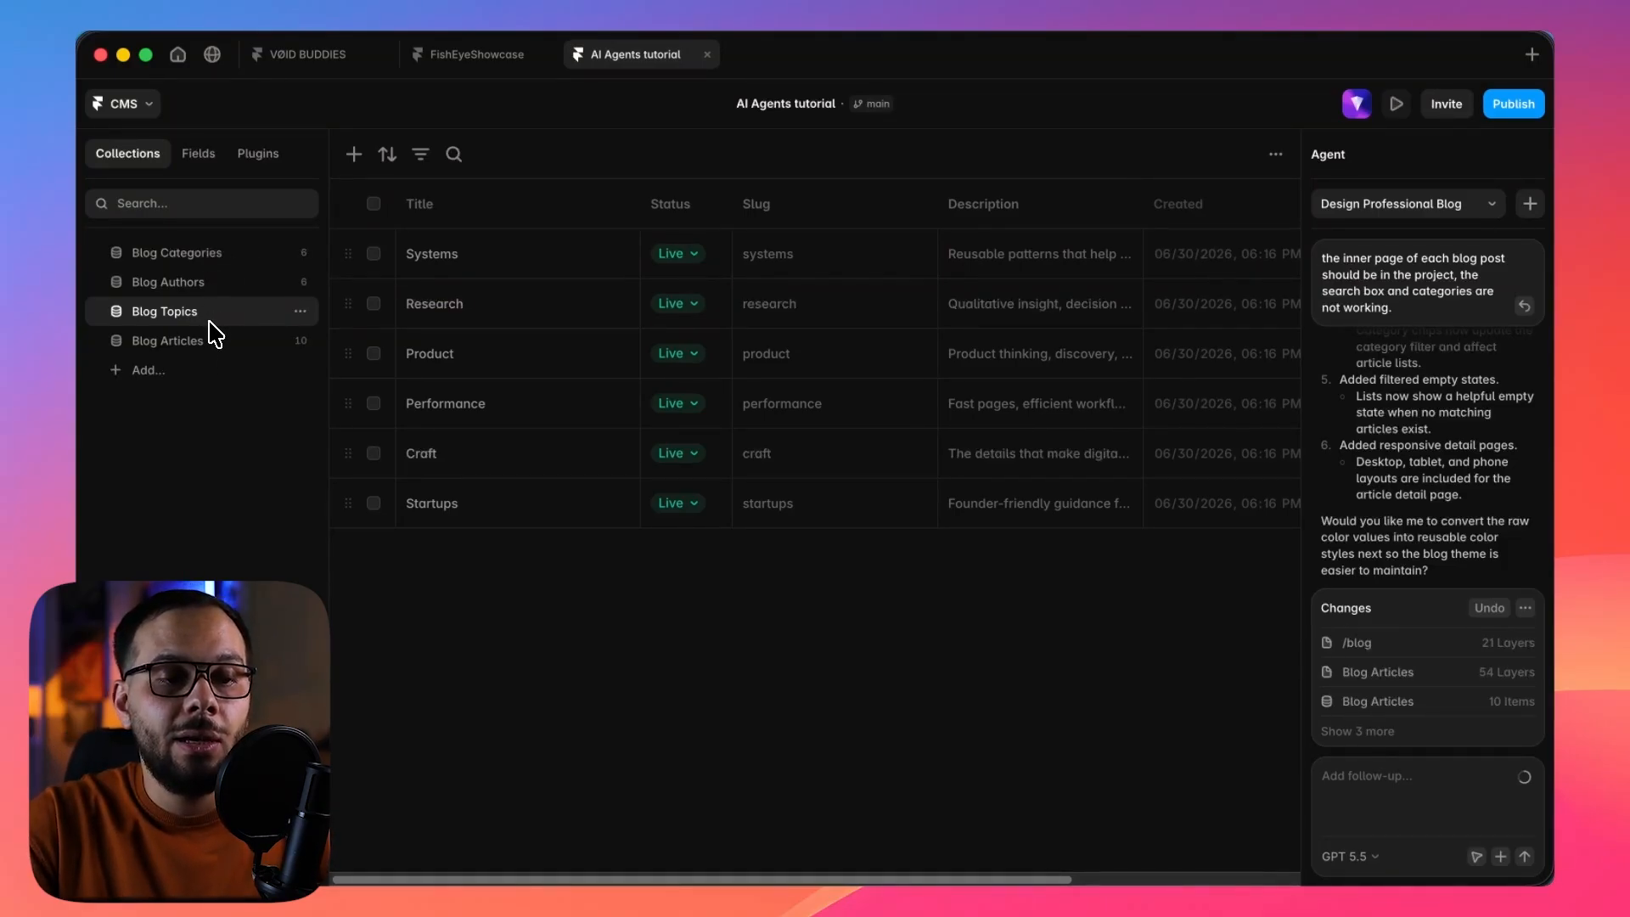
pyautogui.click(218, 254)
pyautogui.click(193, 285)
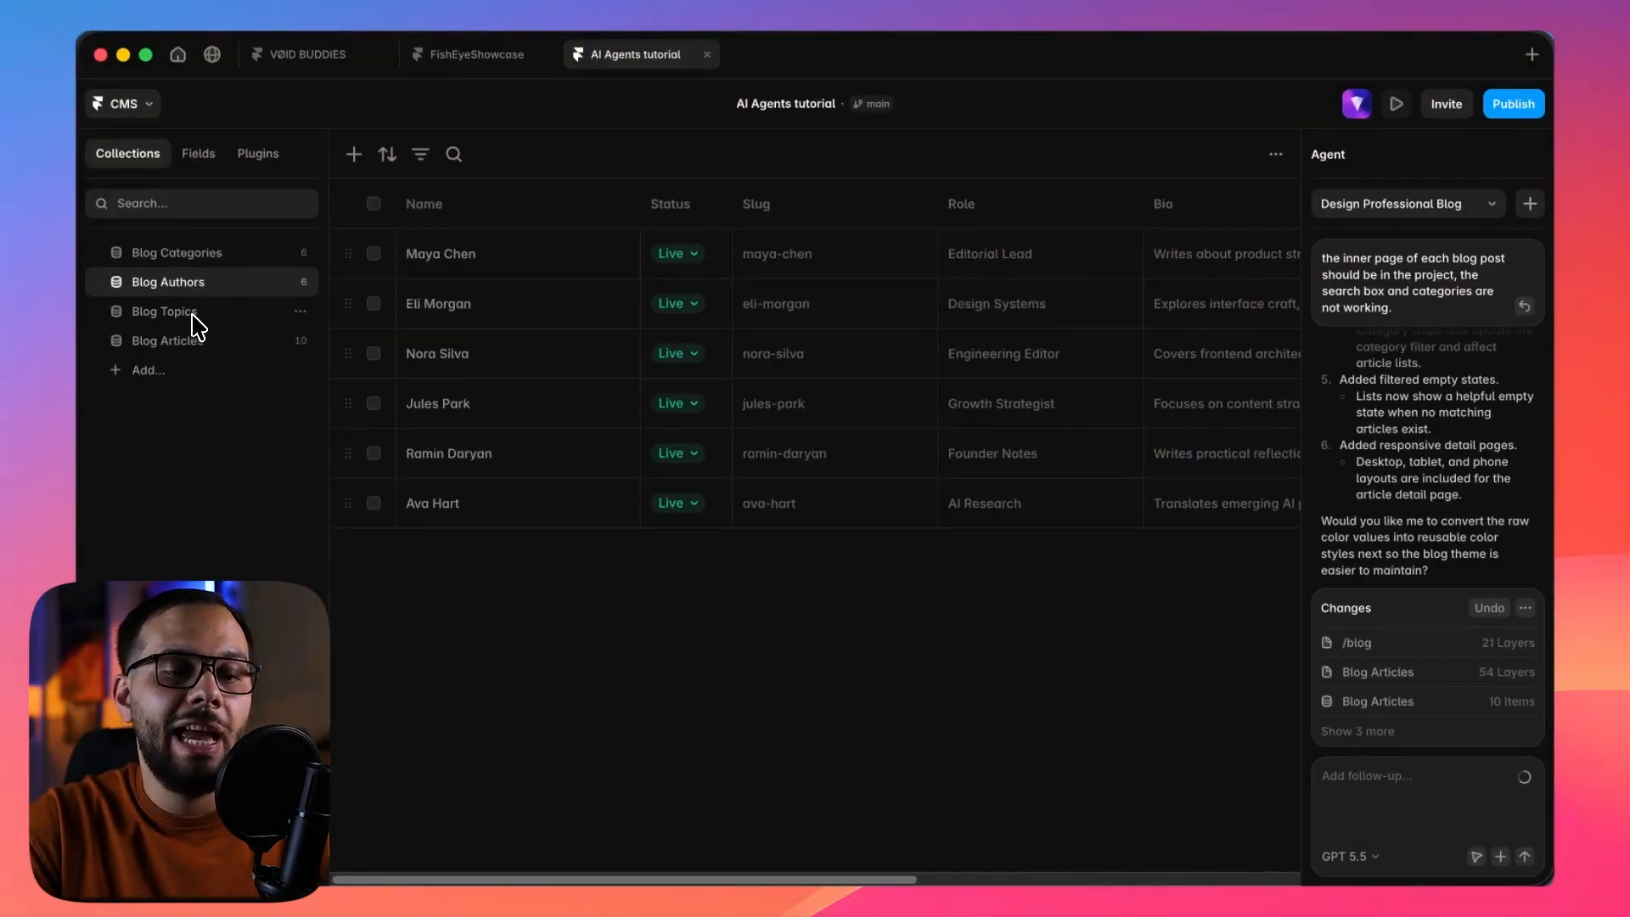
pyautogui.click(192, 315)
pyautogui.click(189, 342)
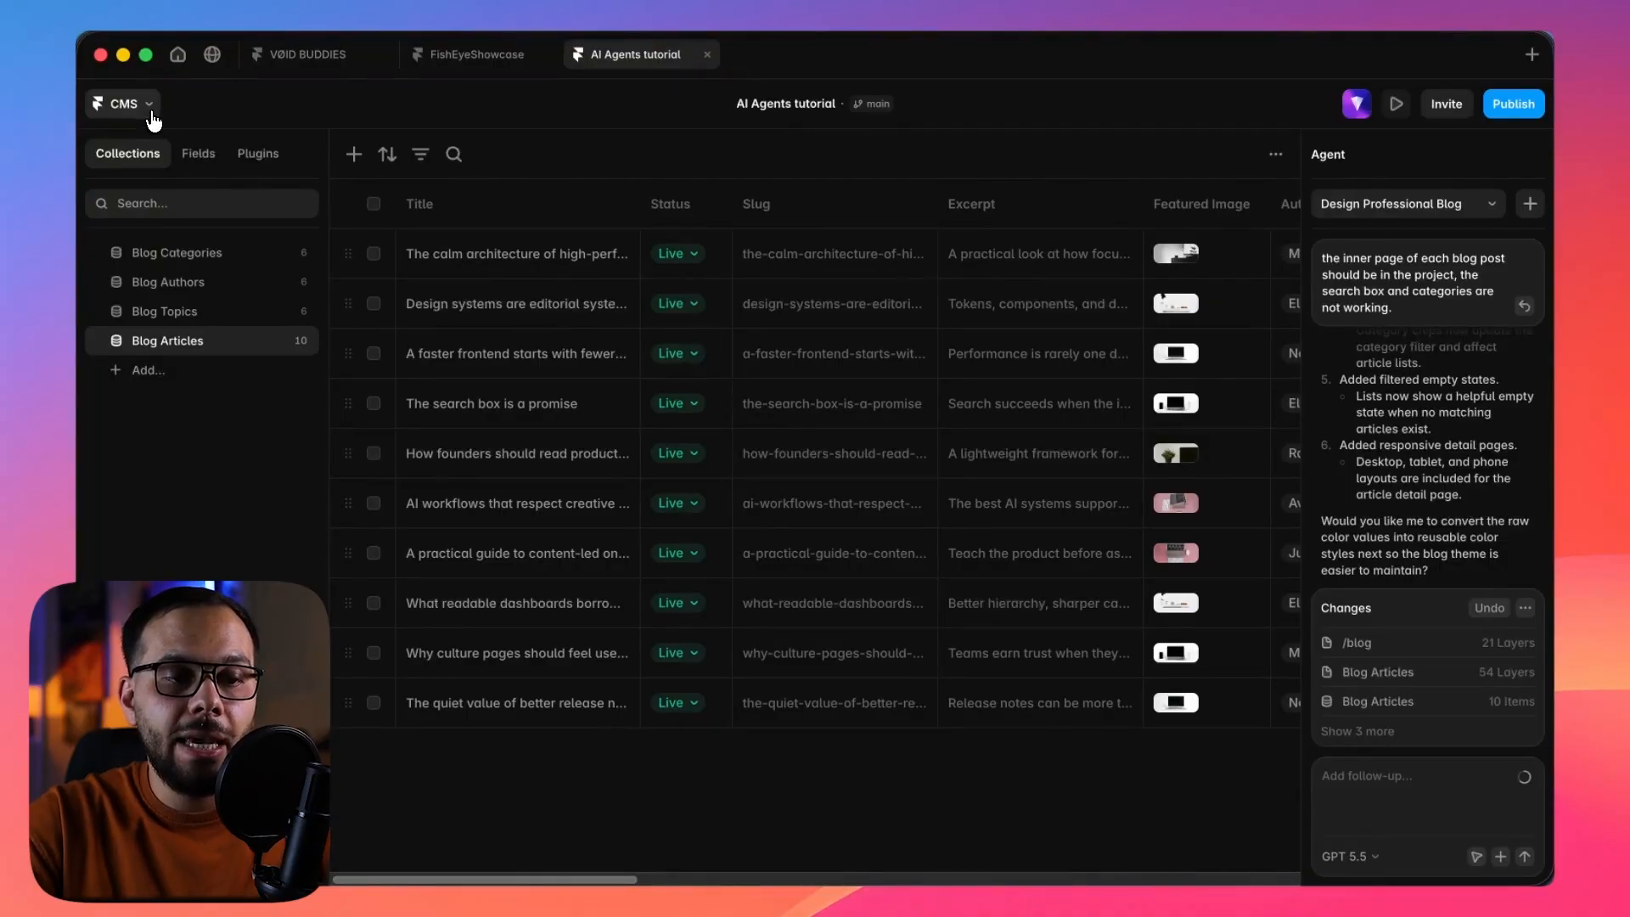
pyautogui.click(148, 108)
pyautogui.click(136, 204)
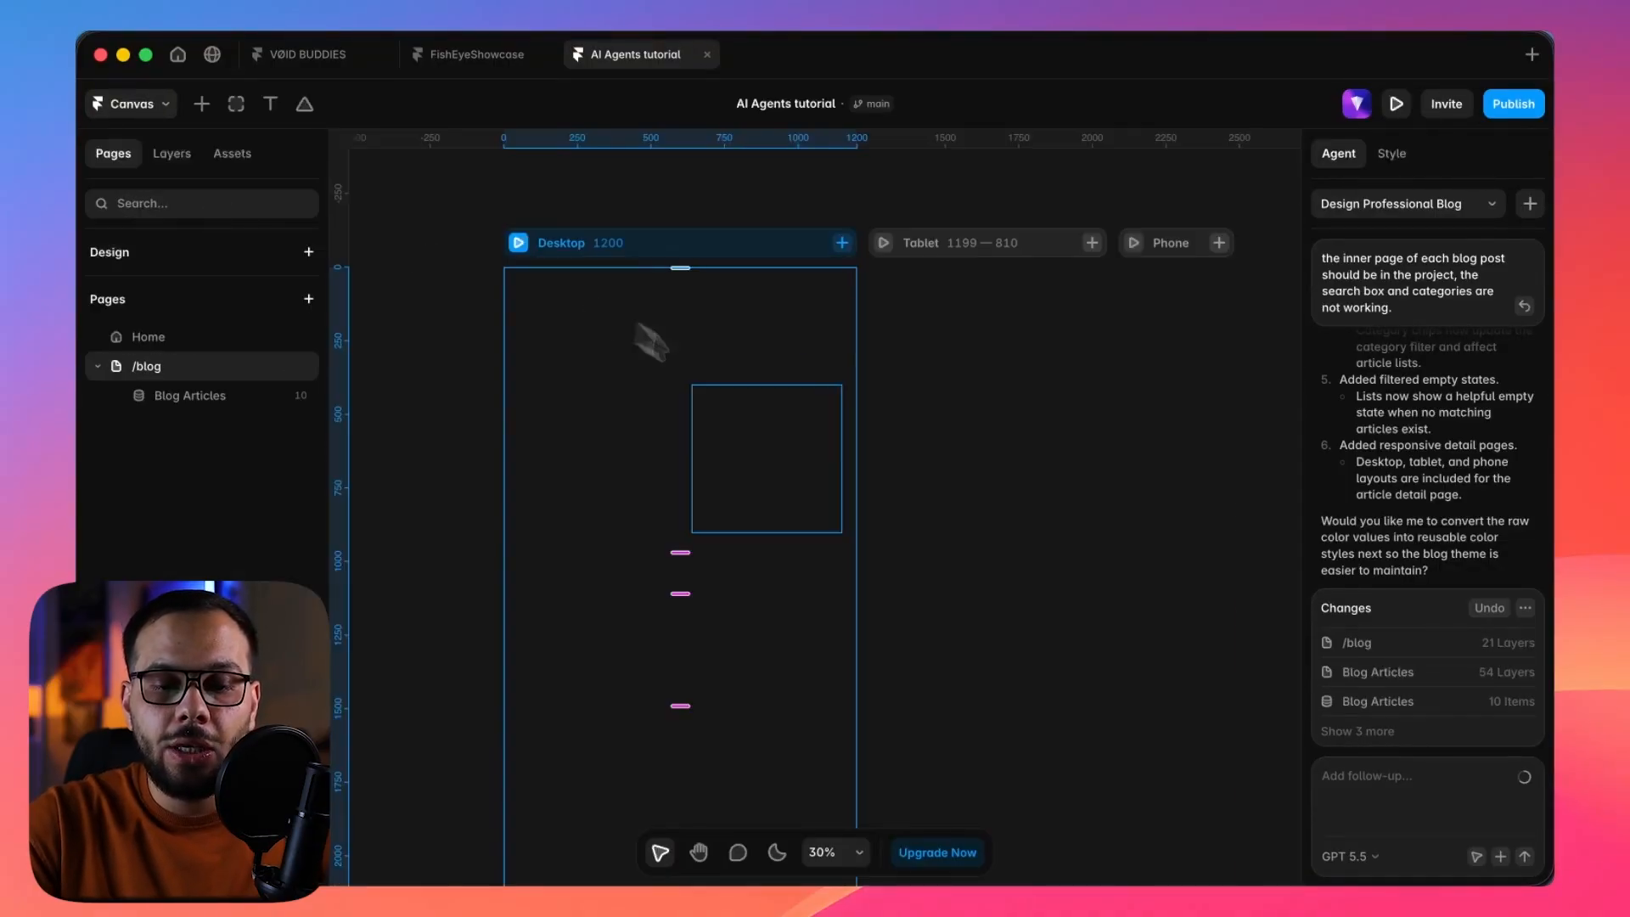
# Delete the Editor's picks and Popular topics sections from the desktop layout of the /blog page.
pyautogui.scroll(-3, 740, 425)
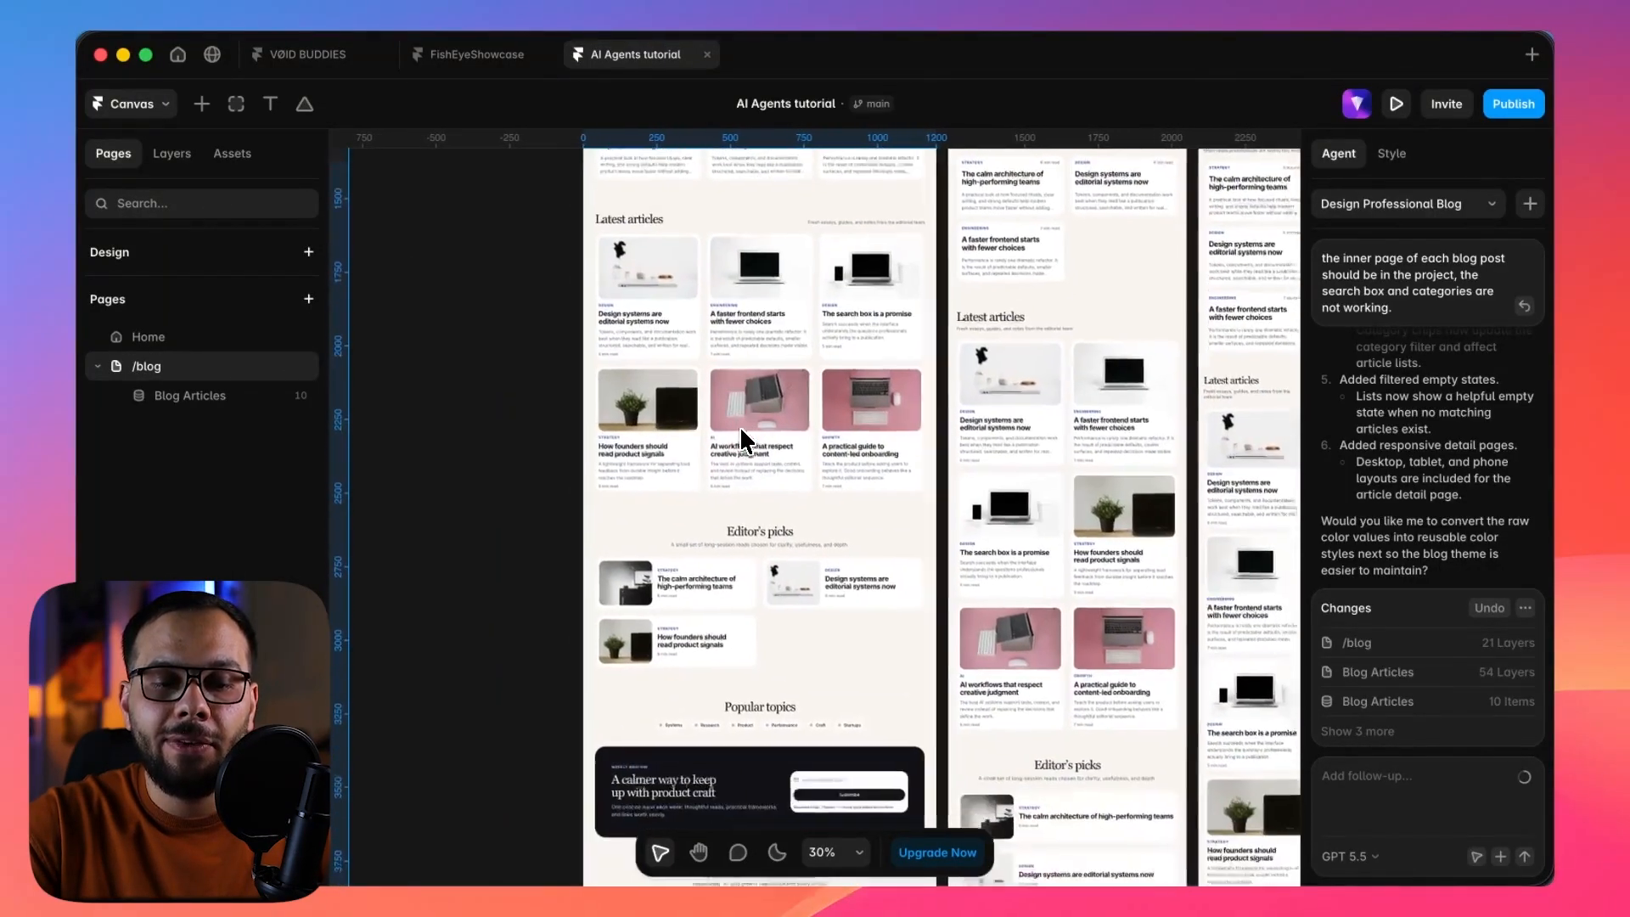
pyautogui.scroll(5, 740, 425)
pyautogui.scroll(3, 741, 432)
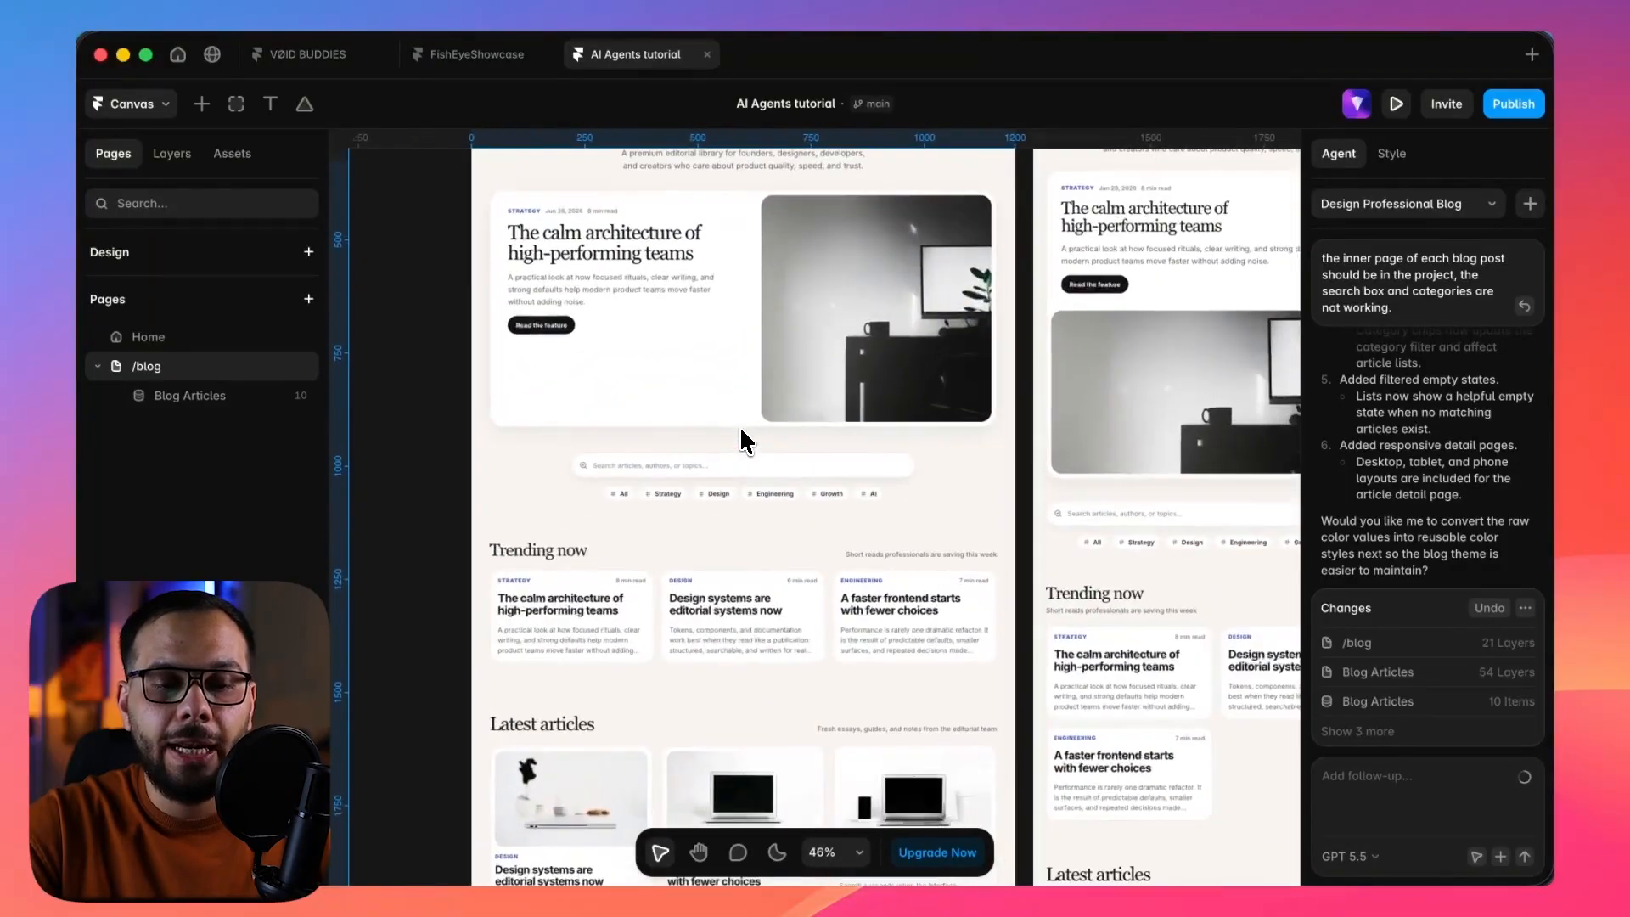
pyautogui.scroll(-5, 741, 431)
pyautogui.scroll(-5, 740, 426)
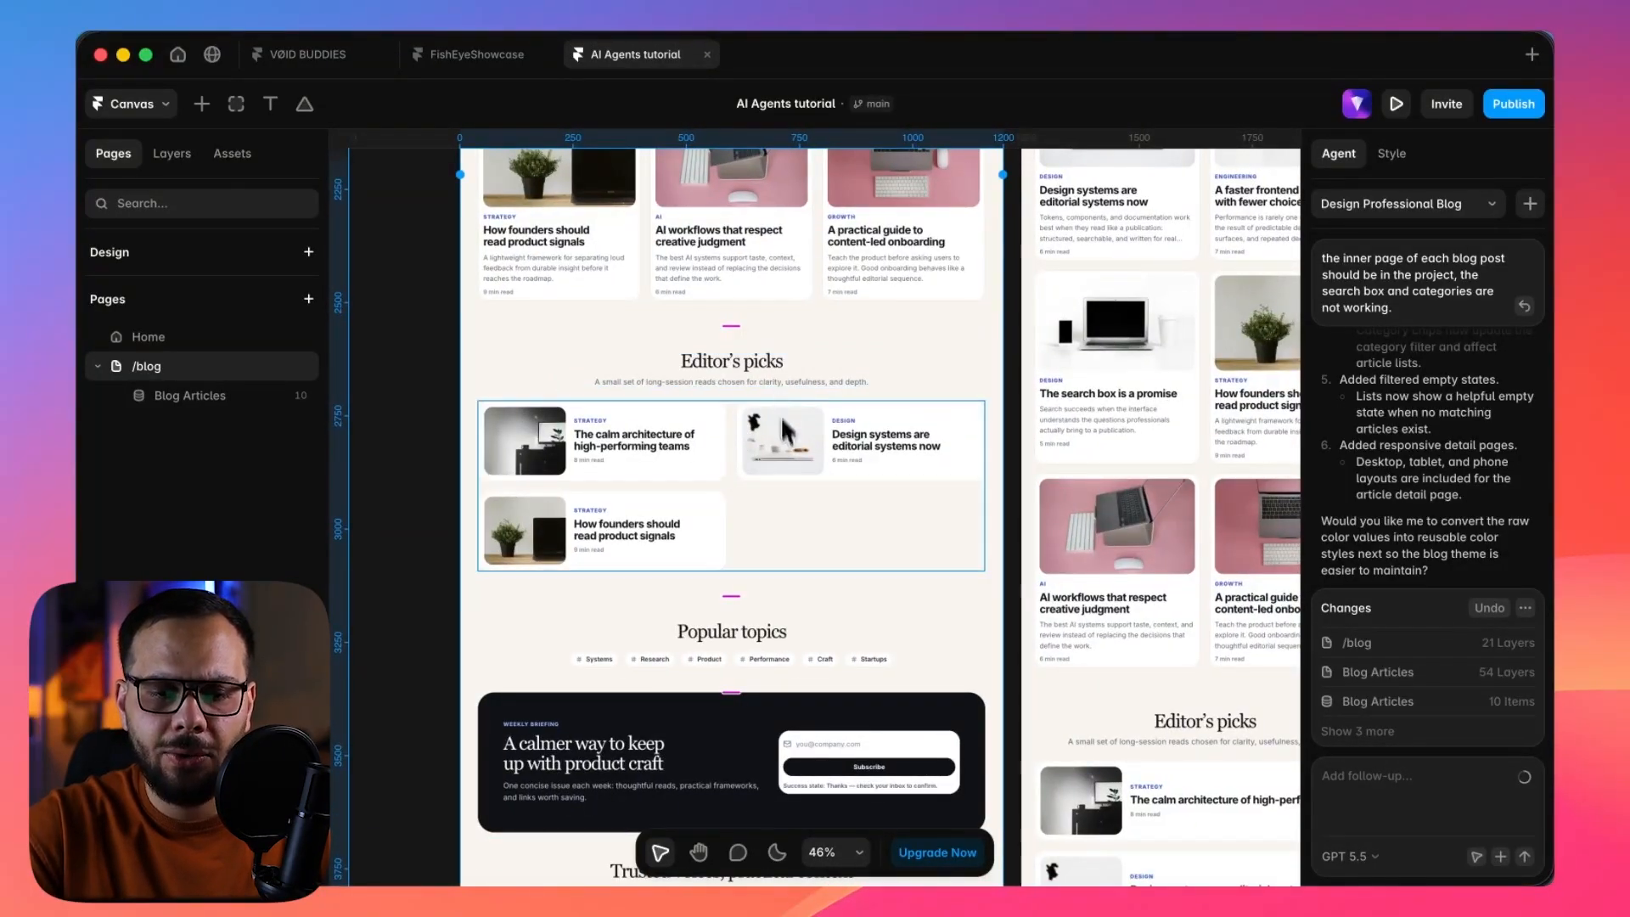
pyautogui.click(979, 372)
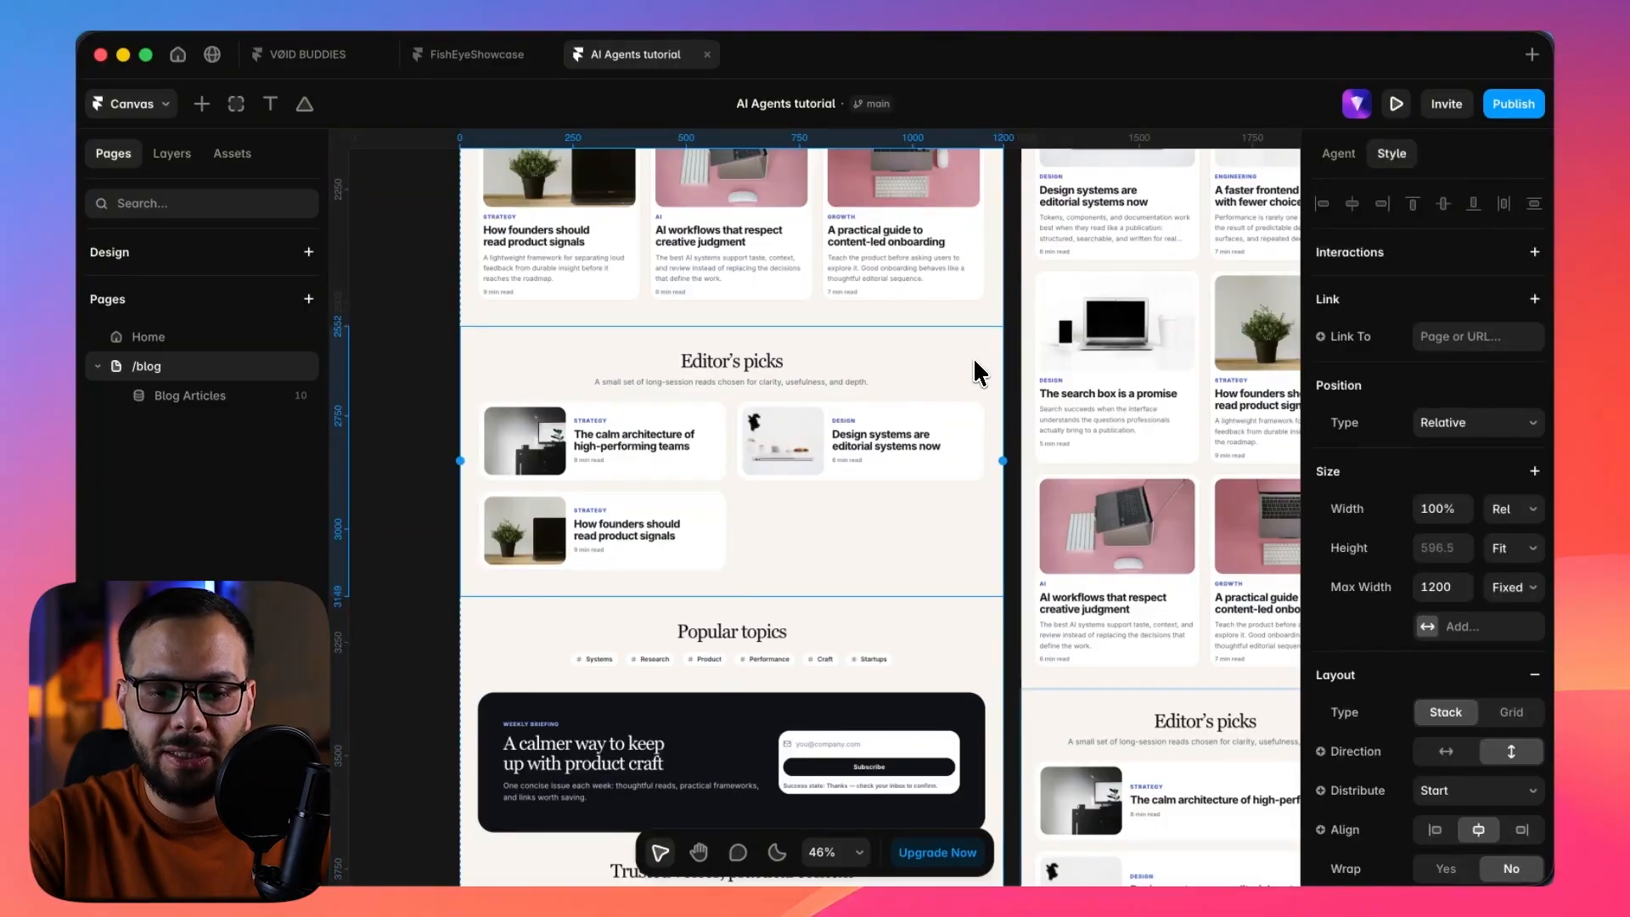
pyautogui.press('Delete')
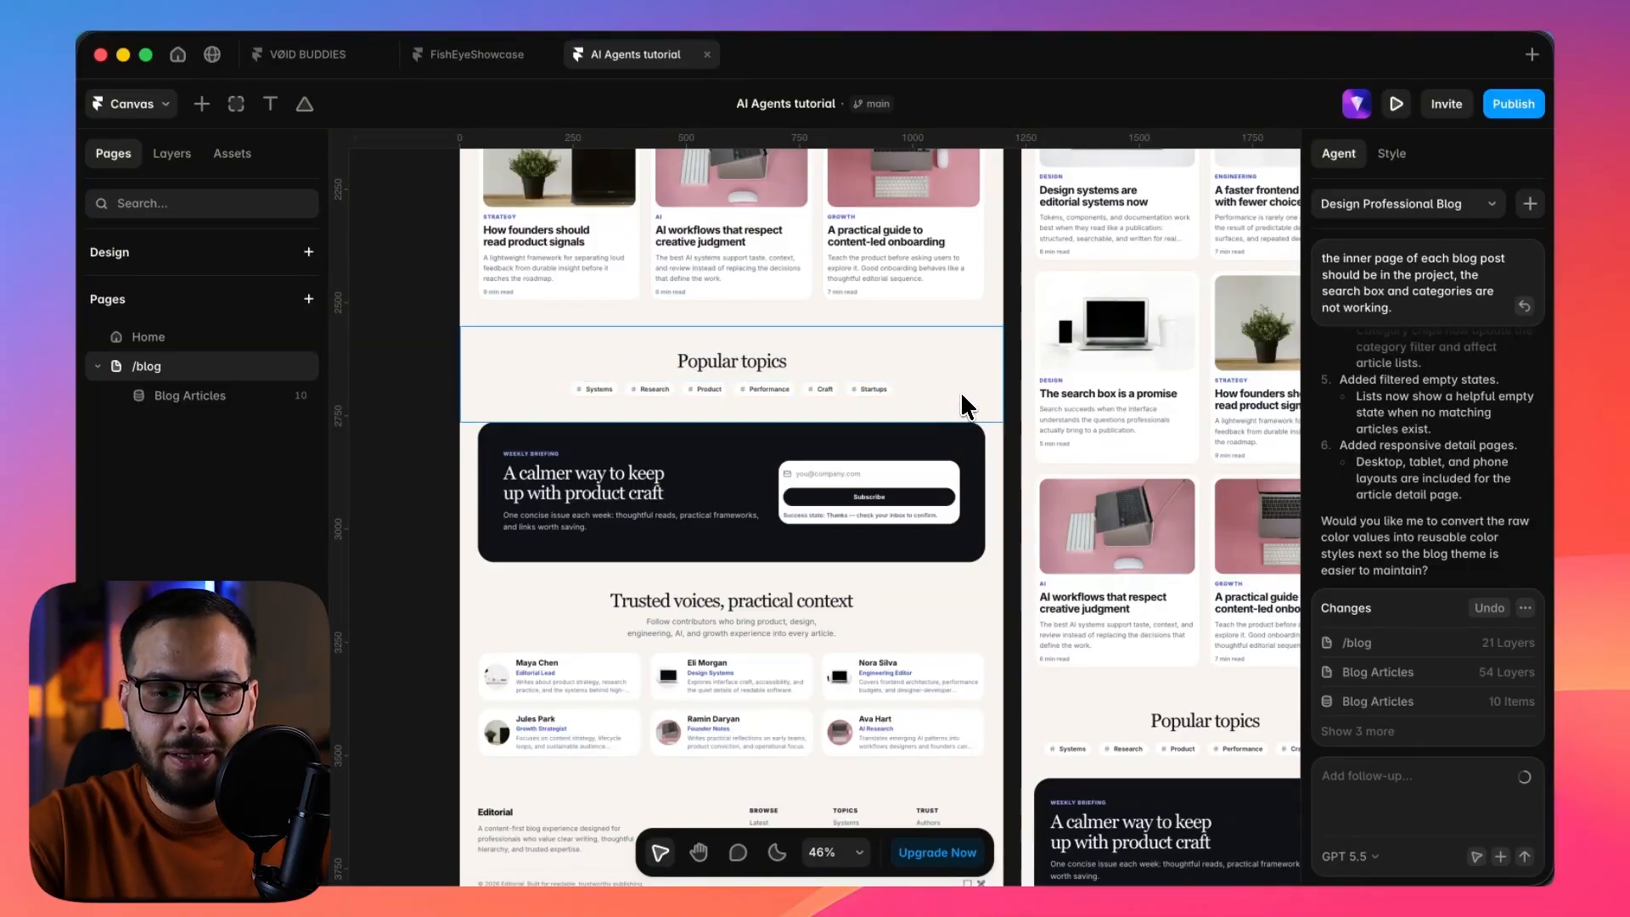
pyautogui.click(964, 413)
pyautogui.press('Delete')
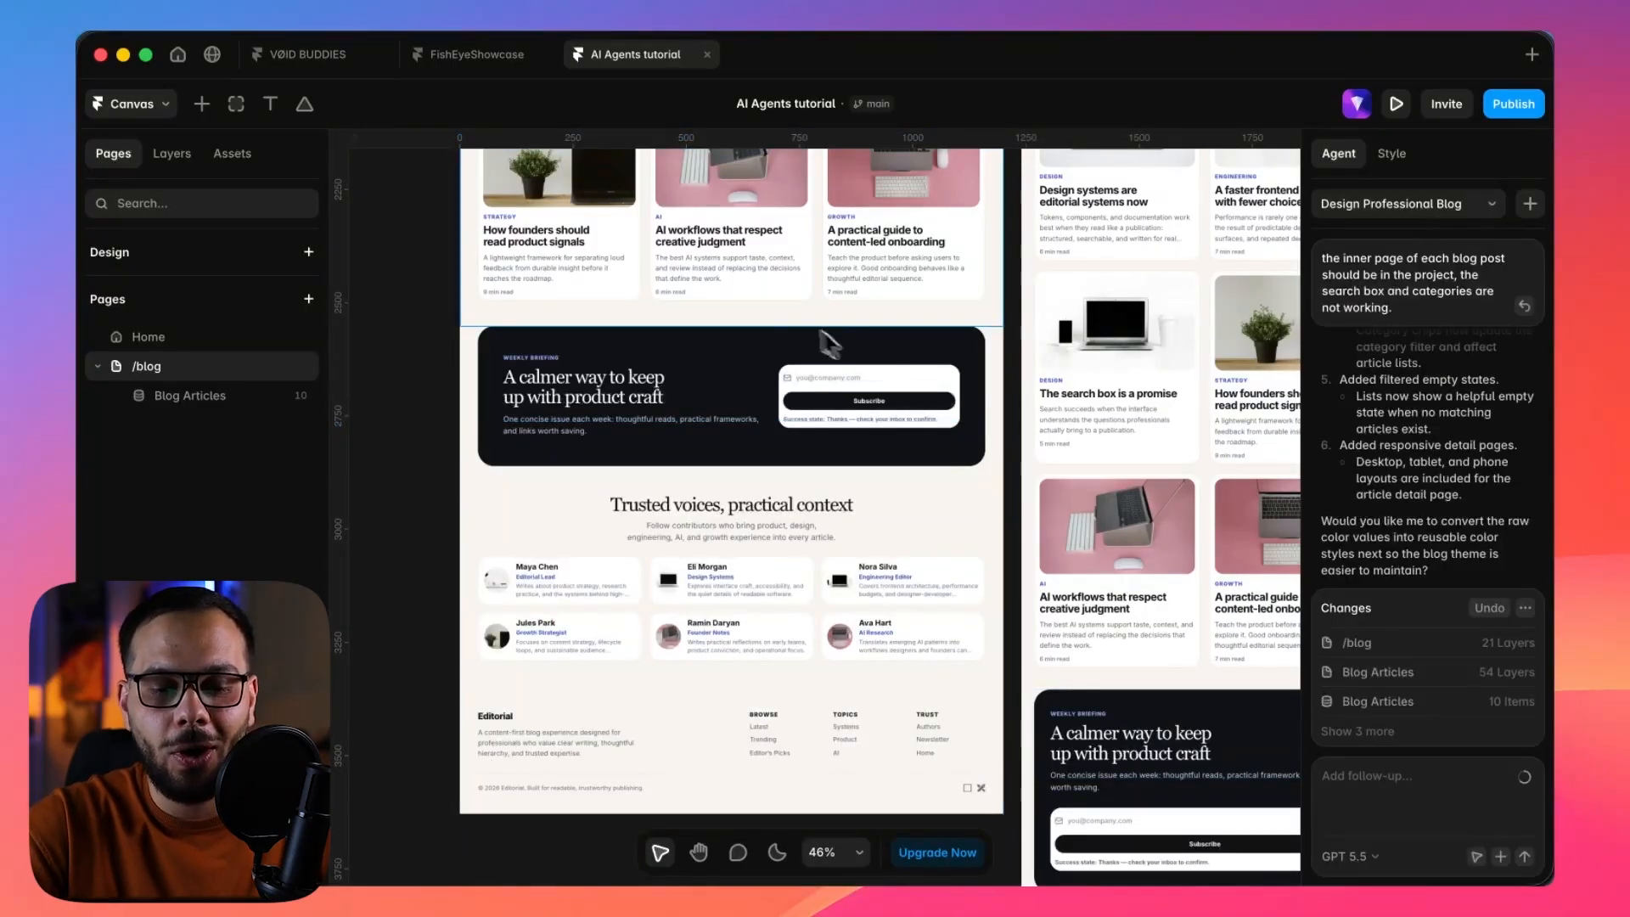
# Review the remaining /blog page layout on the canvas, from the newsletter, authors and footer sections up to the header.
pyautogui.scroll(-3, 781, 334)
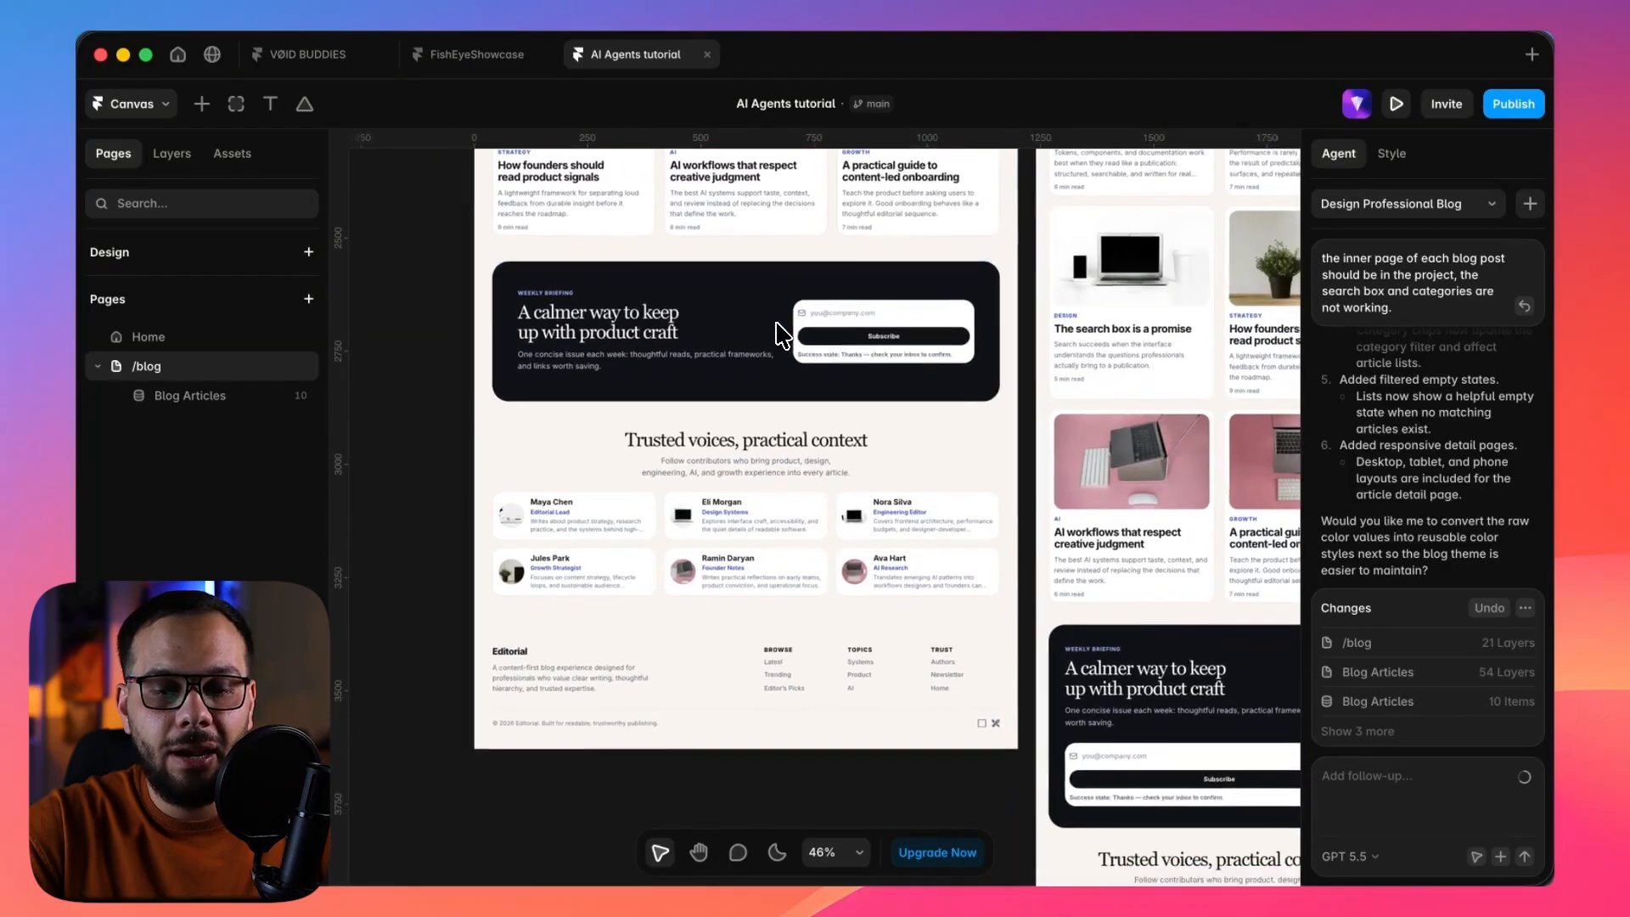
pyautogui.scroll(2, 781, 333)
pyautogui.scroll(10, 776, 323)
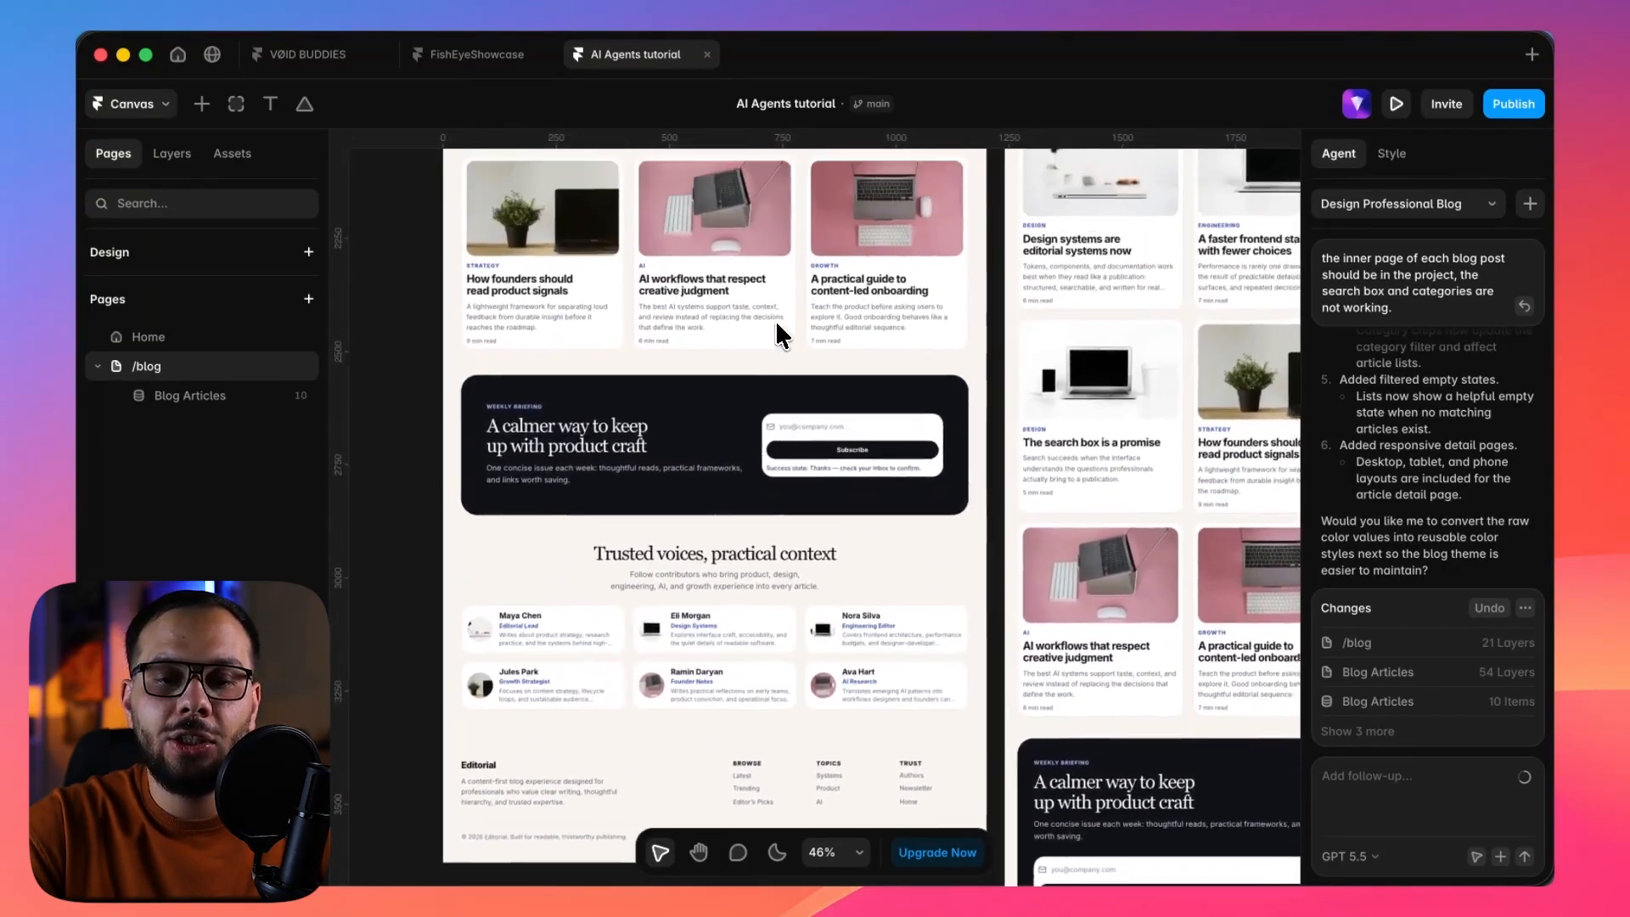
pyautogui.scroll(3, 776, 324)
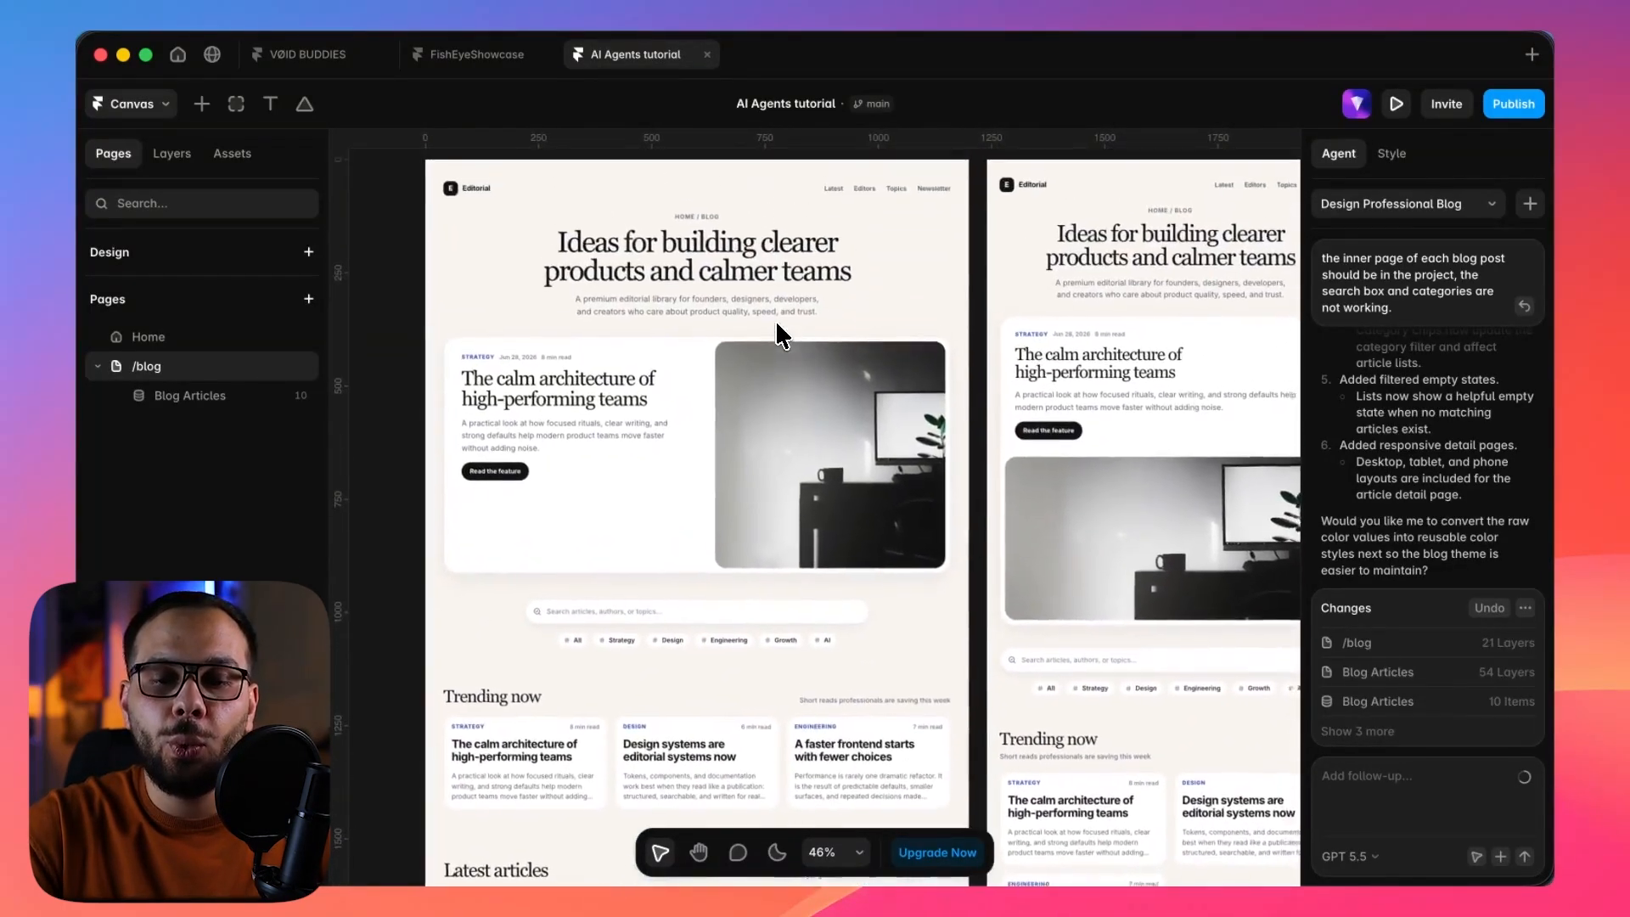
pyautogui.scroll(2, 776, 323)
pyautogui.scroll(-1, 776, 323)
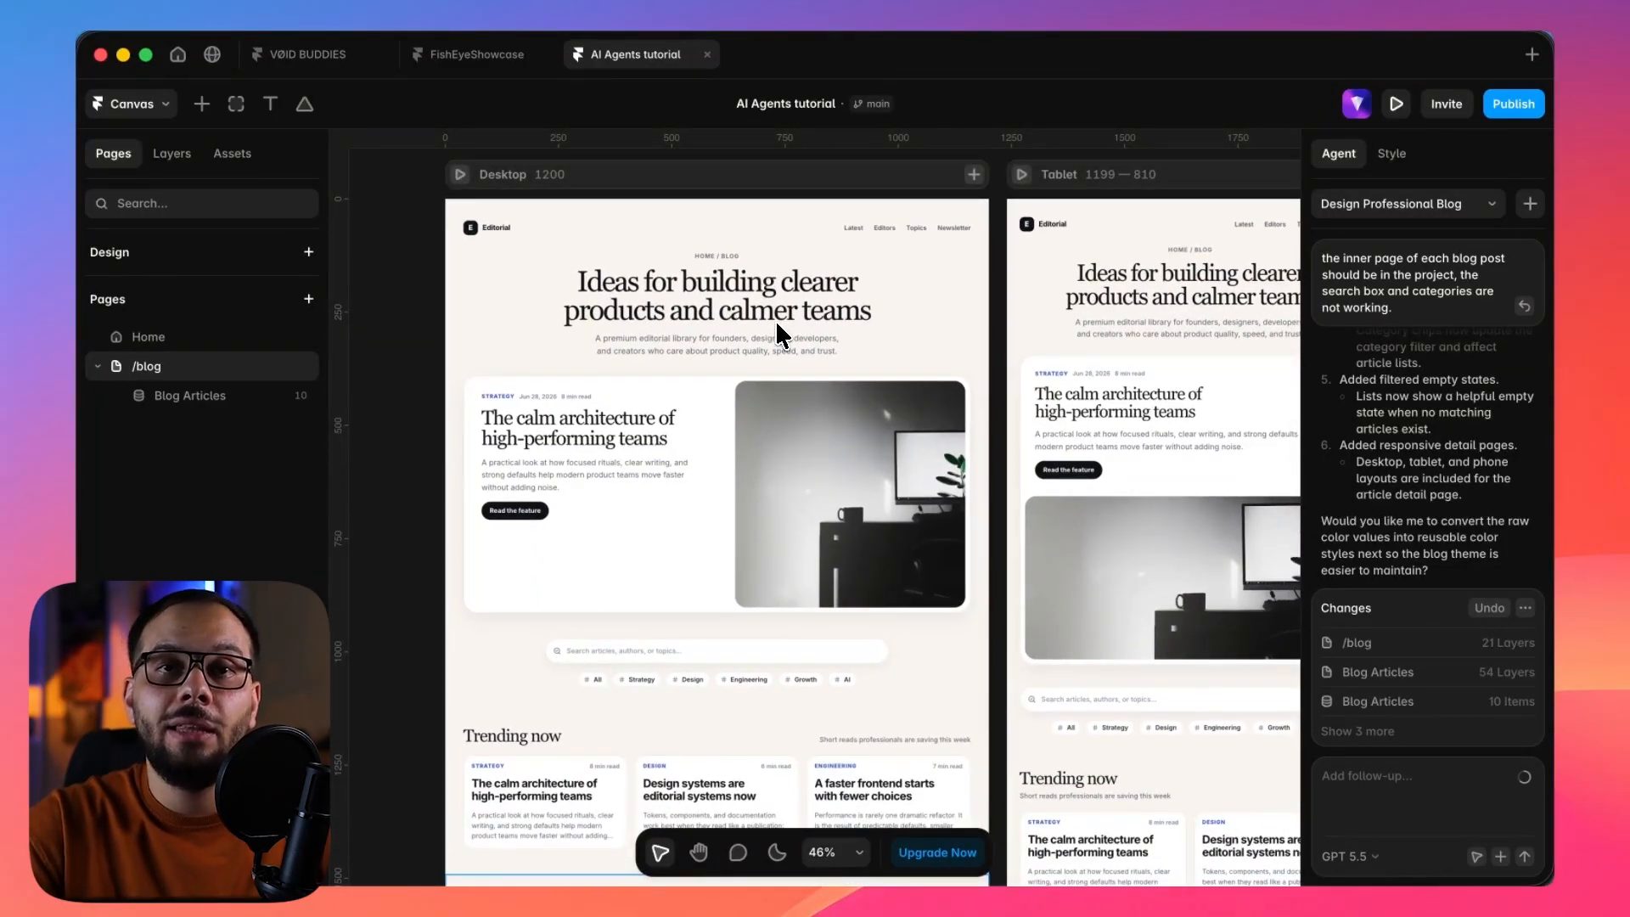
pyautogui.scroll(-4, 777, 327)
pyautogui.scroll(4, 776, 323)
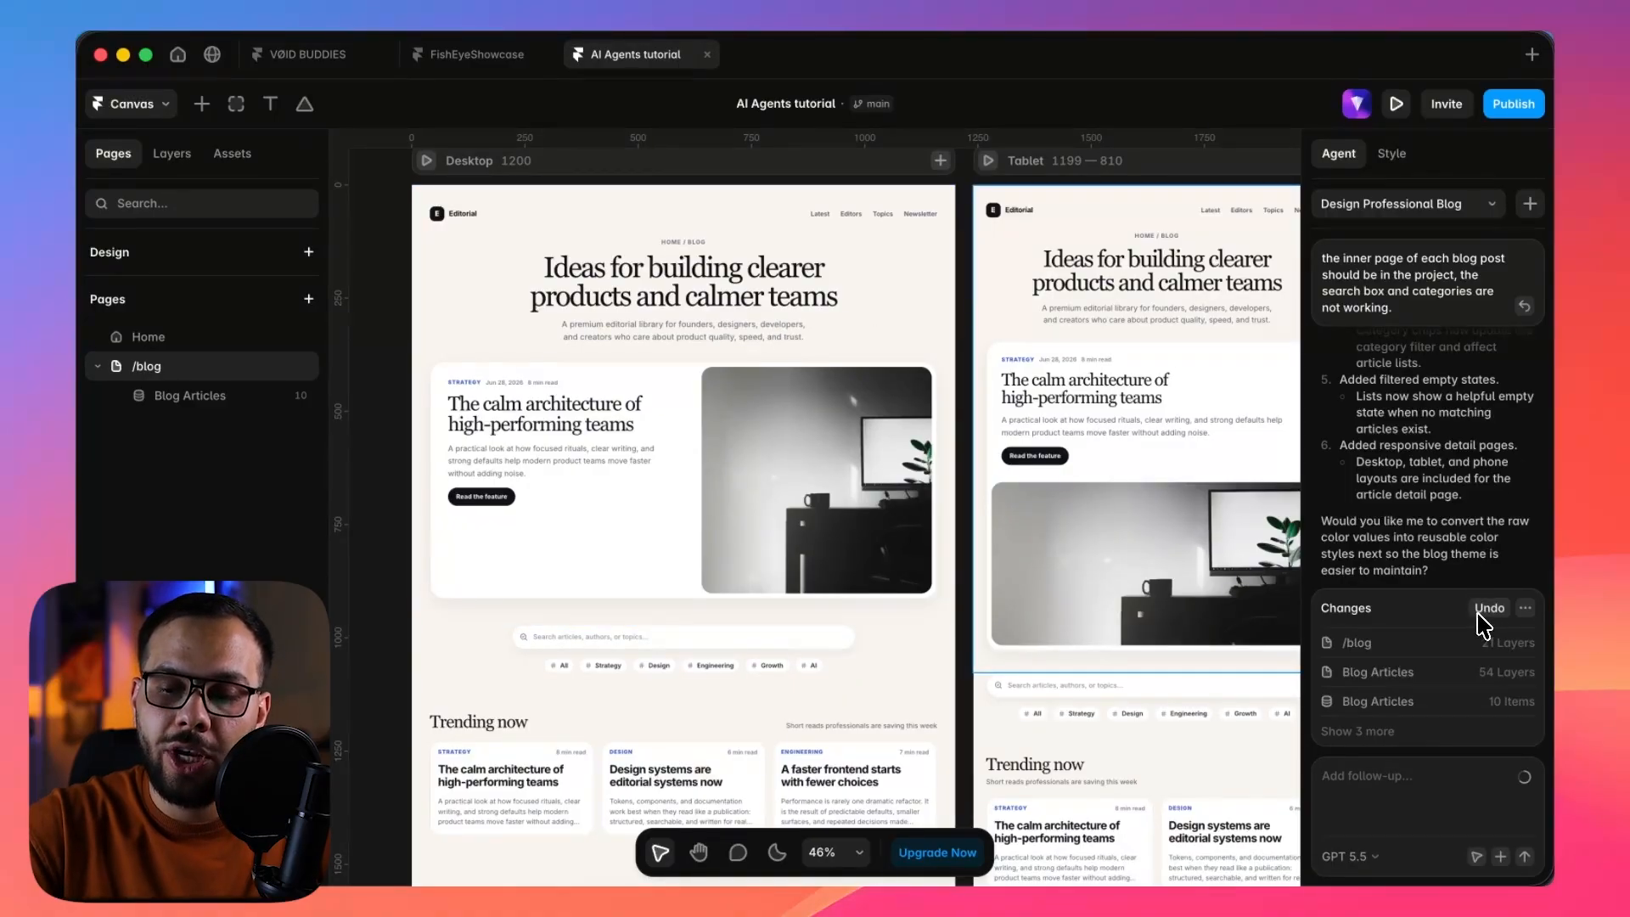
# Check the prompt stats for the agent's latest changes and read back through its work log.
pyautogui.click(1526, 609)
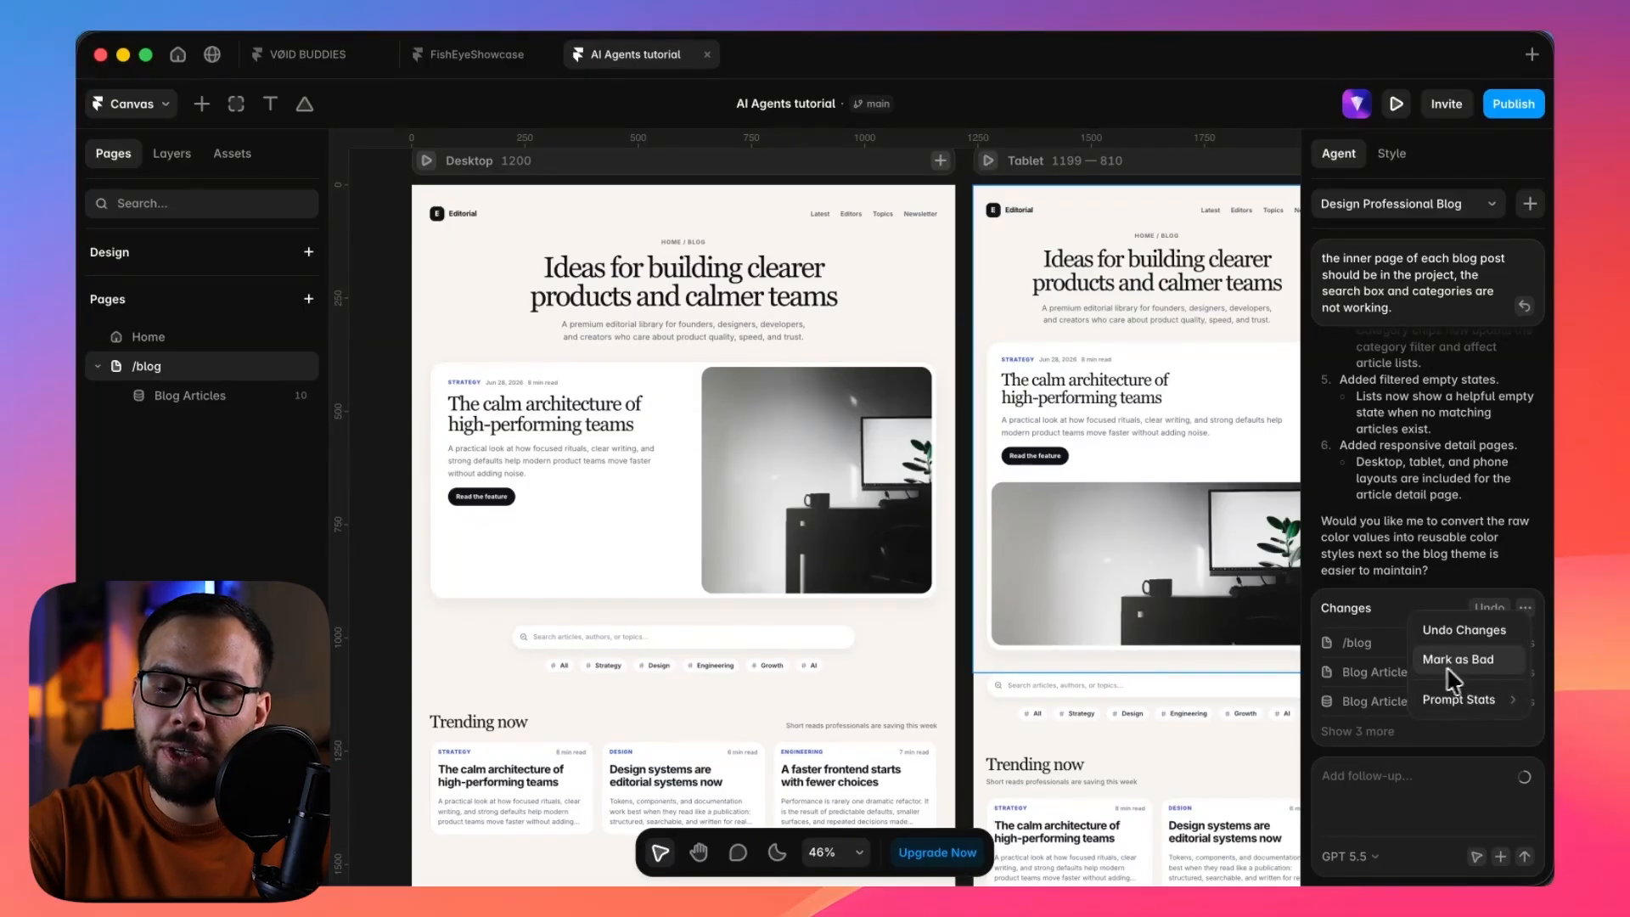
pyautogui.moveTo(1464, 703)
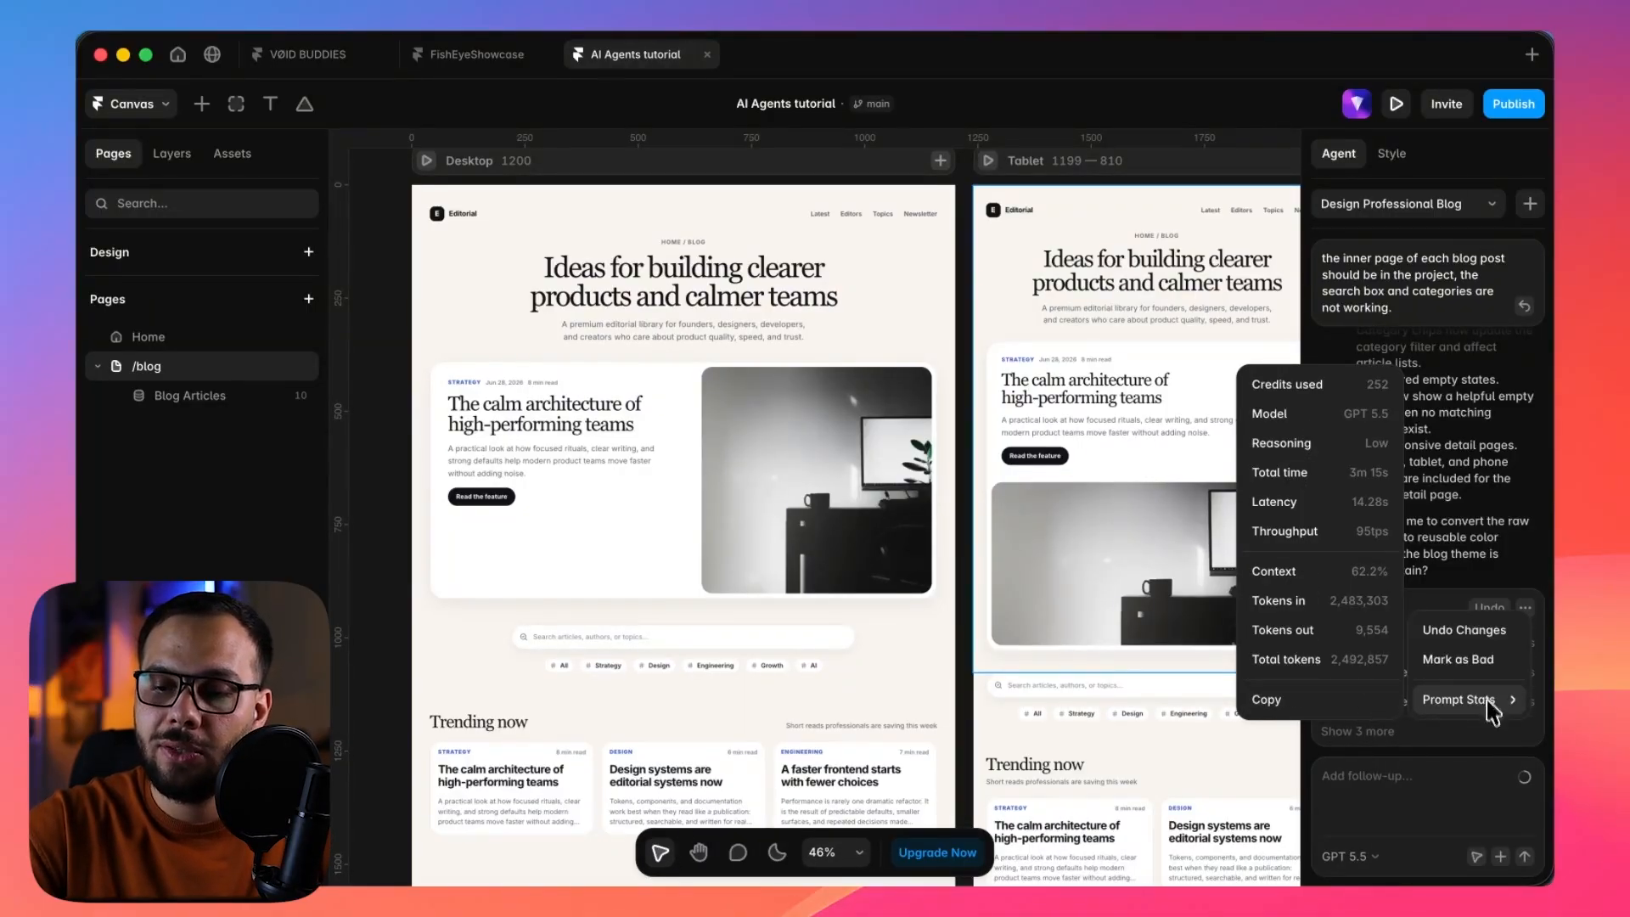
pyautogui.scroll(8, 1478, 562)
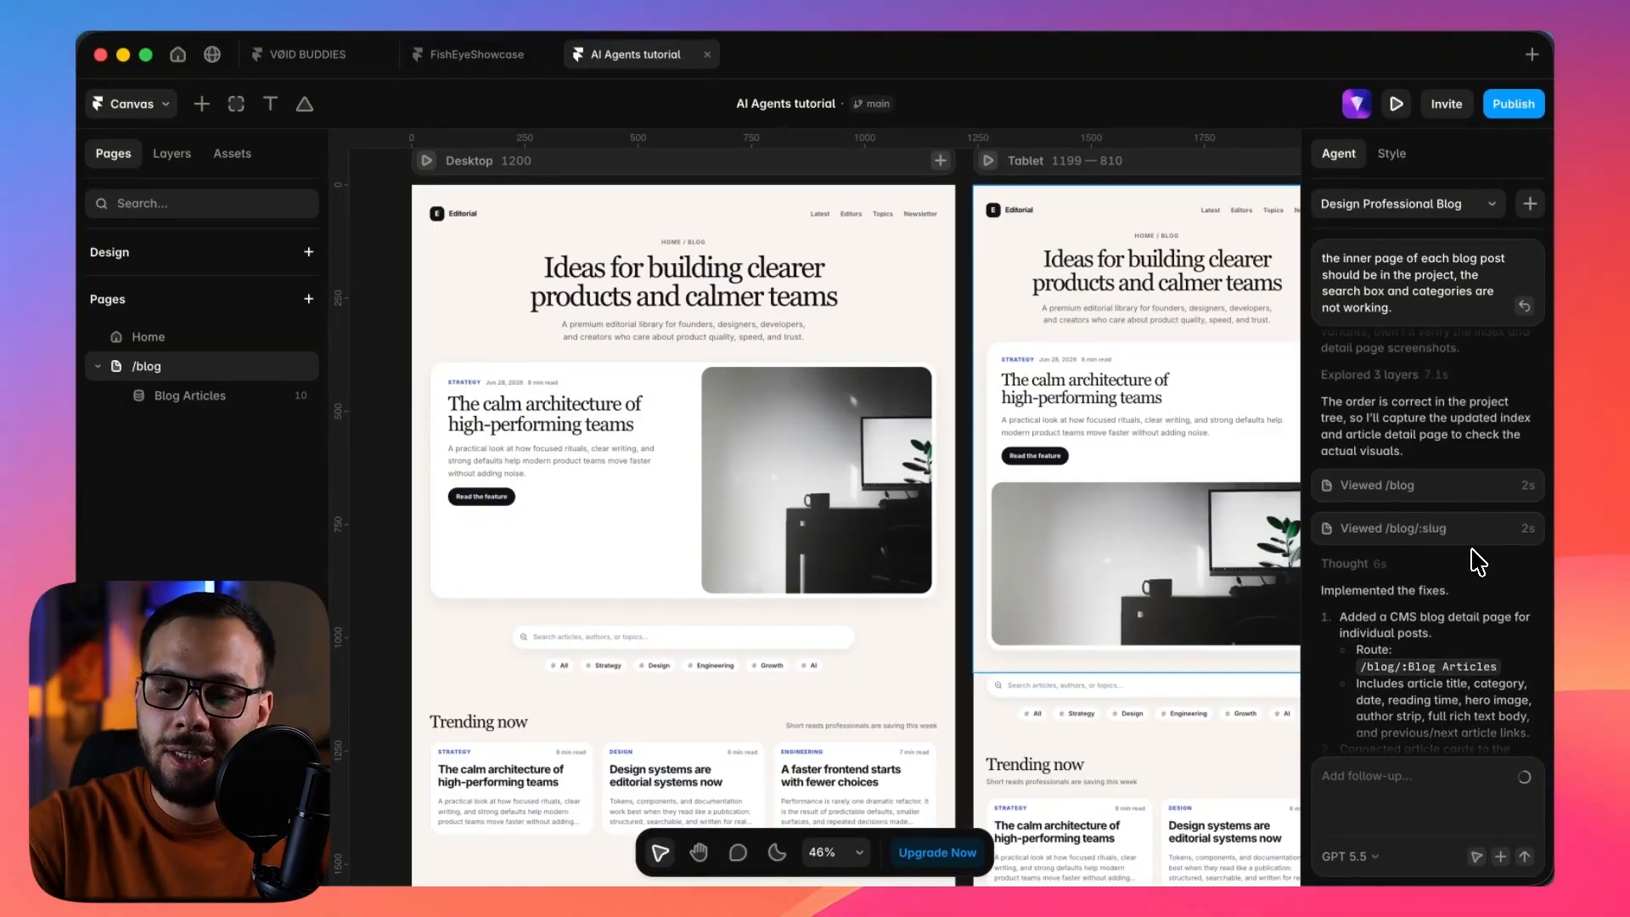
pyautogui.scroll(2, 1479, 563)
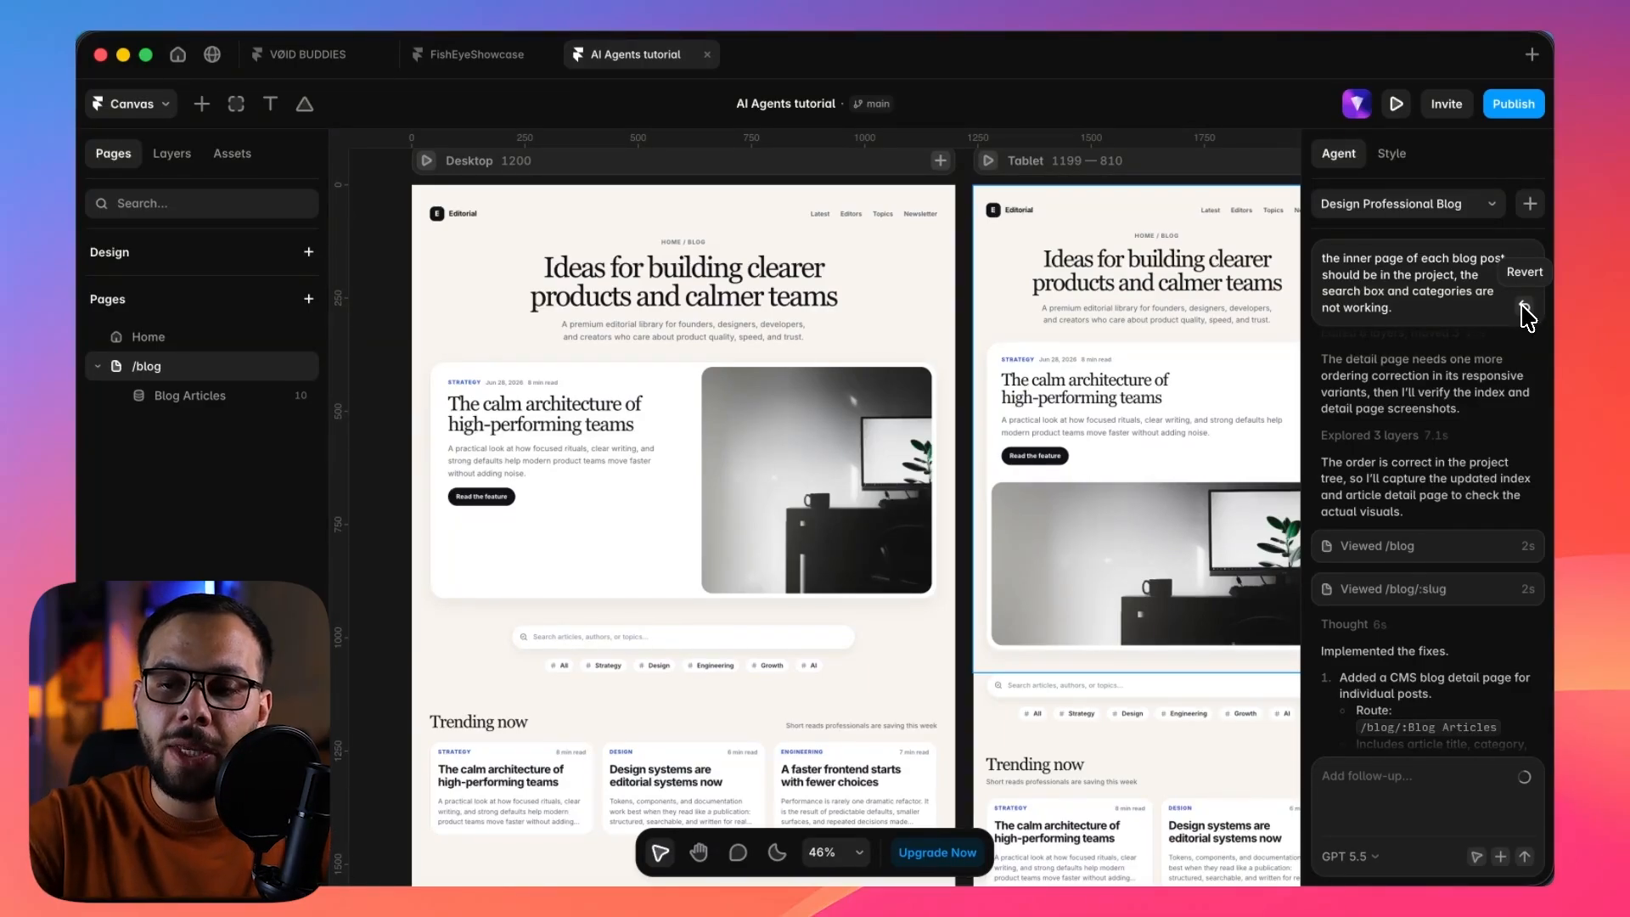
# Start a new agent chat and make its empty prompt ready for writing.
pyautogui.click(1530, 205)
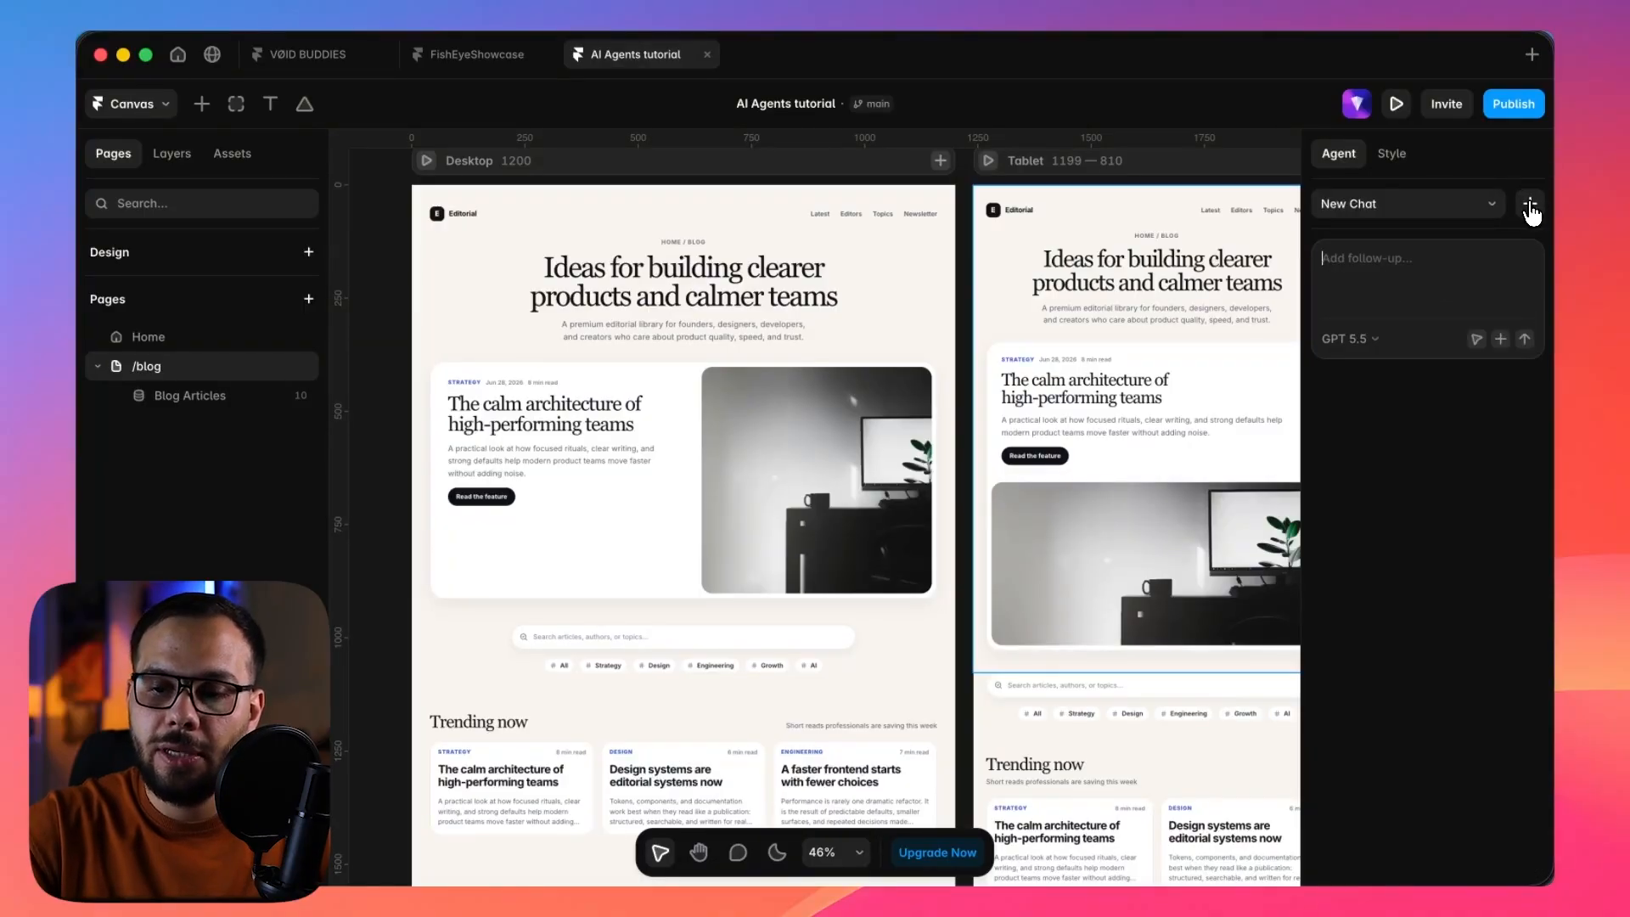
pyautogui.click(1414, 213)
pyautogui.click(1382, 324)
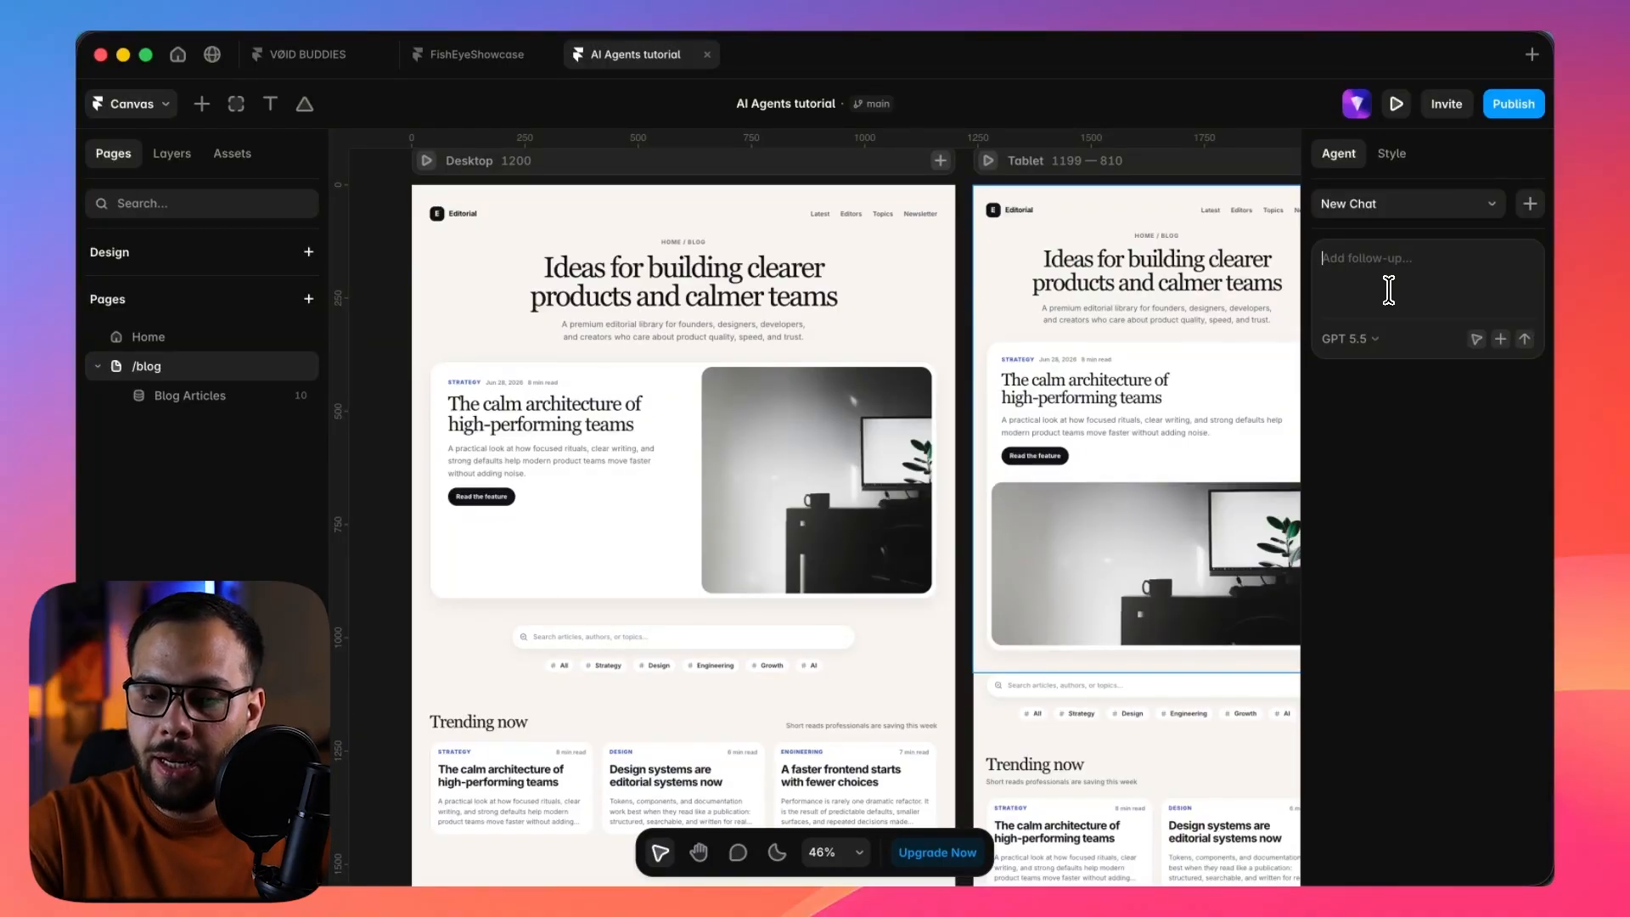
# Browse the agent's slash skills, choose /cms, and attach the framer_cms_design_uiux CSV file from Downloads.
pyautogui.write('/')
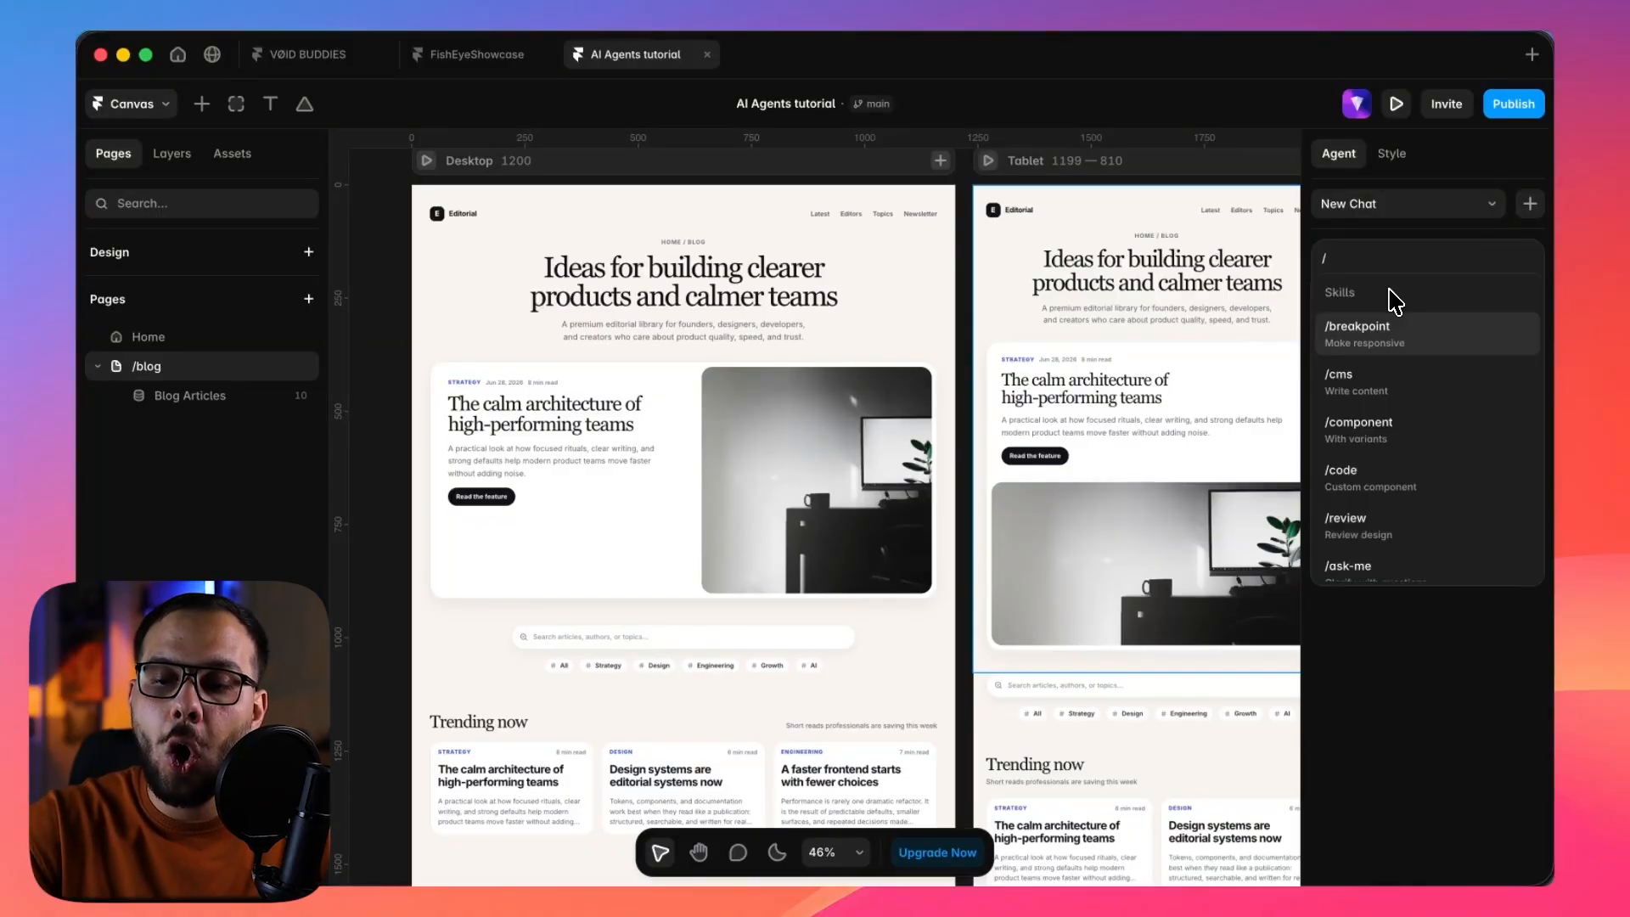
pyautogui.scroll(-2, 1393, 458)
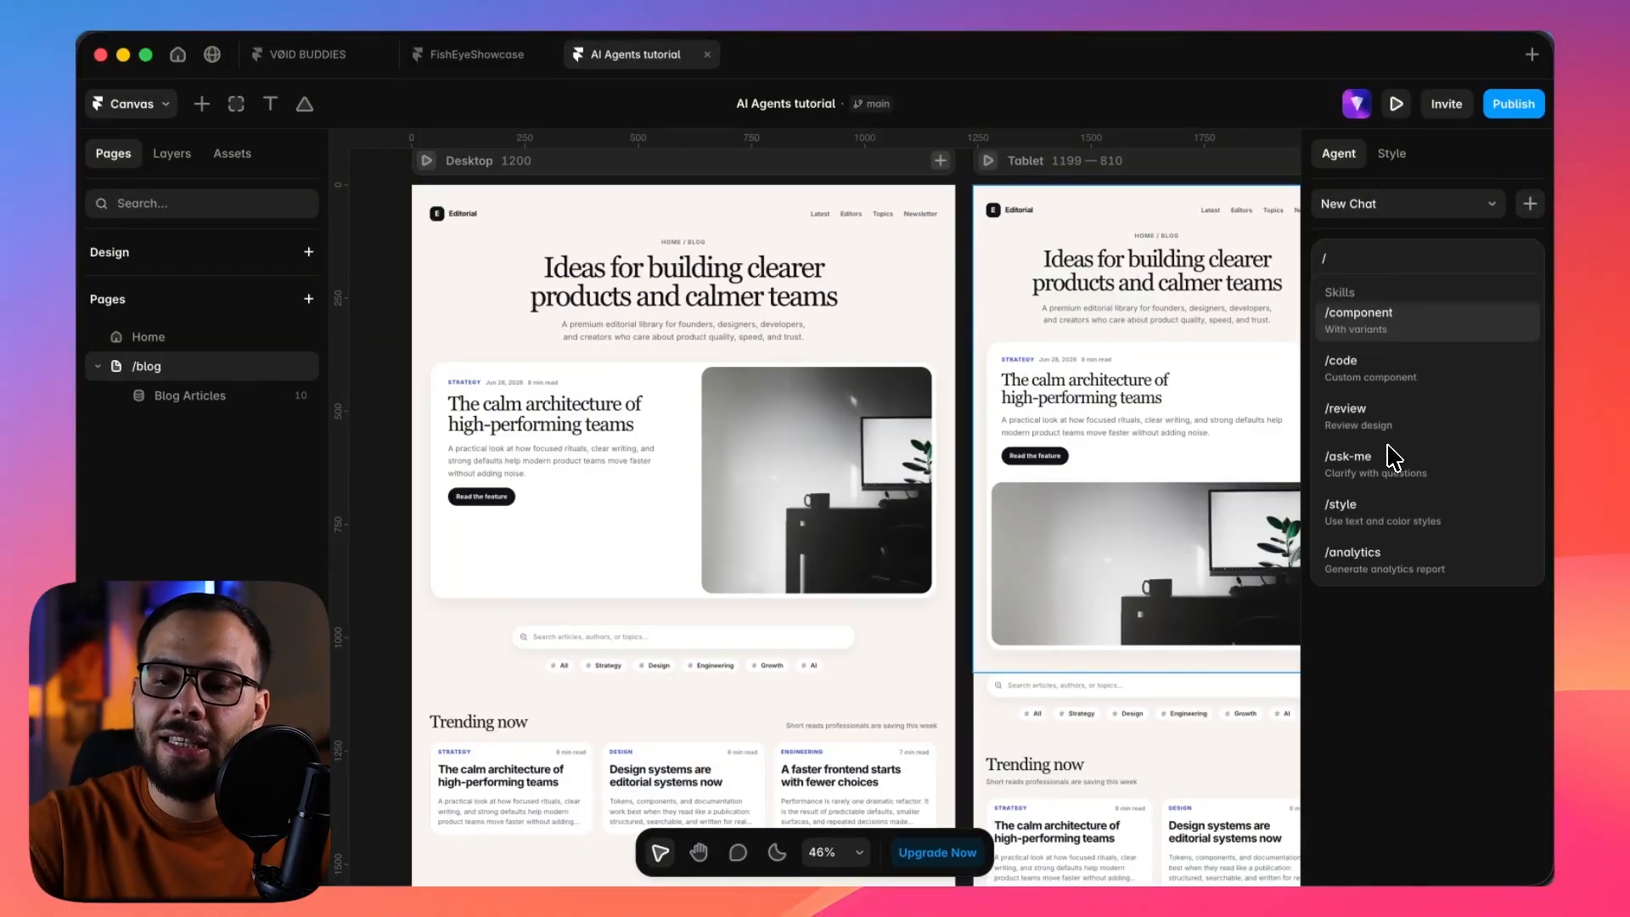
pyautogui.scroll(2, 1394, 458)
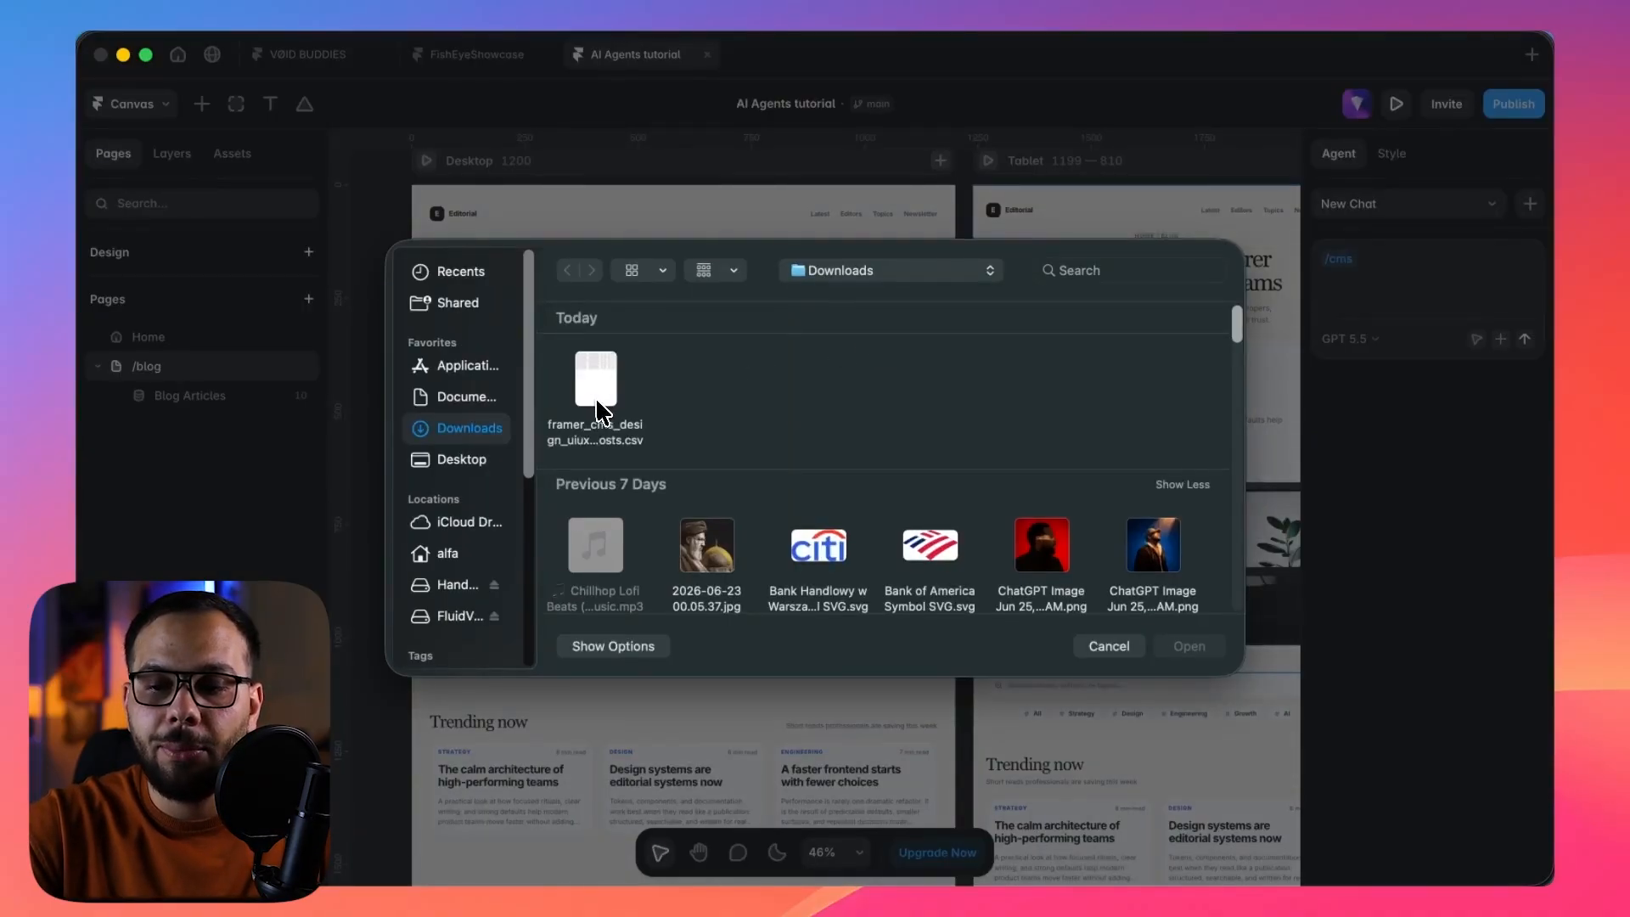
pyautogui.click(598, 406)
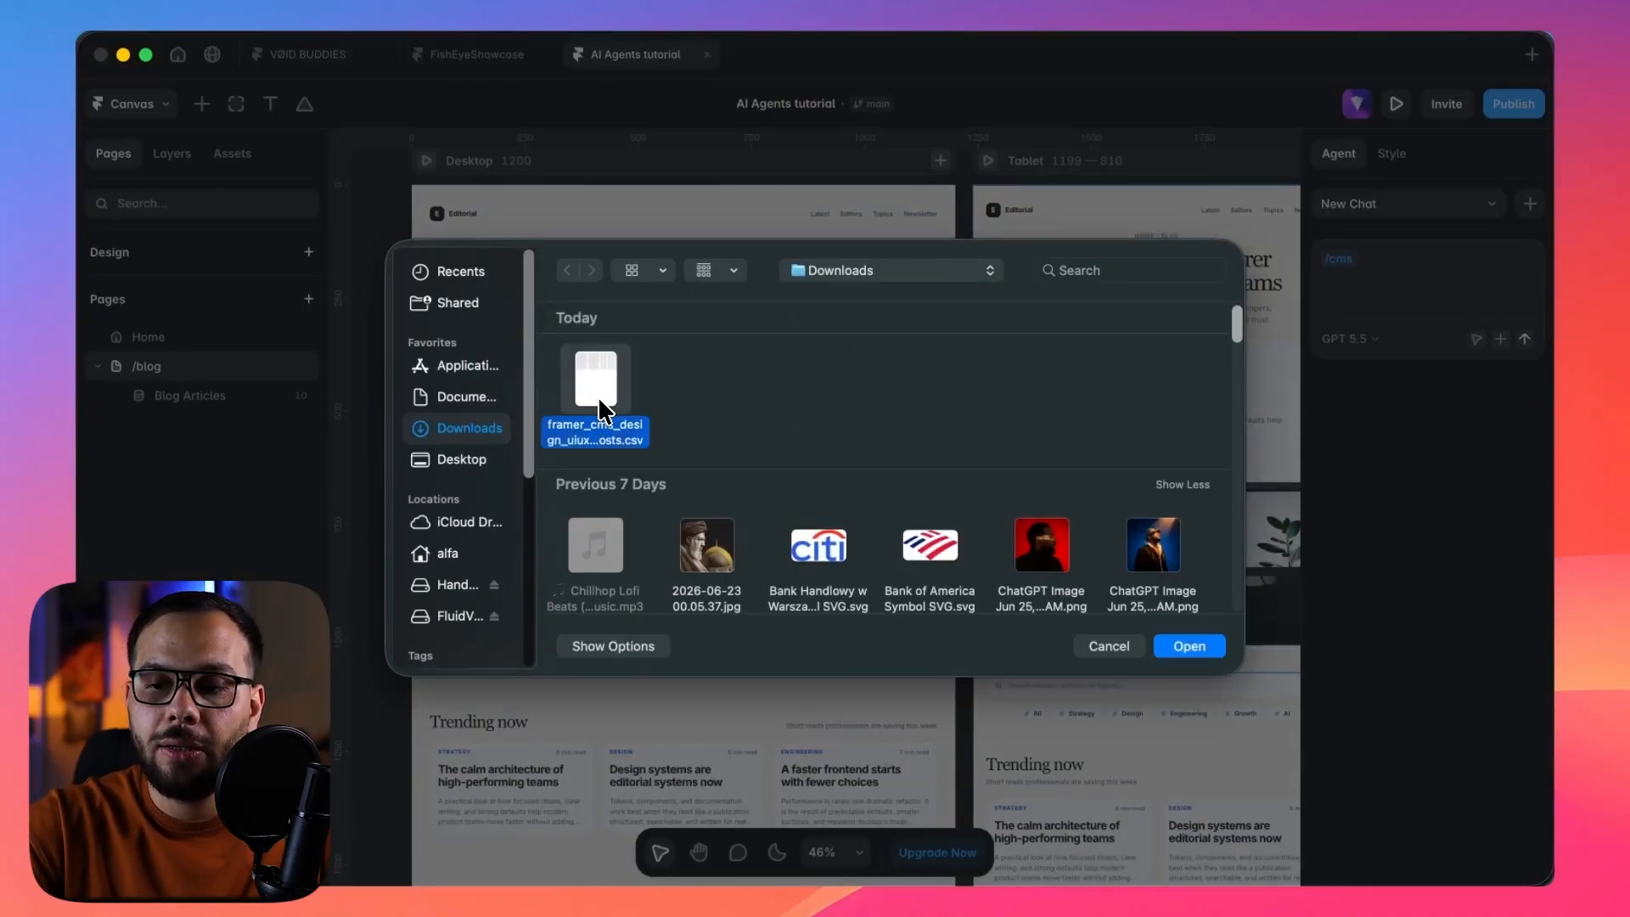
pyautogui.click(1197, 651)
# Ask the agent to put in the CSV's CMS items, match the current style, pick the images itself and freely edit the CSV content to match.
pyautogui.click(1441, 295)
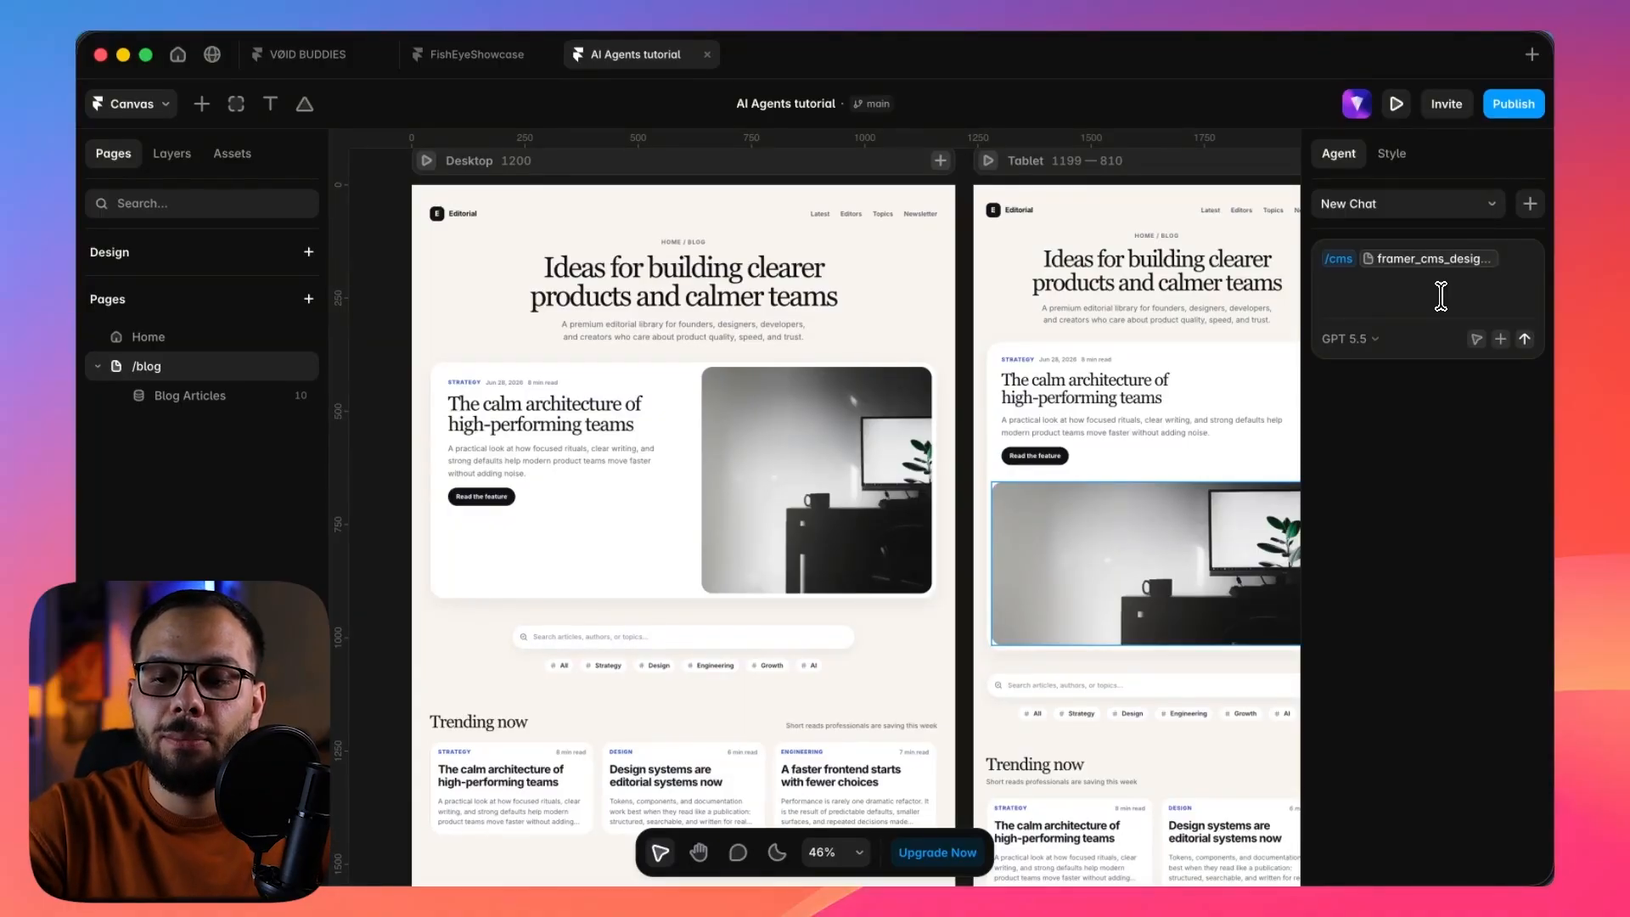
pyautogui.write('ef')
pyautogui.press('BackSpace')
pyautogui.press('BackSpace')
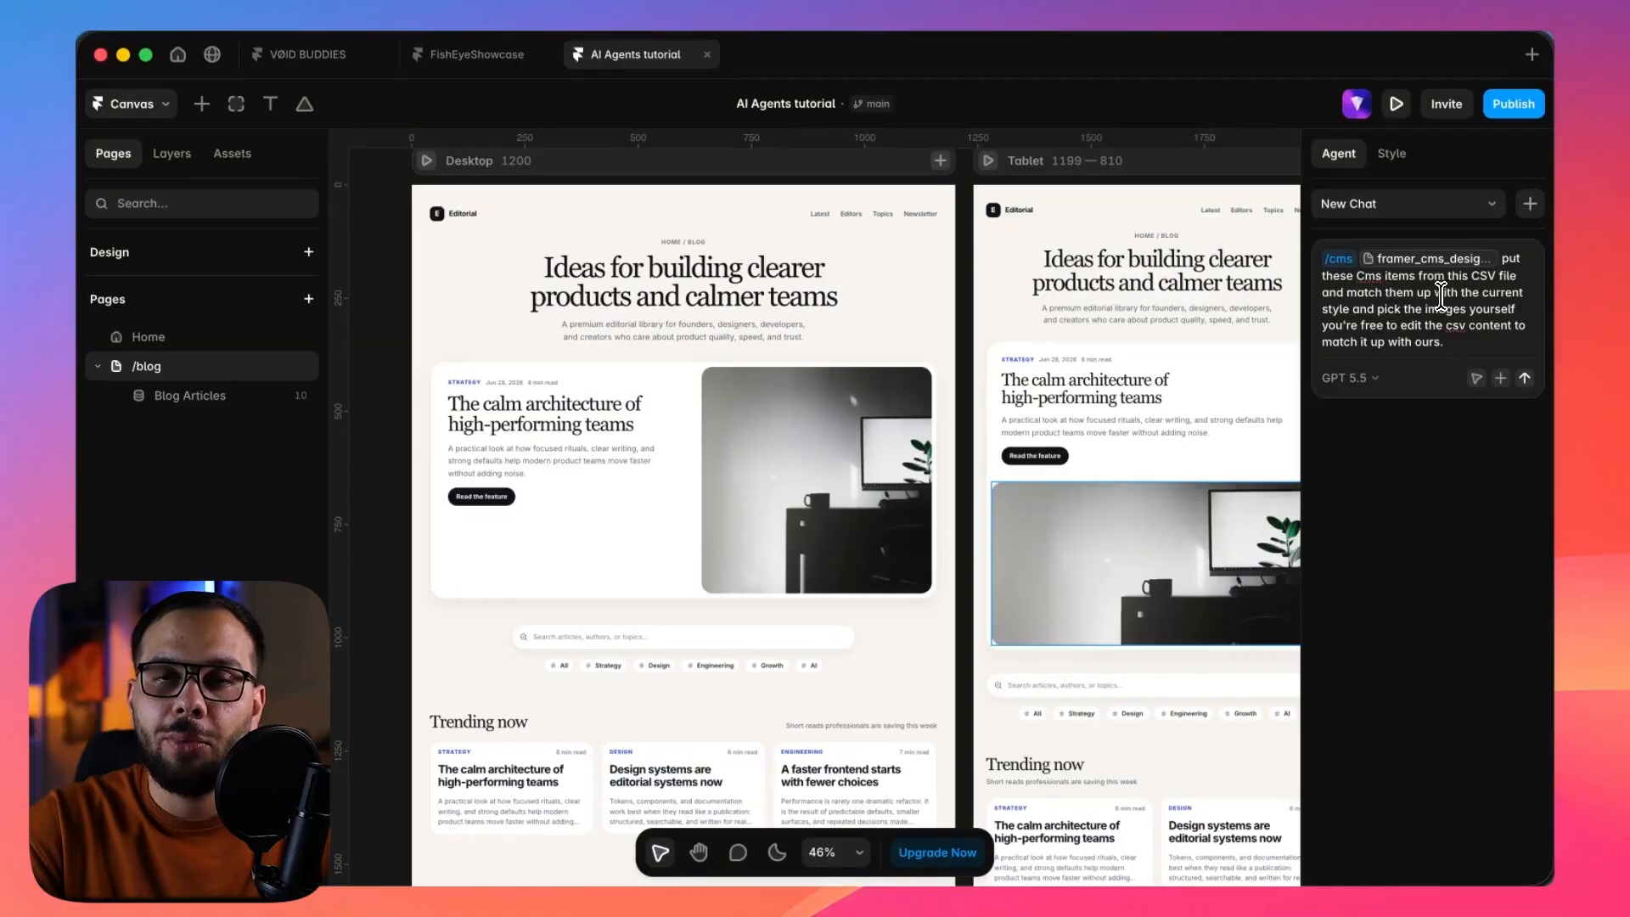
pyautogui.hotkey('shift', 'Return')
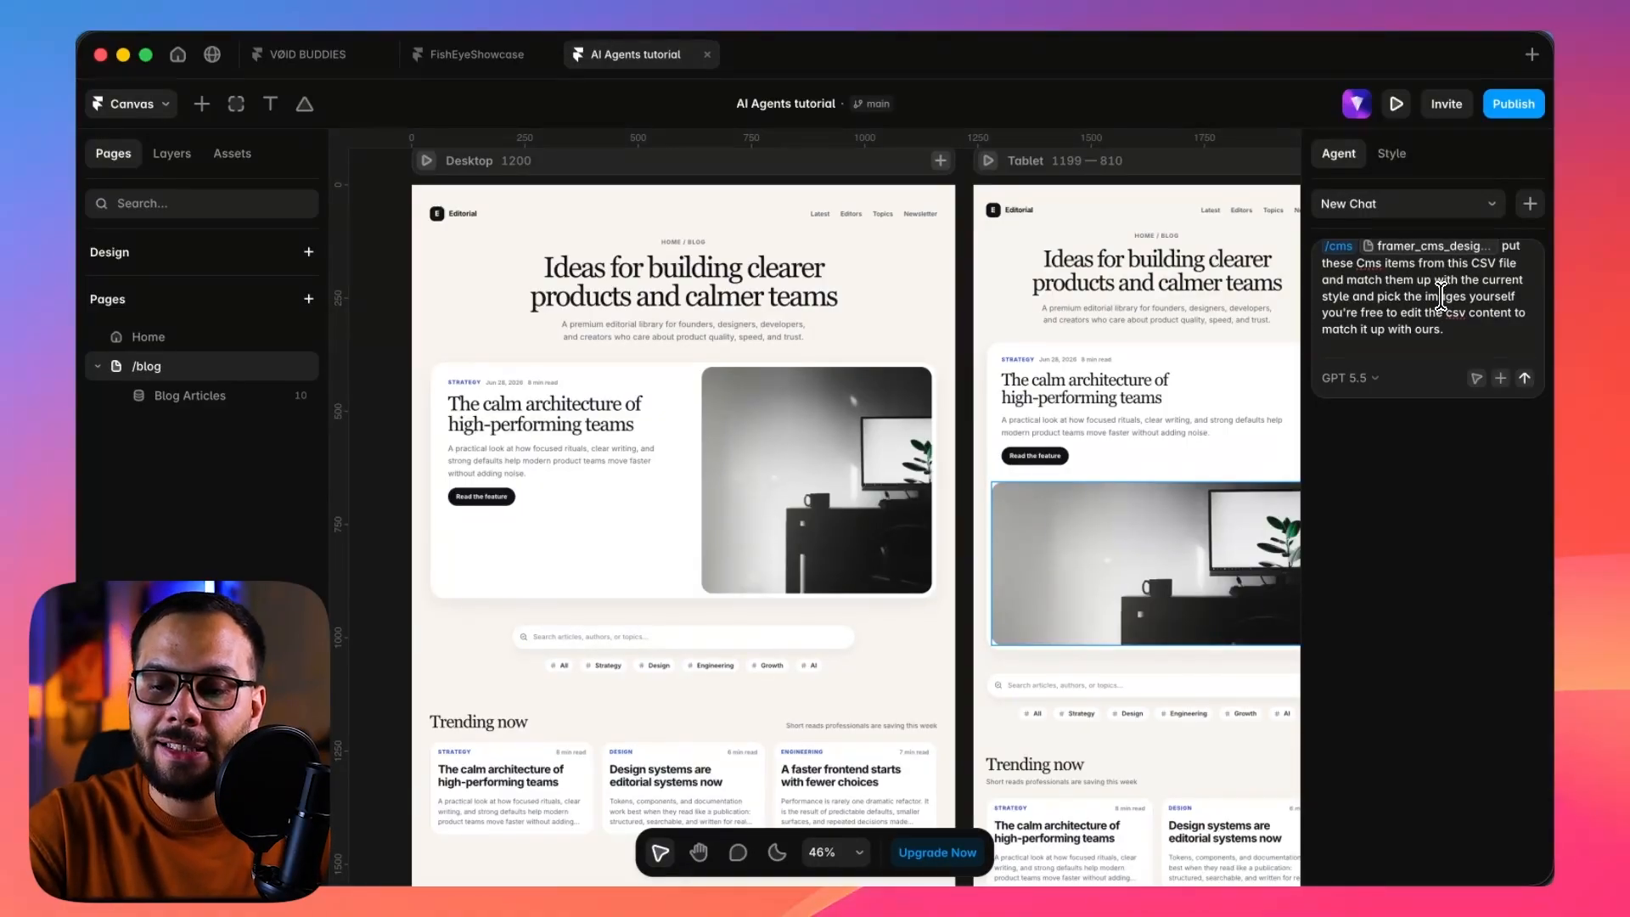
# Browse the pages, collections, components, text styles and link styles that can be referenced in the prompt.
pyautogui.write('@')
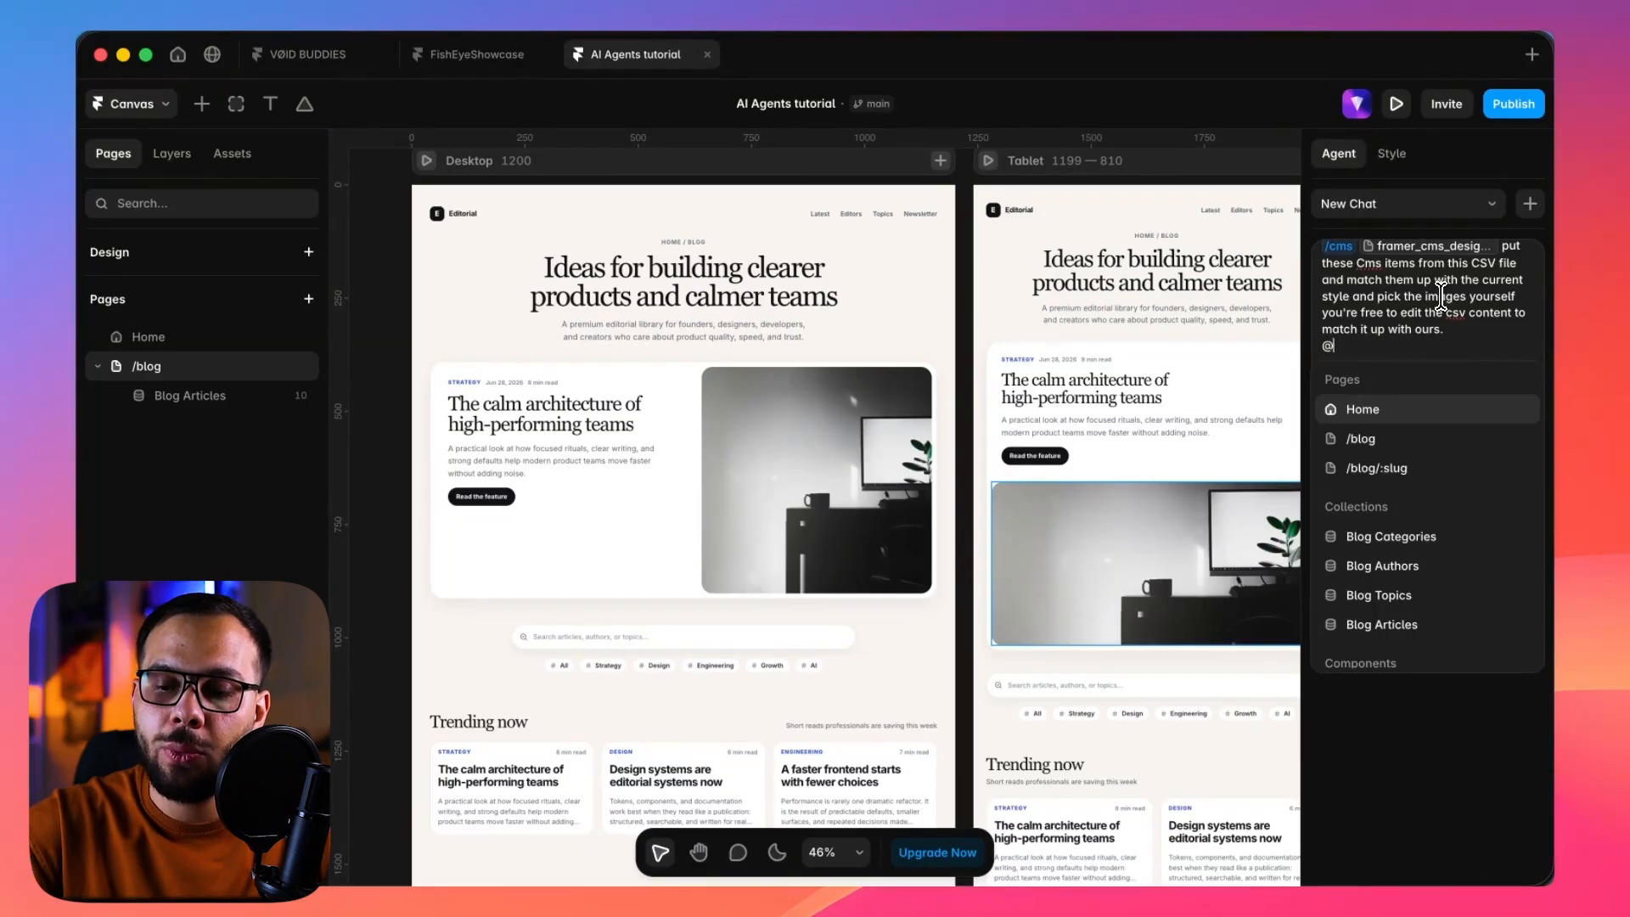
pyautogui.press('Down')
pyautogui.press('Down')
pyautogui.press('Down')
pyautogui.press('Down')
pyautogui.press('Down')
pyautogui.press('Up')
pyautogui.press('Up')
pyautogui.press('Up')
pyautogui.press('Down')
pyautogui.press('Down')
pyautogui.press('Up')
pyautogui.press('Up')
pyautogui.press('Down')
pyautogui.press('Down')
pyautogui.press('Down')
pyautogui.press('Down')
pyautogui.press('Down')
pyautogui.press('Up')
pyautogui.press('Up')
pyautogui.press('Up')
pyautogui.press('Down')
pyautogui.press('Down')
pyautogui.press('Down')
pyautogui.press('Down')
pyautogui.press('Down')
pyautogui.press('Down')
pyautogui.press('Down')
pyautogui.press('Down')
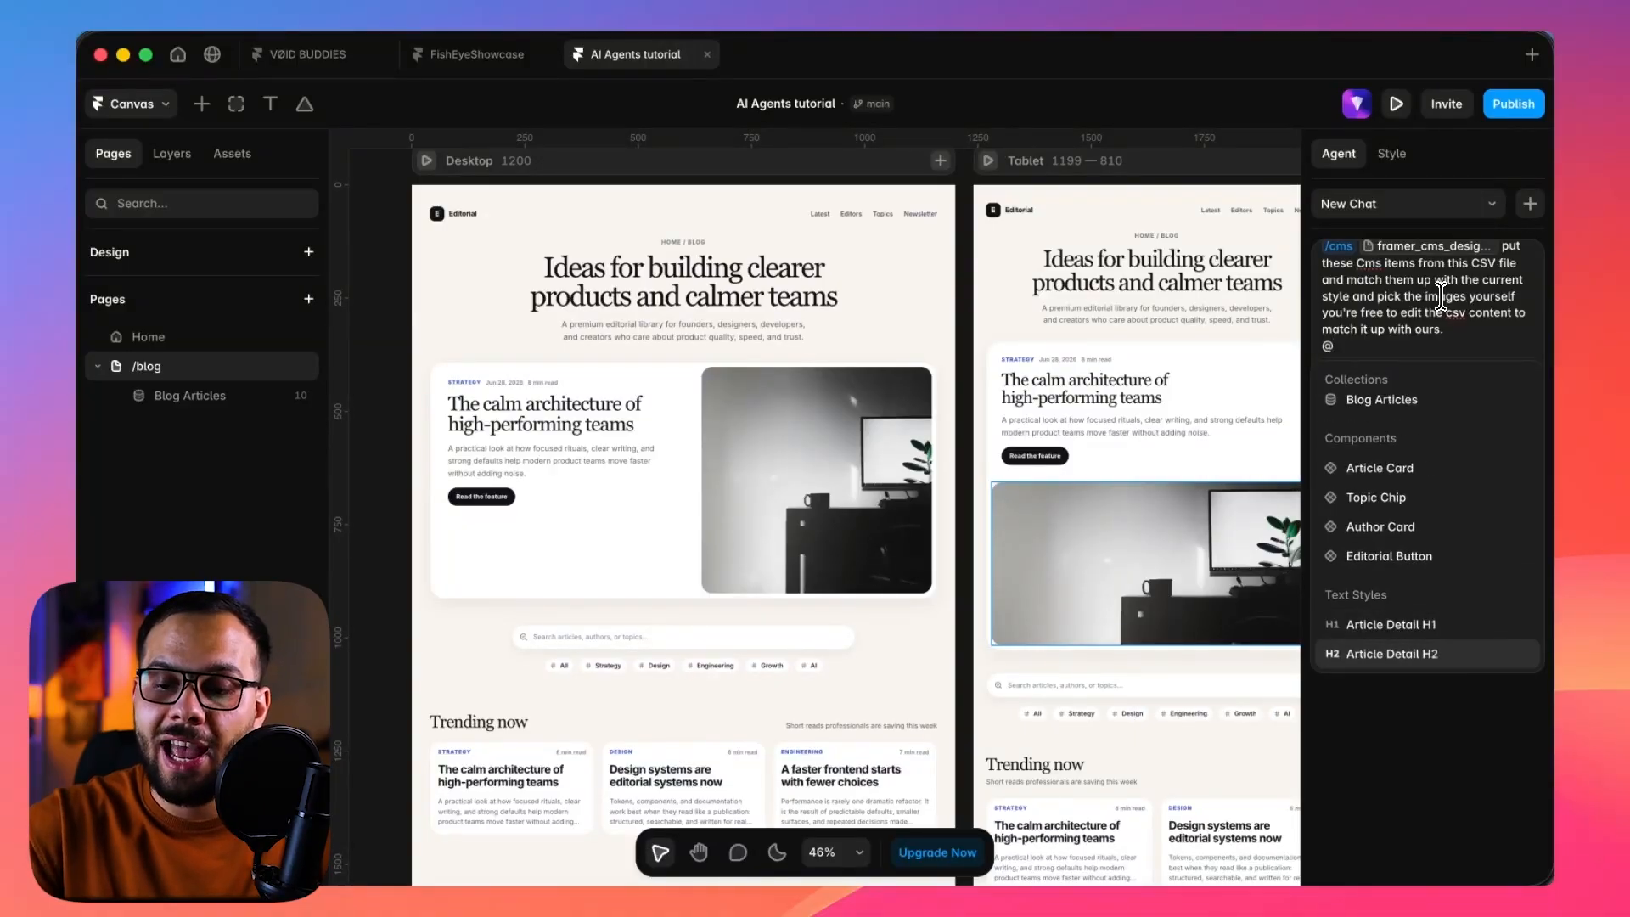
pyautogui.press('Down')
pyautogui.press('Down')
pyautogui.press('Down')
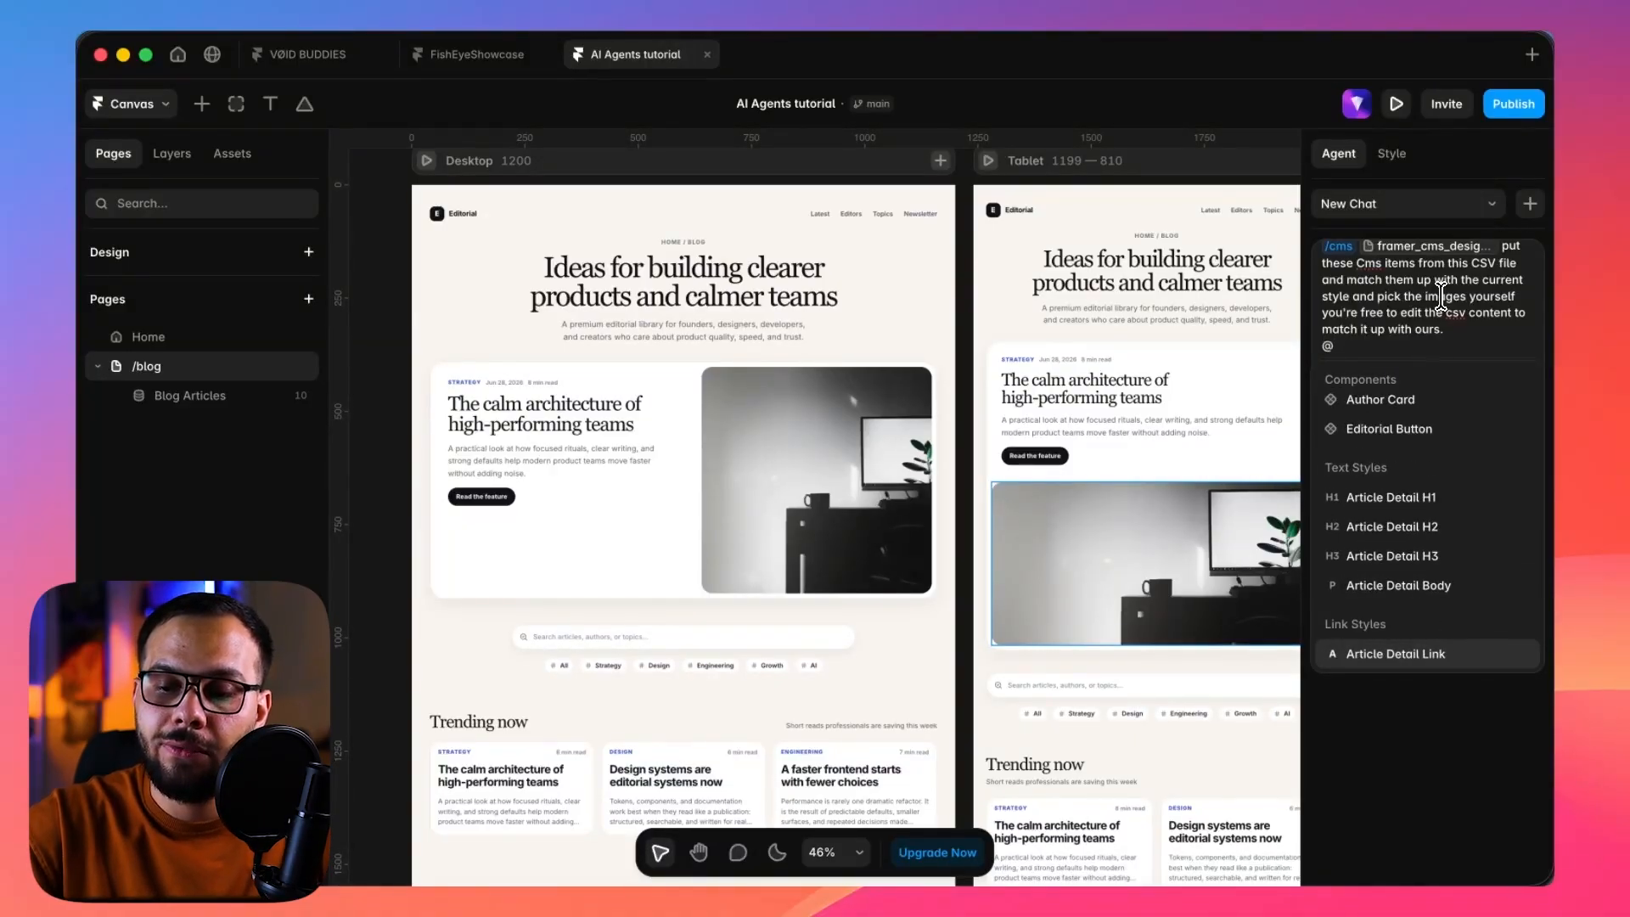
# Reference the Article Detail H1 text style, ask to "make the H1 title just a little bit smaller", and send the prompt.
pyautogui.press('Up')
pyautogui.press('Up')
pyautogui.press('Up')
pyautogui.press('Up')
pyautogui.press('Down')
pyautogui.press('Up')
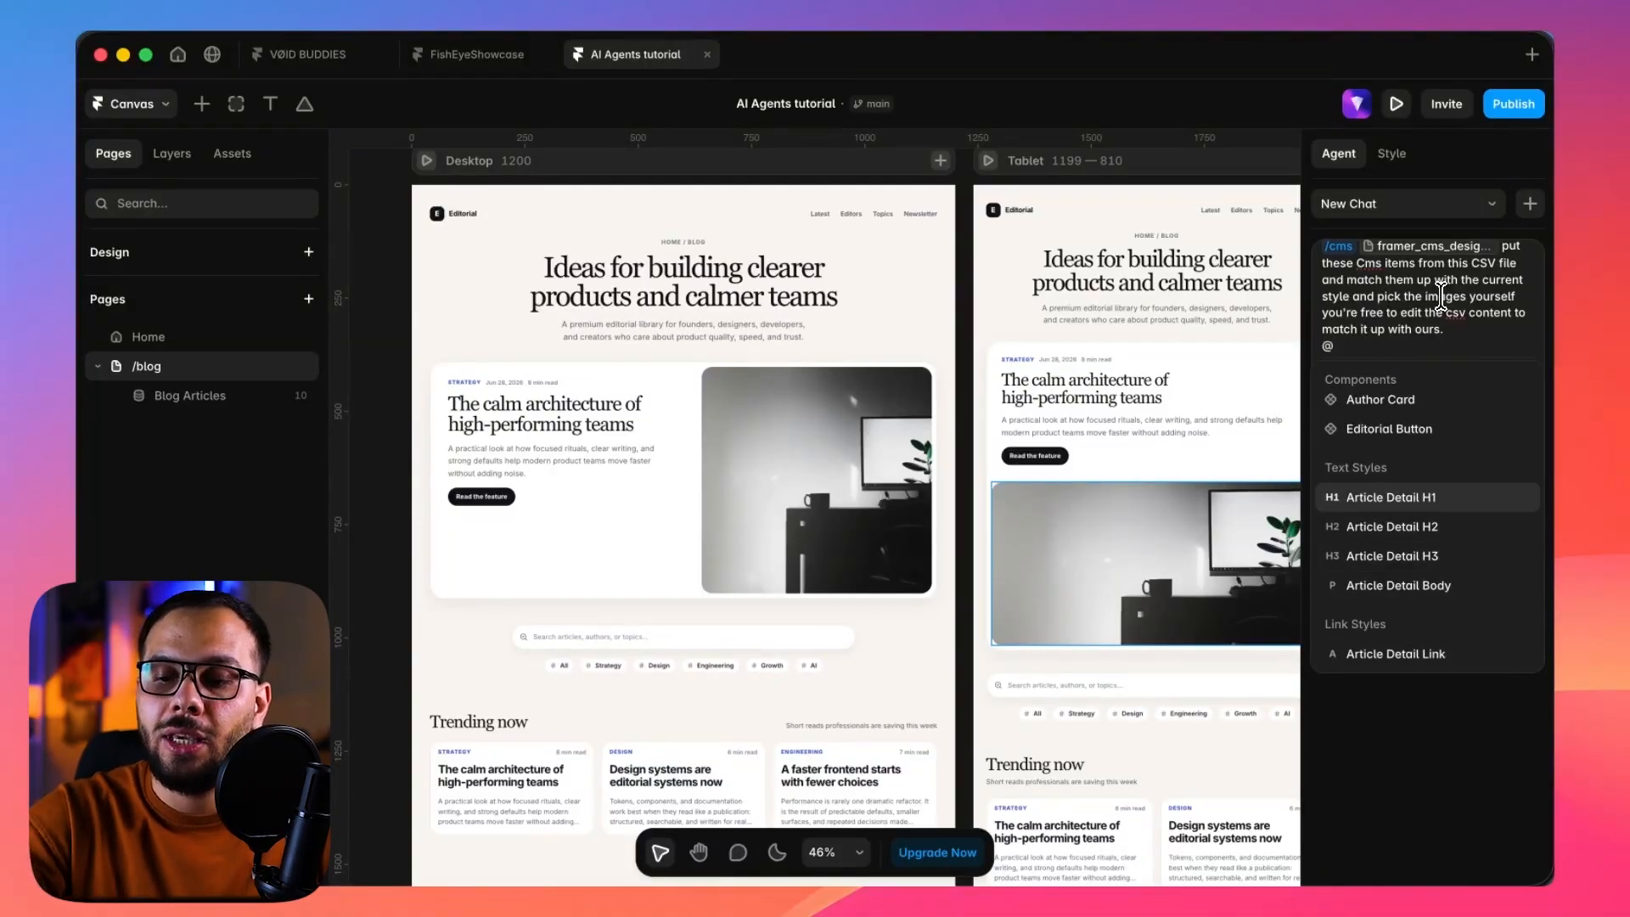
pyautogui.press('Return')
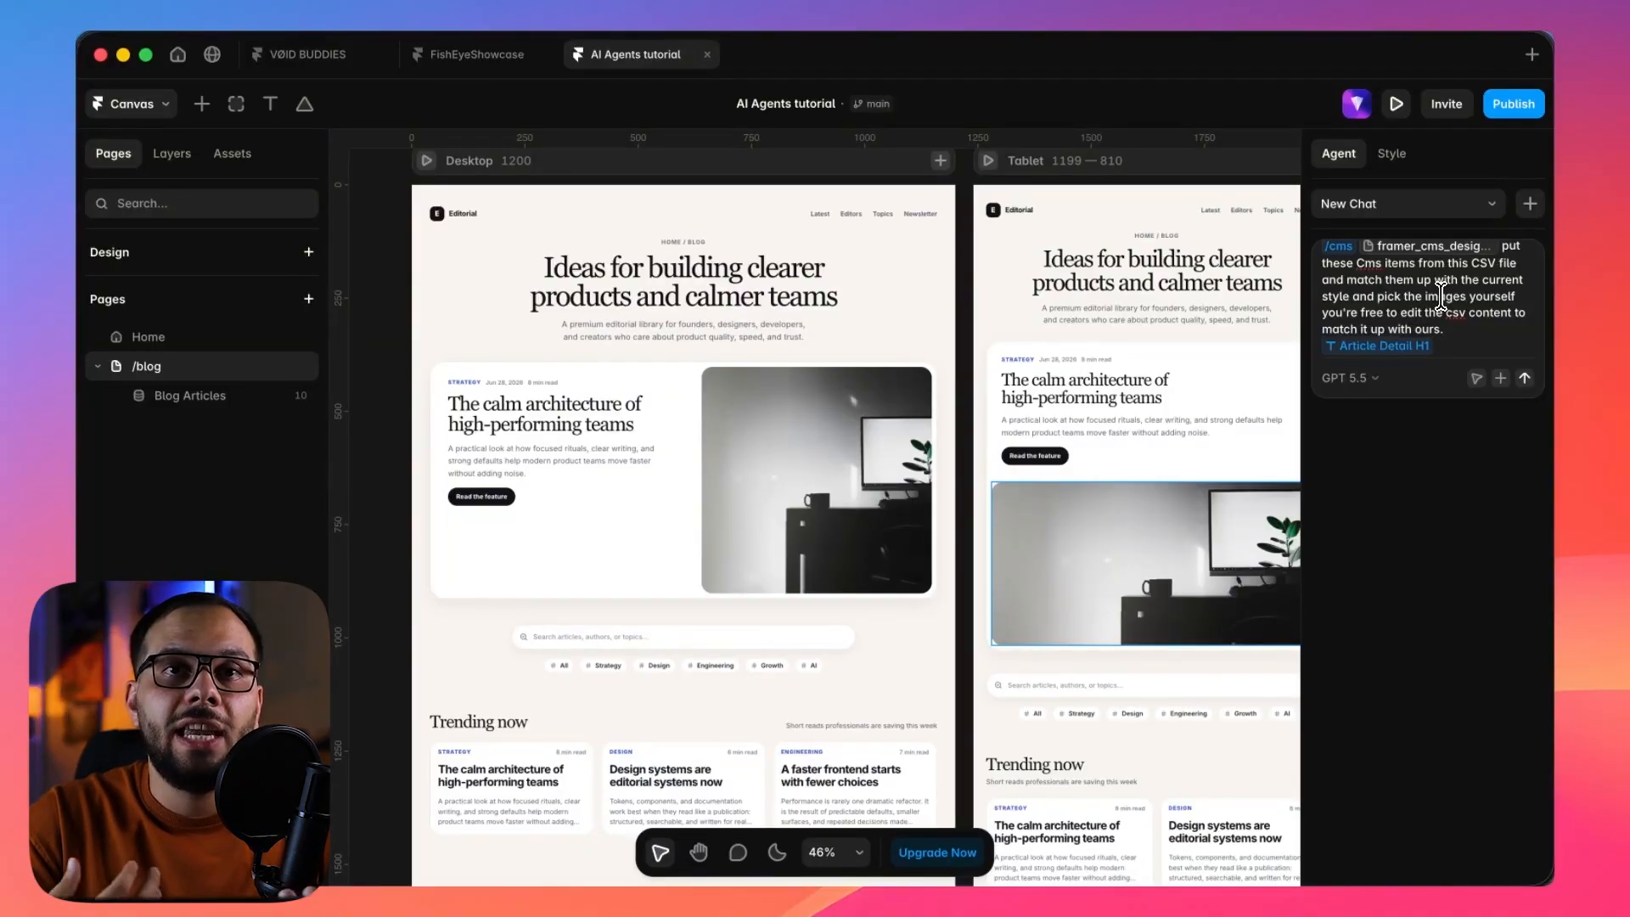
pyautogui.write('make the H1 title just a little bit smaller')
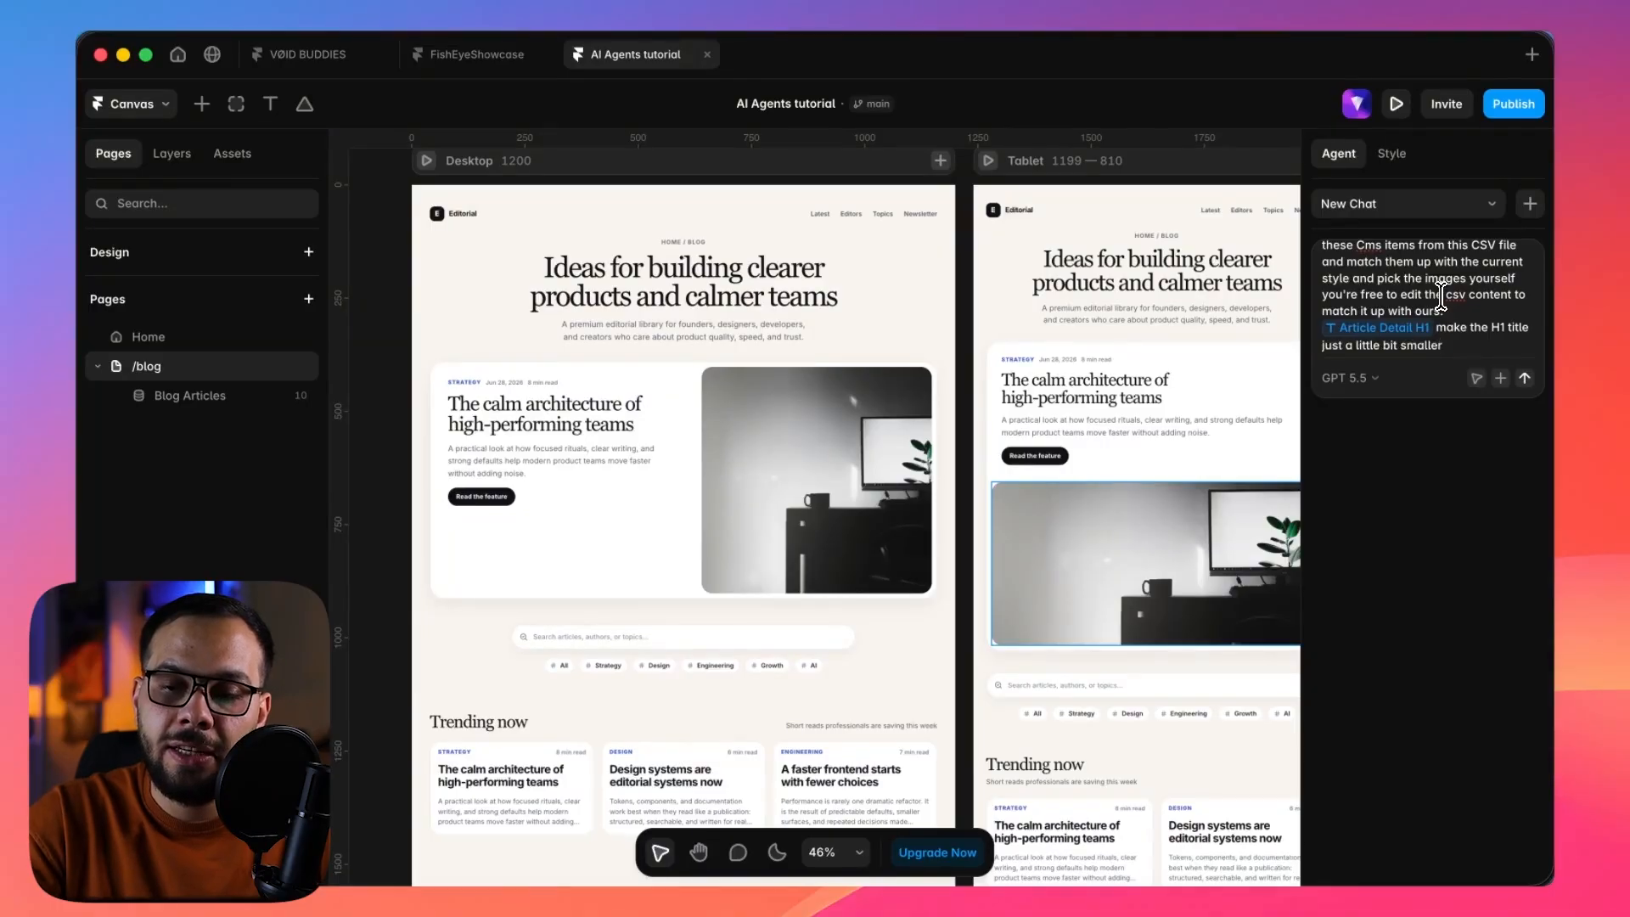
pyautogui.press('Return')
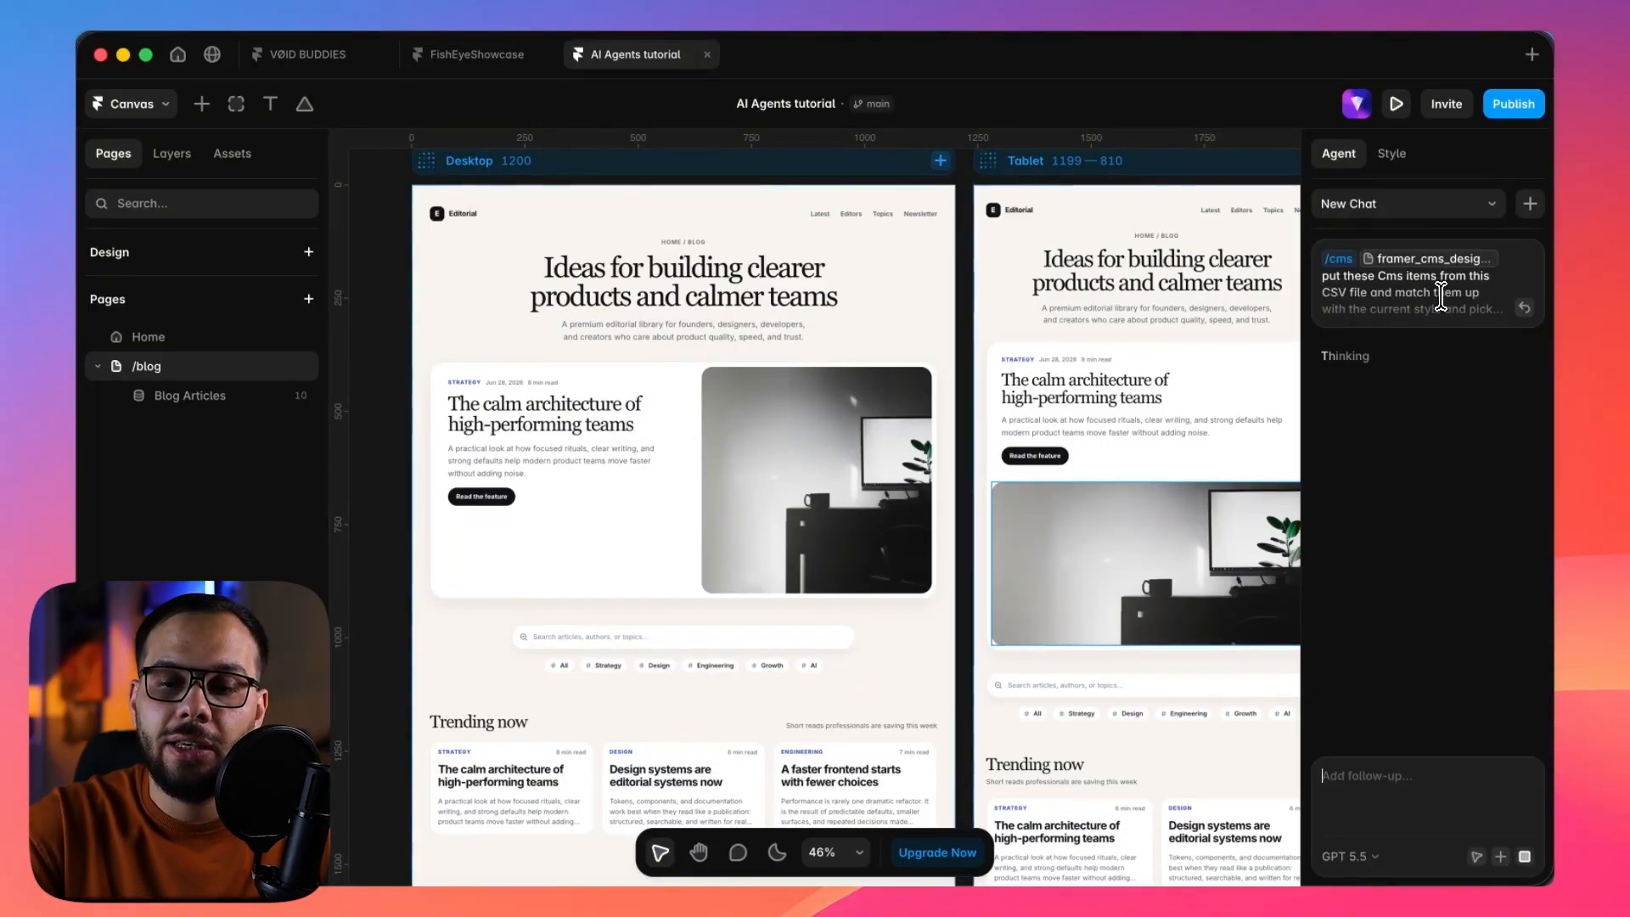
# Look over the /blog page's hero, search, Trending now and Latest articles sections, and return to the agent's progress.
pyautogui.scroll(1, 1150, 298)
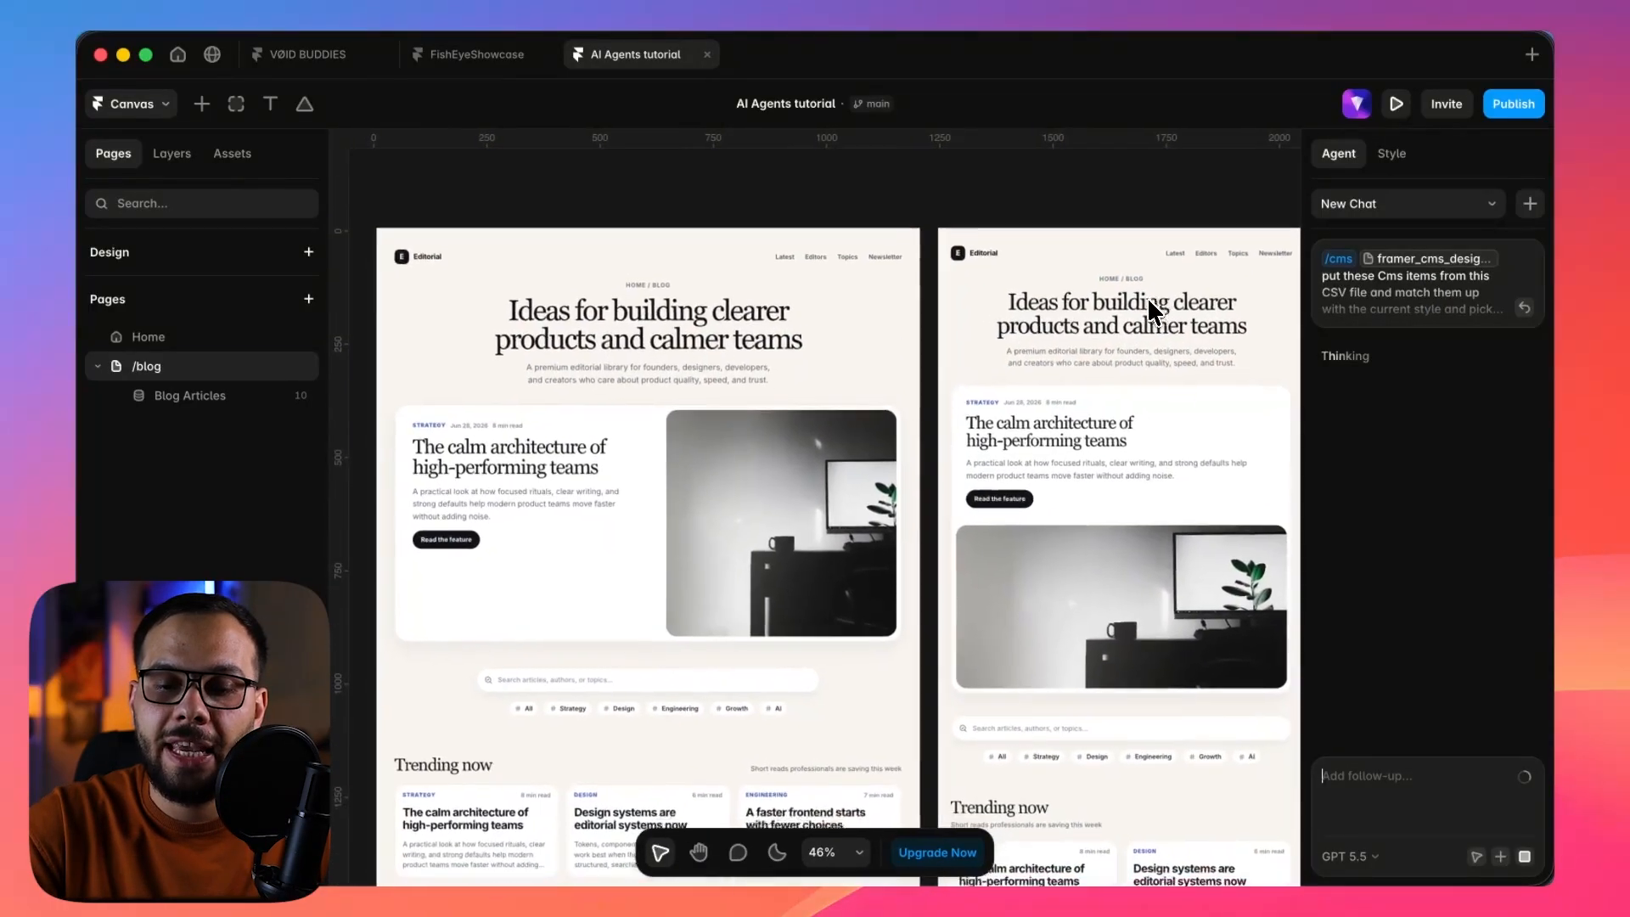
pyautogui.scroll(-5, 1147, 299)
pyautogui.scroll(4, 1144, 297)
pyautogui.scroll(-1, 782, 543)
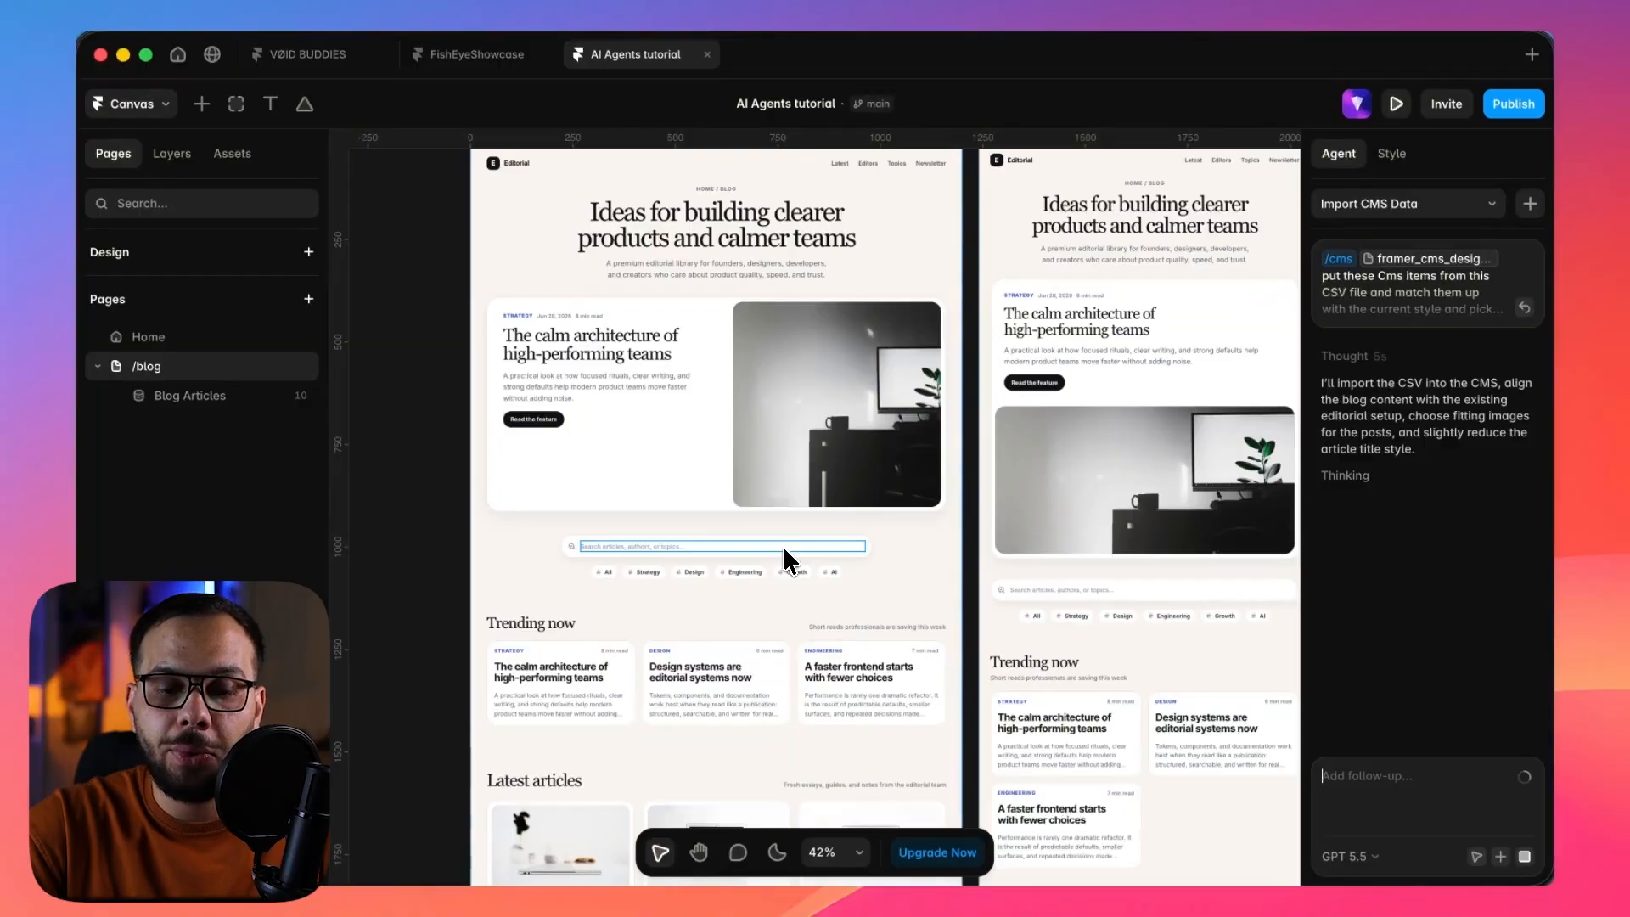
pyautogui.scroll(-1, 783, 545)
pyautogui.click(737, 620)
pyautogui.scroll(-2, 738, 623)
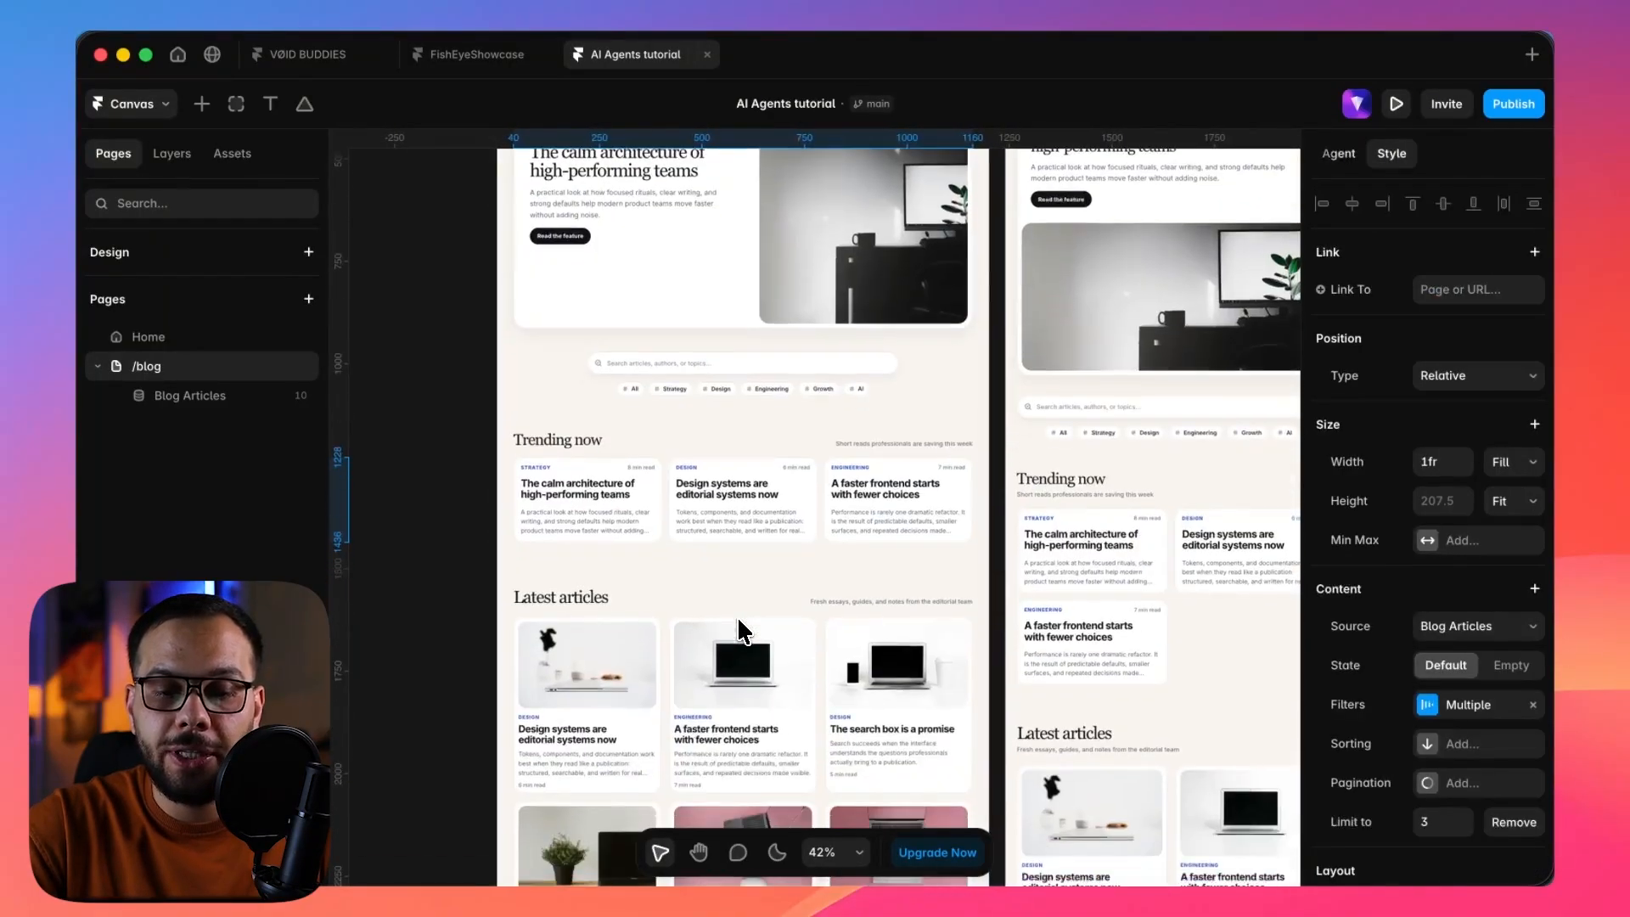
pyautogui.click(736, 547)
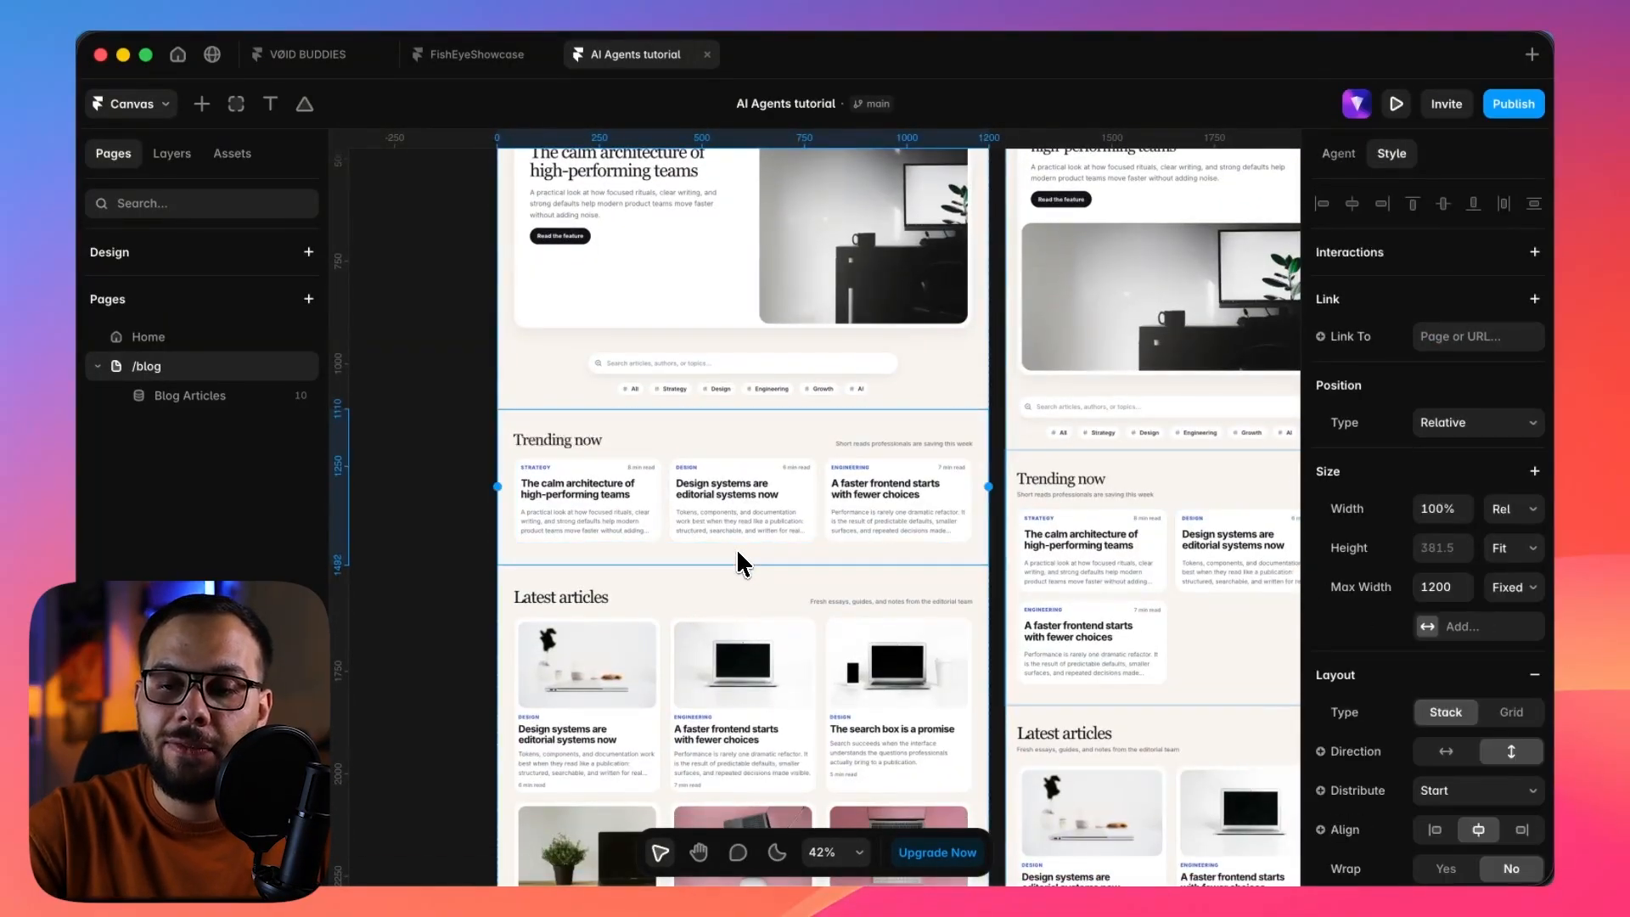
pyautogui.click(1342, 159)
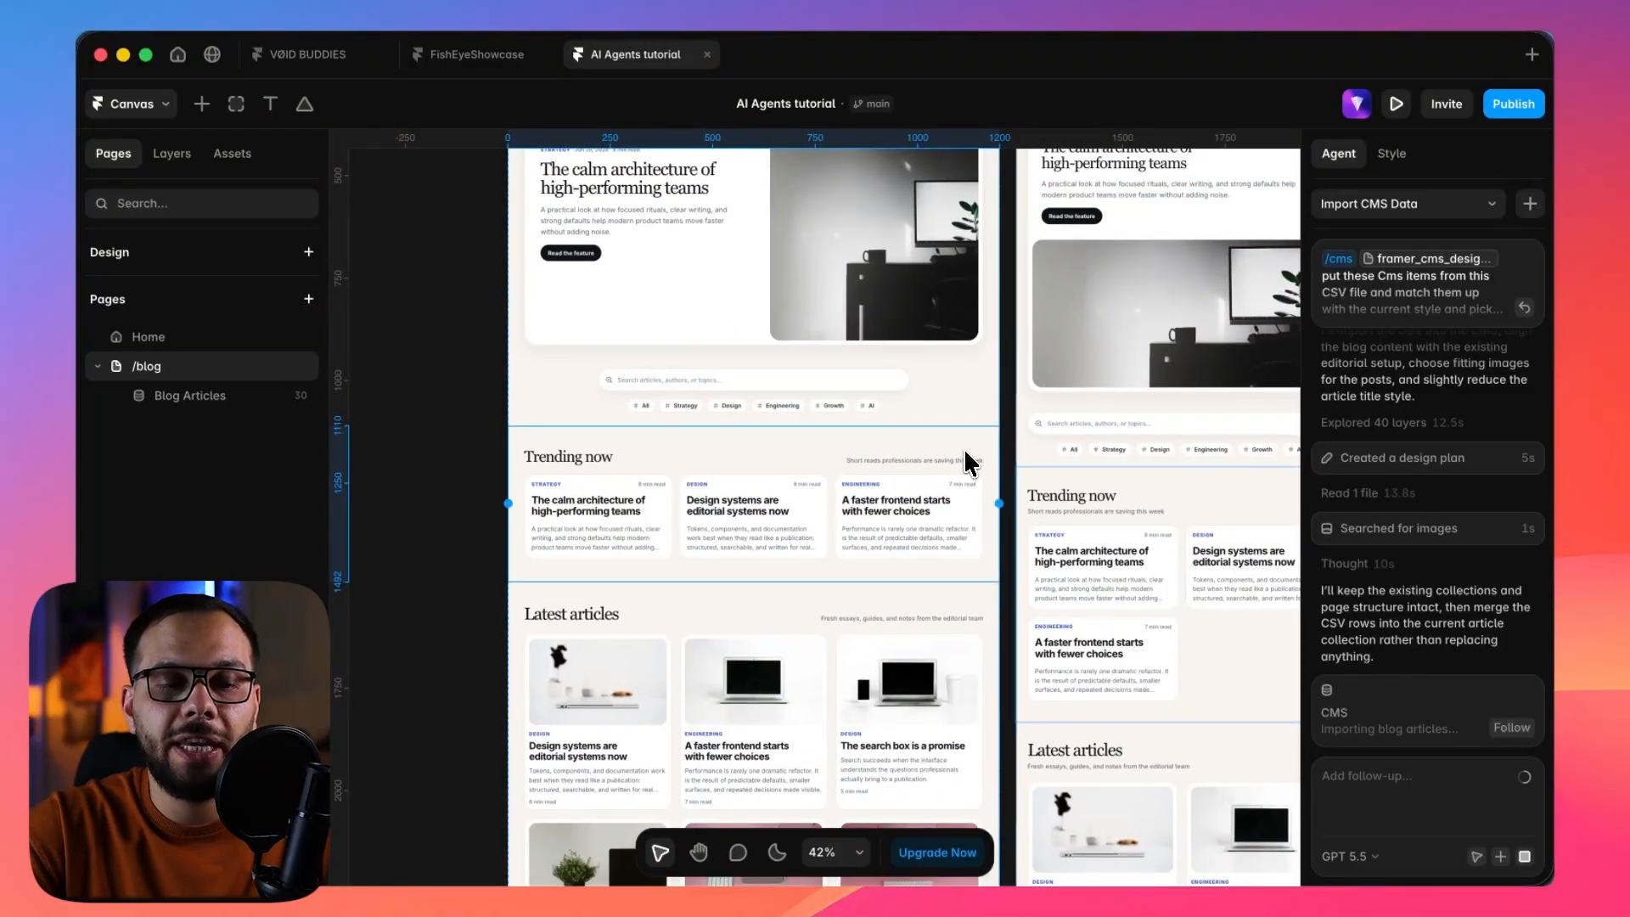
# Open the Blog Articles detail page and examine its layout through the author card, body text and next-article link.
pyautogui.click(233, 398)
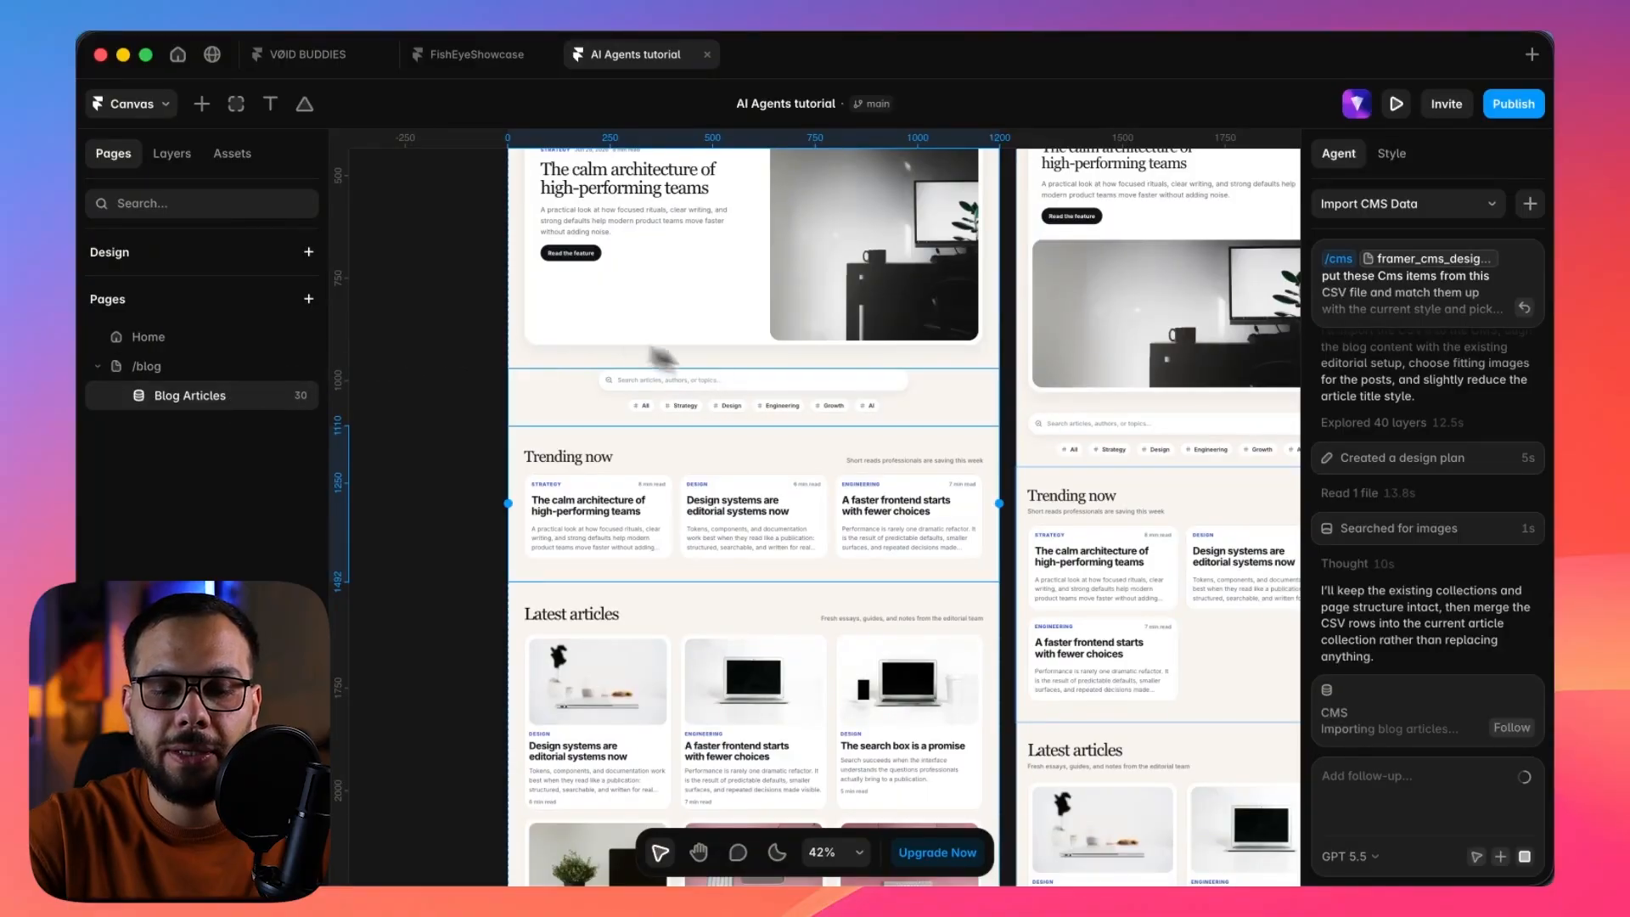
pyautogui.scroll(-1, 892, 458)
pyautogui.scroll(2, 891, 458)
pyautogui.hscroll(2, 891, 459)
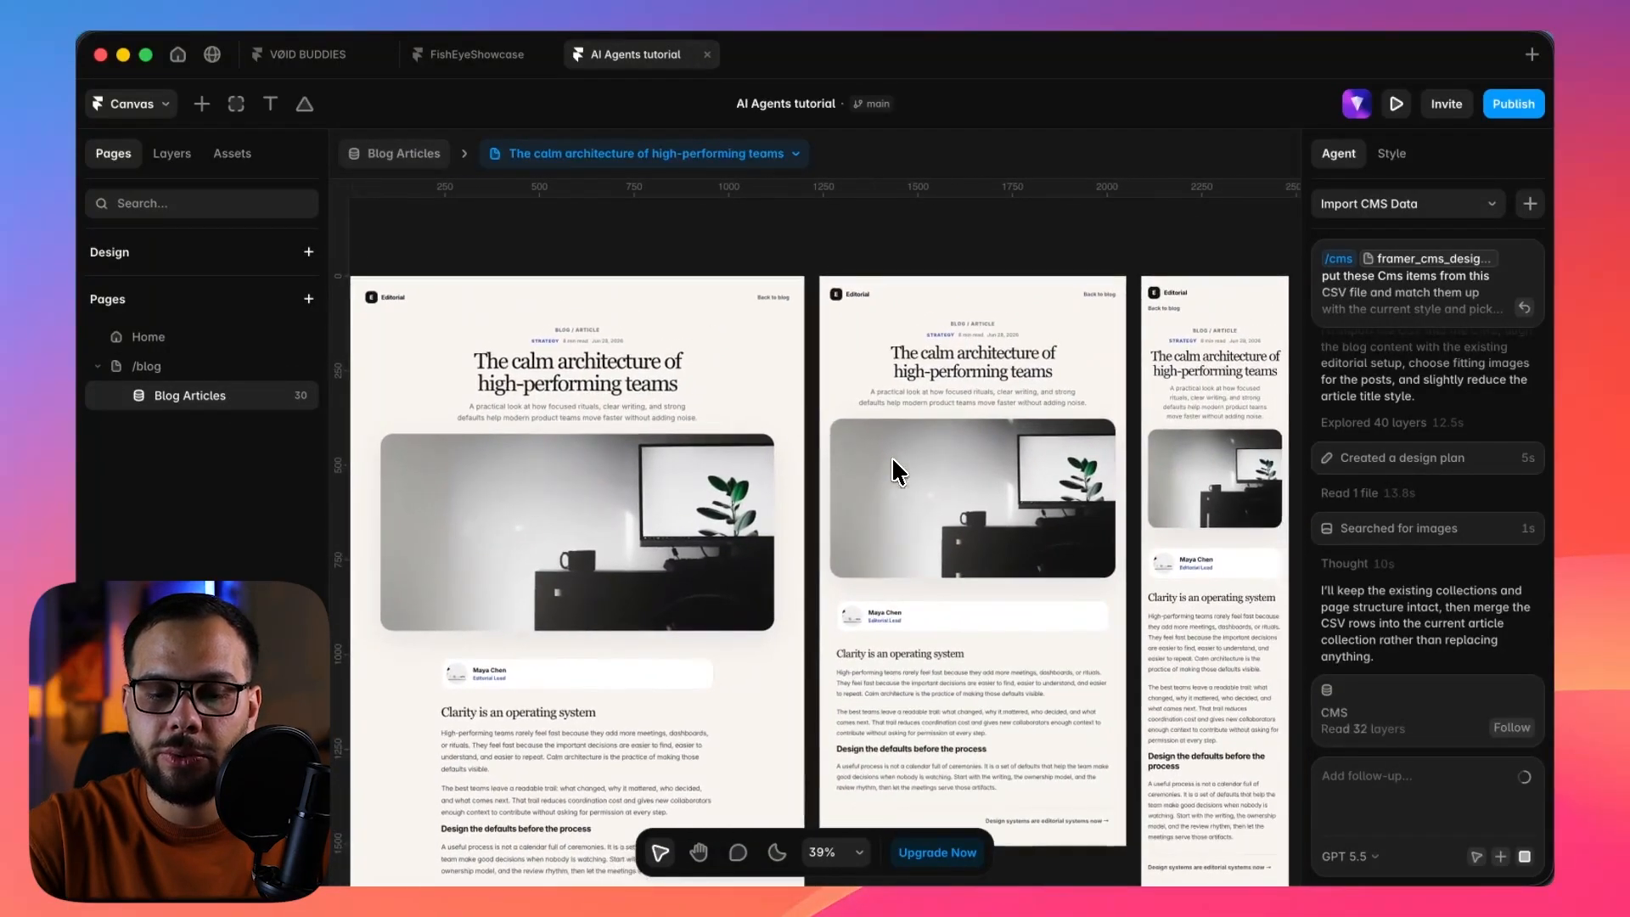
pyautogui.scroll(-1, 891, 458)
pyautogui.scroll(-5, 891, 463)
pyautogui.hscroll(-6, 892, 462)
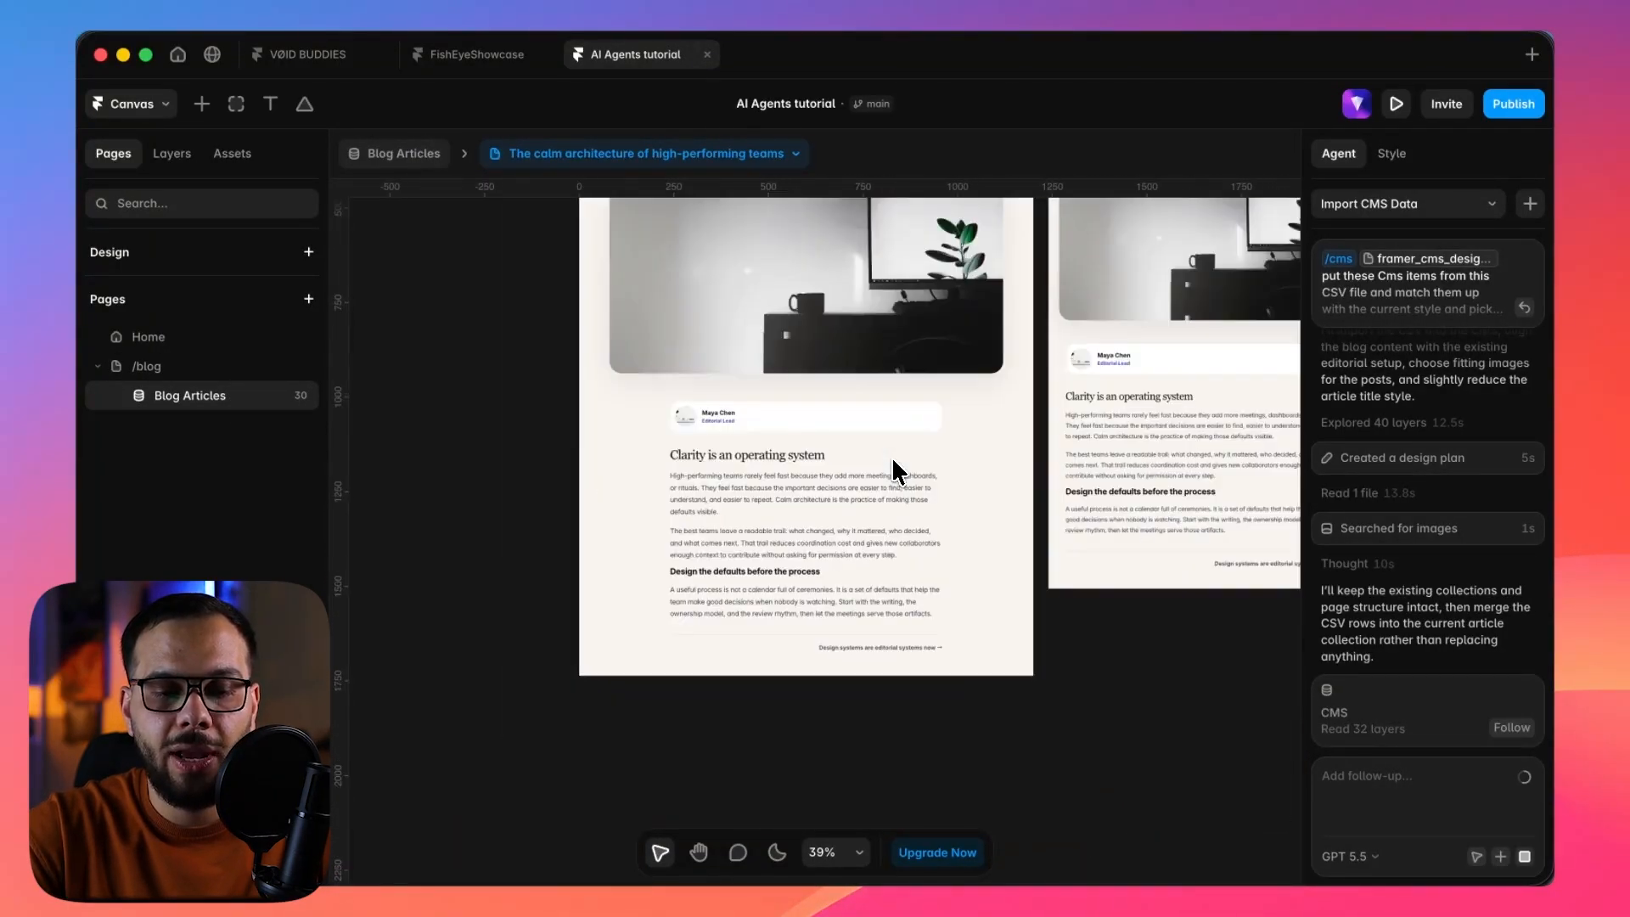
pyautogui.scroll(4, 765, 492)
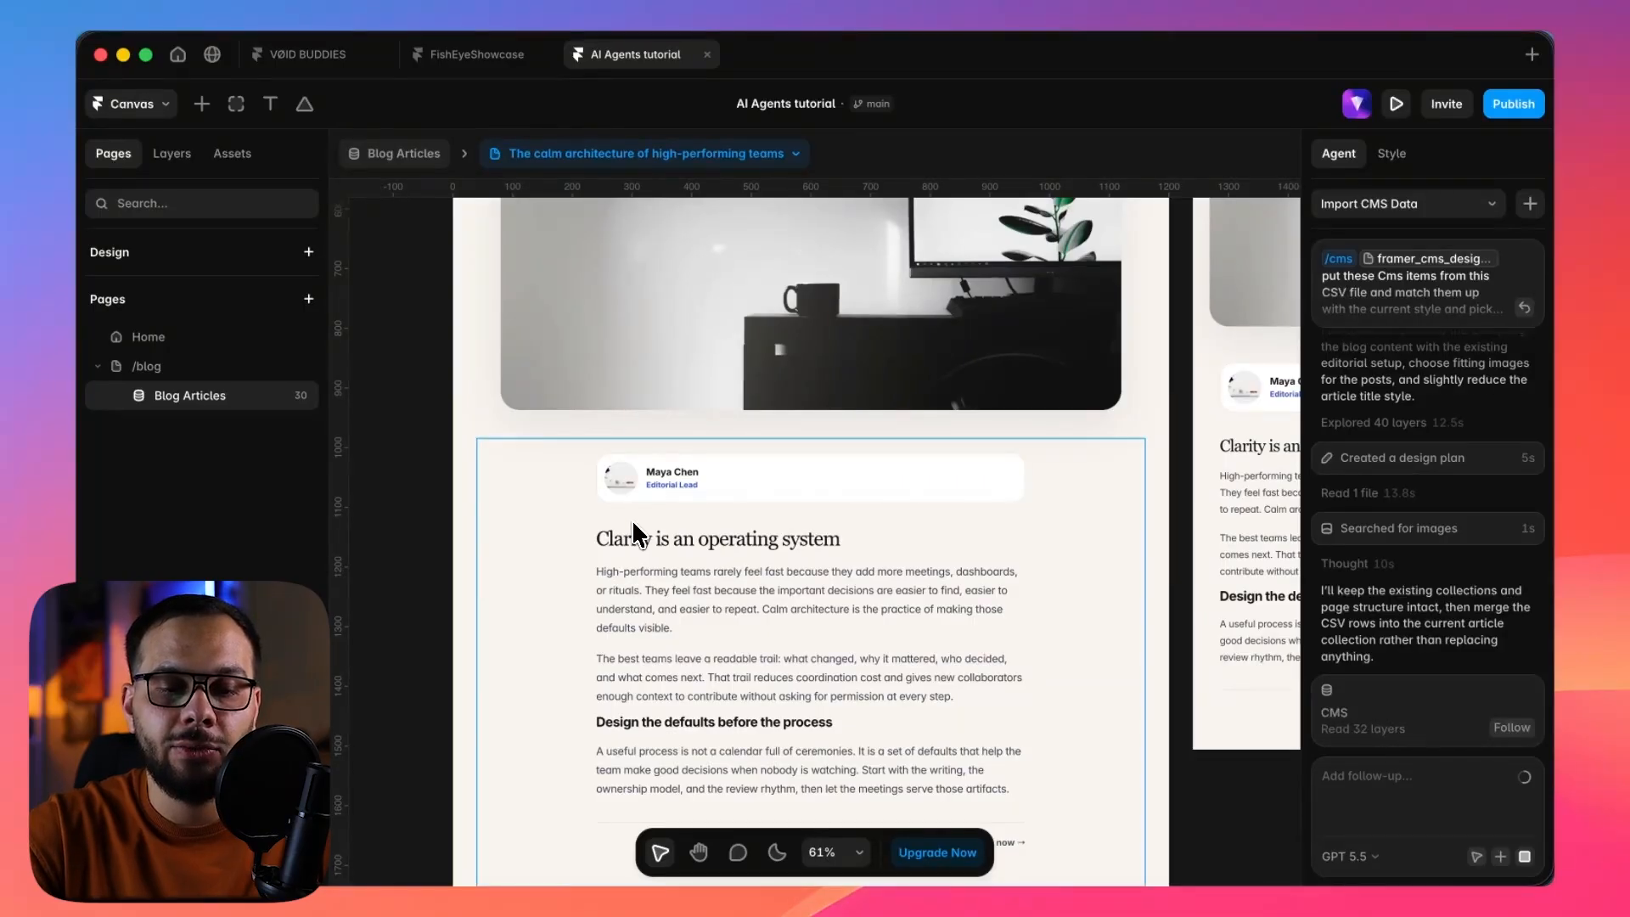
pyautogui.scroll(-2, 632, 518)
pyautogui.hscroll(2, 631, 518)
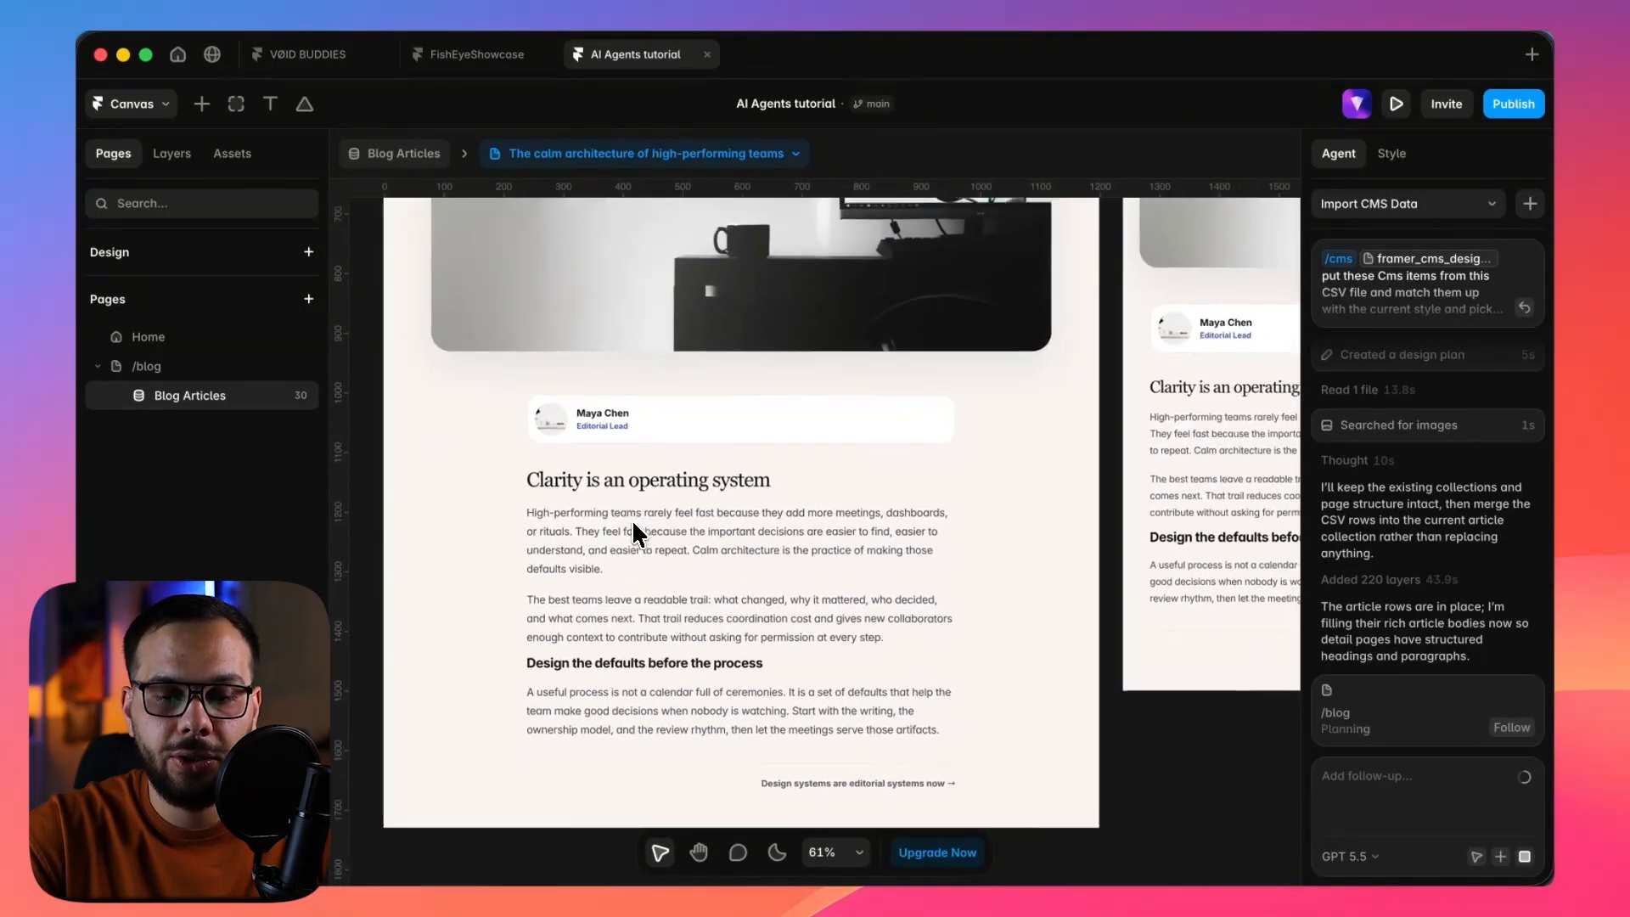
pyautogui.scroll(-1, 632, 518)
pyautogui.scroll(-3, 951, 690)
pyautogui.scroll(5, 950, 690)
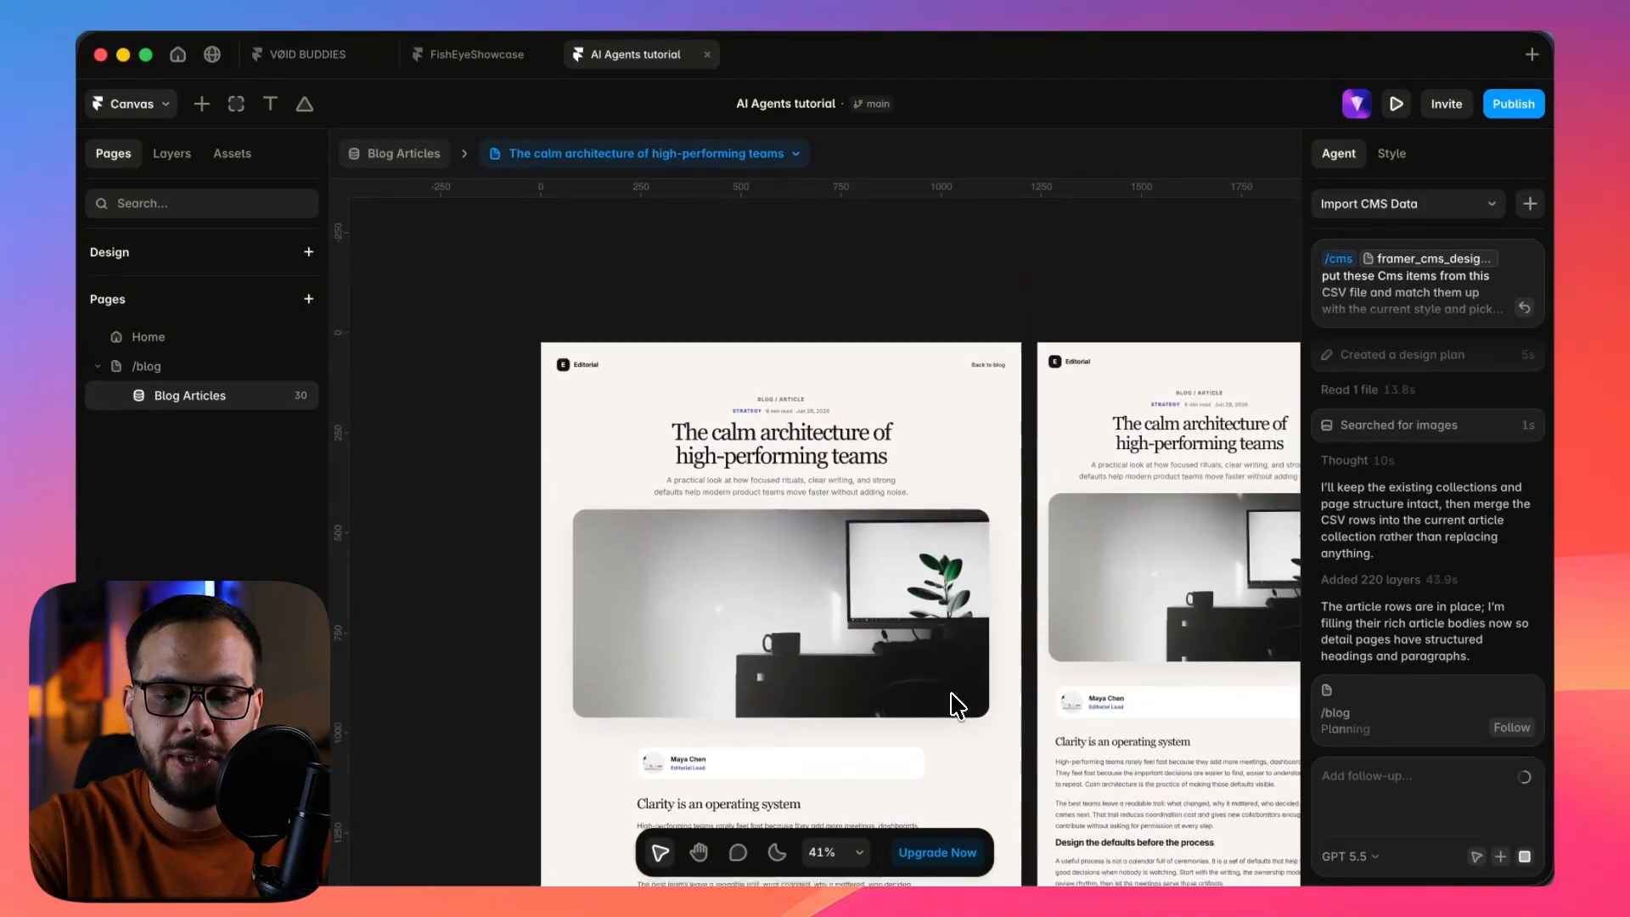
# Inspect the article header's title, metadata and excerpt up close on the Desktop breakpoint.
pyautogui.scroll(4, 842, 587)
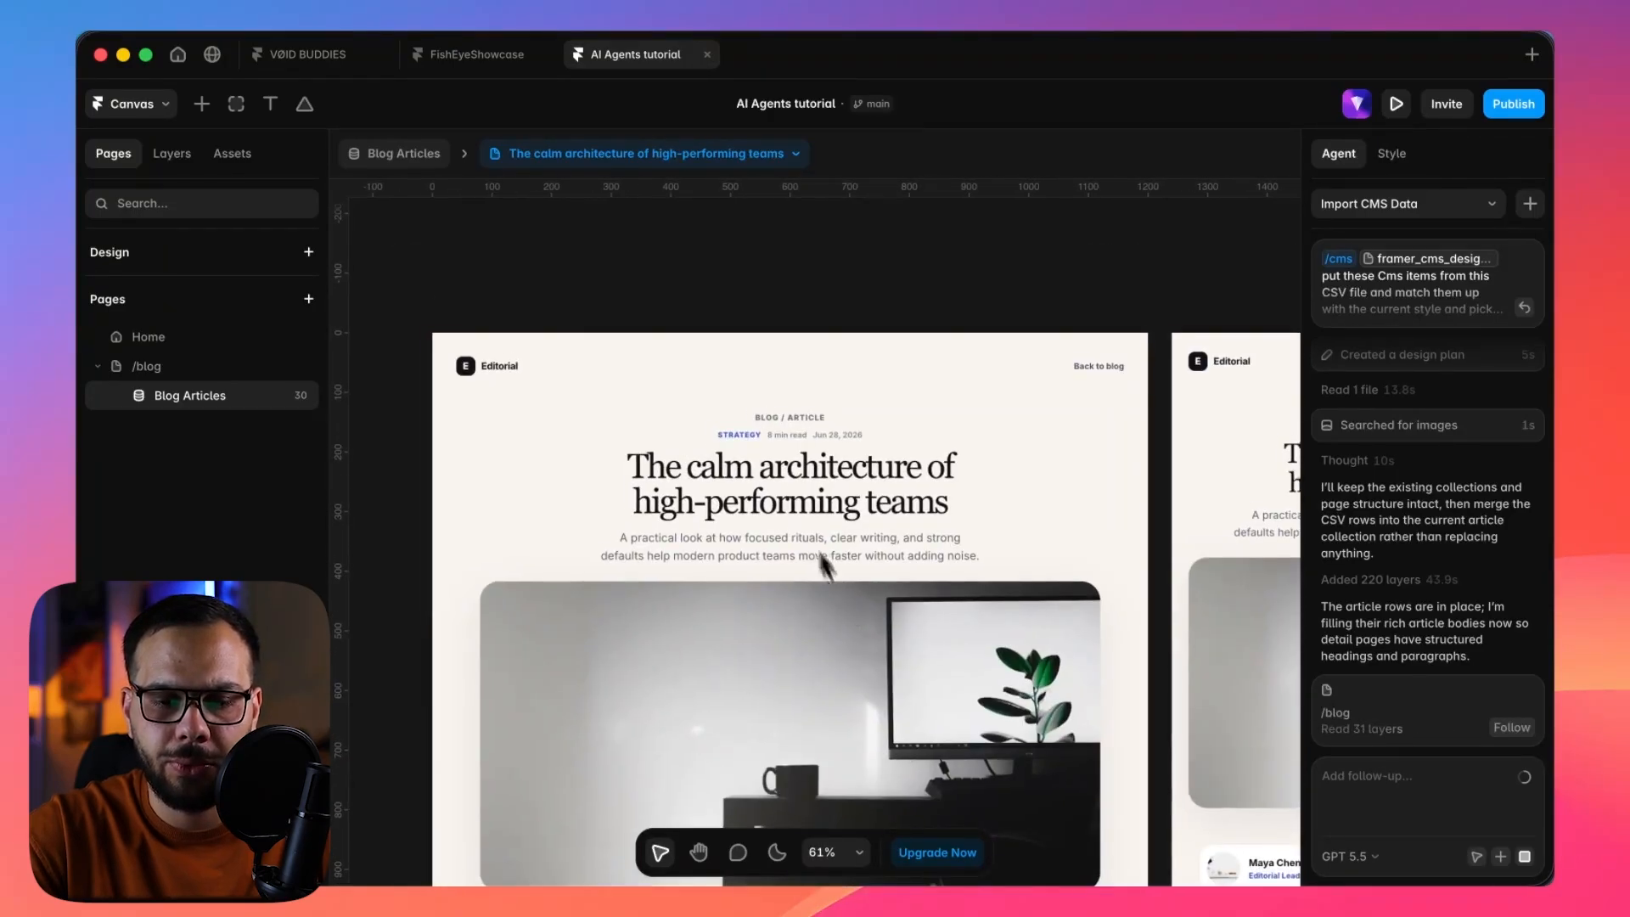
pyautogui.scroll(5, 787, 445)
pyautogui.scroll(-1, 787, 445)
pyautogui.scroll(1, 788, 450)
pyautogui.scroll(-5, 788, 450)
pyautogui.scroll(2, 787, 445)
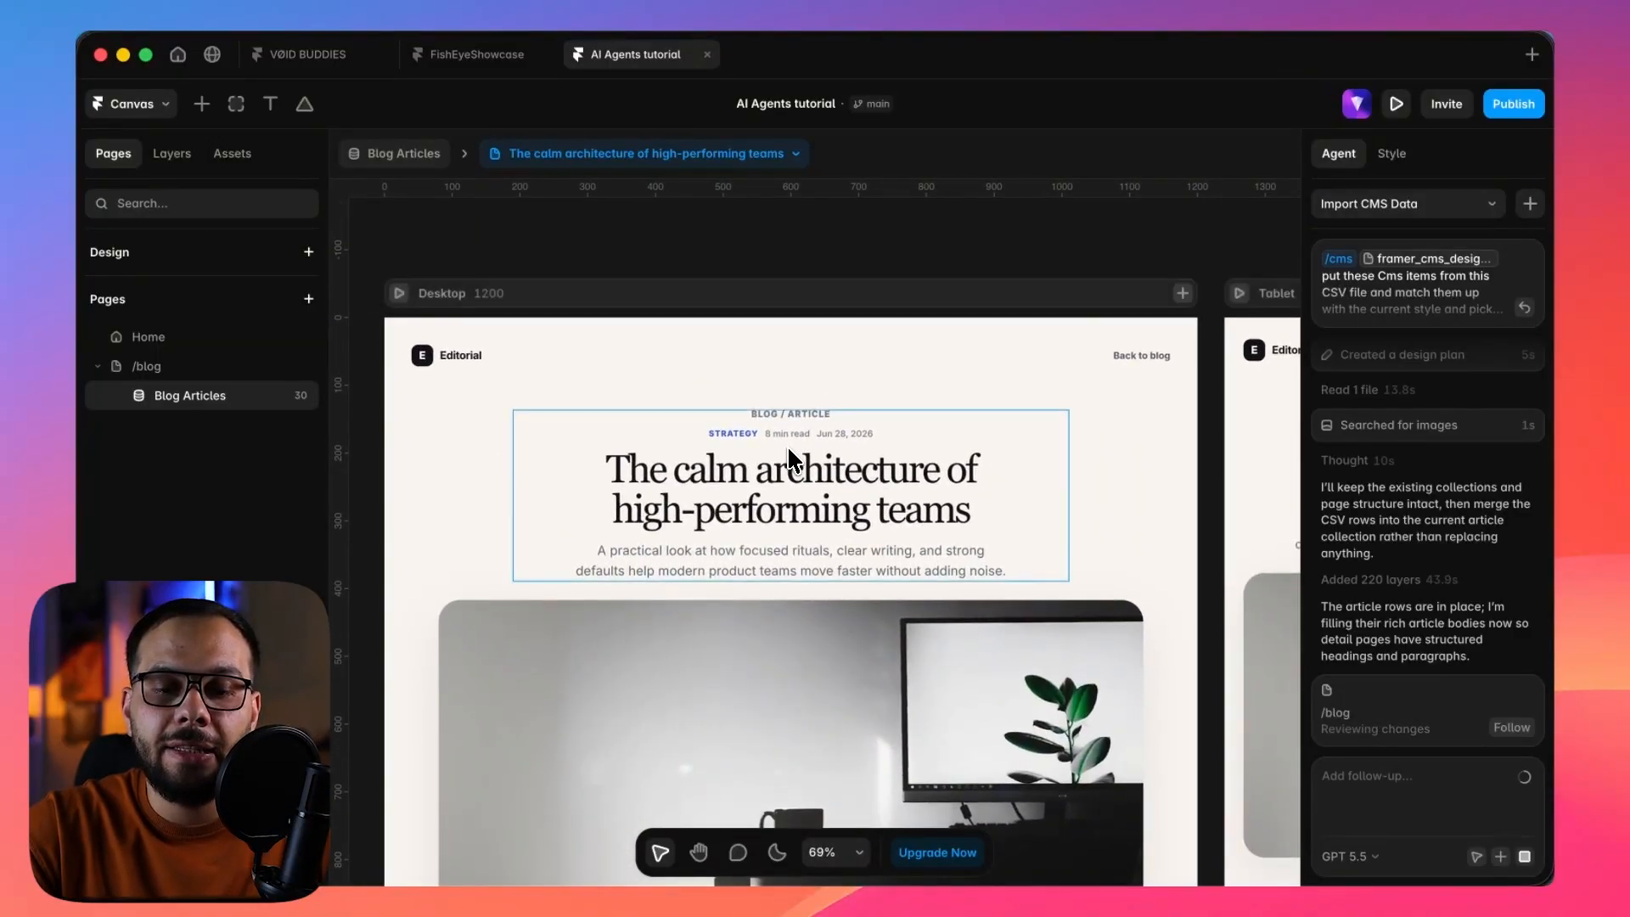
pyautogui.scroll(-1, 788, 445)
pyautogui.scroll(-3, 786, 445)
pyautogui.click(776, 460)
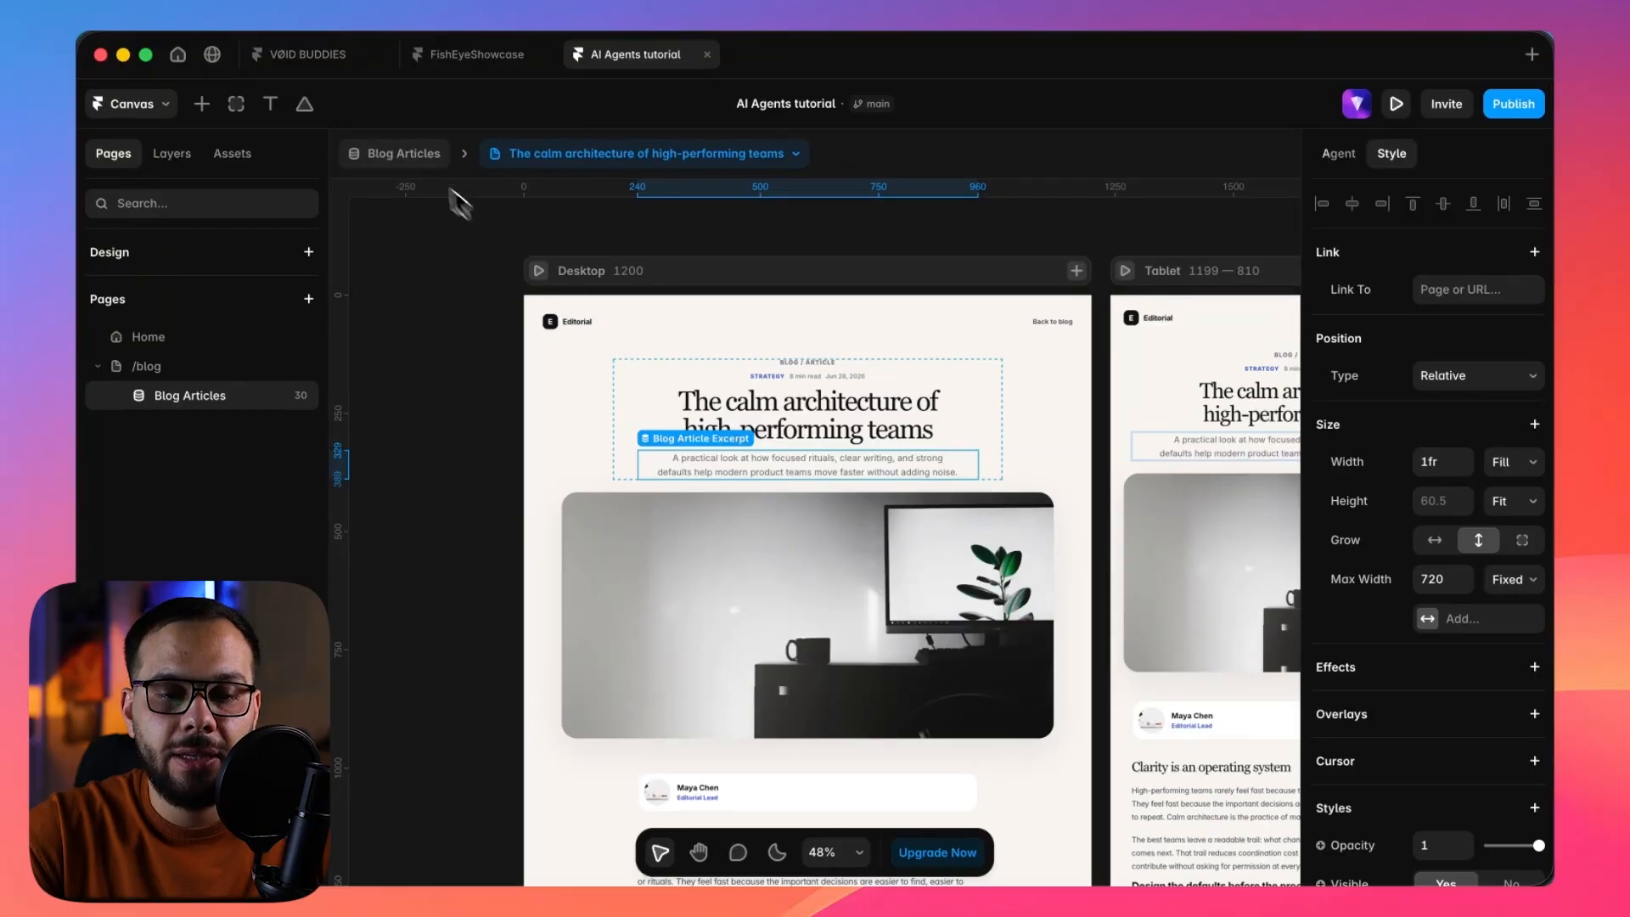
# Return to the /blog page, review its Desktop, Tablet and Phone breakpoints, and check the agent's import progress.
pyautogui.click(407, 154)
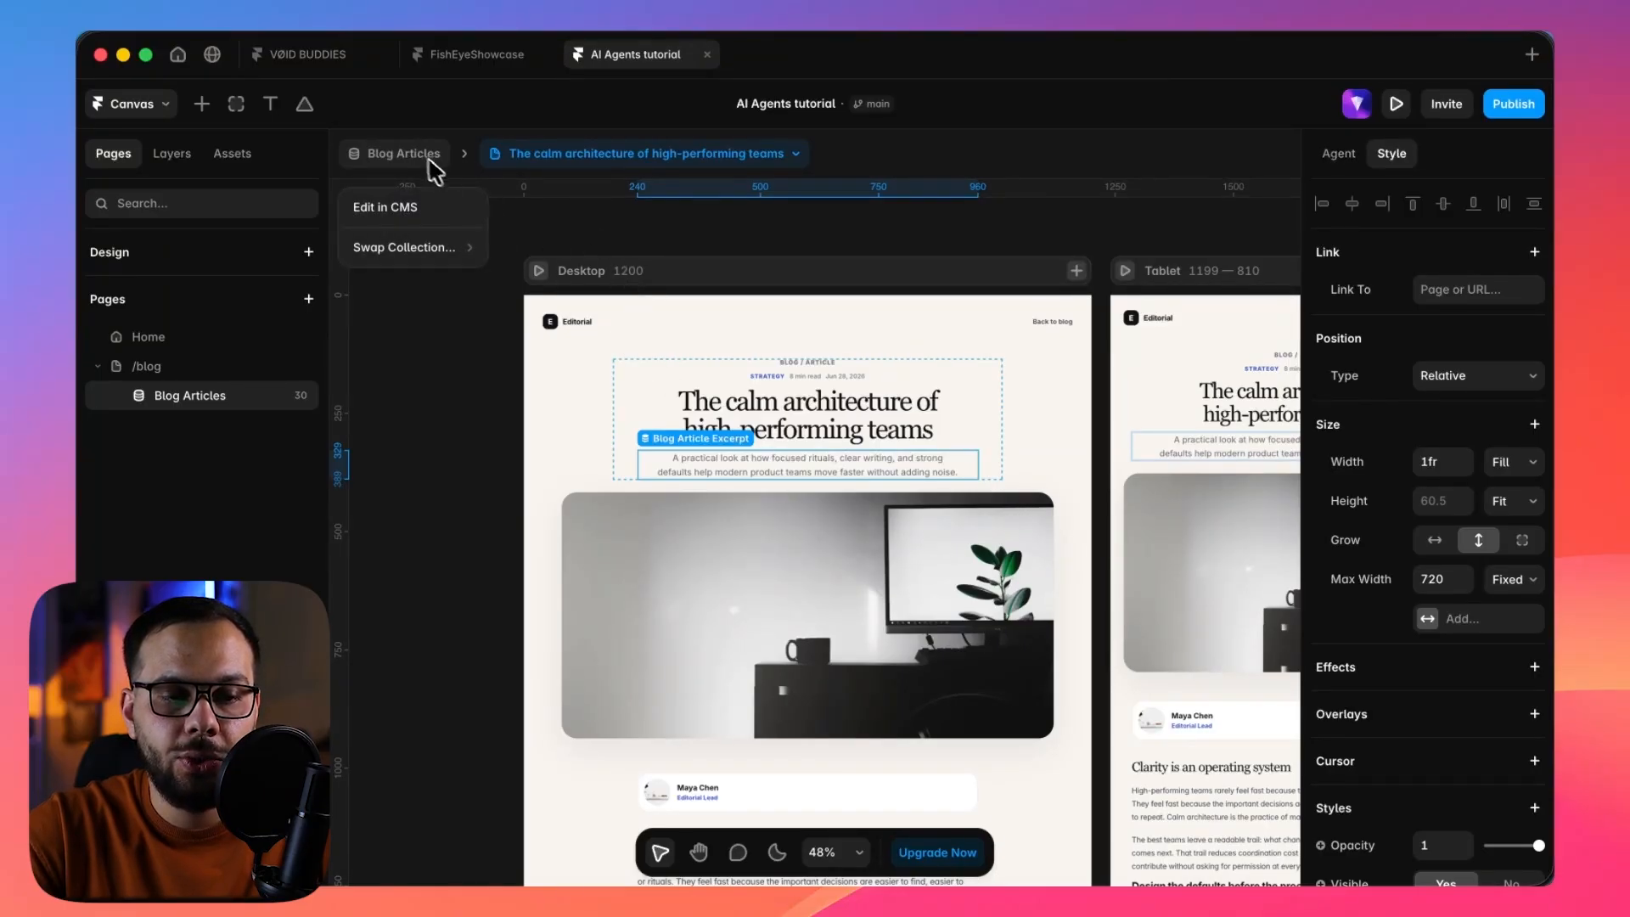
pyautogui.click(160, 367)
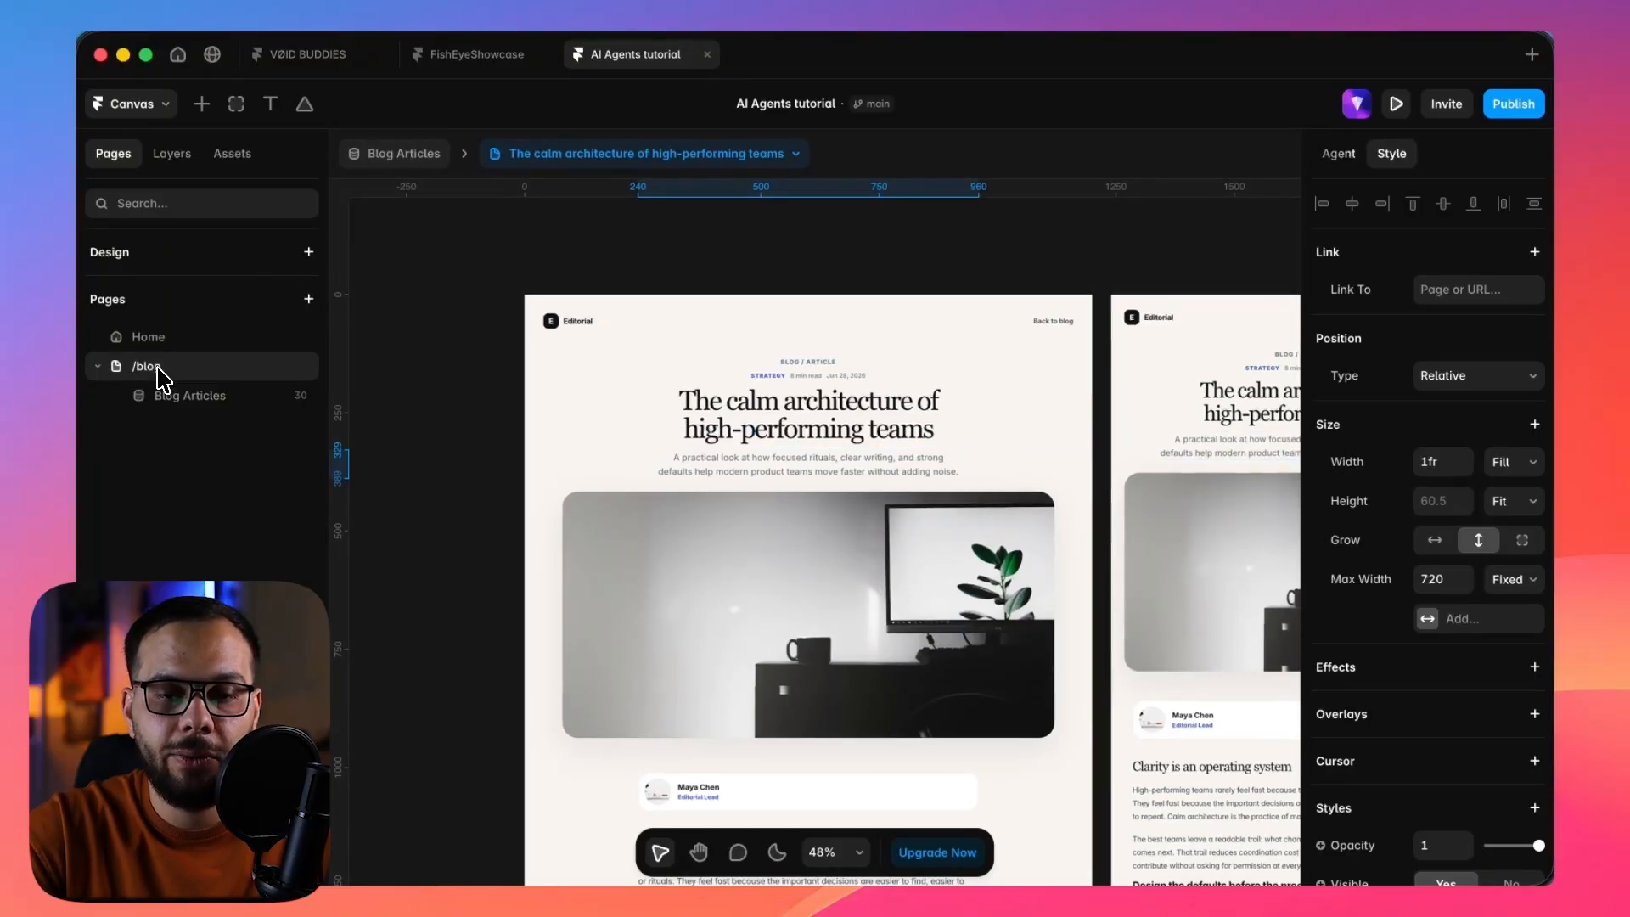
pyautogui.click(759, 271)
pyautogui.scroll(-5, 753, 255)
pyautogui.scroll(-5, 753, 265)
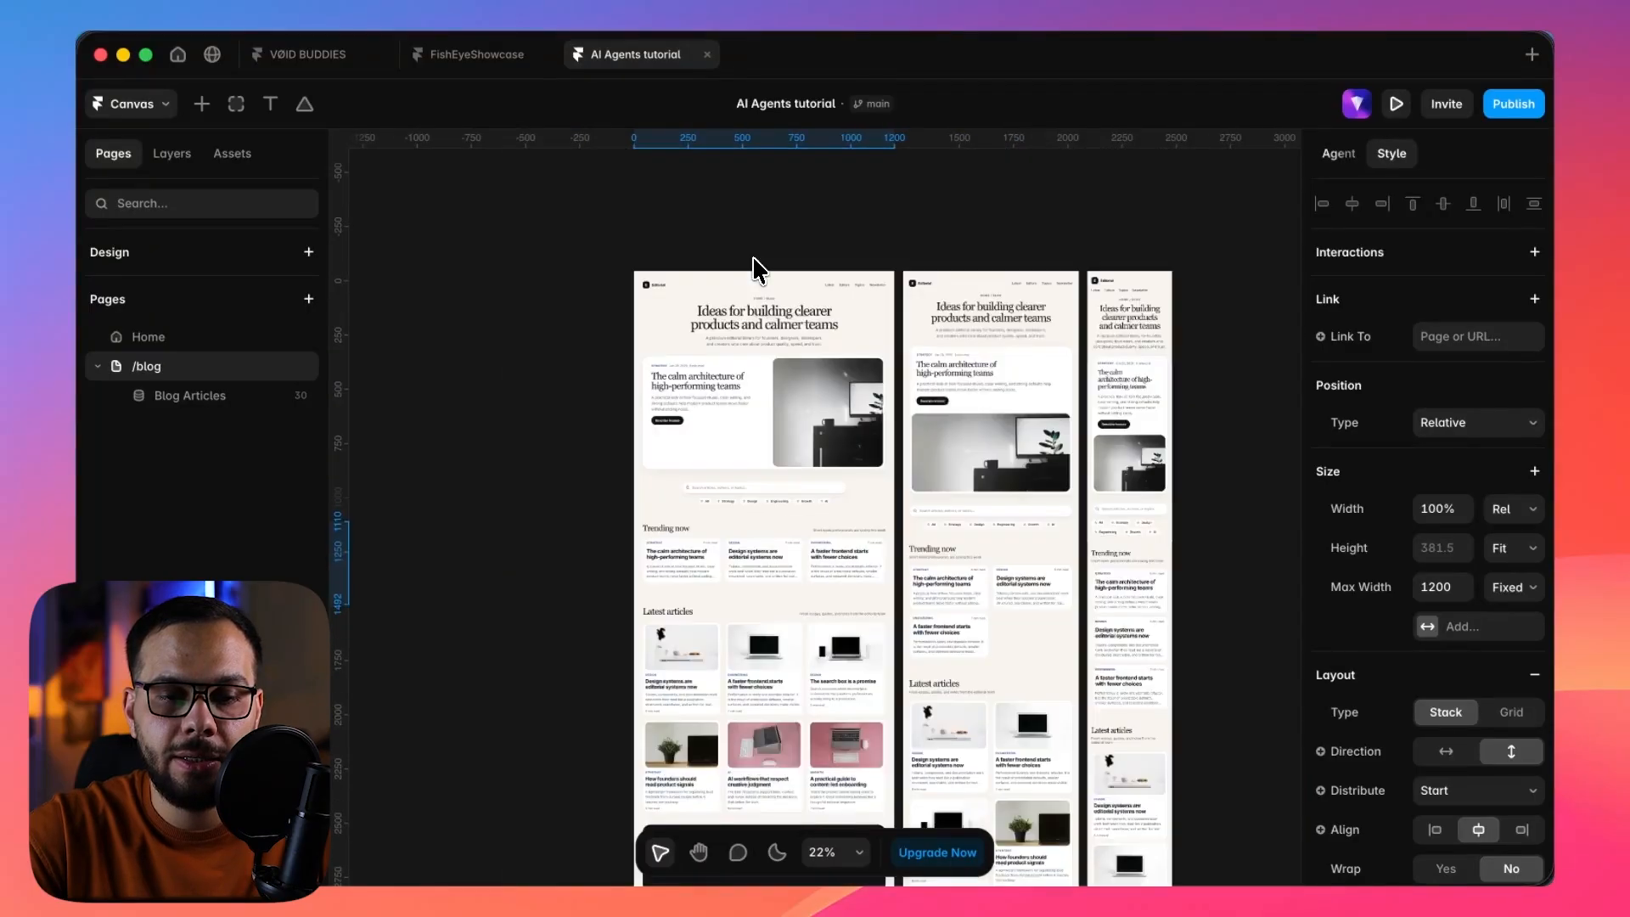
pyautogui.click(644, 283)
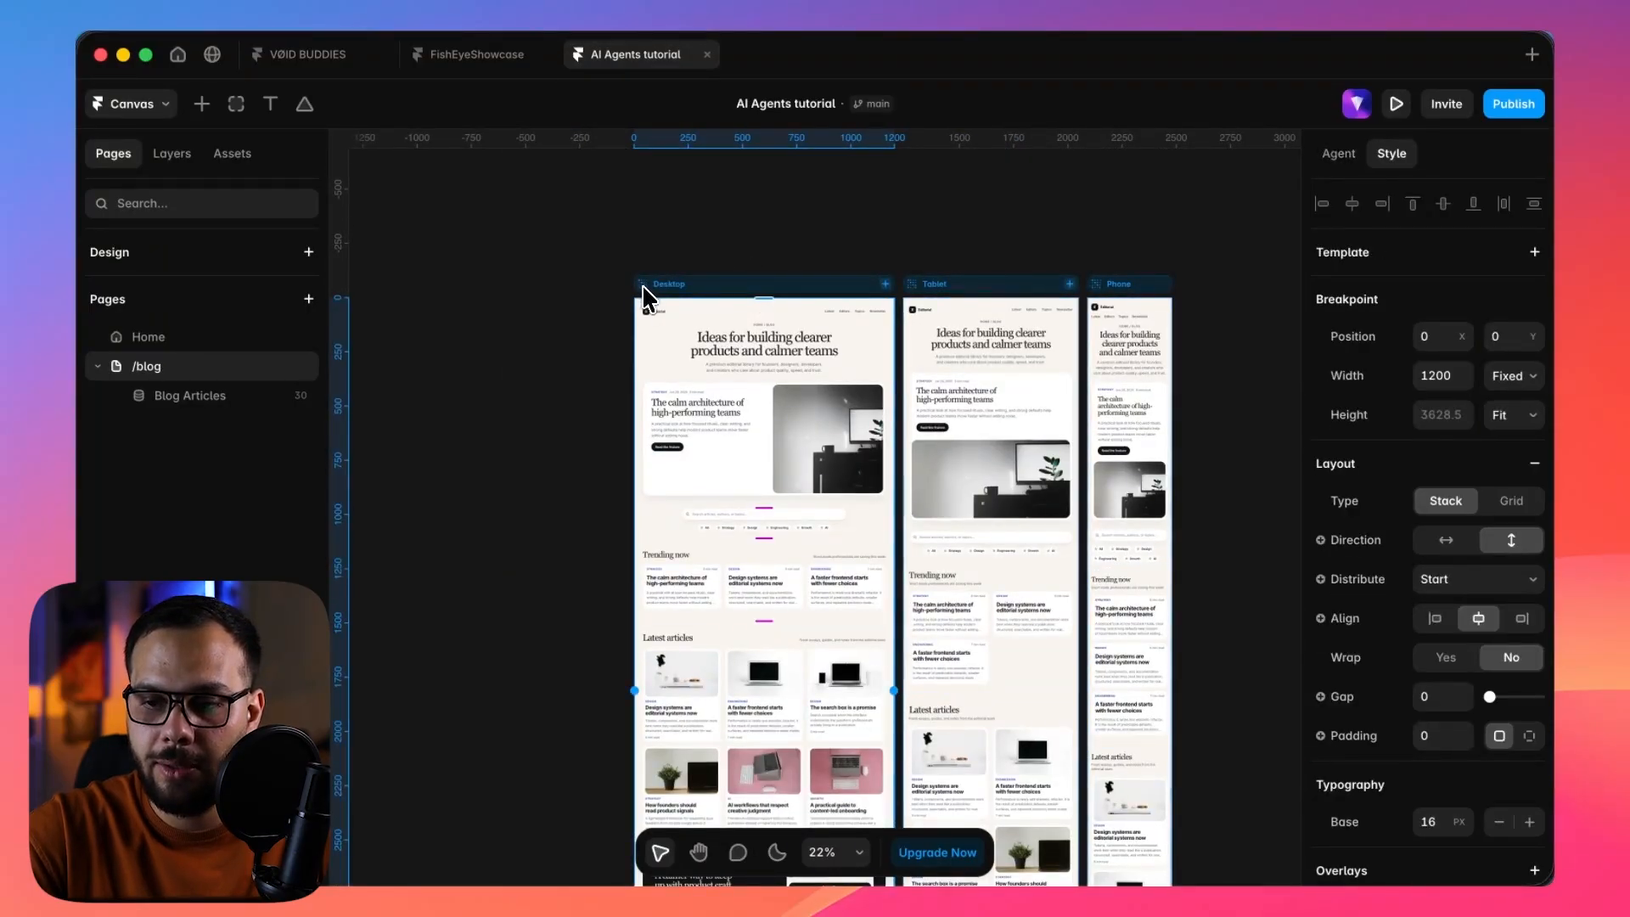
pyautogui.click(1338, 154)
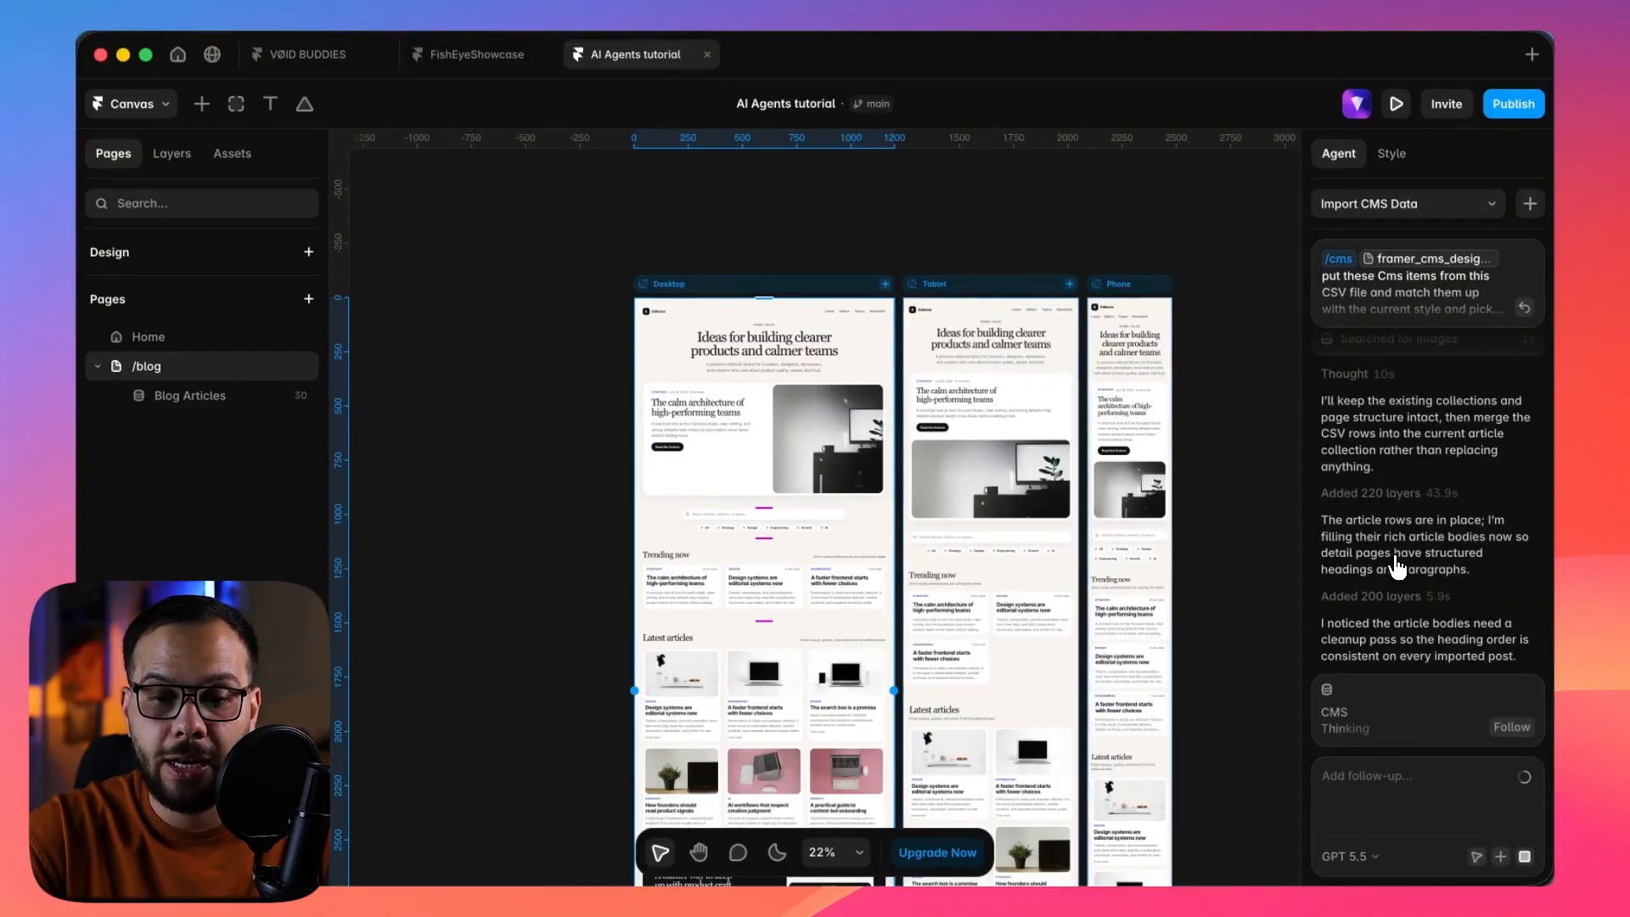
pyautogui.scroll(1, 787, 352)
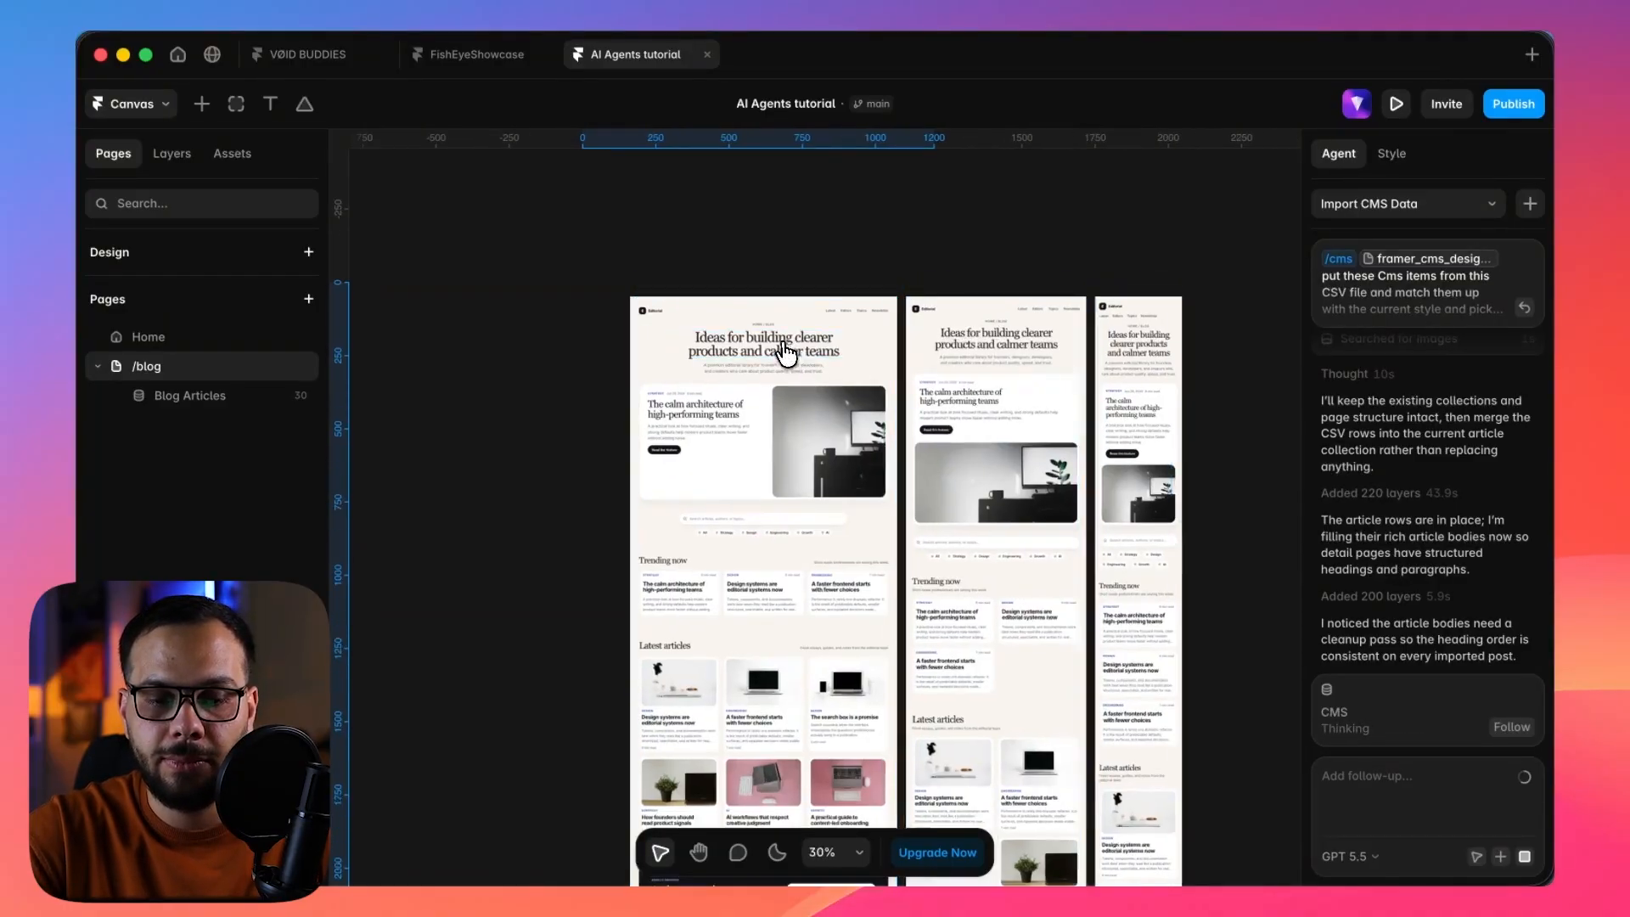
pyautogui.scroll(3, 787, 352)
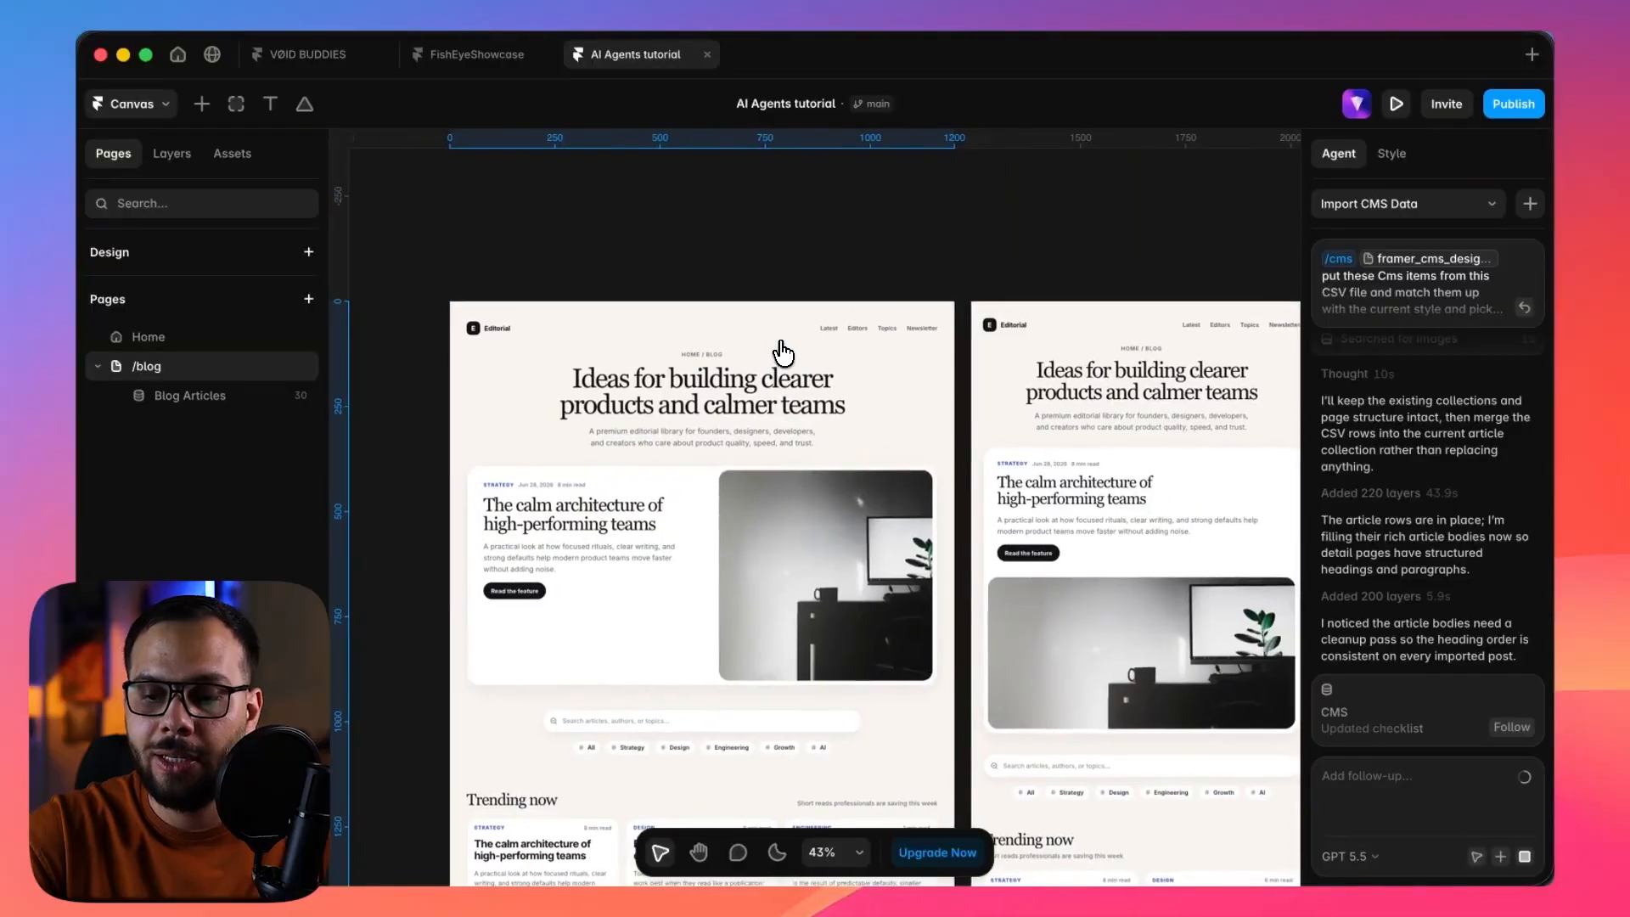
pyautogui.scroll(-2, 783, 352)
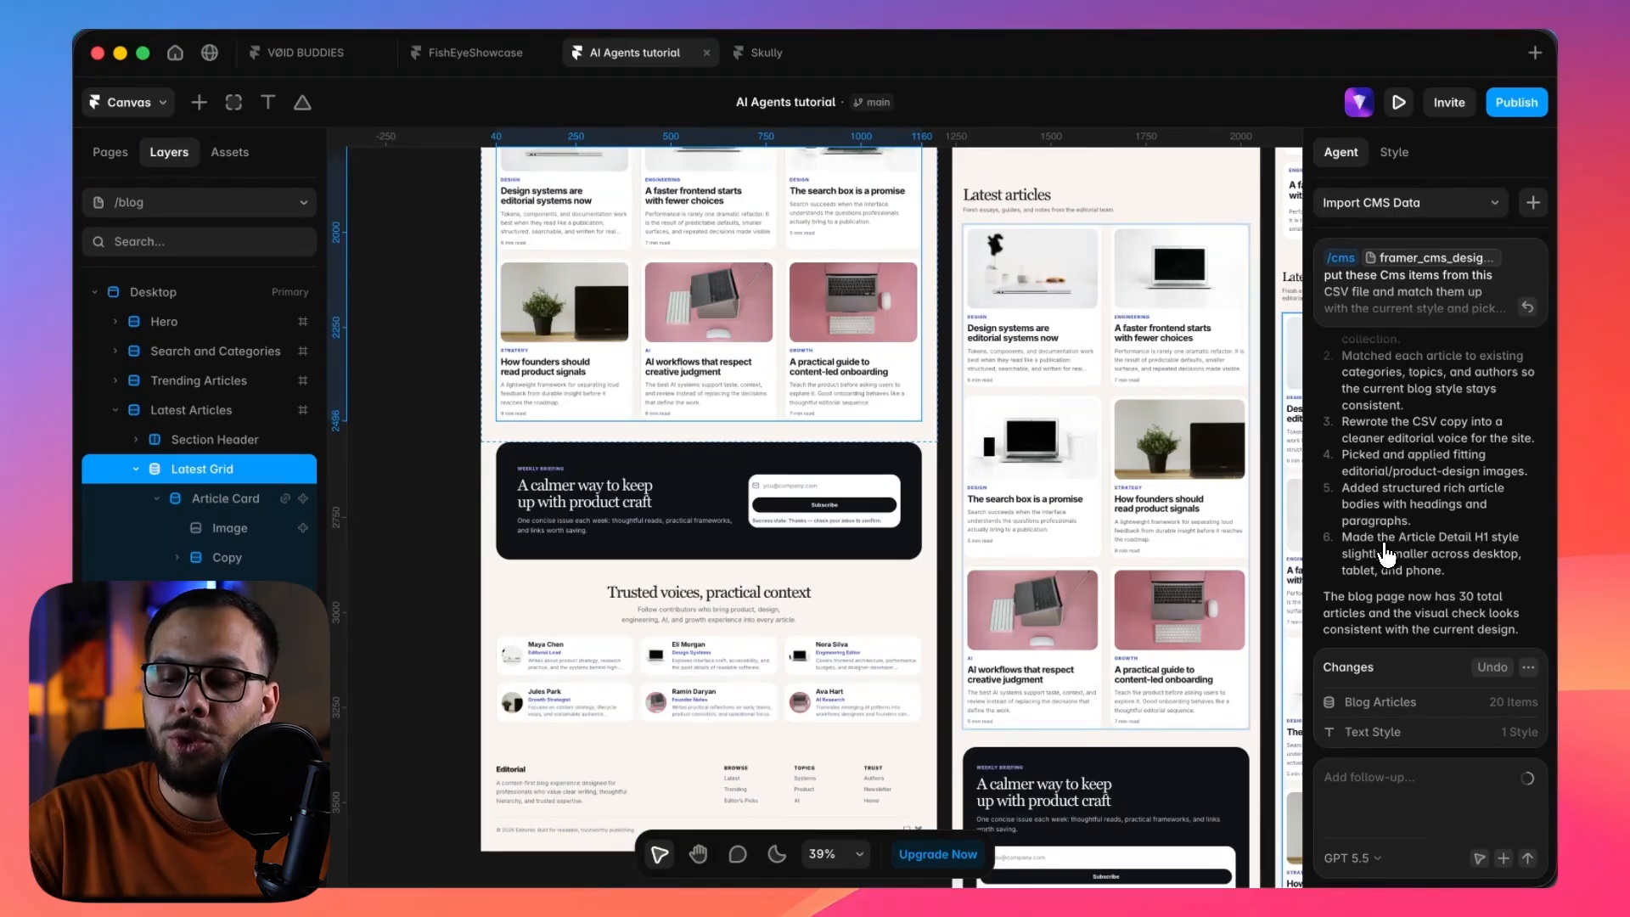
# Open the changed Blog Articles collection in the CMS, look through its items, and bring up the choice of workspace views.
pyautogui.click(1532, 708)
pyautogui.scroll(-5, 1075, 610)
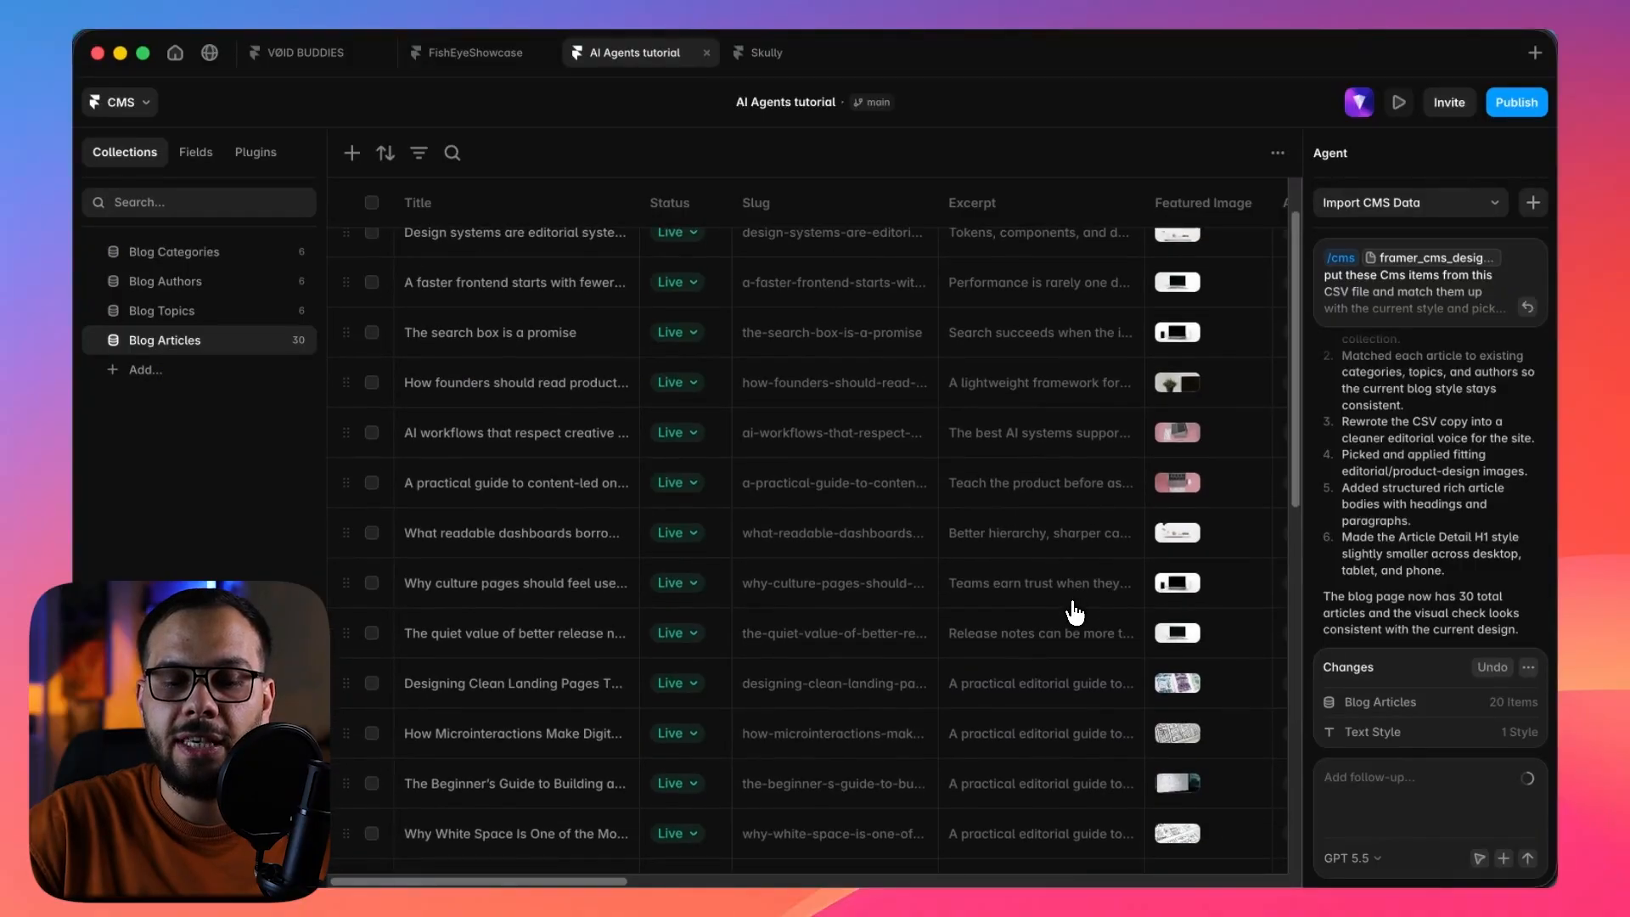
pyautogui.scroll(-10, 1075, 609)
pyautogui.scroll(15, 1075, 612)
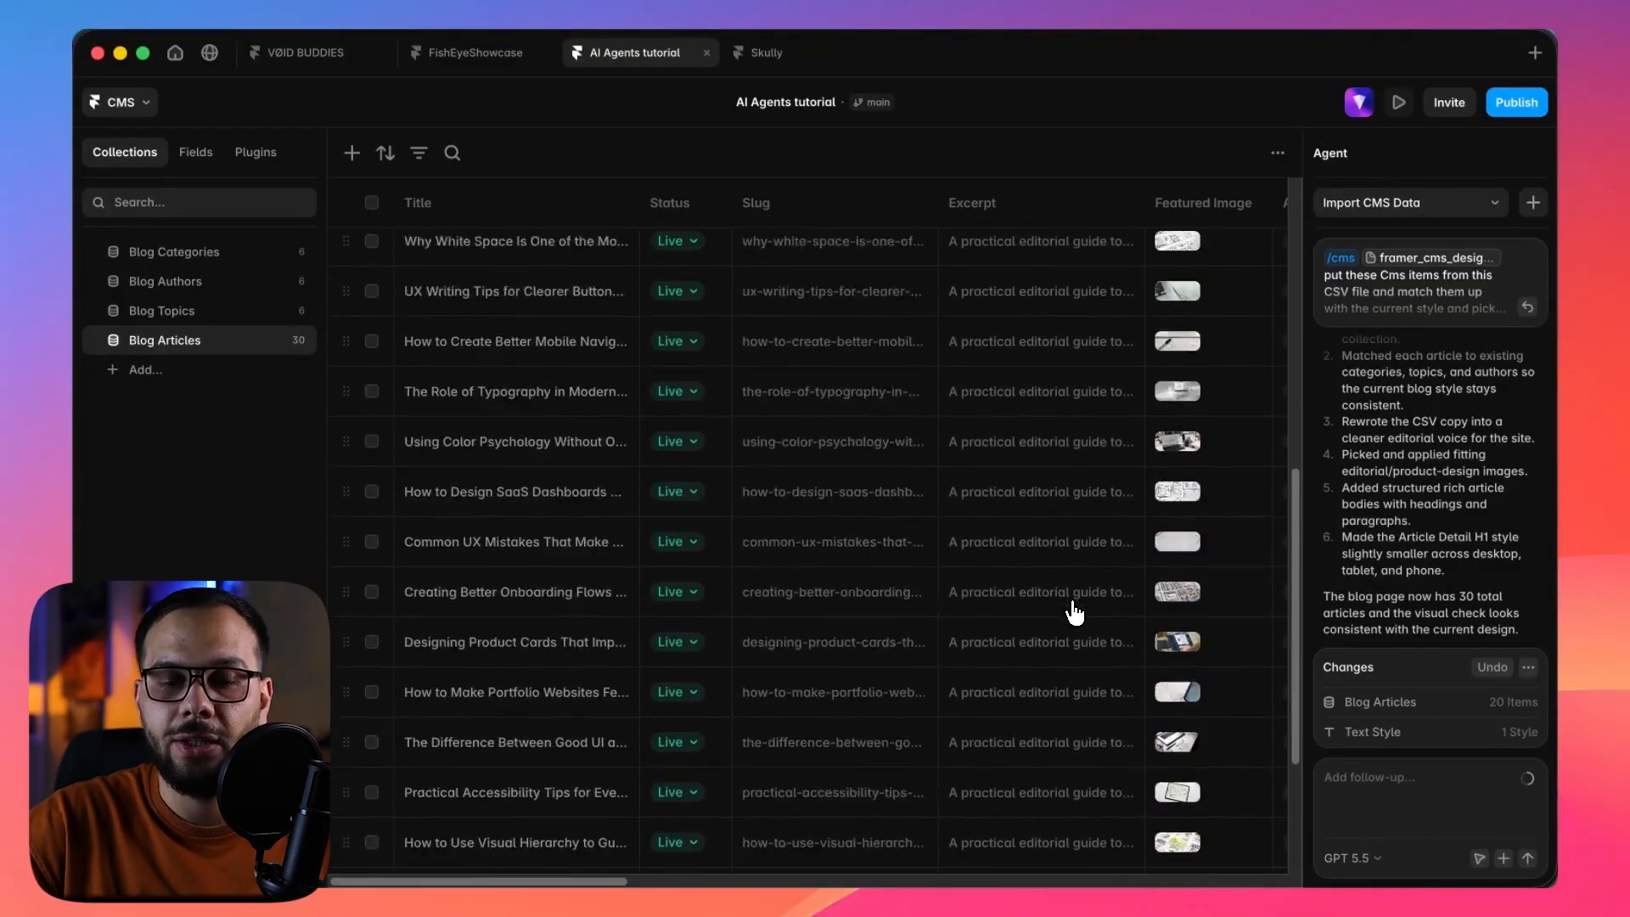
pyautogui.click(146, 105)
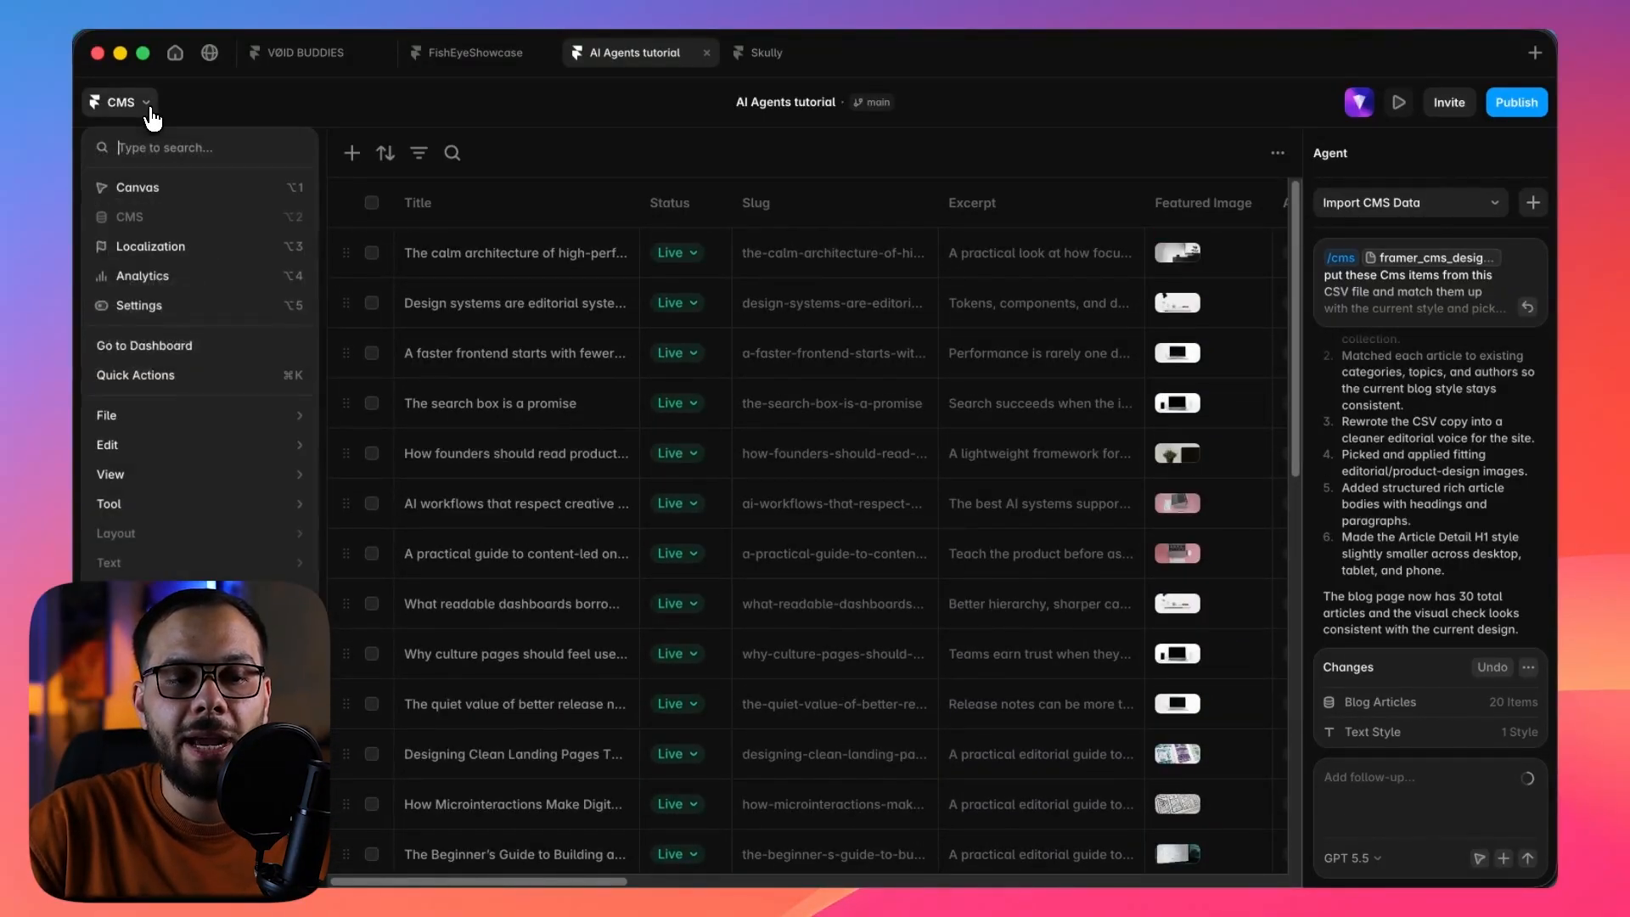
# Return to the /blog canvas, limit the Latest Grid to 20 items, and look through the expanded article list.
pyautogui.click(149, 189)
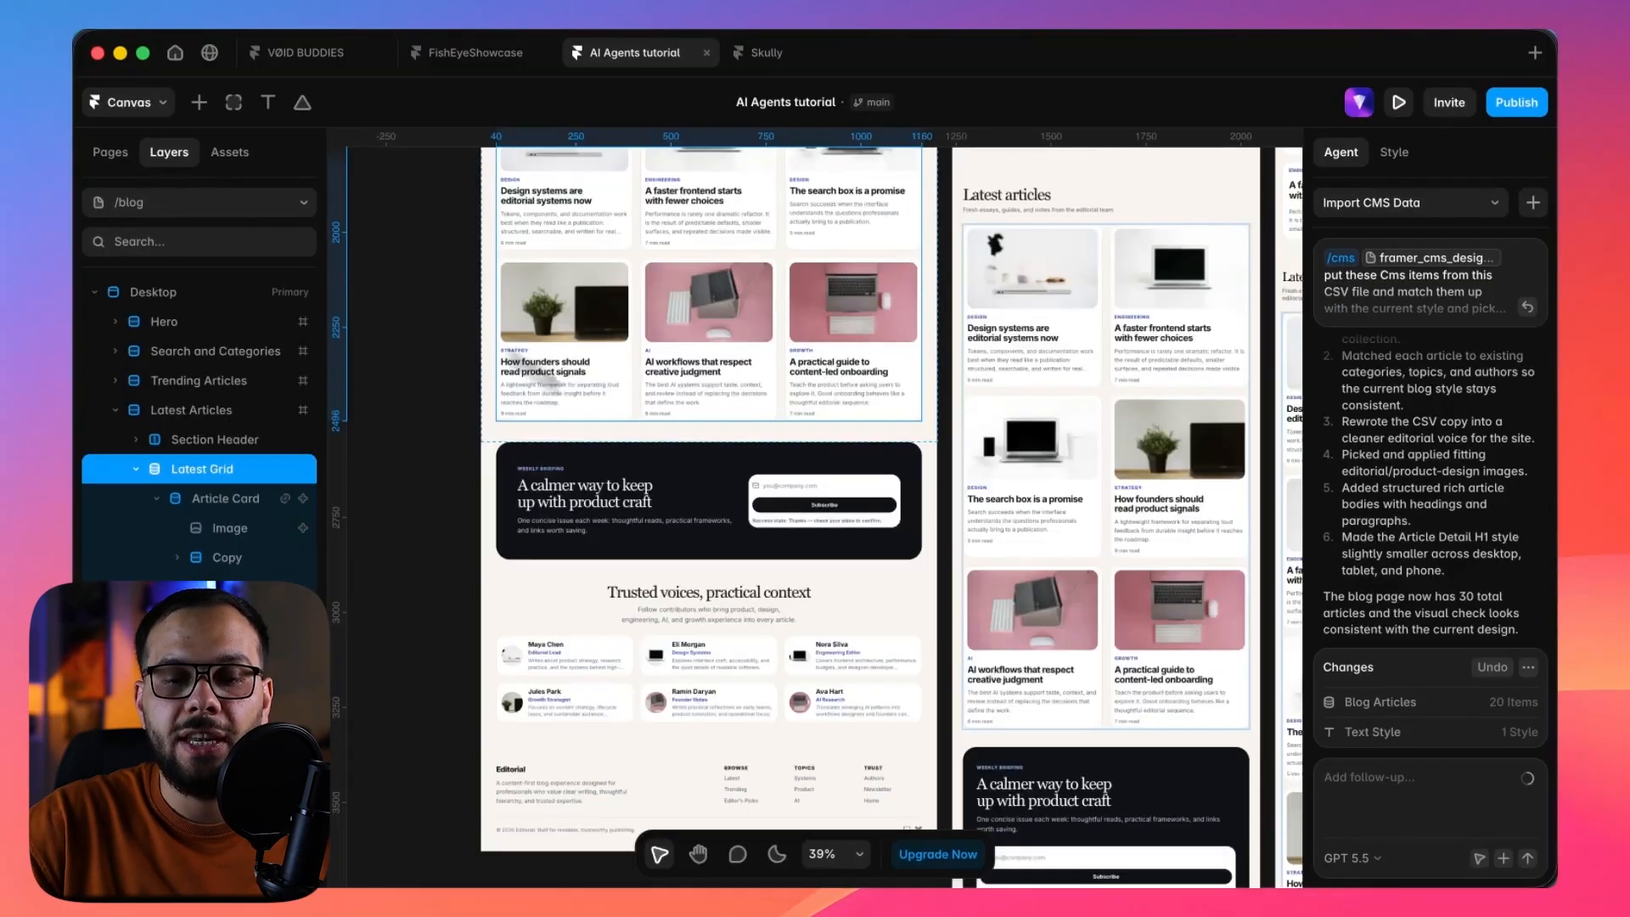
pyautogui.scroll(5, 803, 571)
pyautogui.scroll(1, 799, 557)
pyautogui.click(790, 510)
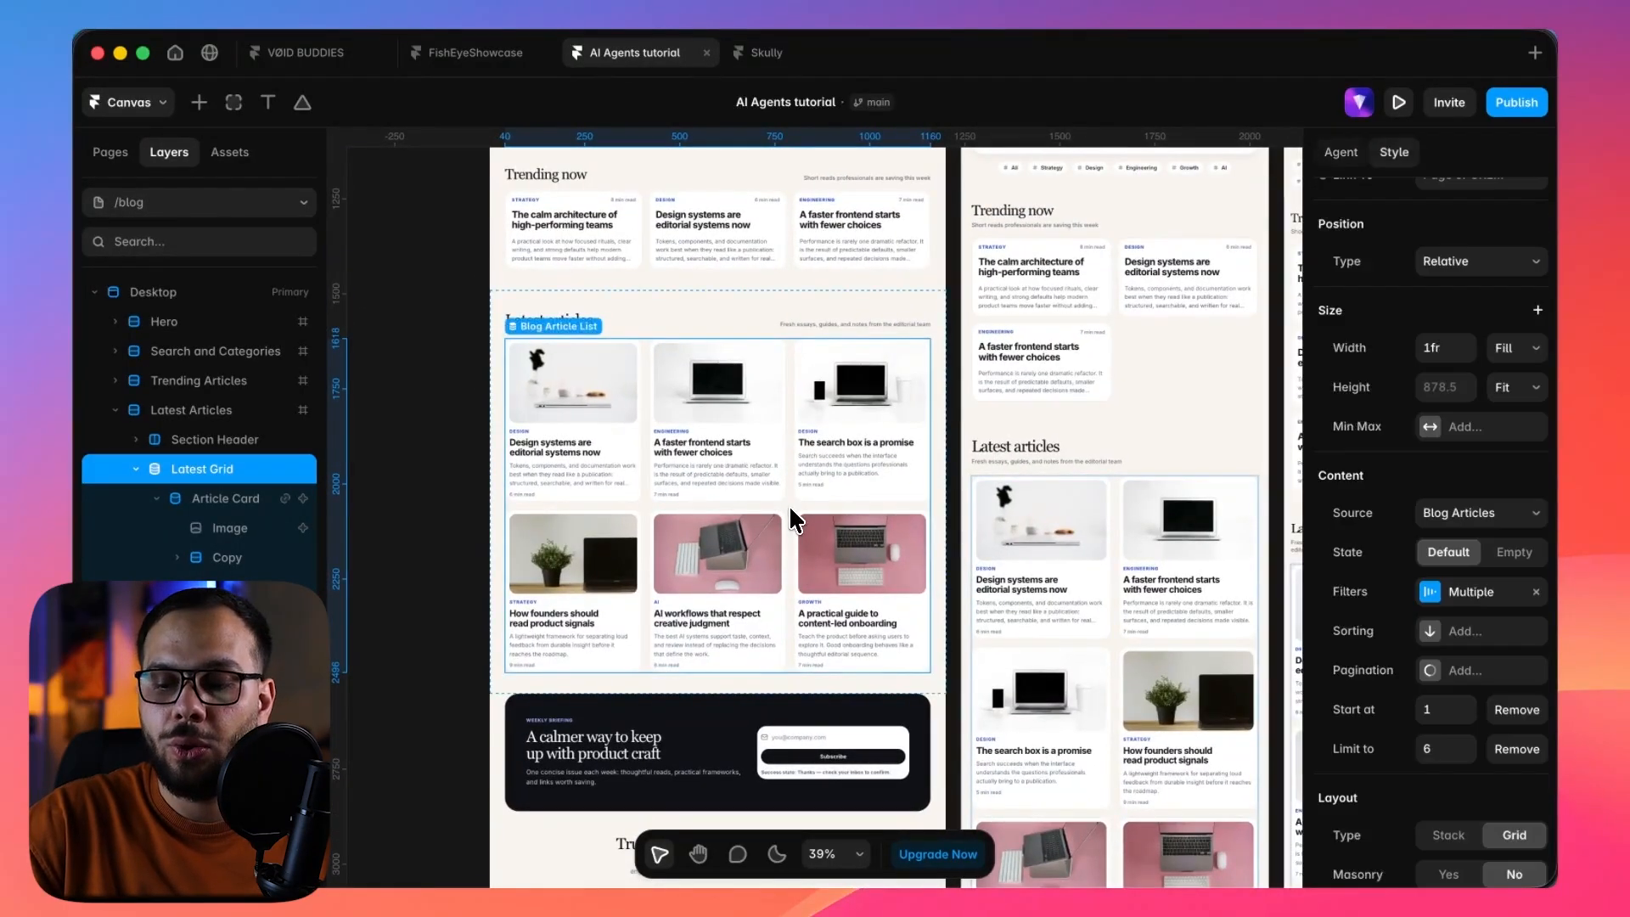
pyautogui.click(1443, 747)
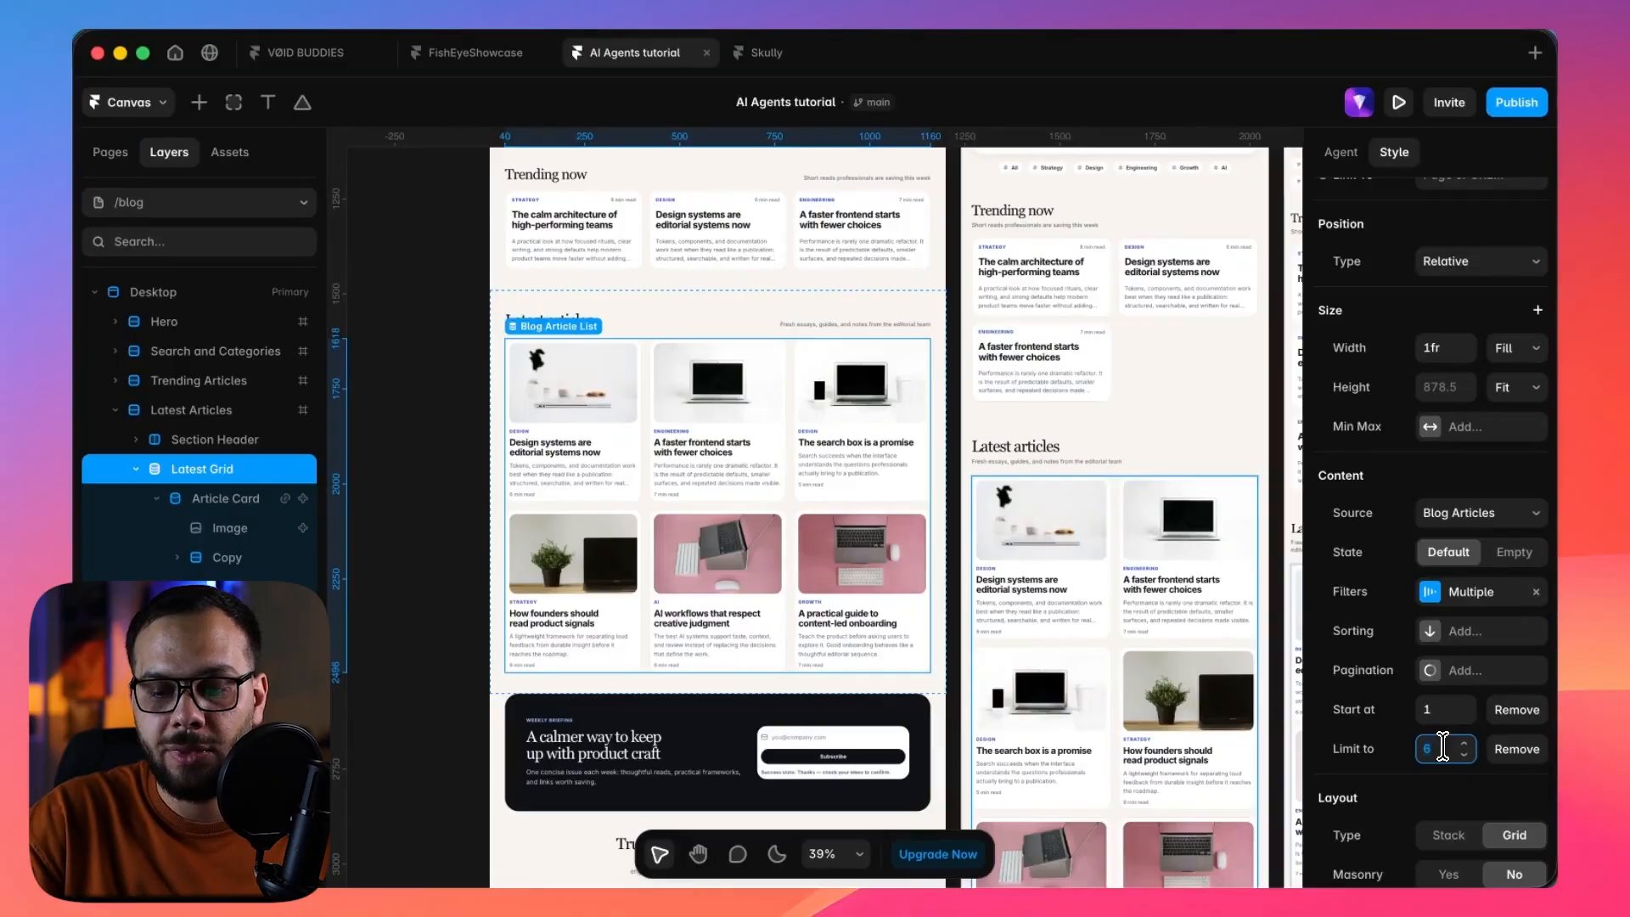
pyautogui.write('20')
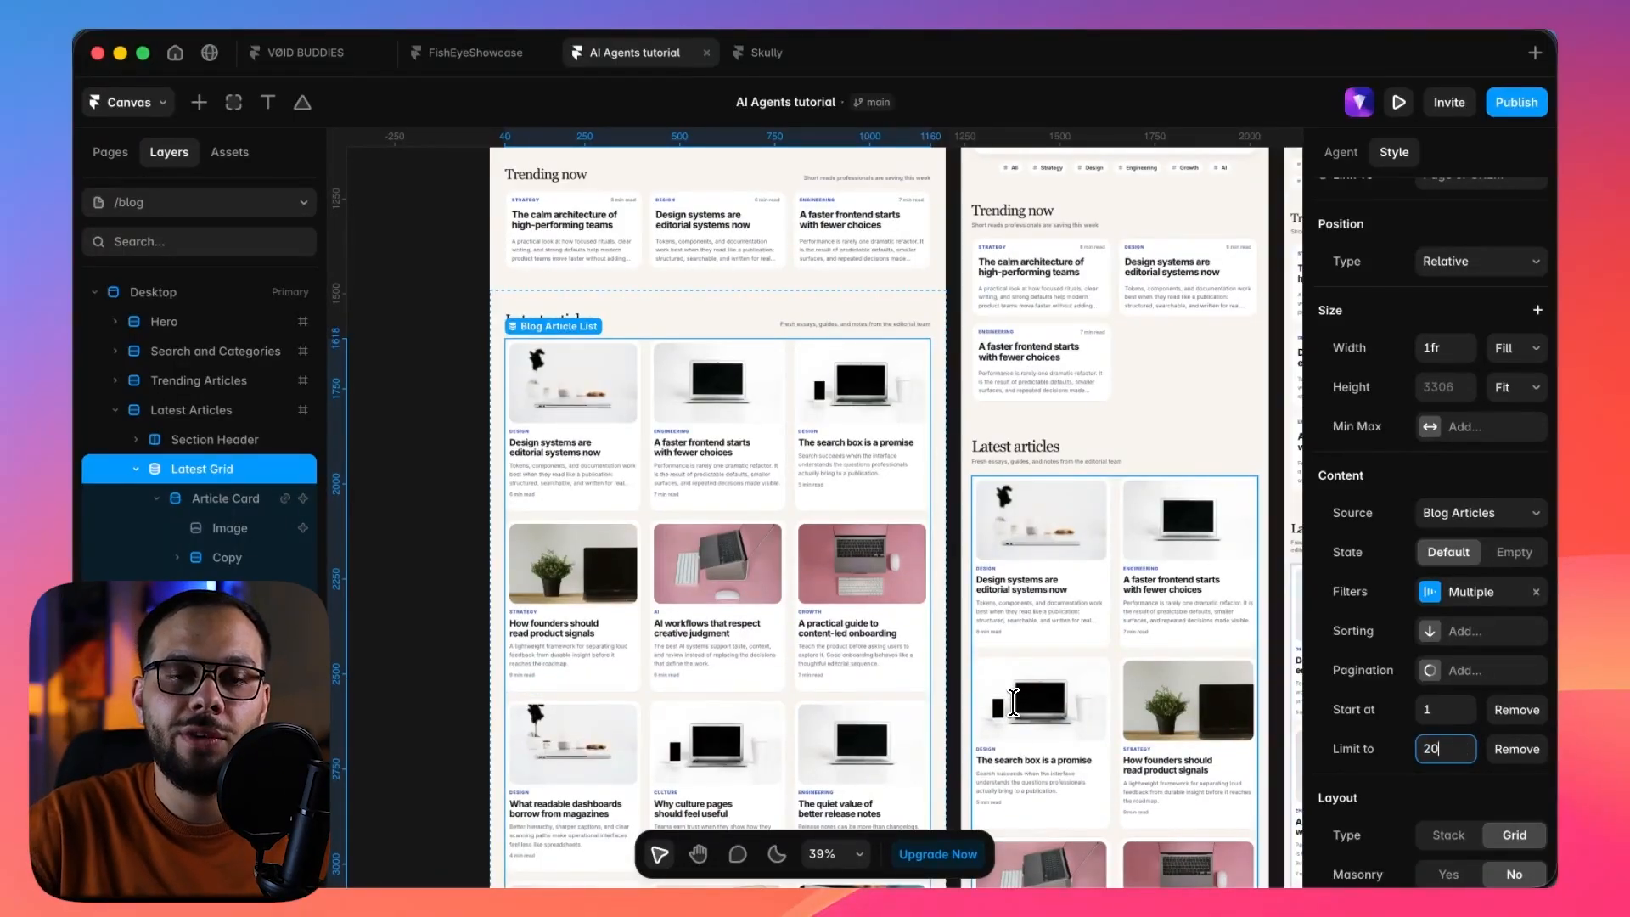
pyautogui.scroll(-3, 1013, 704)
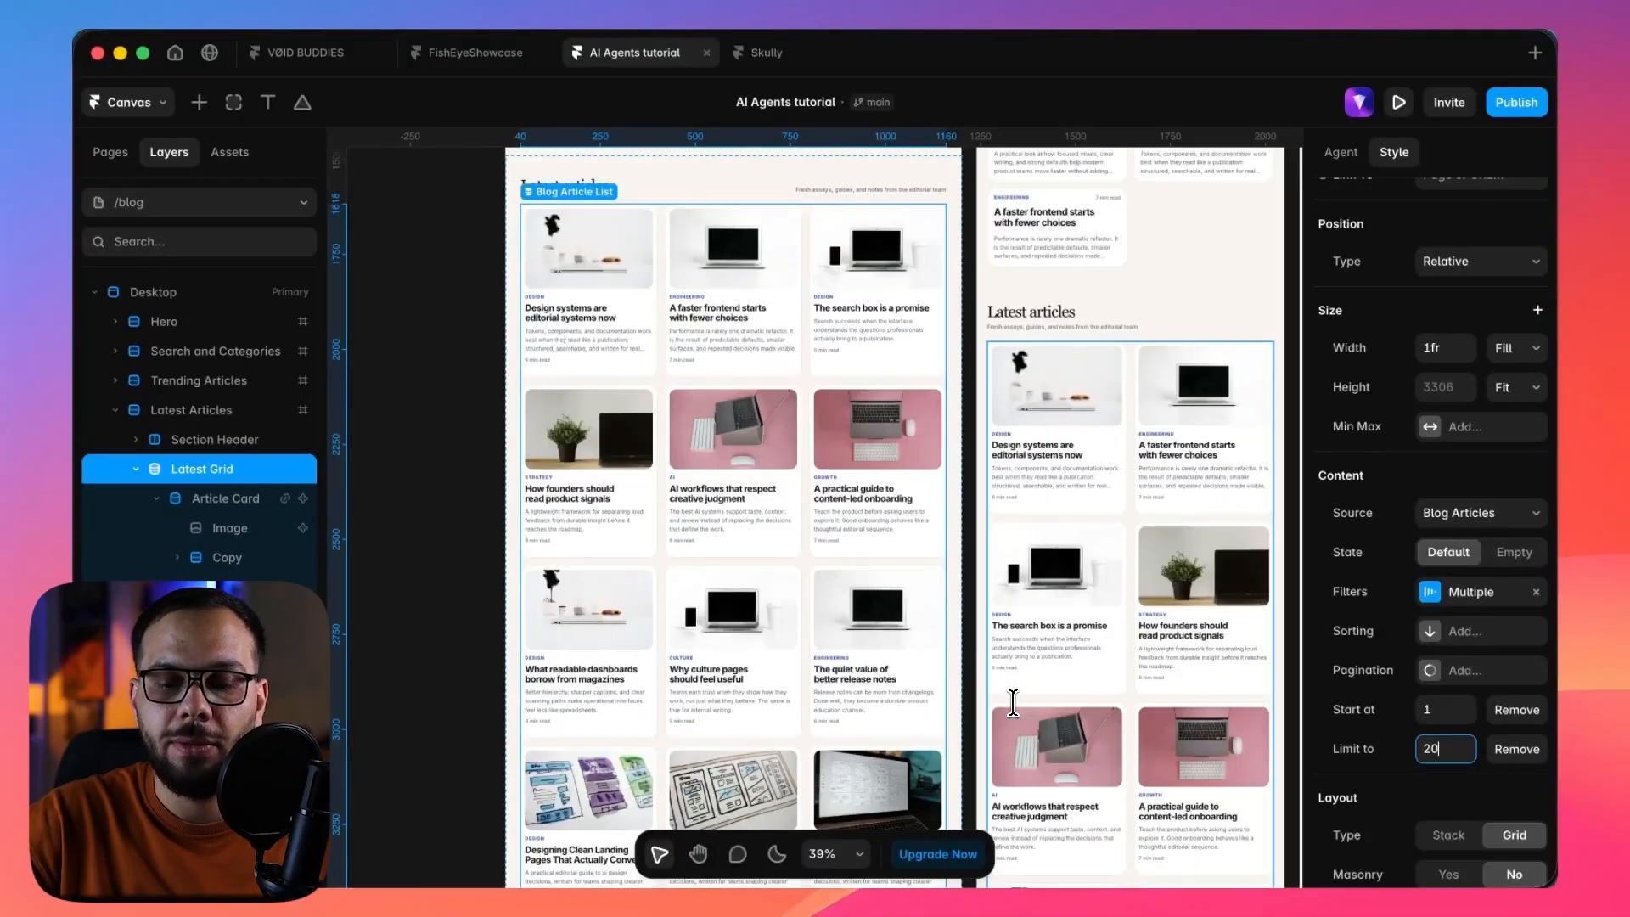
pyautogui.scroll(-10, 1013, 703)
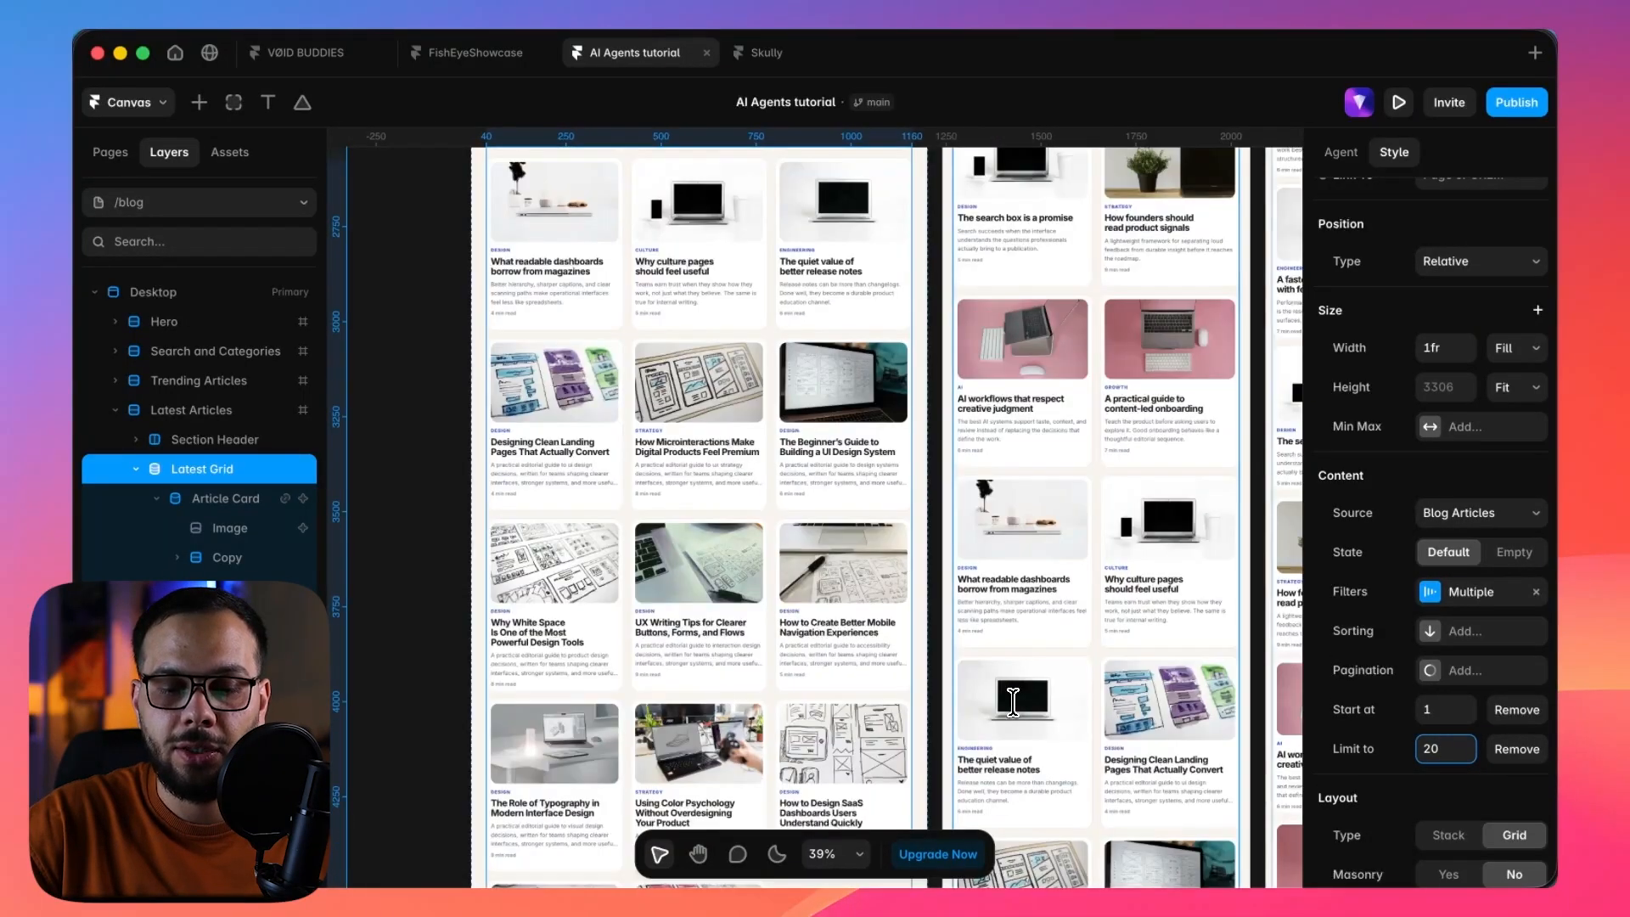
pyautogui.scroll(-8, 1013, 704)
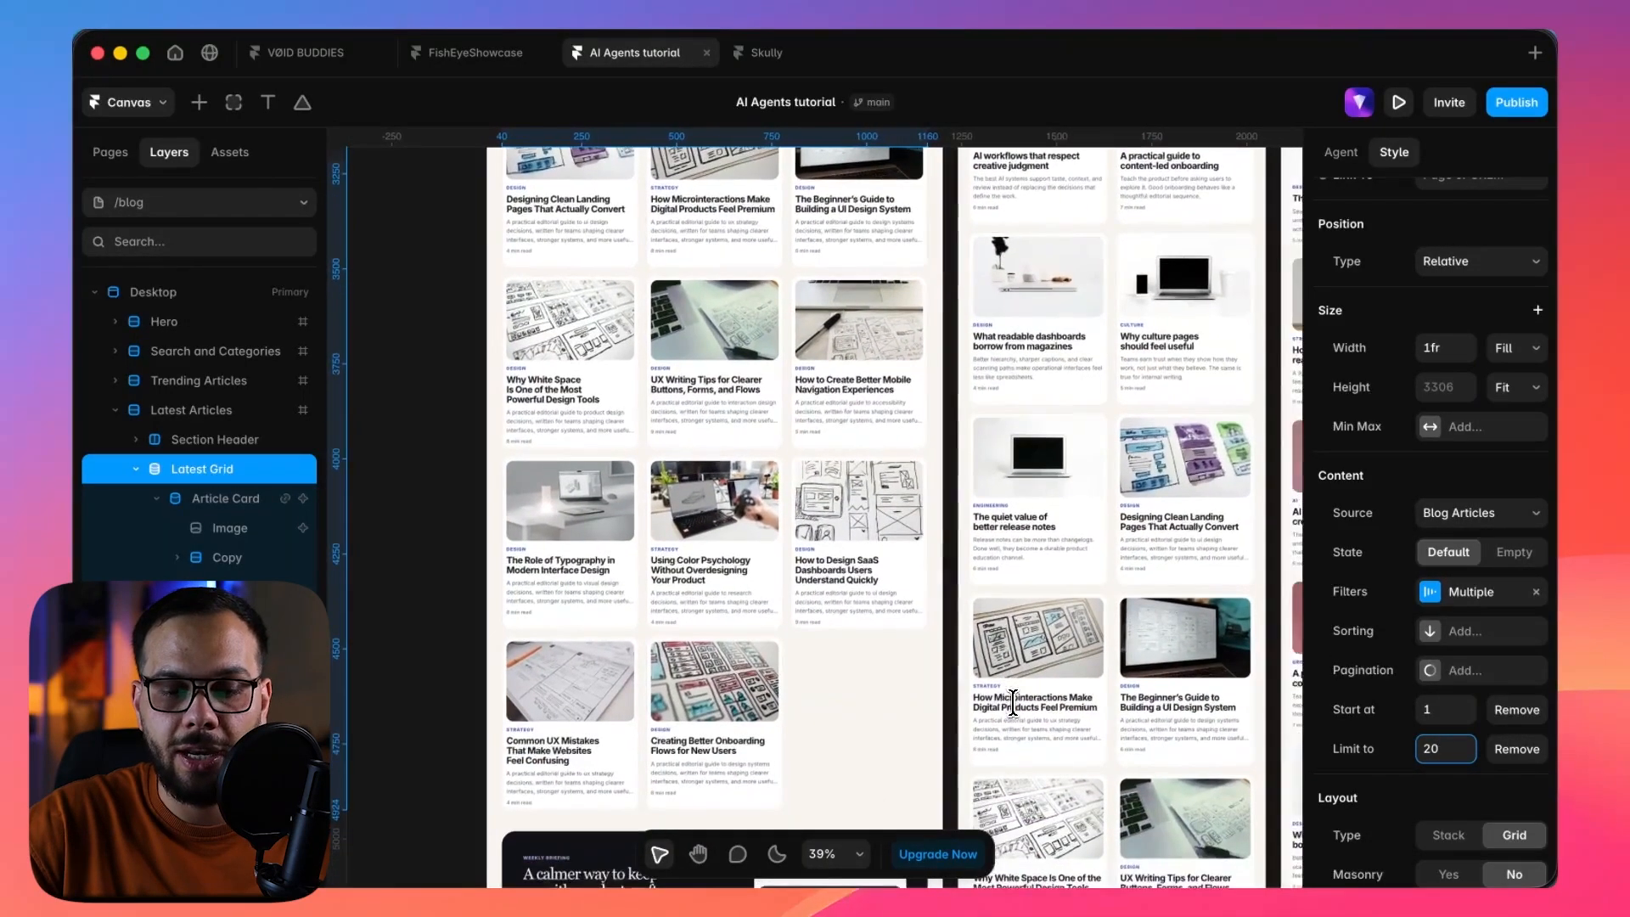
pyautogui.scroll(1, 1013, 704)
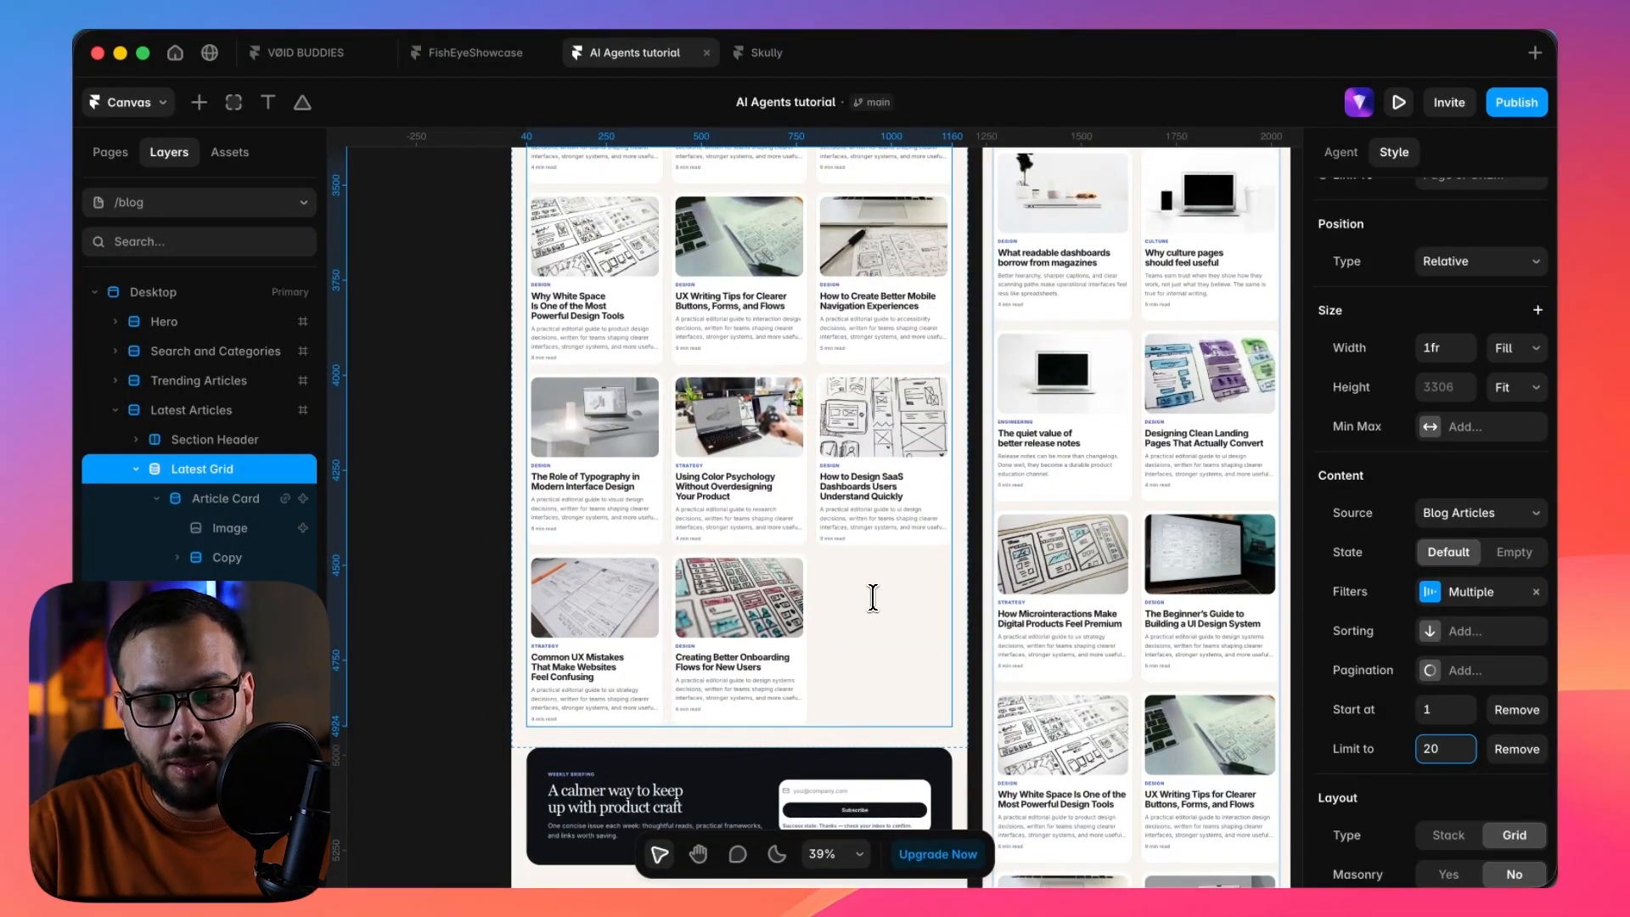
# Set the Latest Grid's item limit back to 6 and review the /blog page up to its hero.
pyautogui.press('super+a')
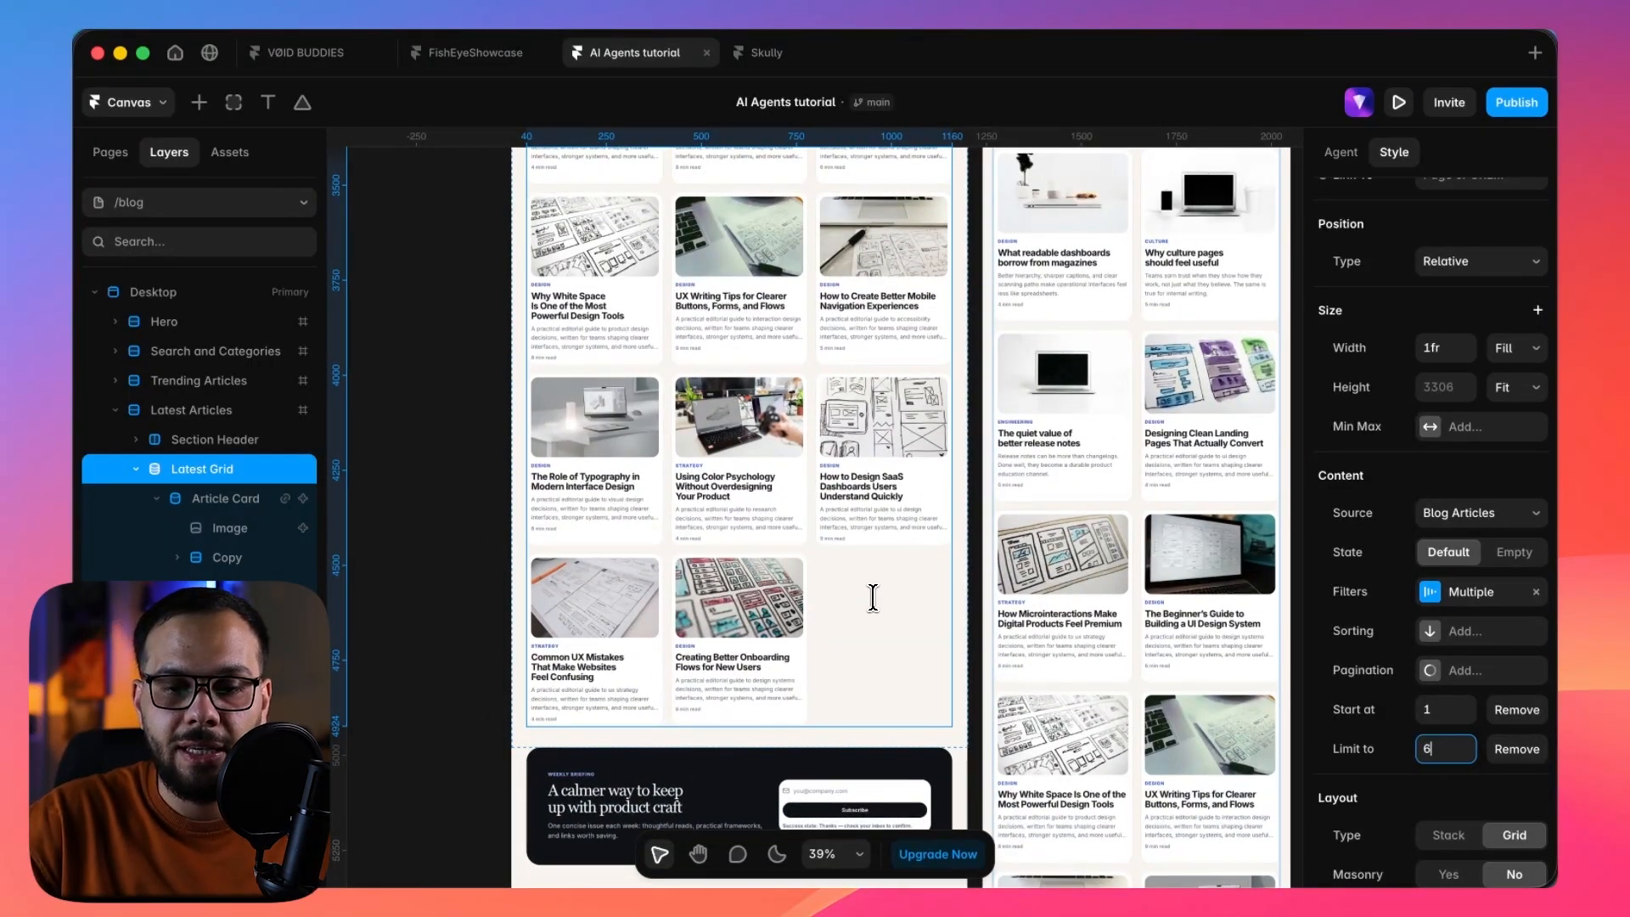
pyautogui.scroll(14, 638, 351)
pyautogui.scroll(-4, 639, 352)
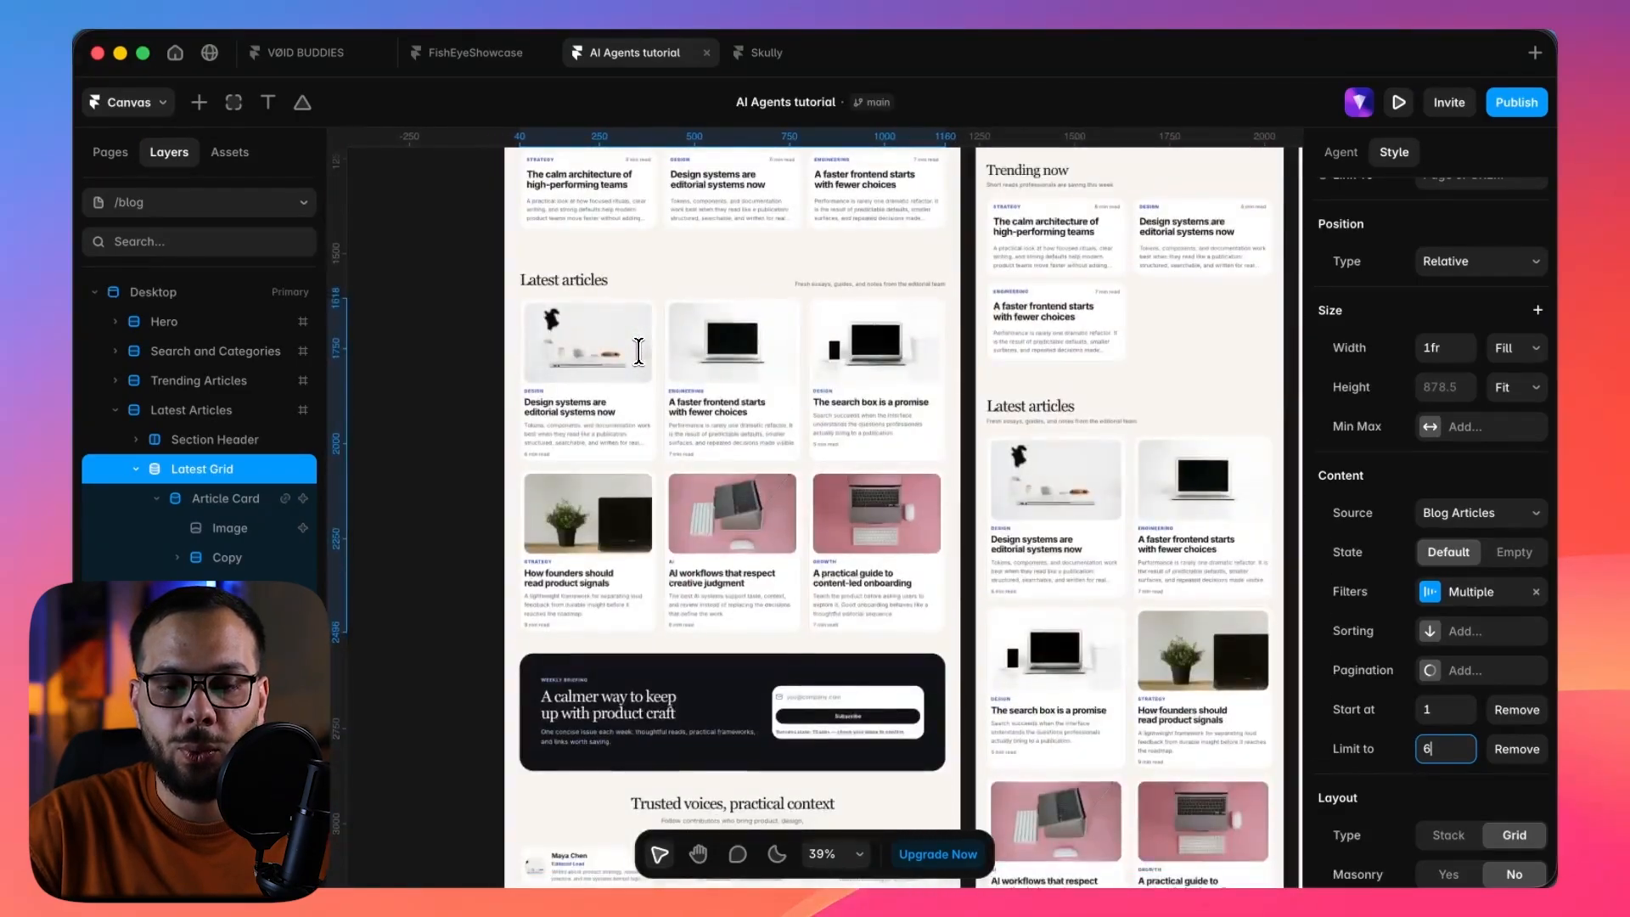
pyautogui.scroll(8, 639, 352)
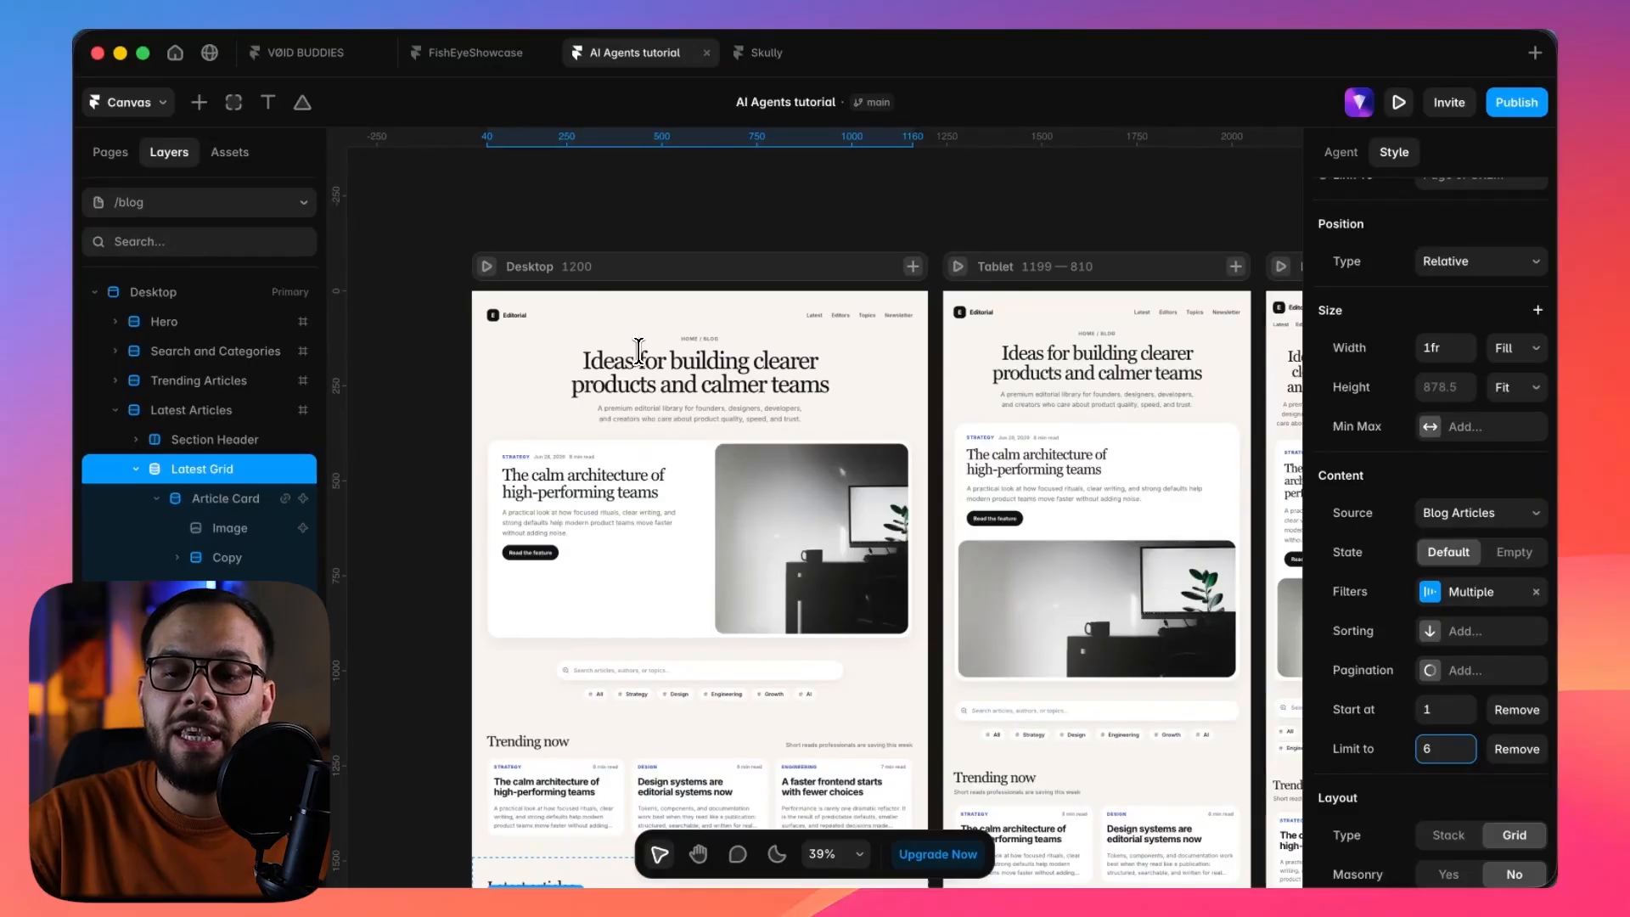
# Bring up the agent's slash-command skills in the follow-up prompt, look through the list, and clear the prompt.
pyautogui.click(1348, 153)
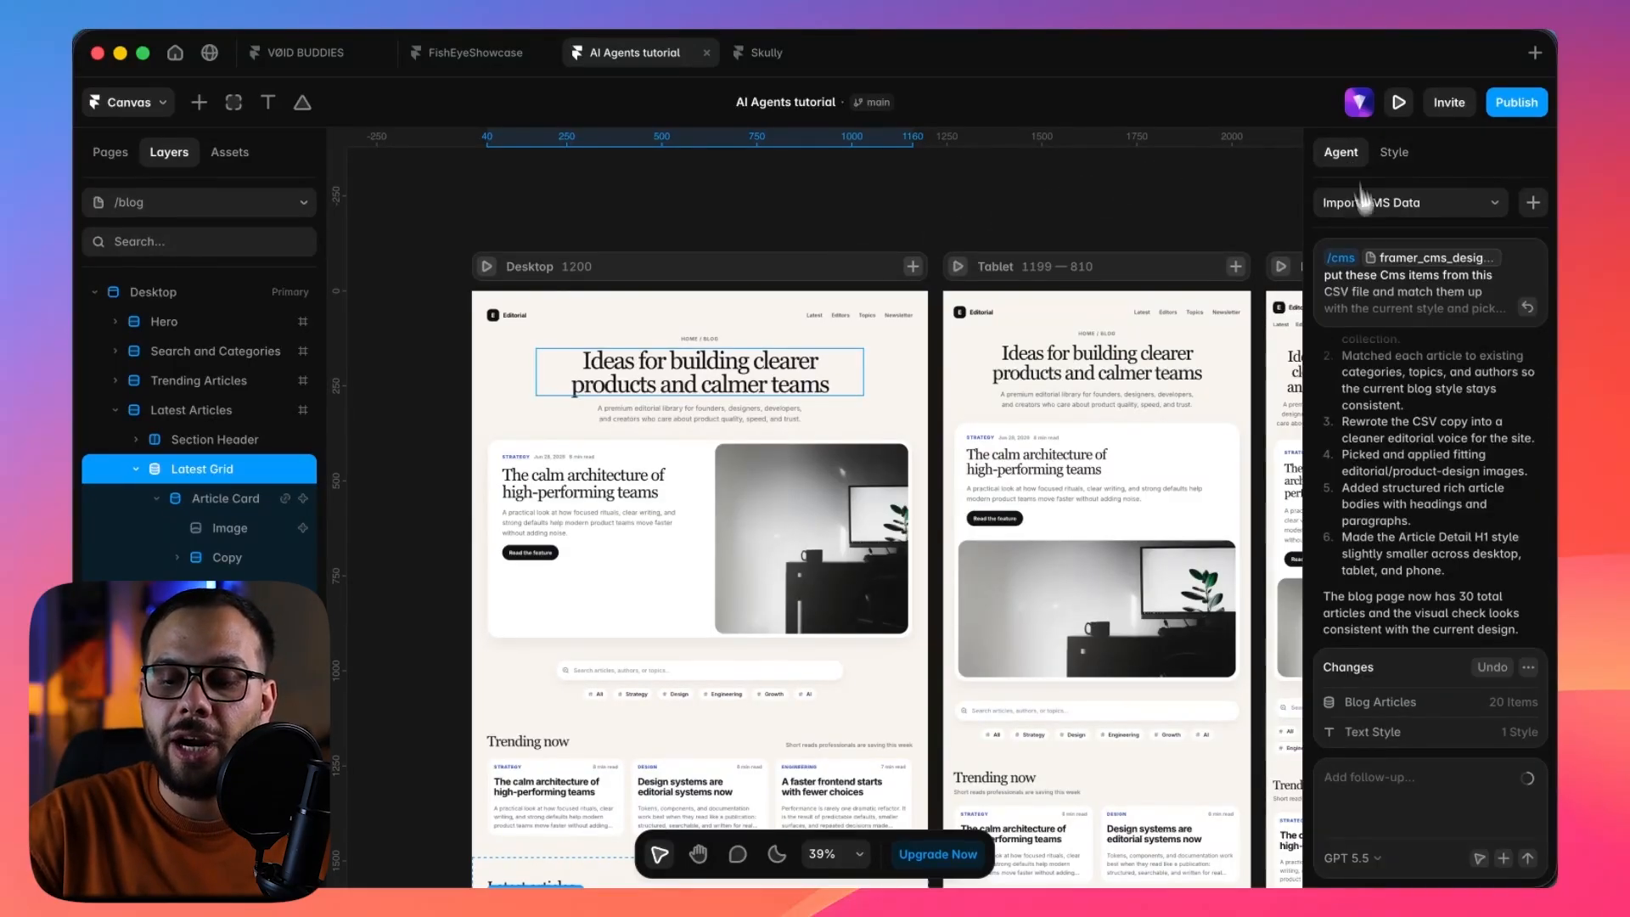
pyautogui.click(1380, 778)
pyautogui.write('/')
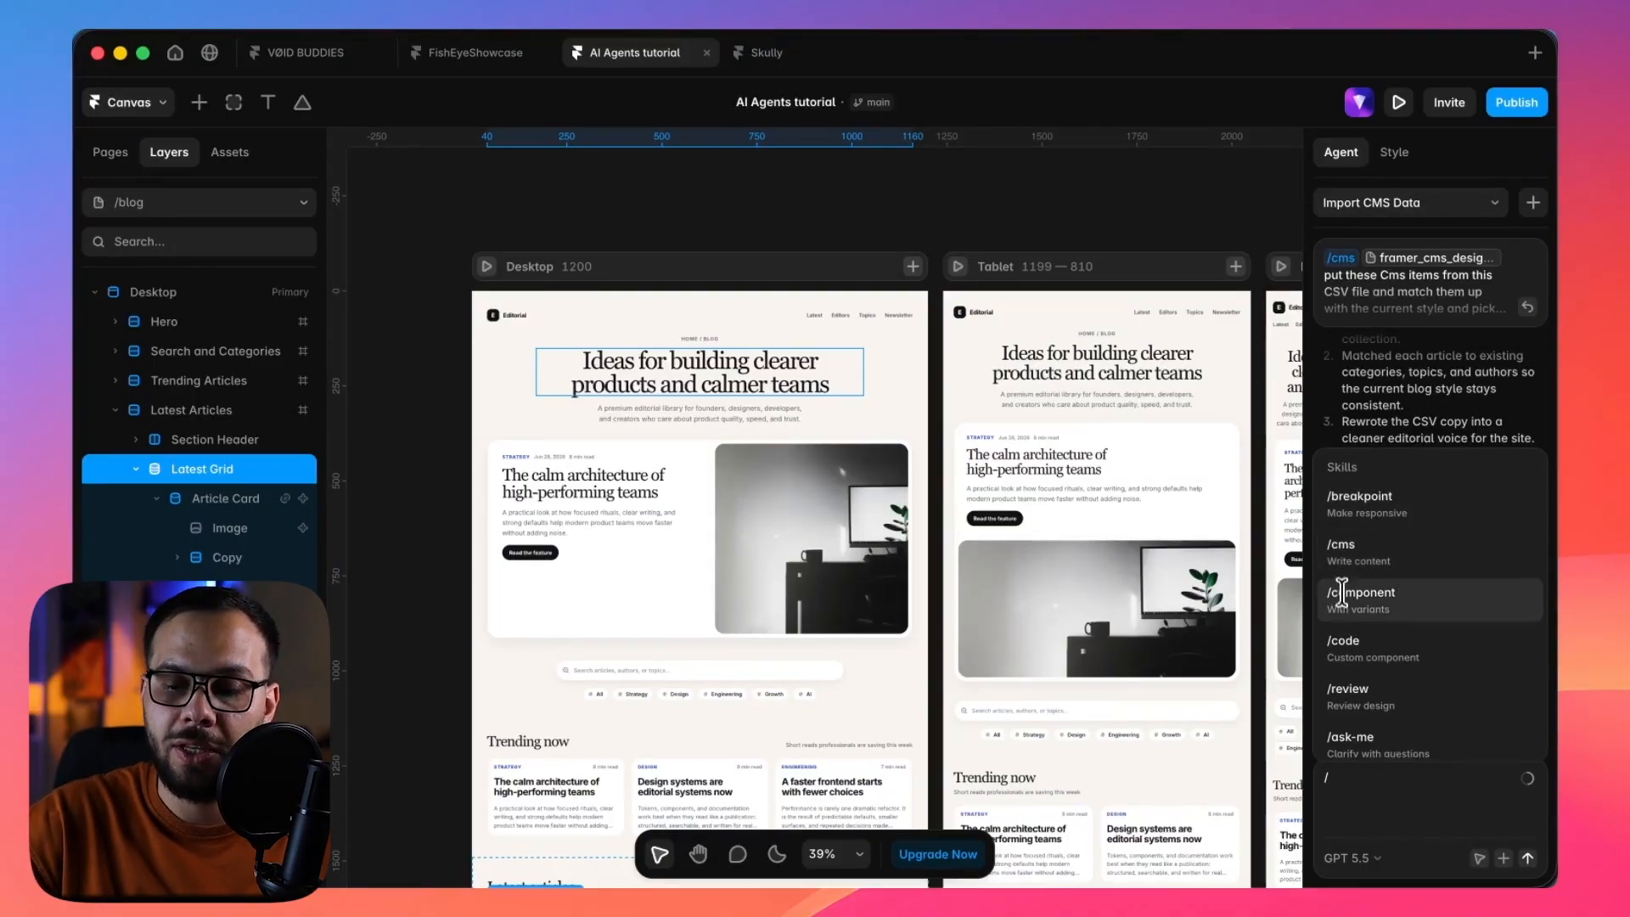
pyautogui.scroll(-2, 1335, 655)
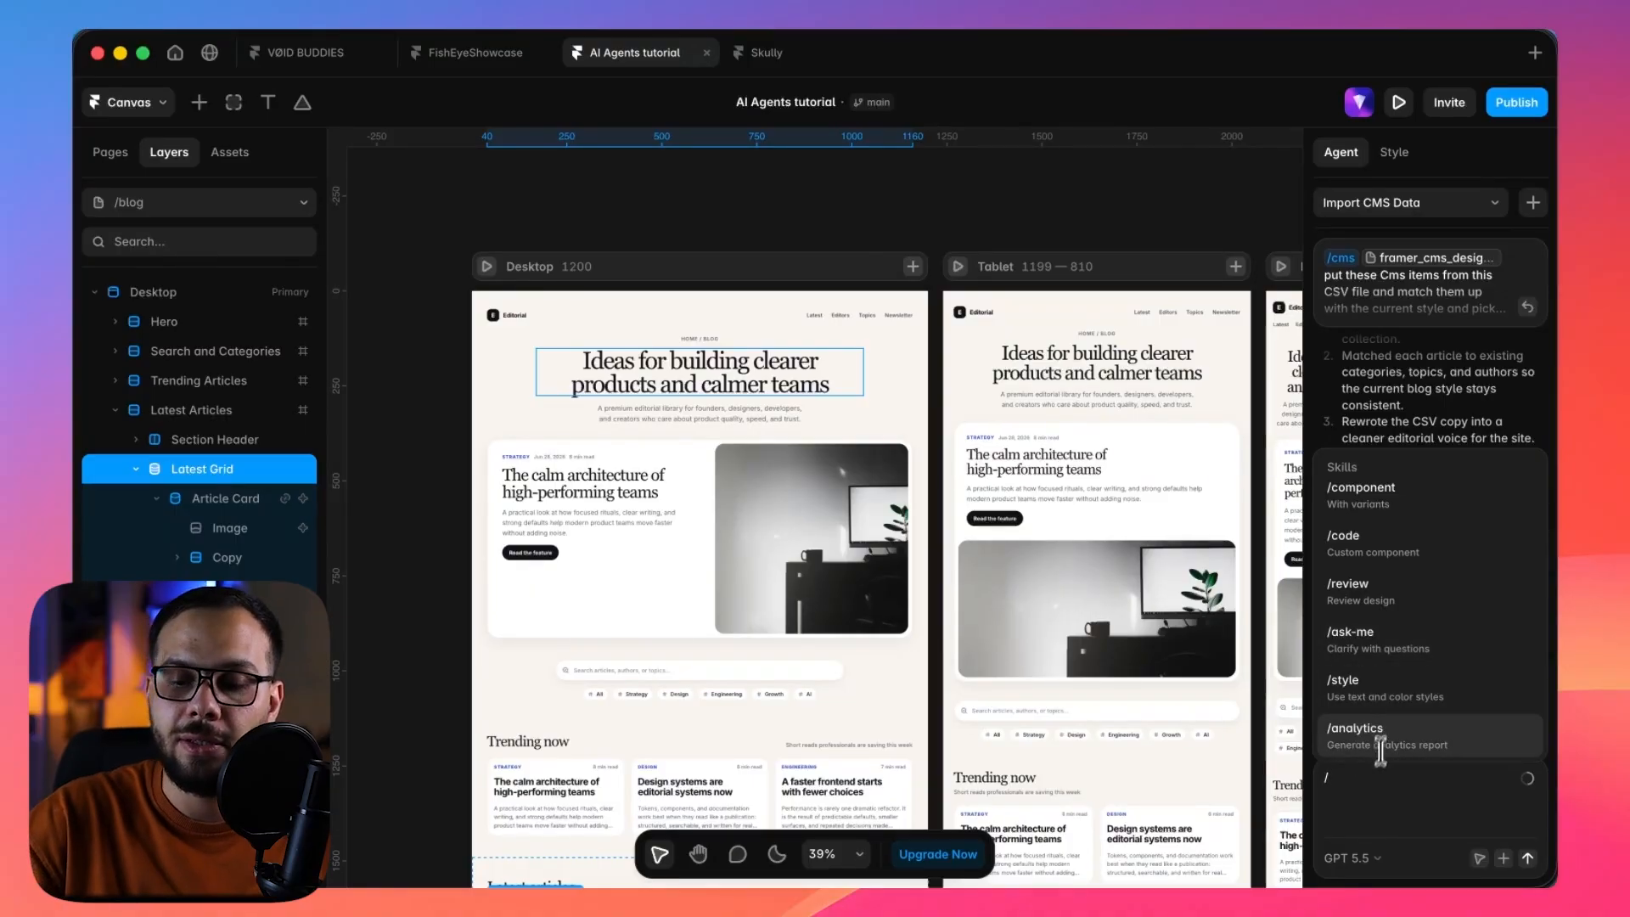
pyautogui.press('BackSpace')
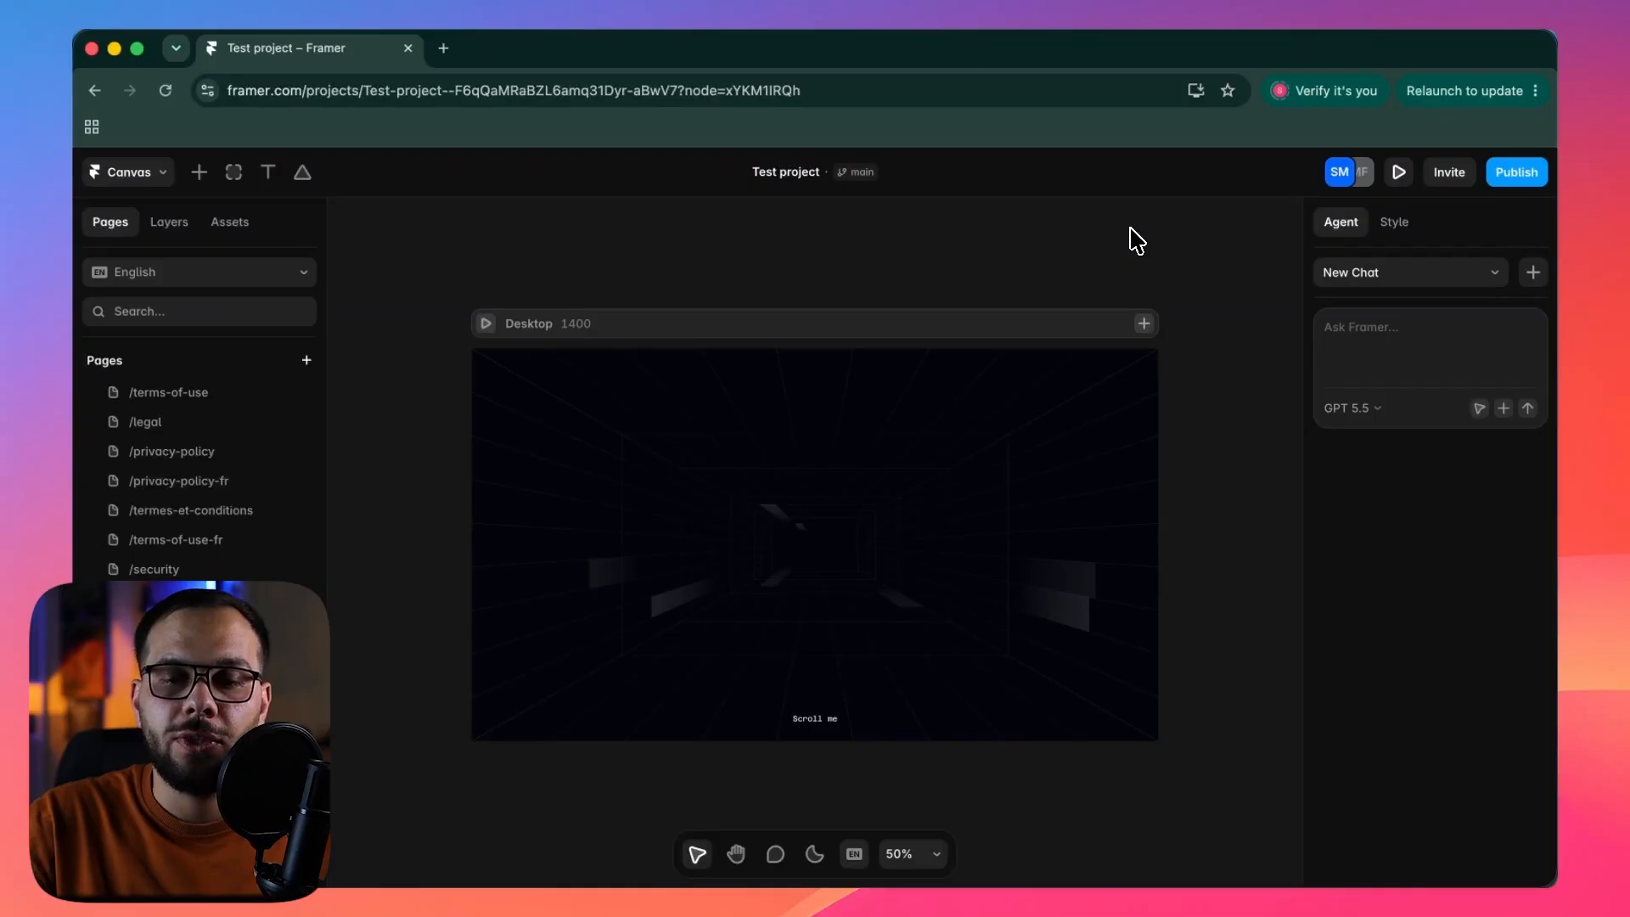
# Switch to Test project and set its branching mode to Auto so the main branch is protected.
pyautogui.click(856, 173)
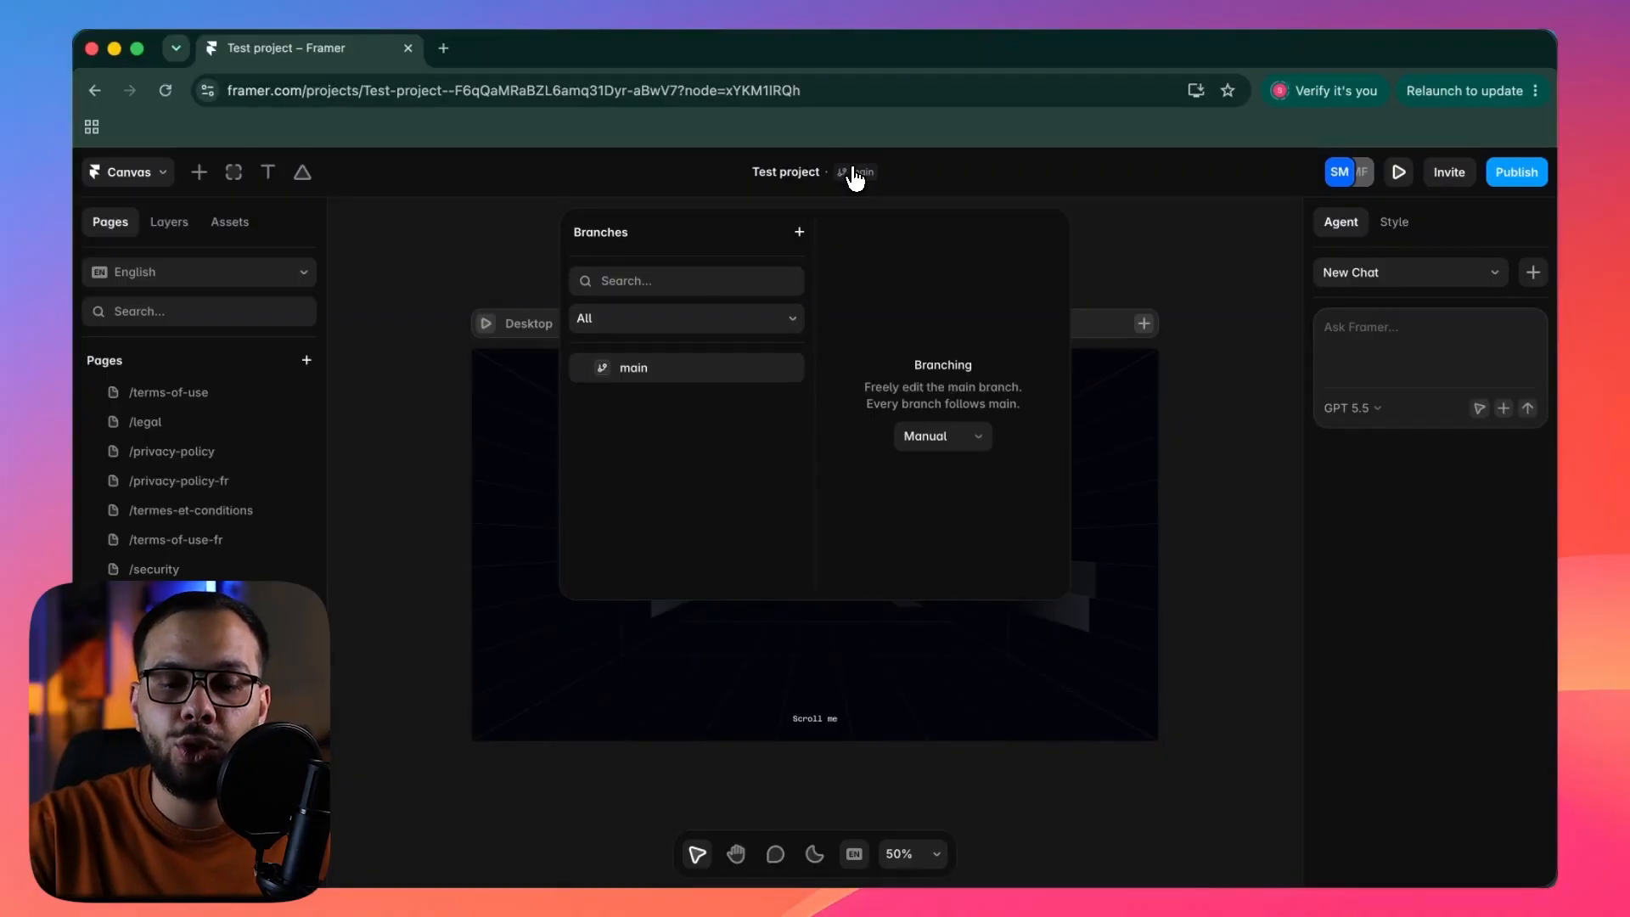
pyautogui.click(937, 442)
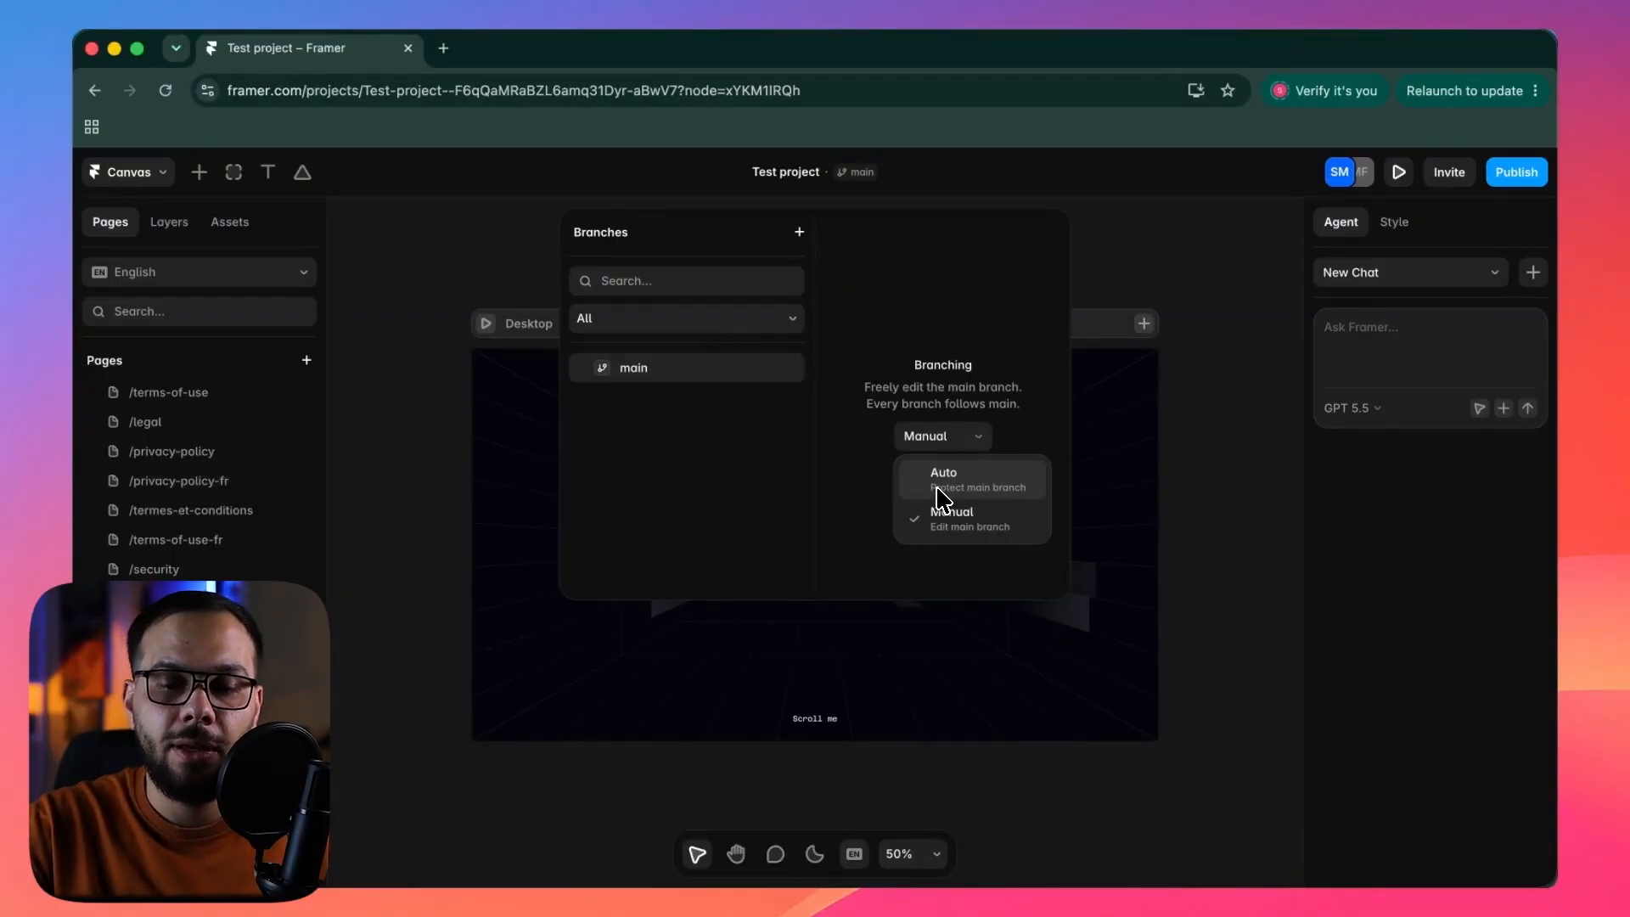
pyautogui.click(939, 480)
pyautogui.click(1117, 441)
pyautogui.click(1118, 441)
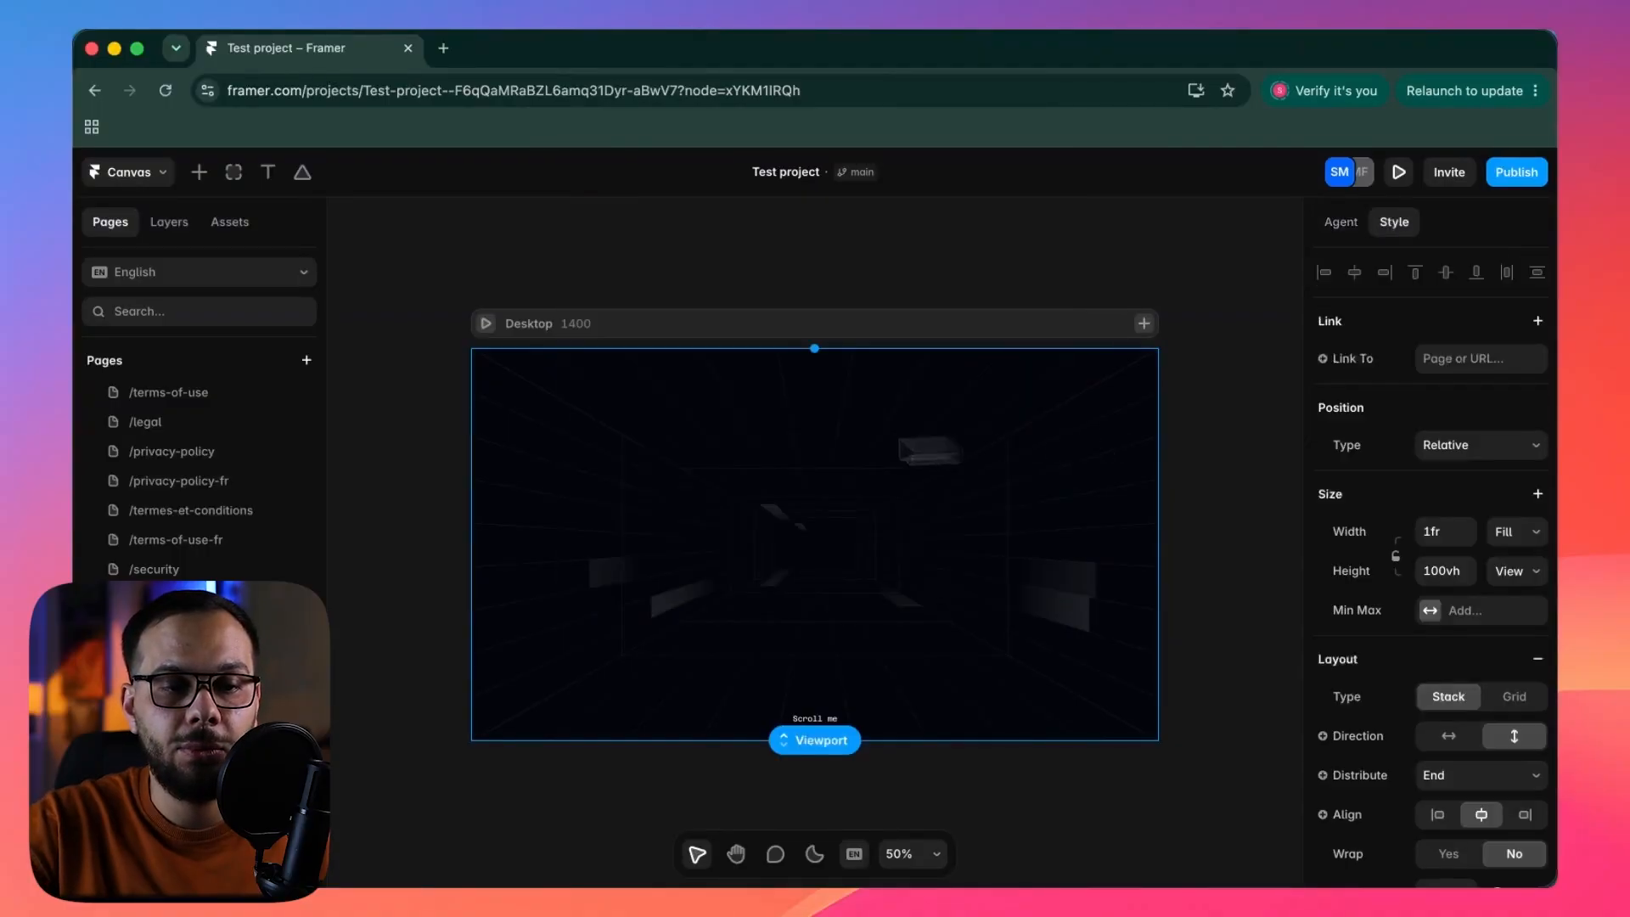
# Add the text "Load up the skull" to the Desktop viewport section, just above "Scroll me".
pyautogui.click(267, 172)
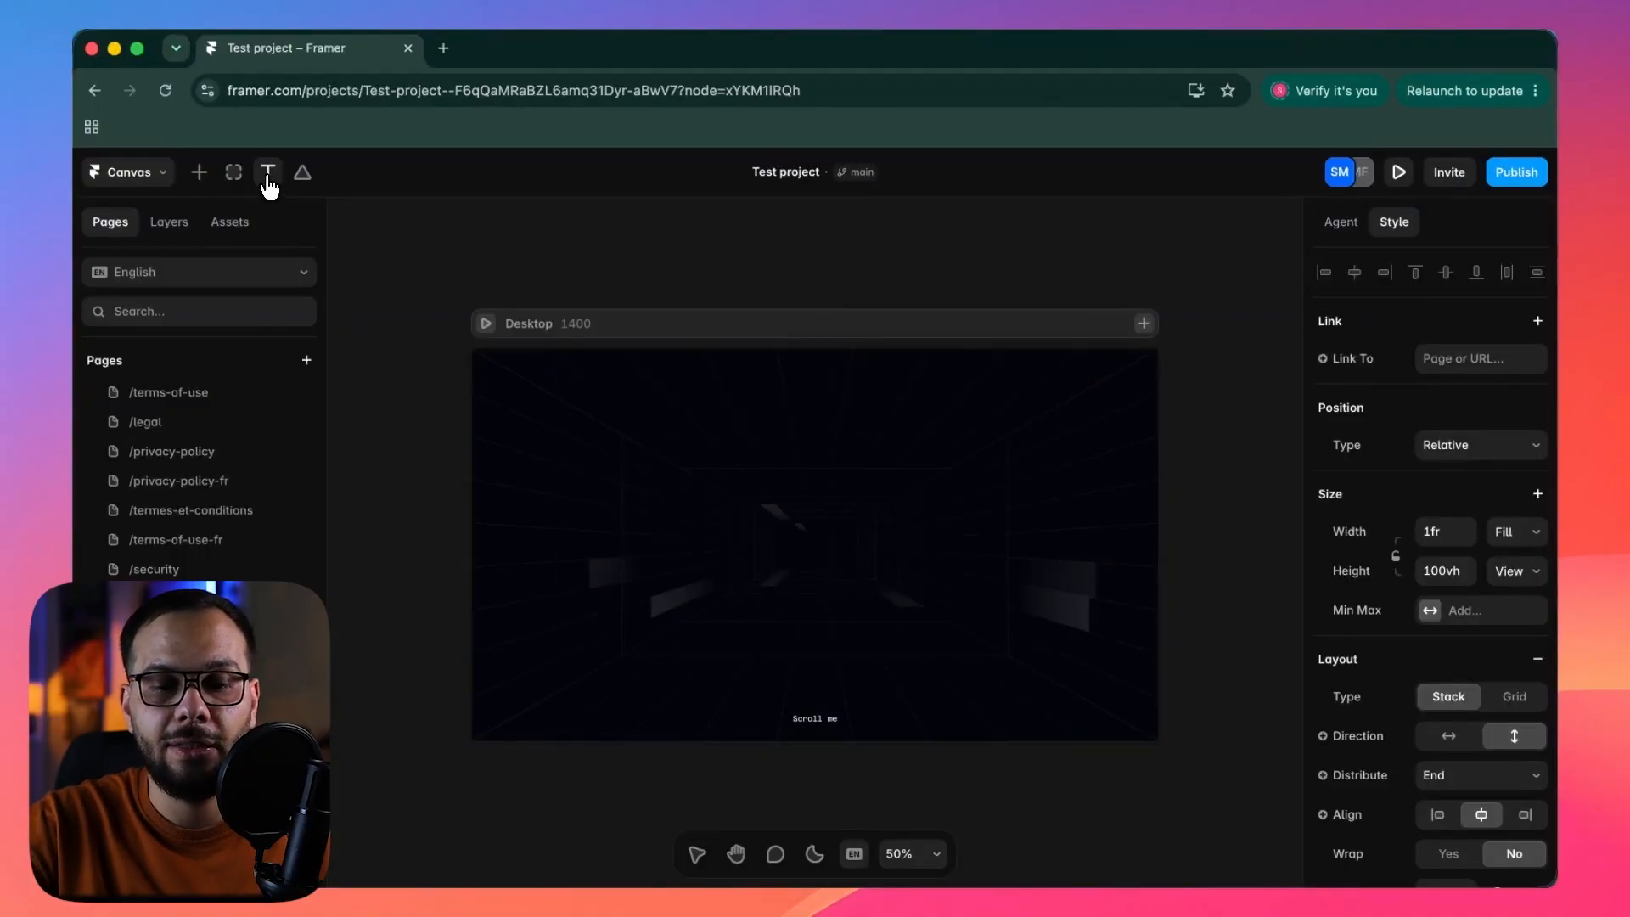
pyautogui.click(813, 463)
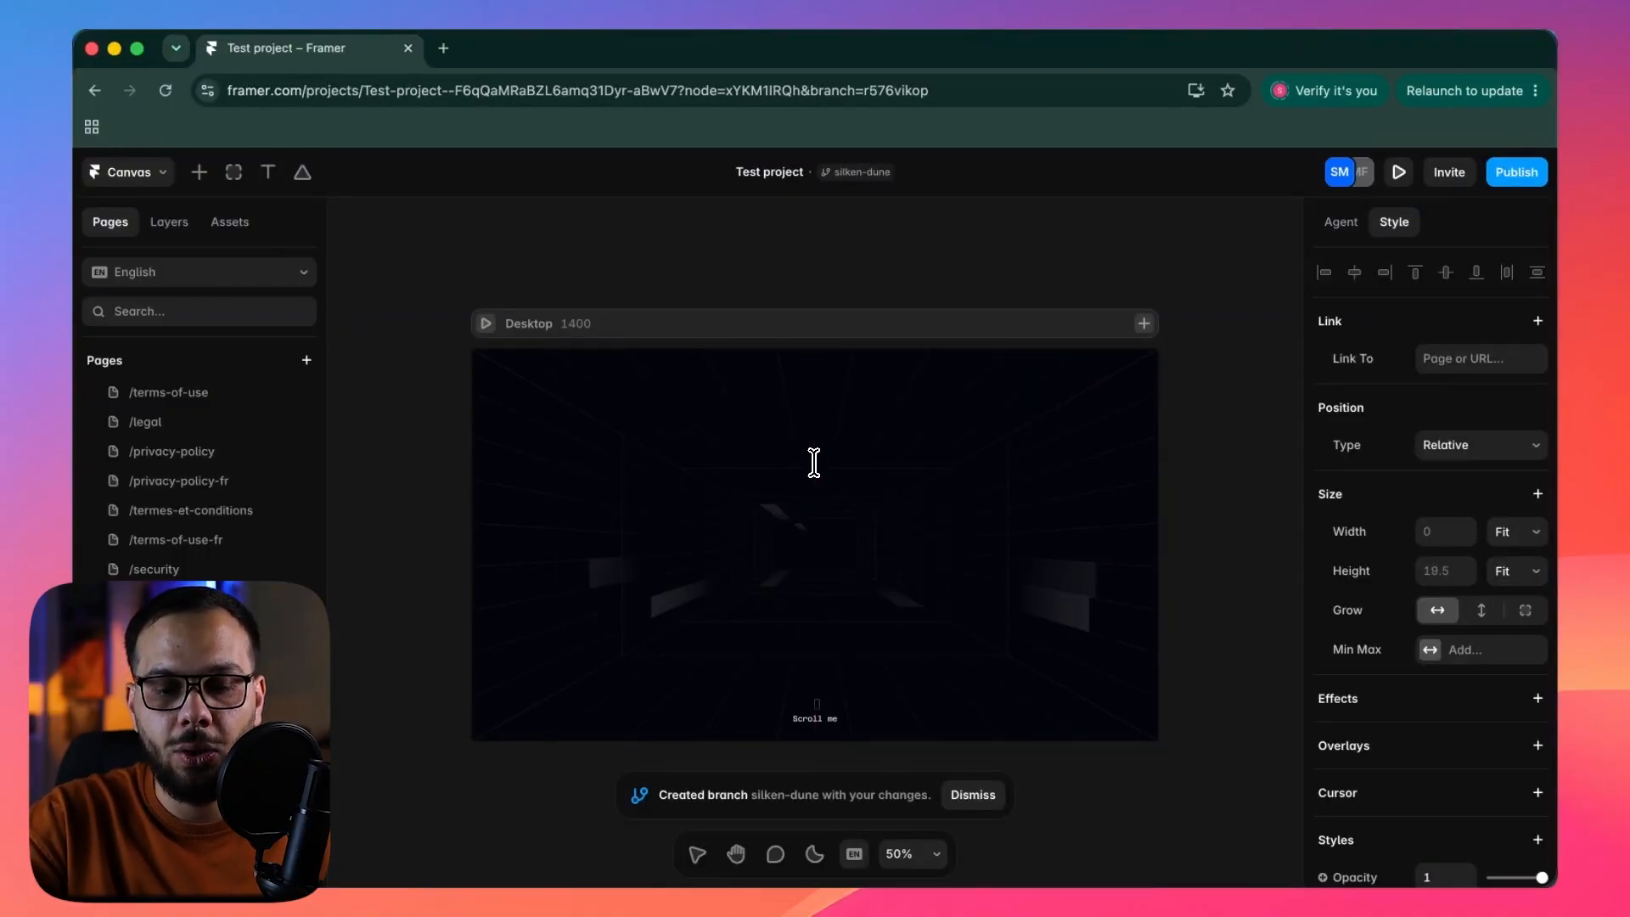
pyautogui.write('a t')
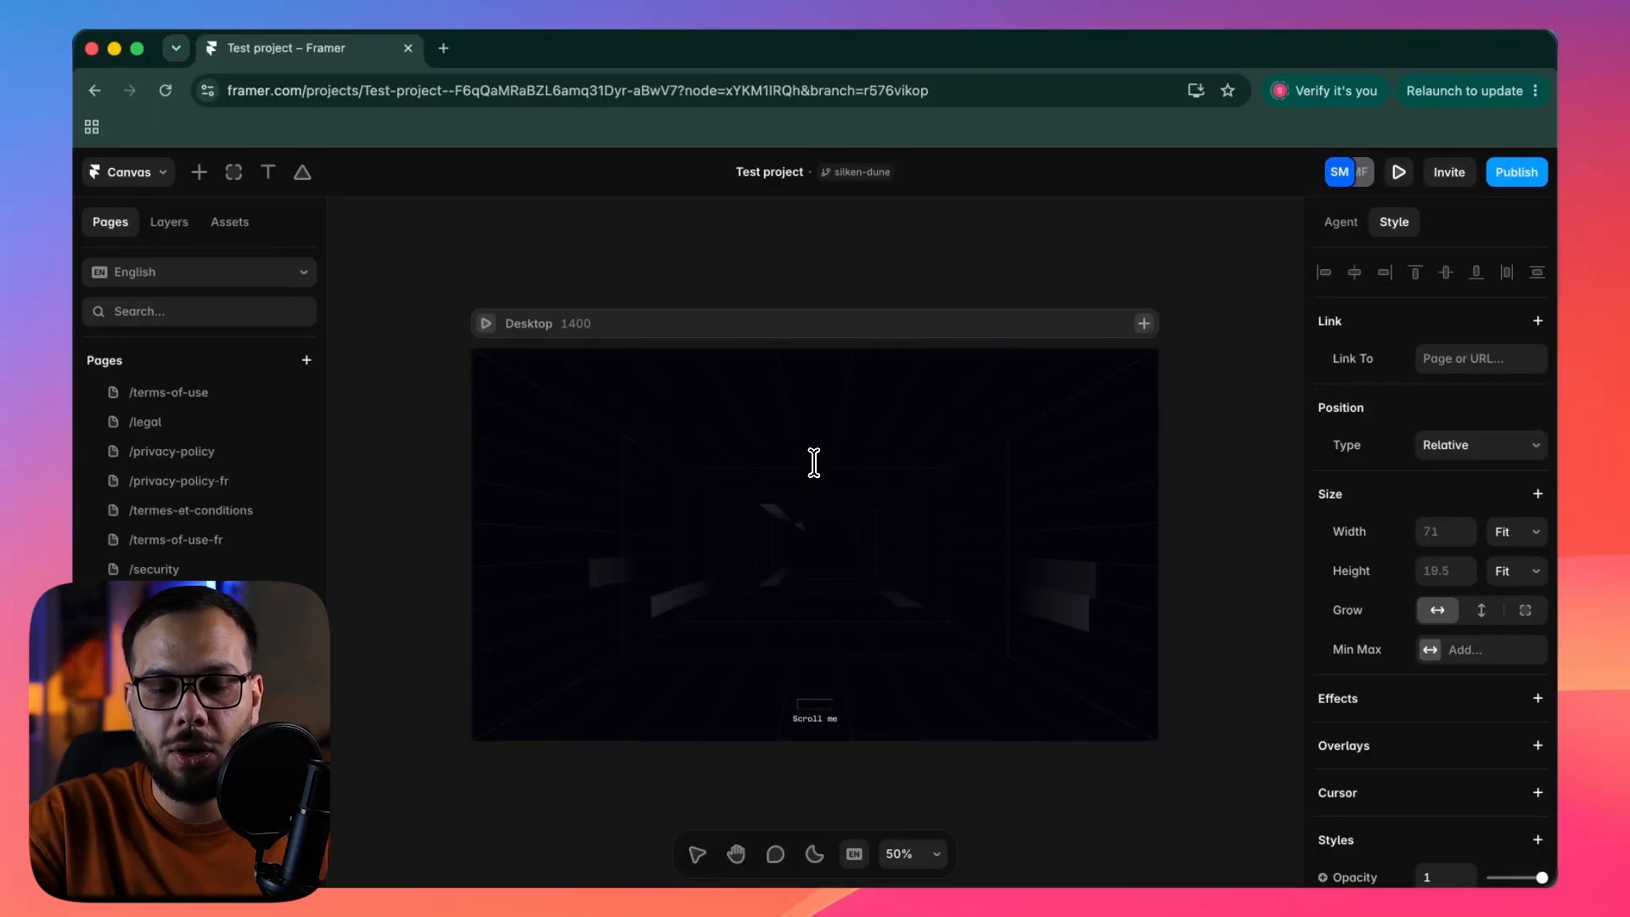
pyautogui.hotkey('ctrl', 'a')
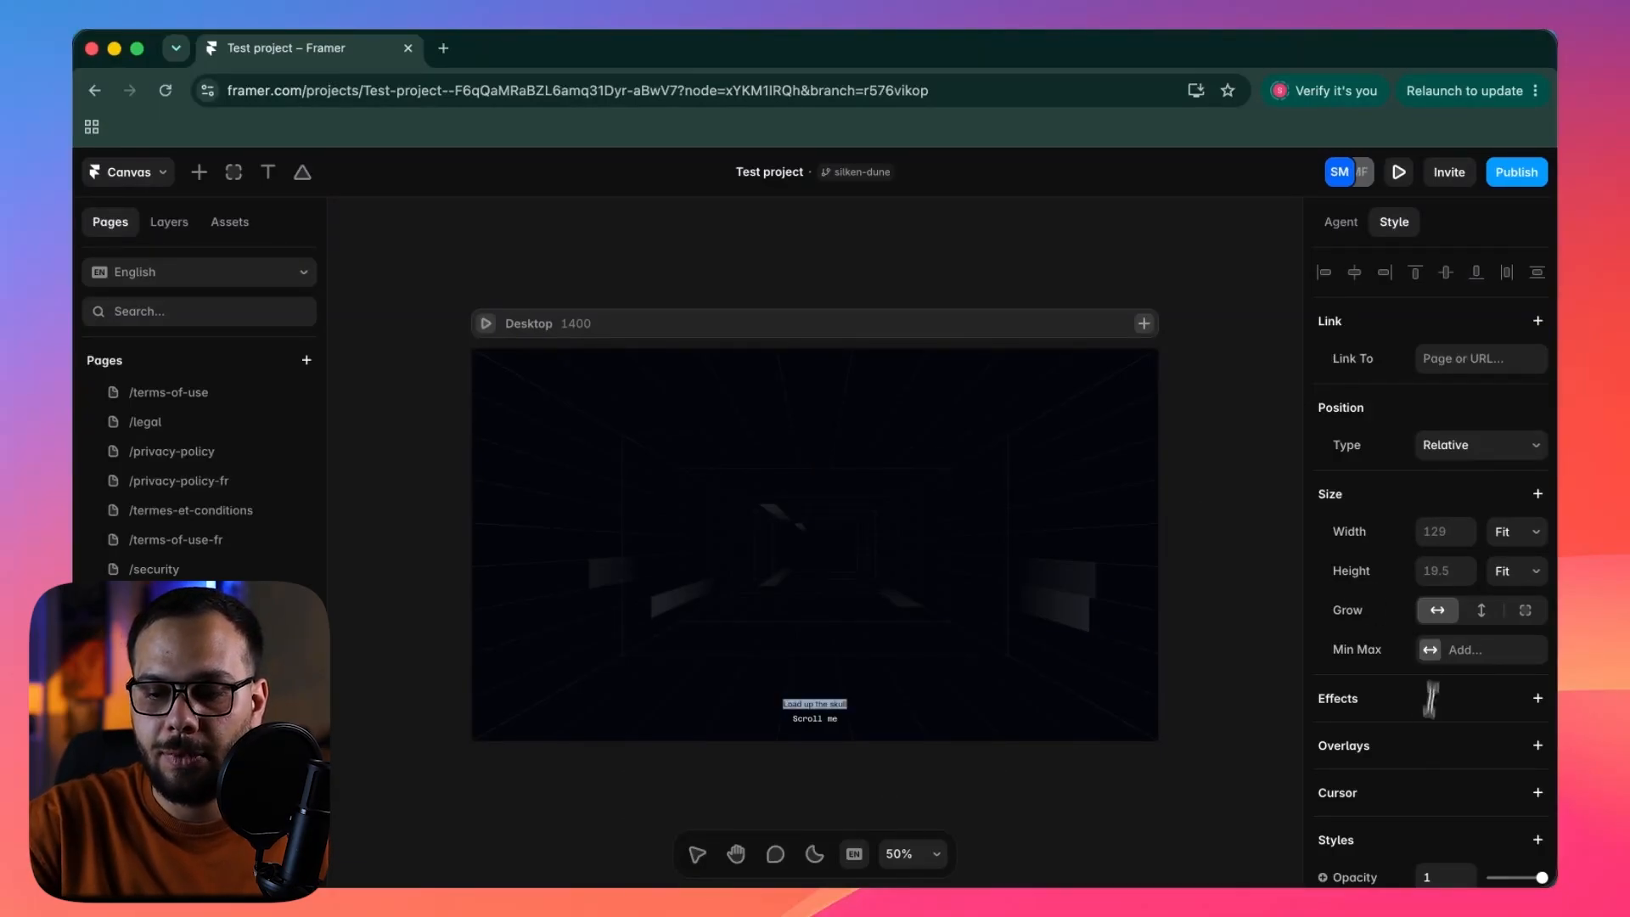
# Set the "Load up the skull" text's color to white (FFFFFF) and its size to 46 px.
pyautogui.scroll(-5, 1418, 722)
pyautogui.scroll(1, 1434, 595)
pyautogui.click(1459, 437)
pyautogui.moveTo(1139, 400); pyautogui.dragTo(1051, 332)
pyautogui.click(1448, 469)
pyautogui.write('46')
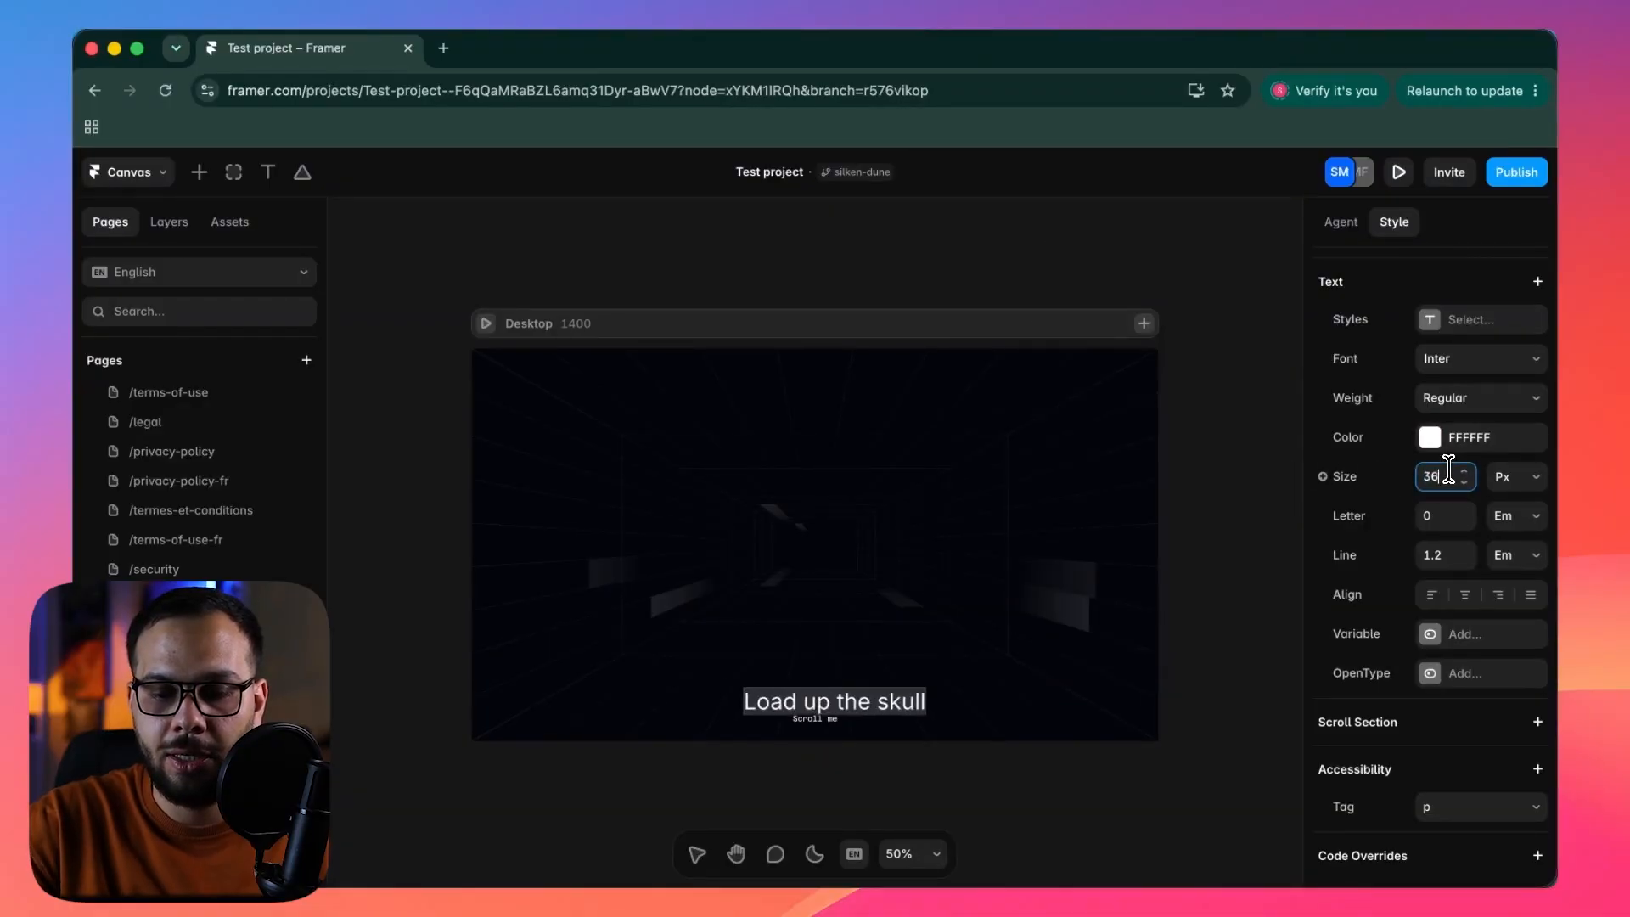
pyautogui.press('Escape')
# Open the project's branches and rename the silken-dune branch to Skull v1.01.
pyautogui.click(833, 174)
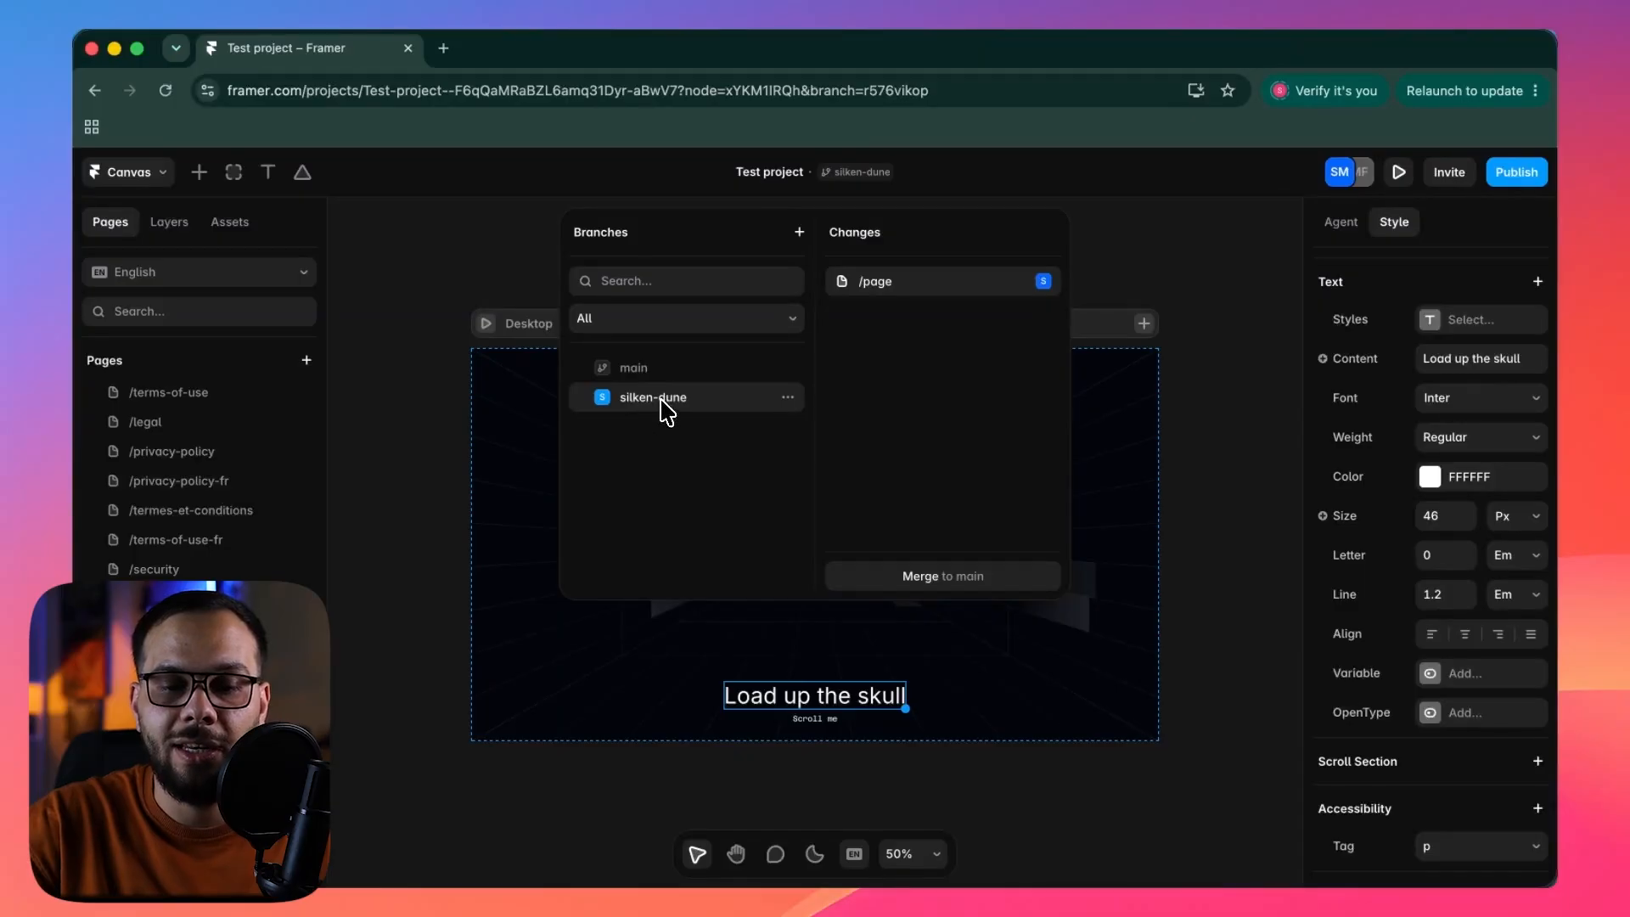
pyautogui.click(788, 401)
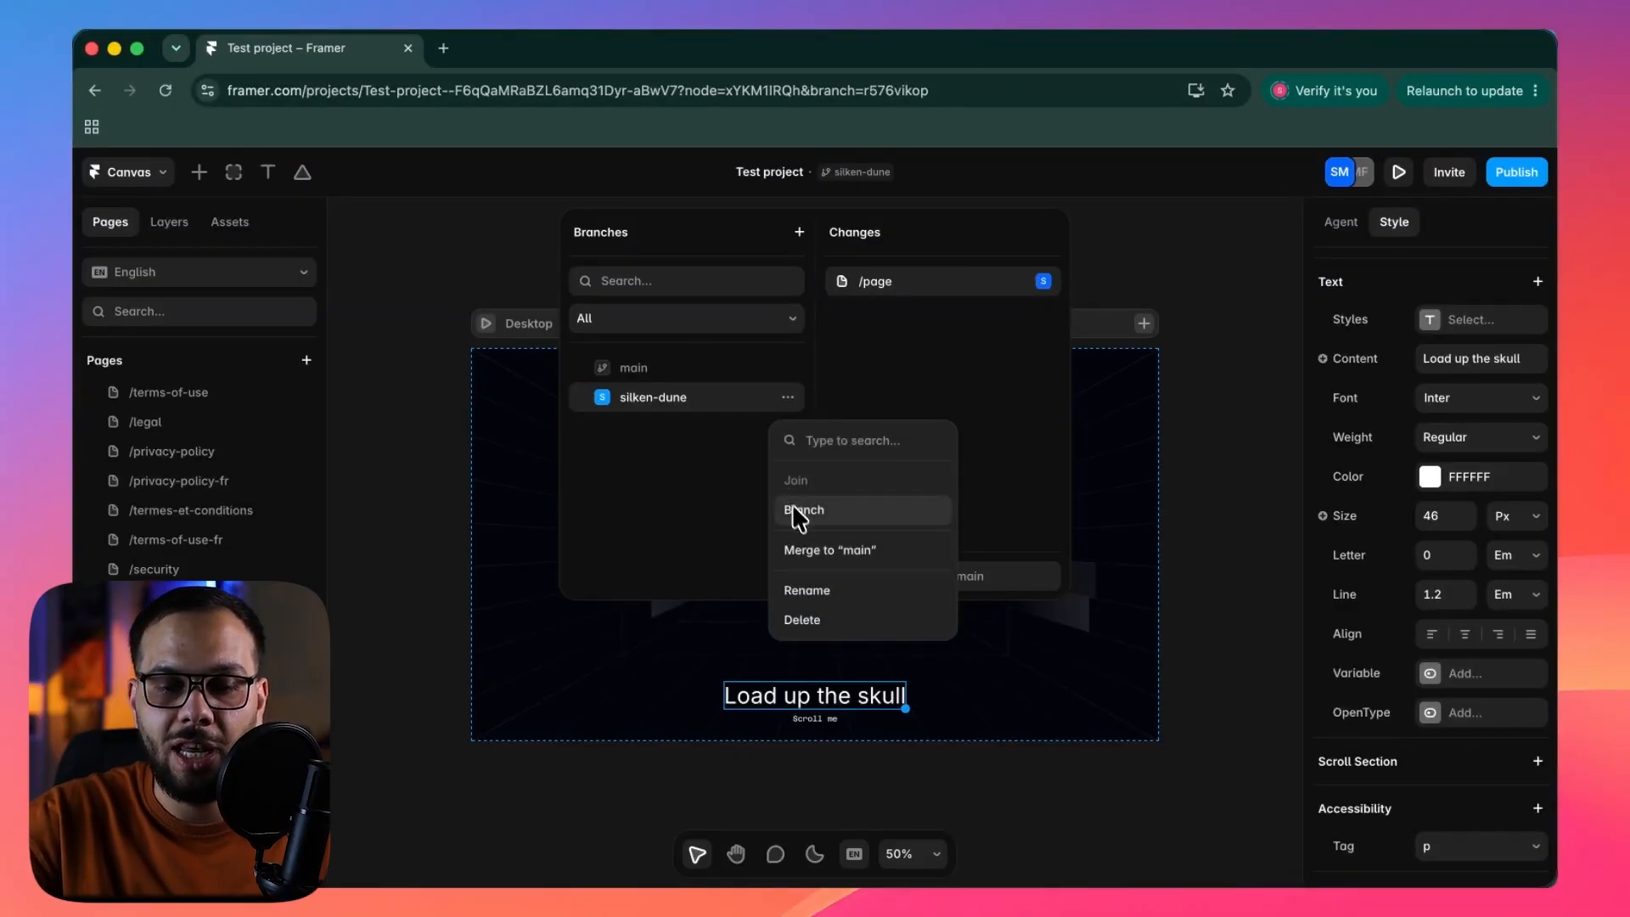
pyautogui.click(807, 586)
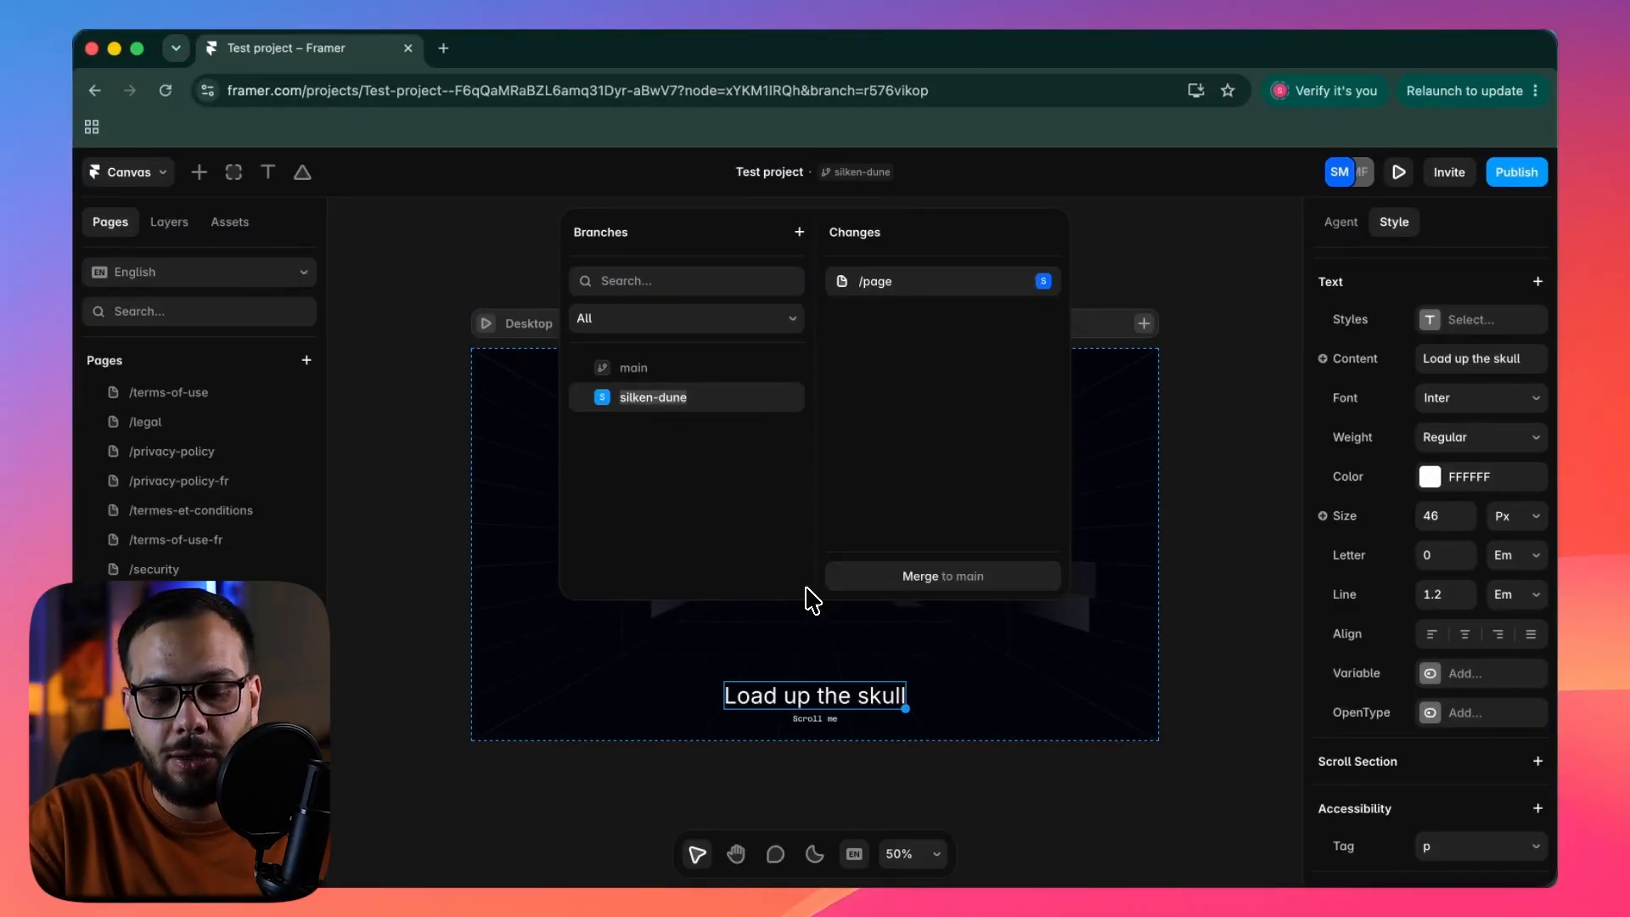
pyautogui.write('Skull v1.')
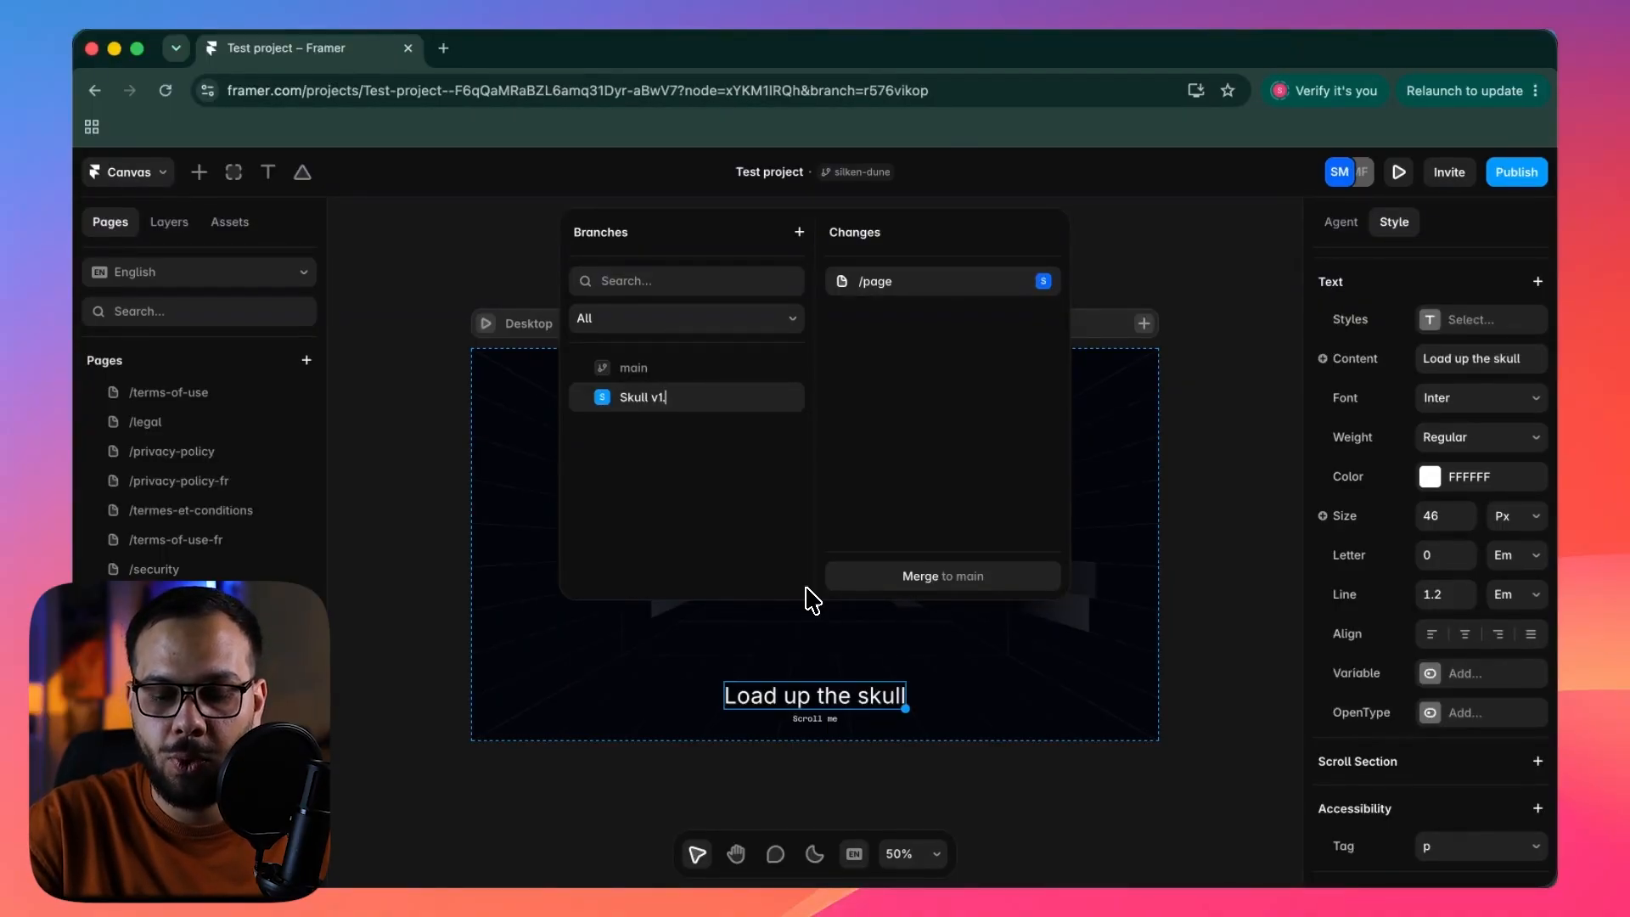
pyautogui.write('1')
pyautogui.press('Return')
# Compare the main and Skull v1.01 branches by switching between them, and bring up the Skull v1.01 branch's actions.
pyautogui.click(788, 397)
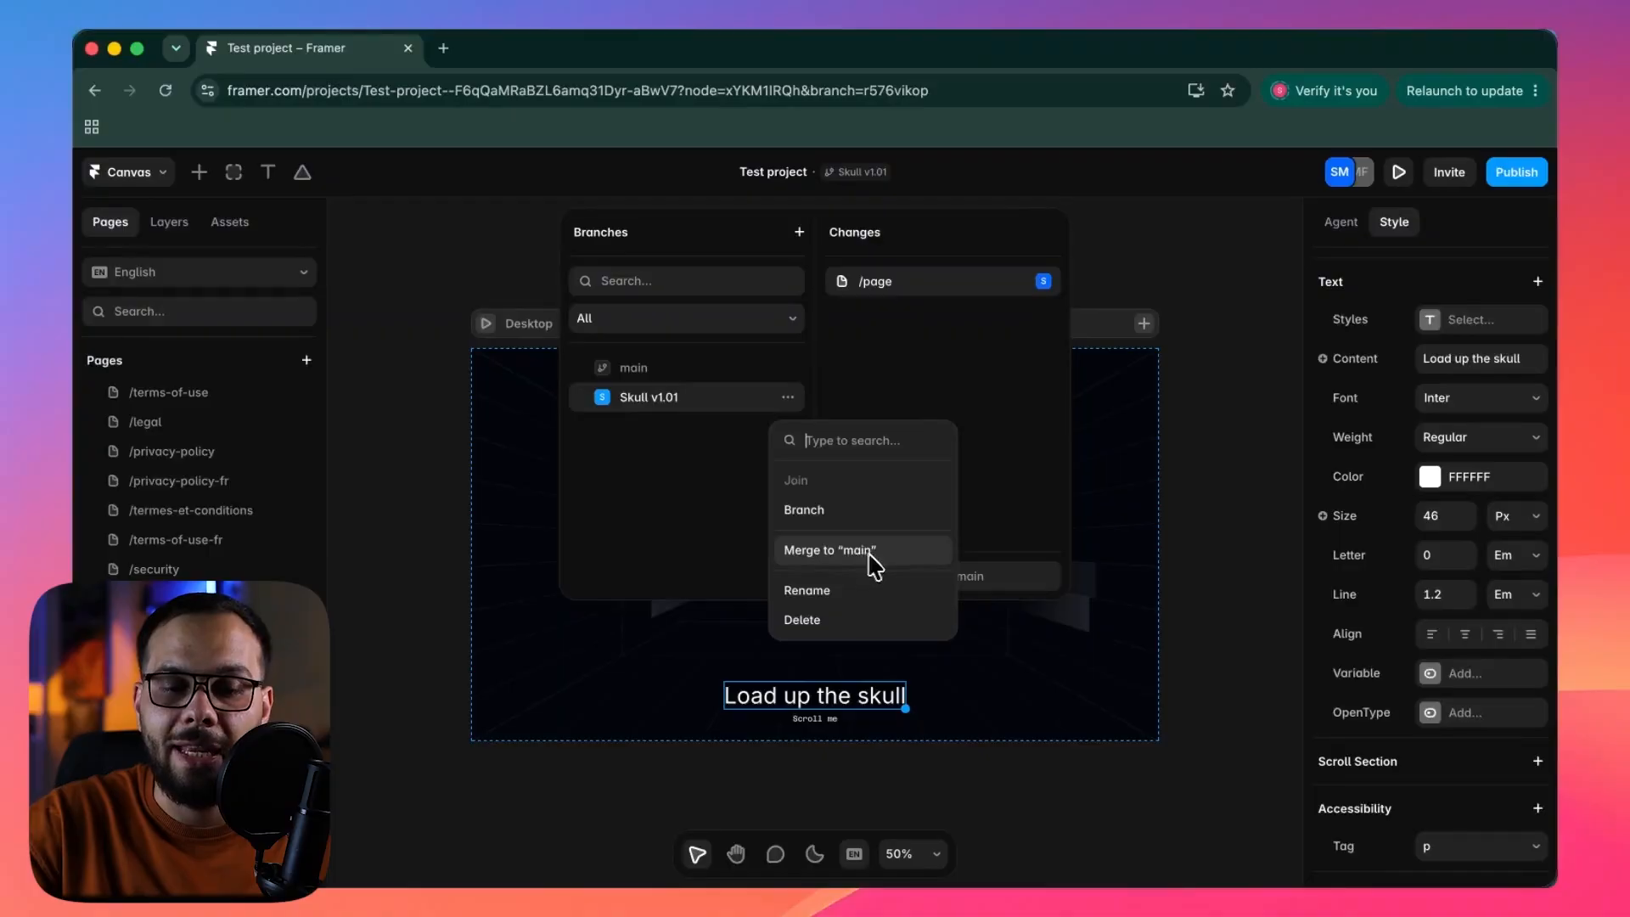
pyautogui.click(708, 458)
pyautogui.click(672, 378)
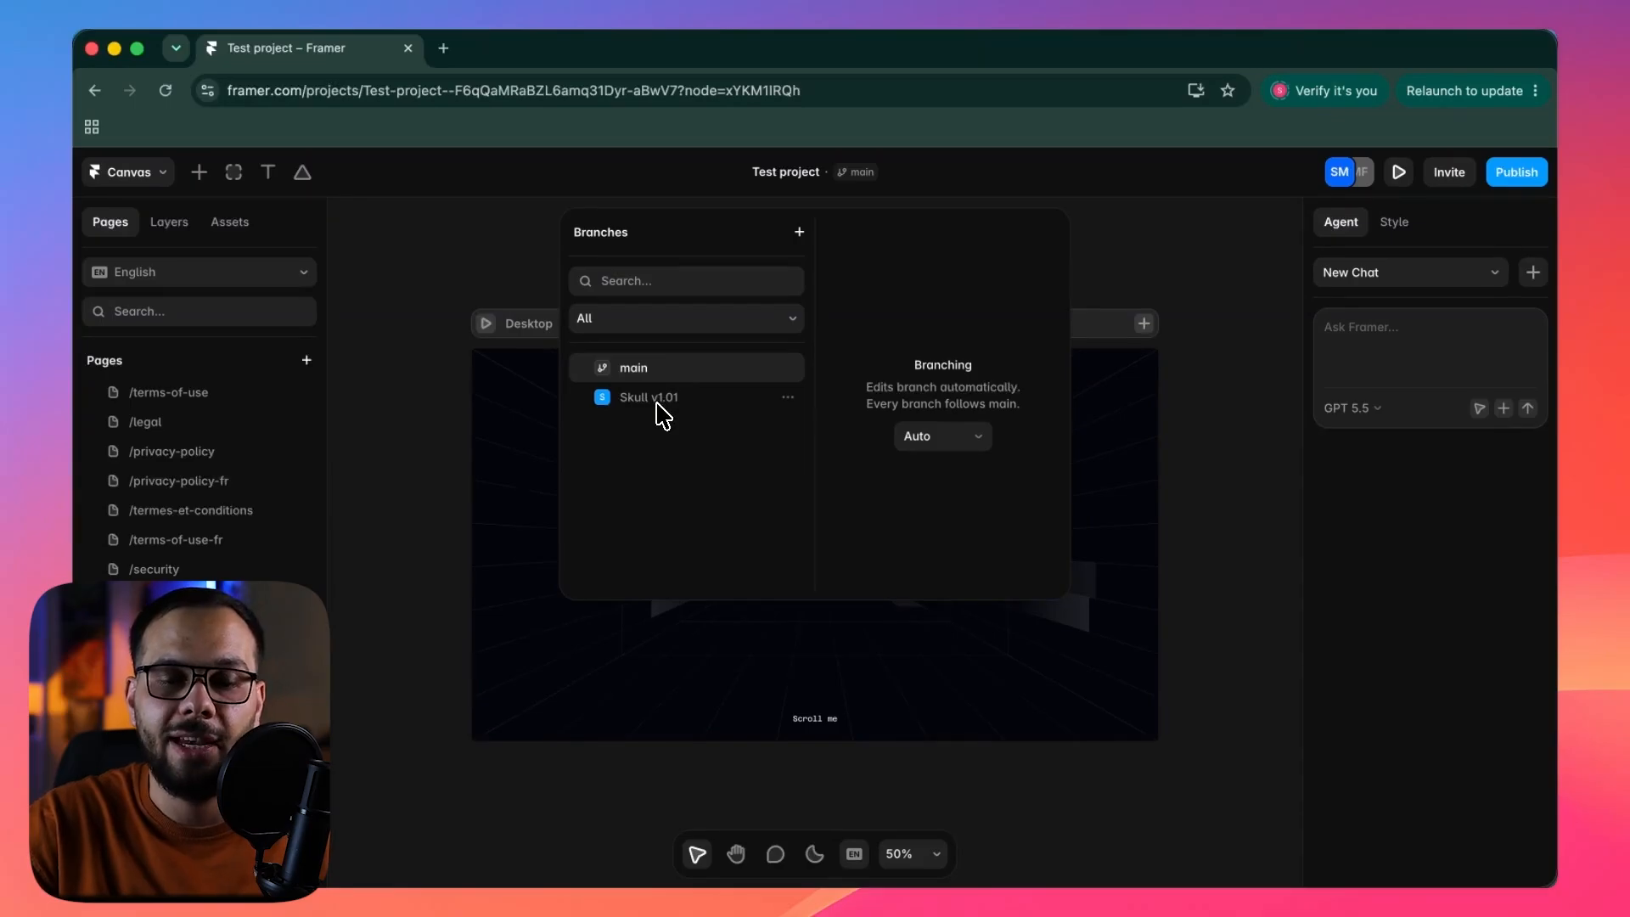
pyautogui.click(658, 406)
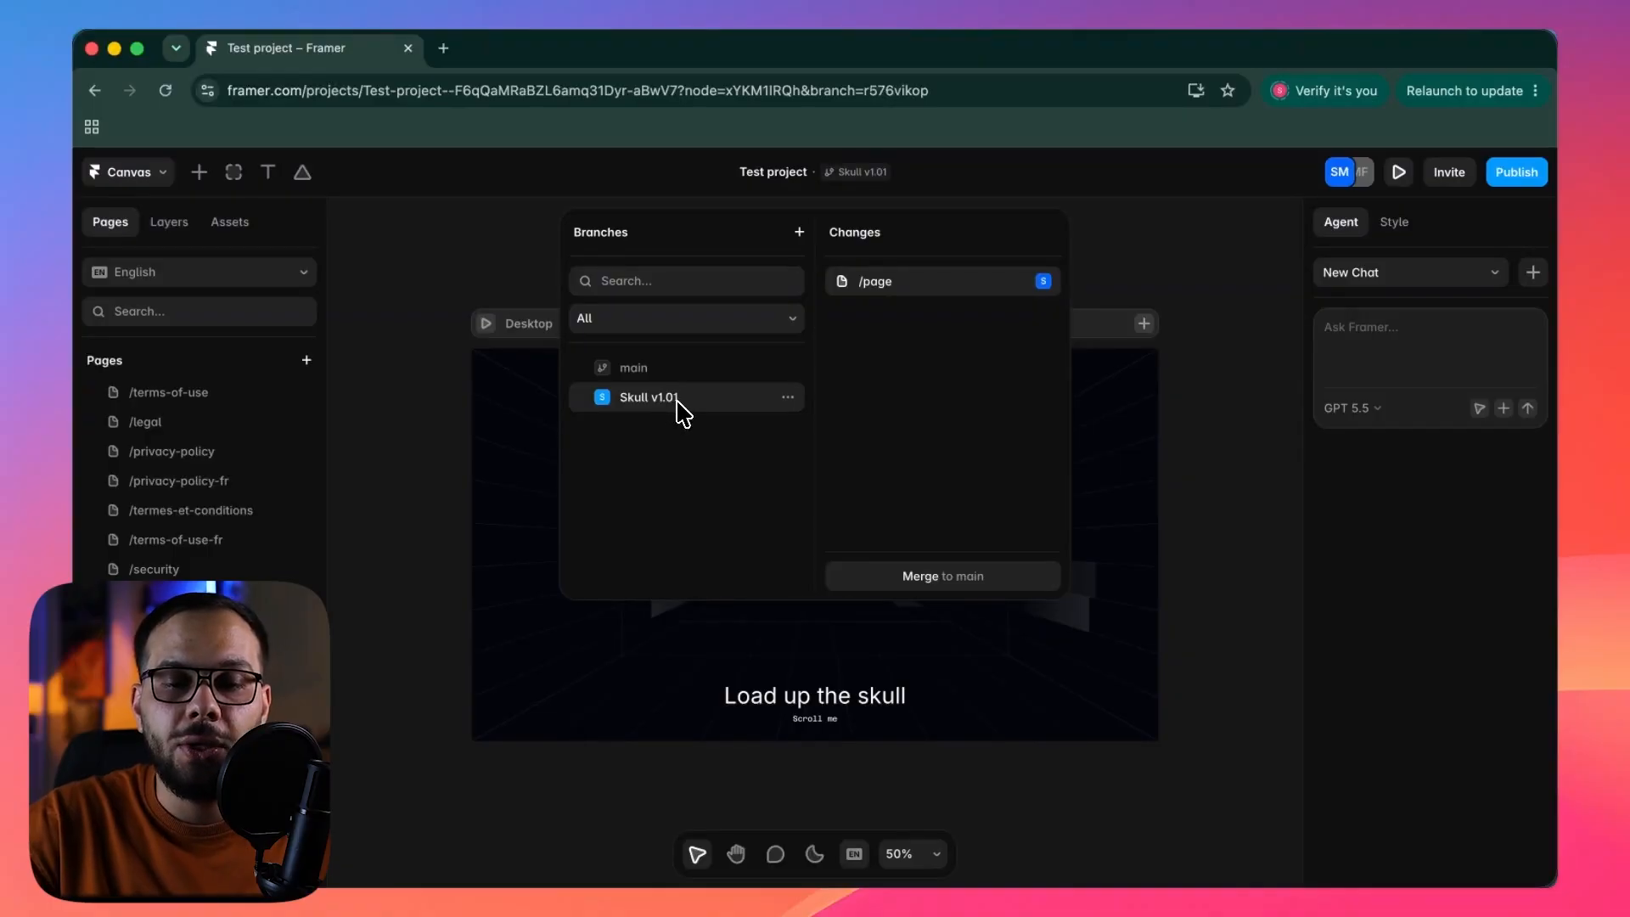
pyautogui.click(788, 397)
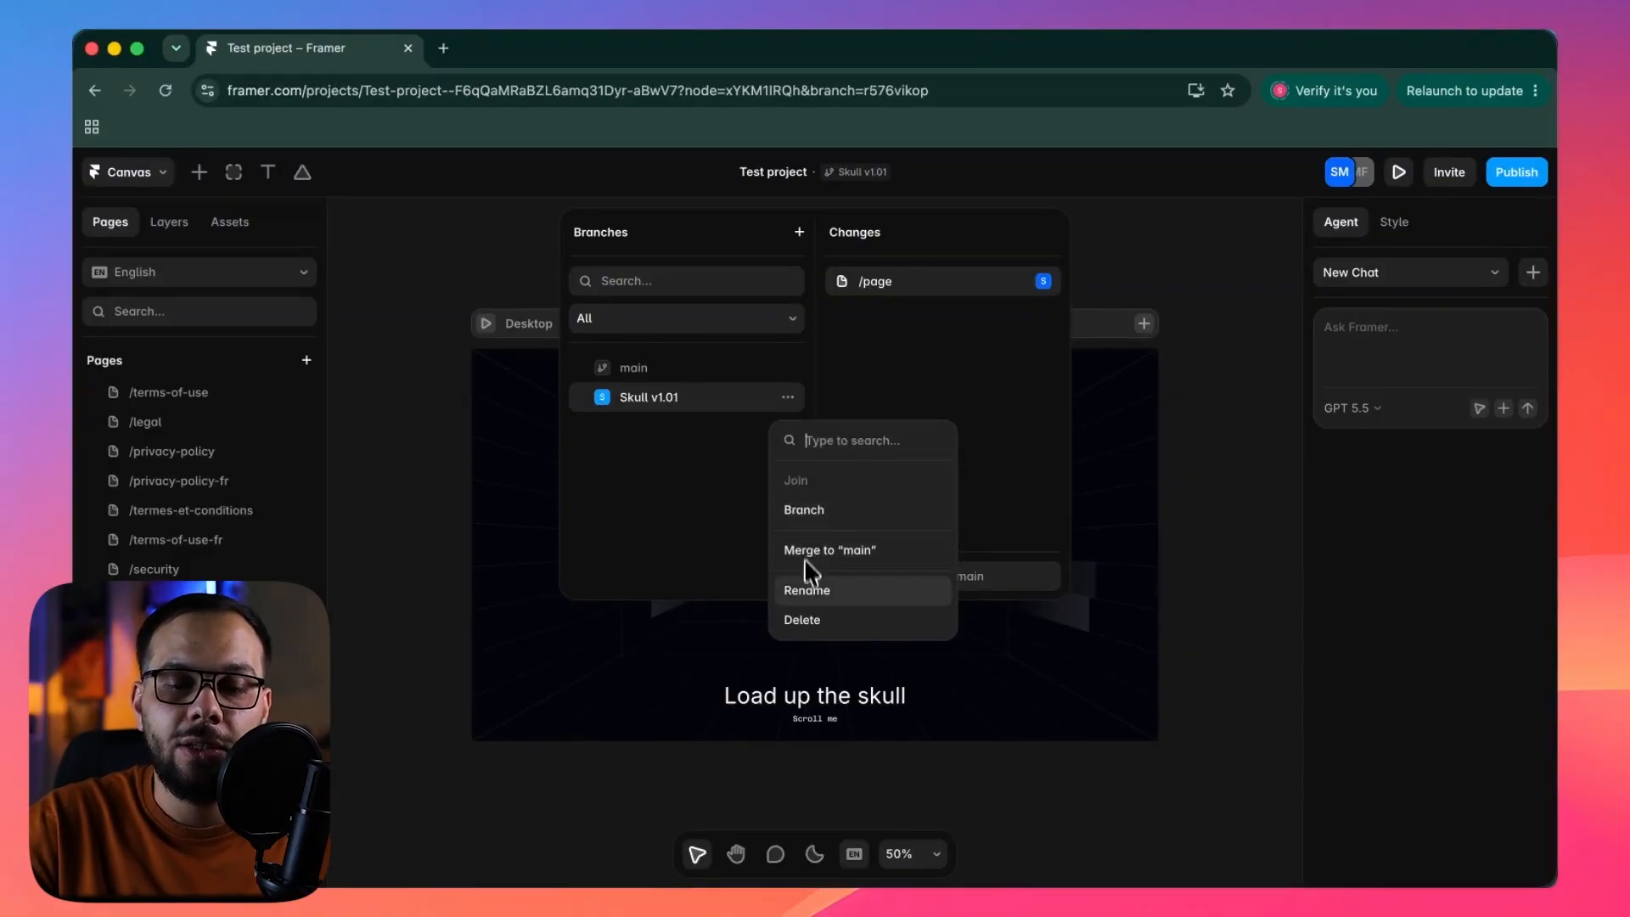
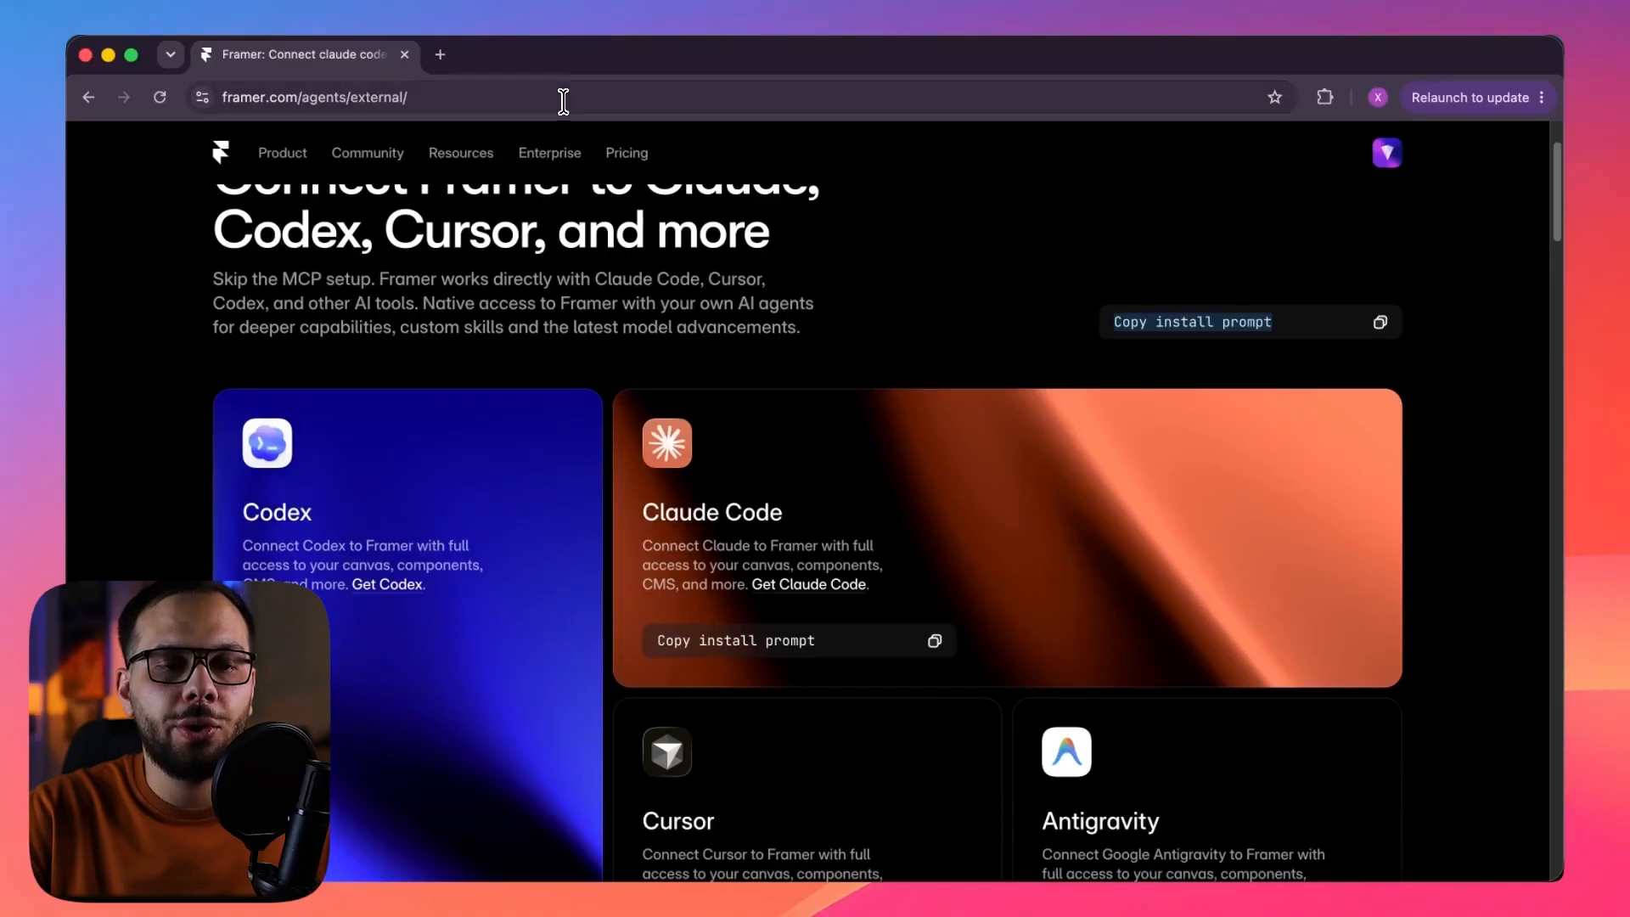
# Copy the Codex install prompt from Framer's external agents page and paste it into a note in Notes.
pyautogui.click(563, 100)
pyautogui.click(574, 279)
pyautogui.scroll(-3, 574, 279)
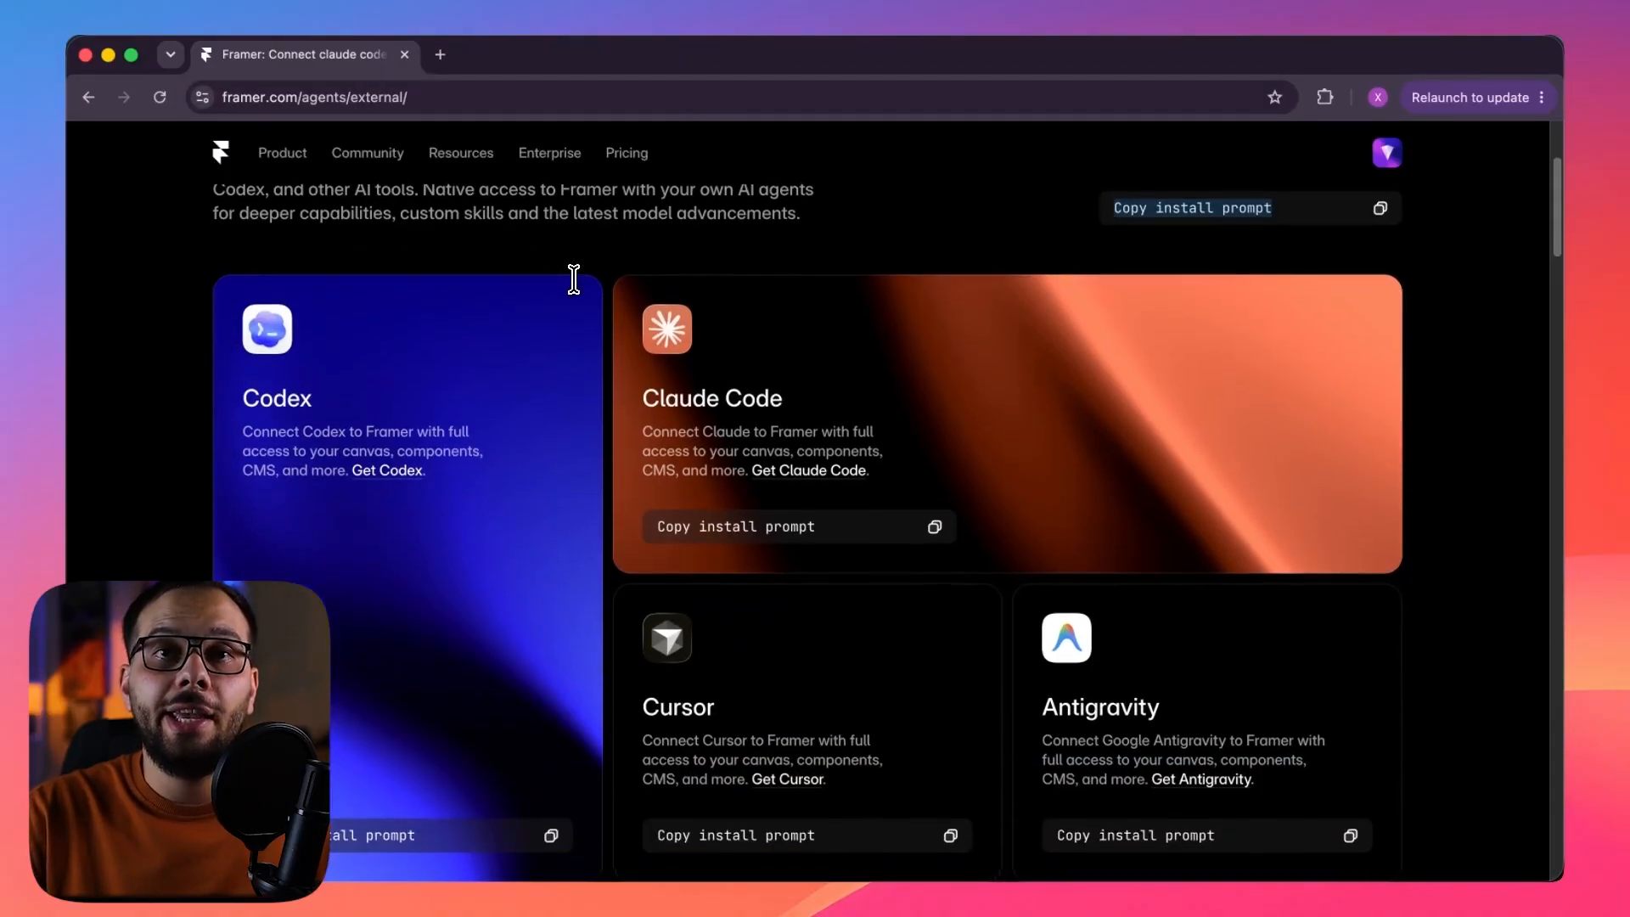
pyautogui.scroll(-2, 574, 292)
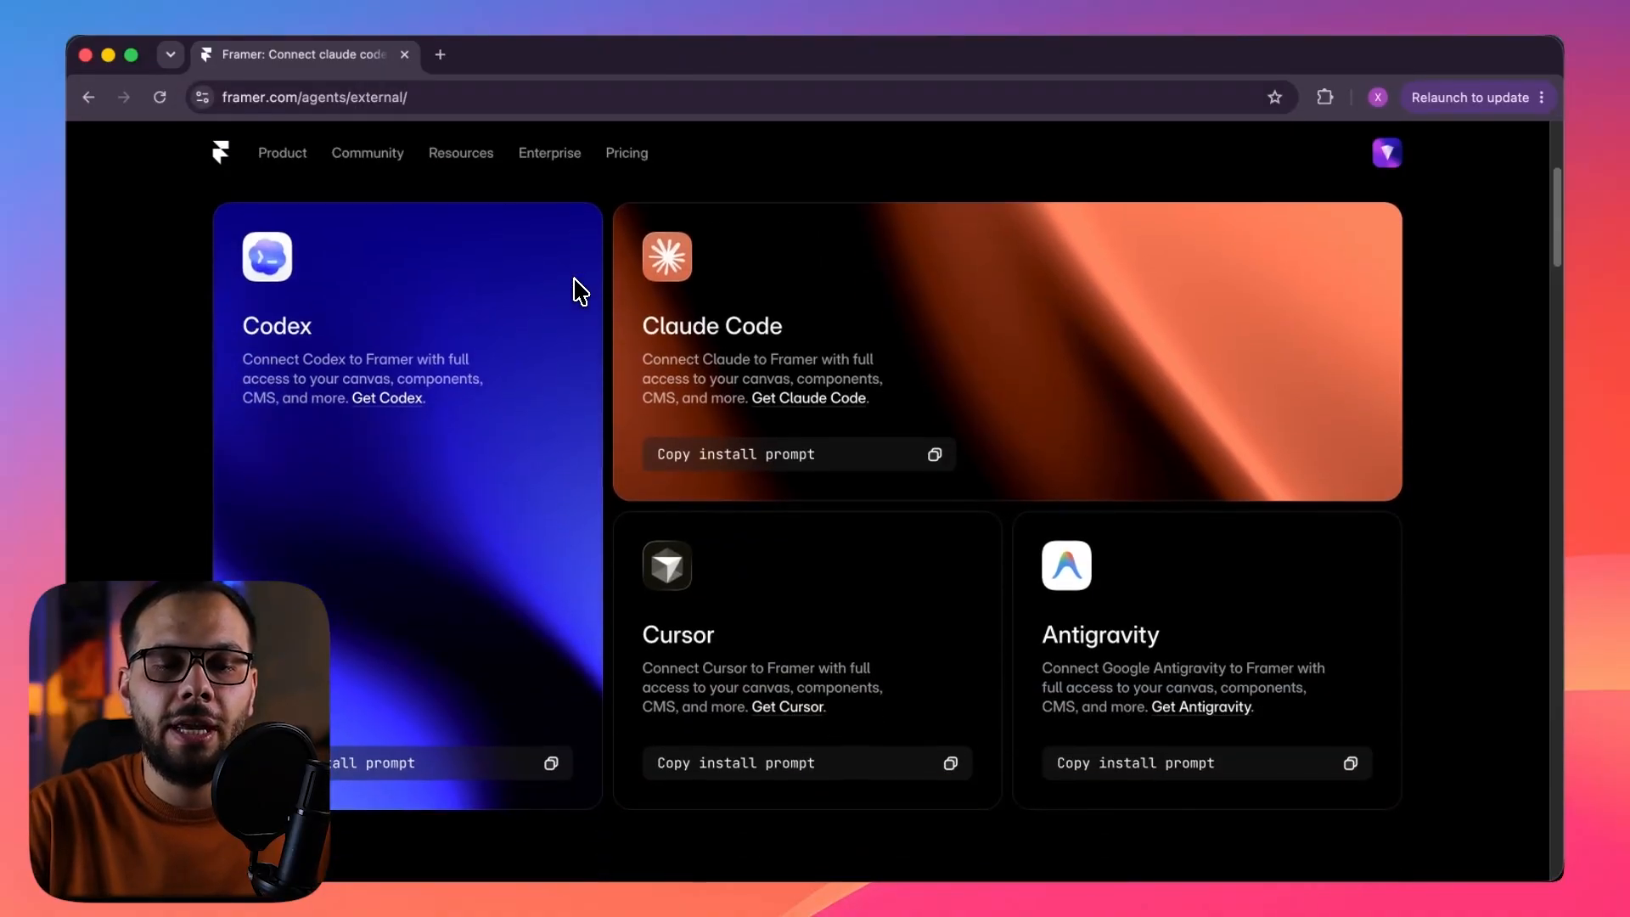
pyautogui.scroll(-2, 764, 357)
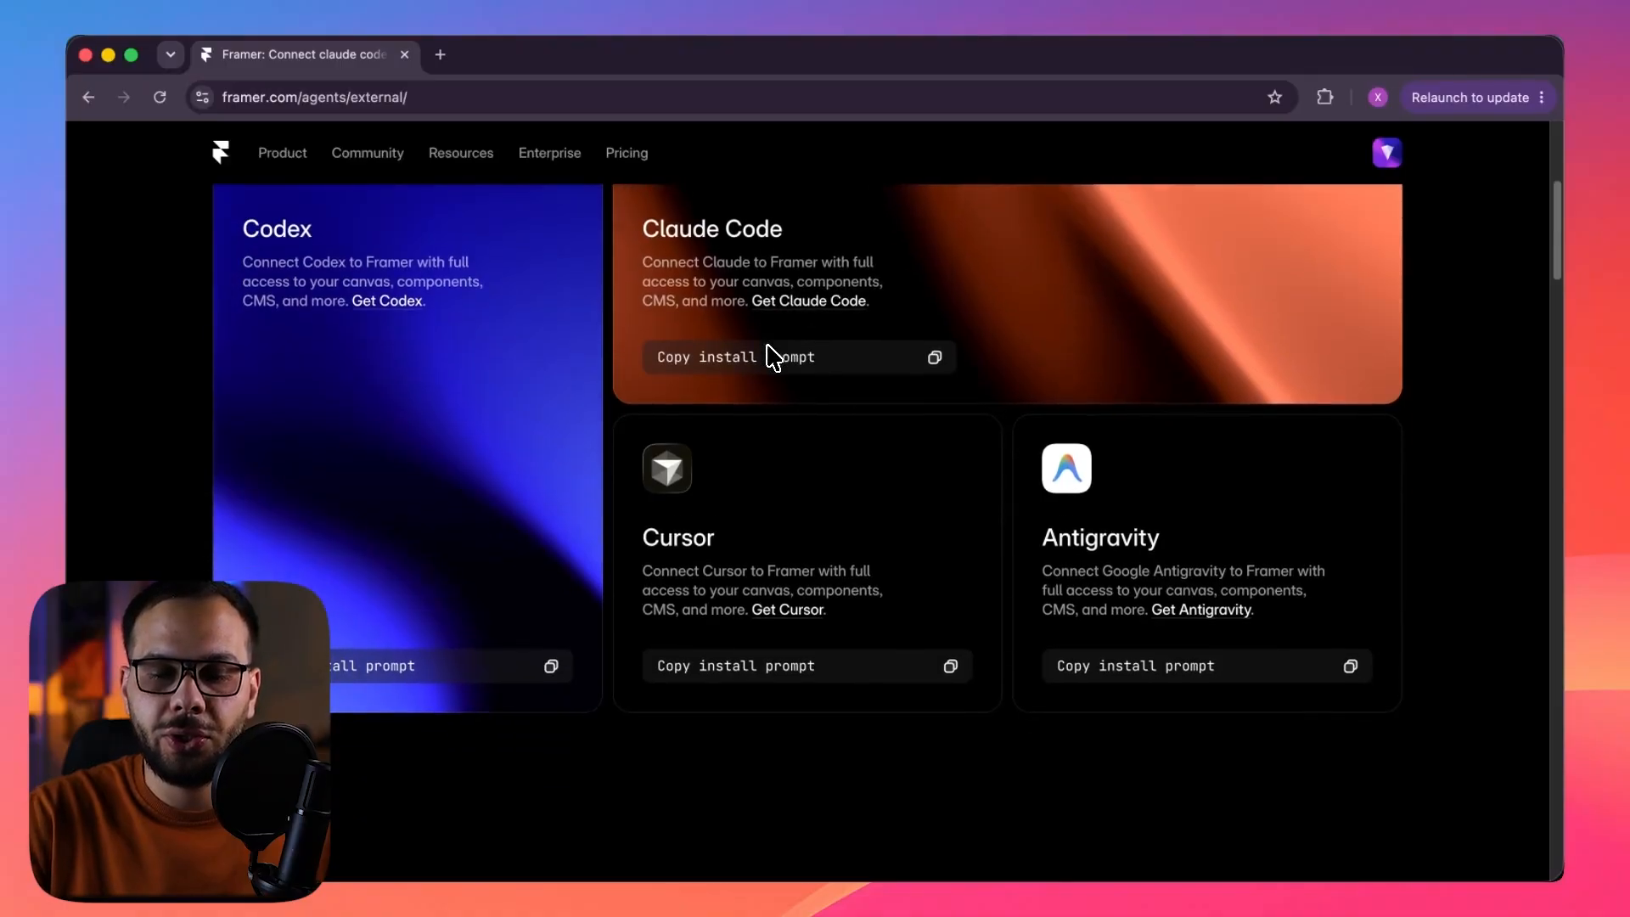
pyautogui.scroll(2, 554, 598)
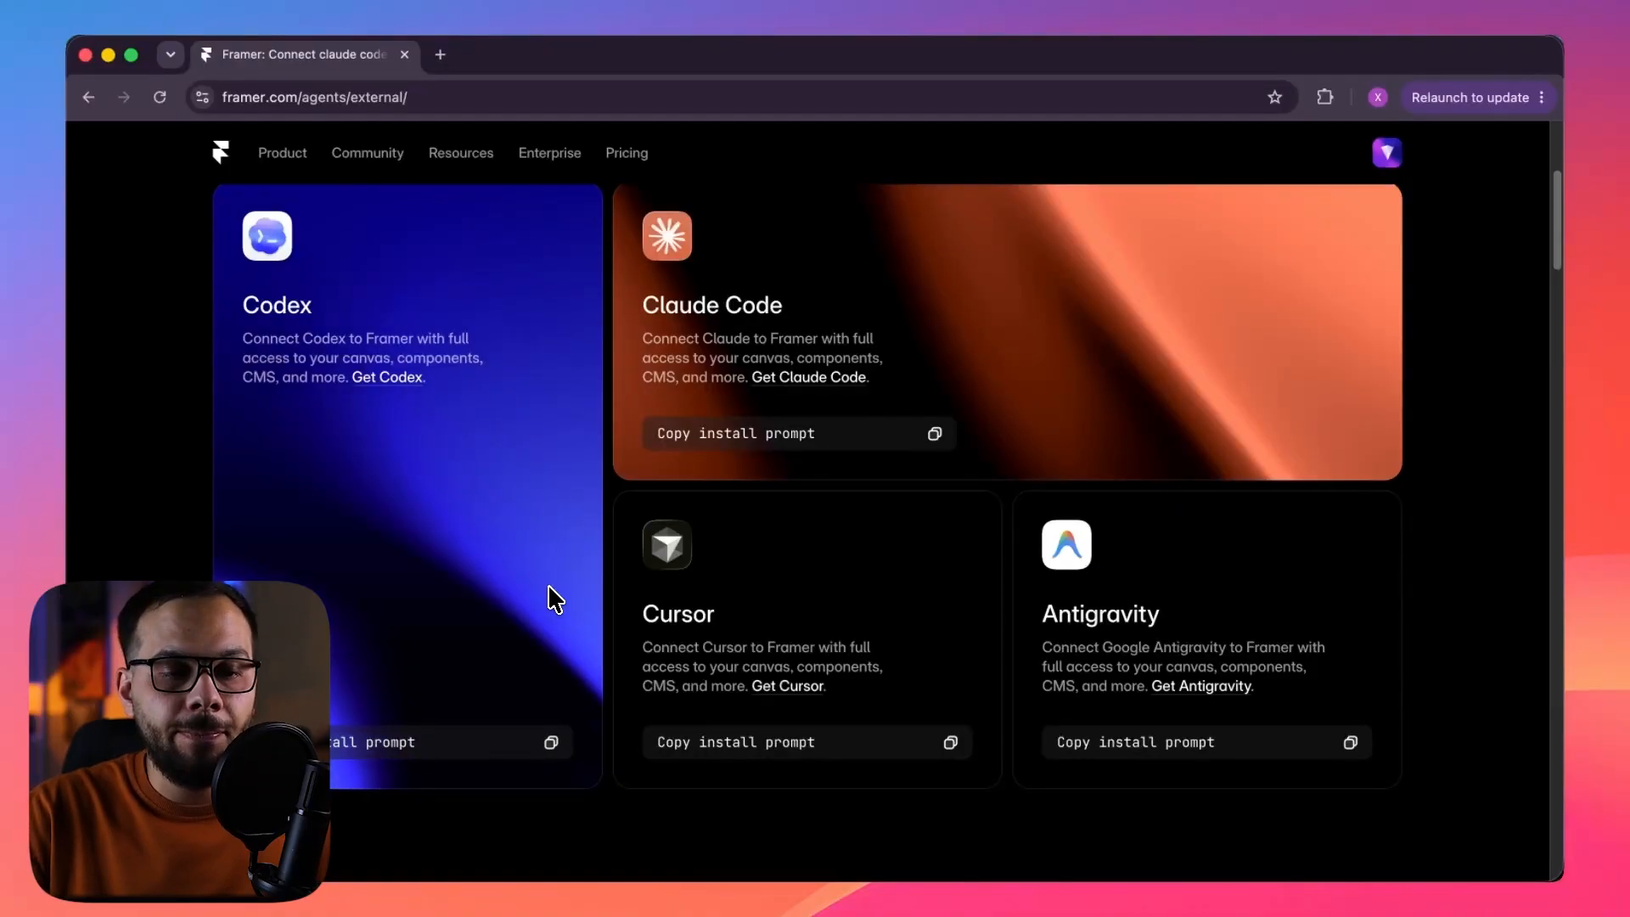
pyautogui.click(551, 744)
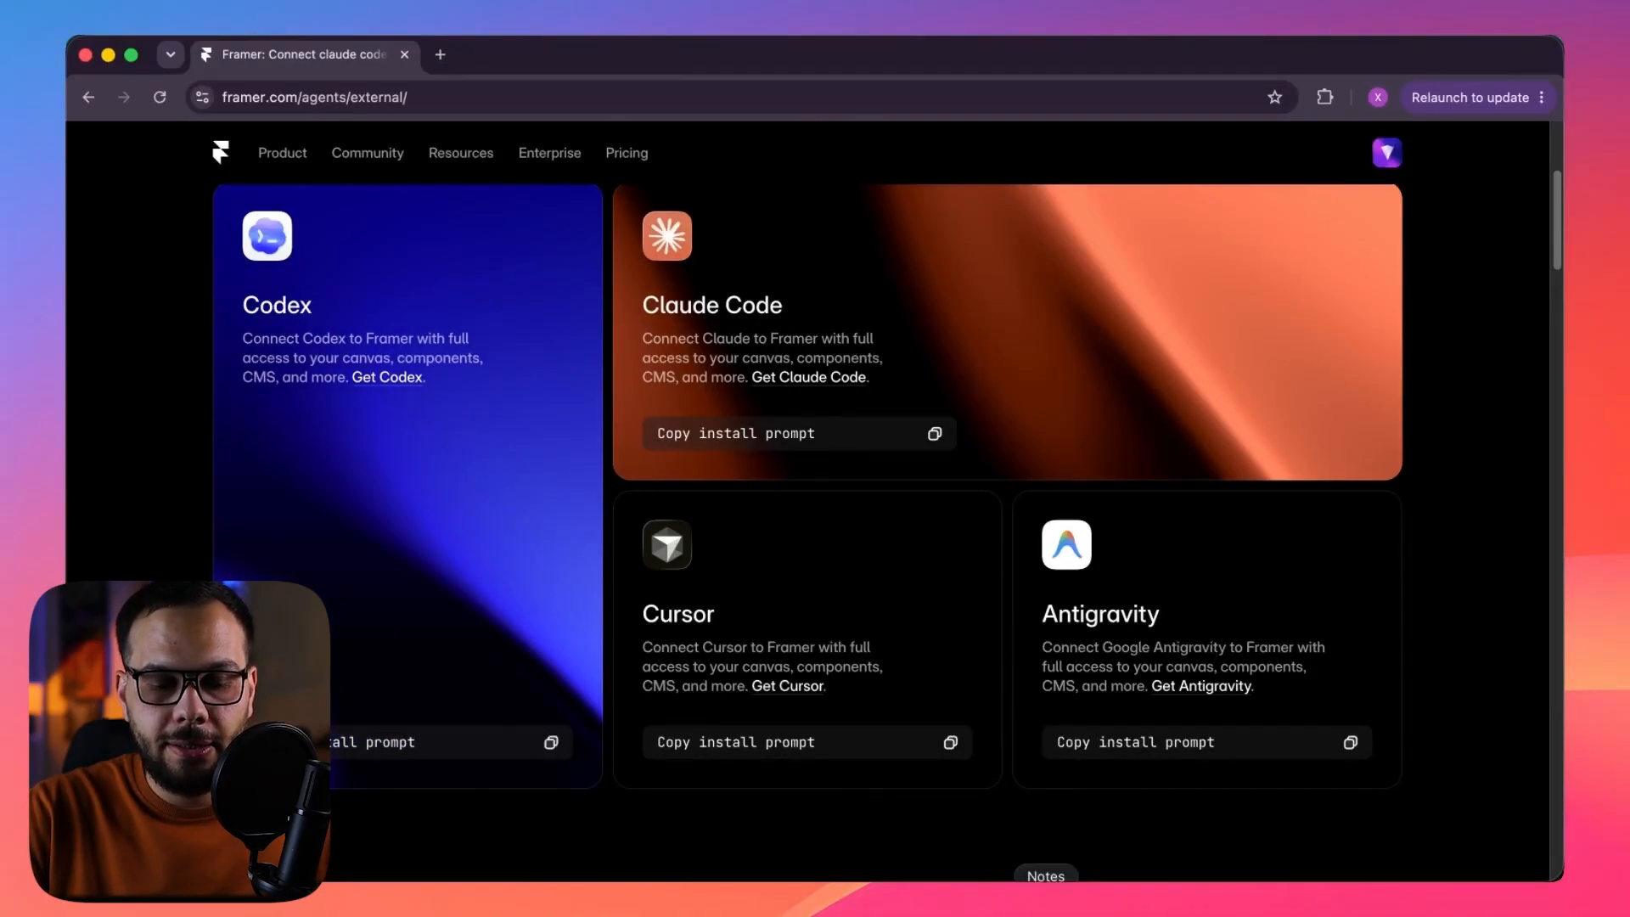
pyautogui.click(1047, 904)
pyautogui.press('super+v')
pyautogui.scroll(5, 973, 371)
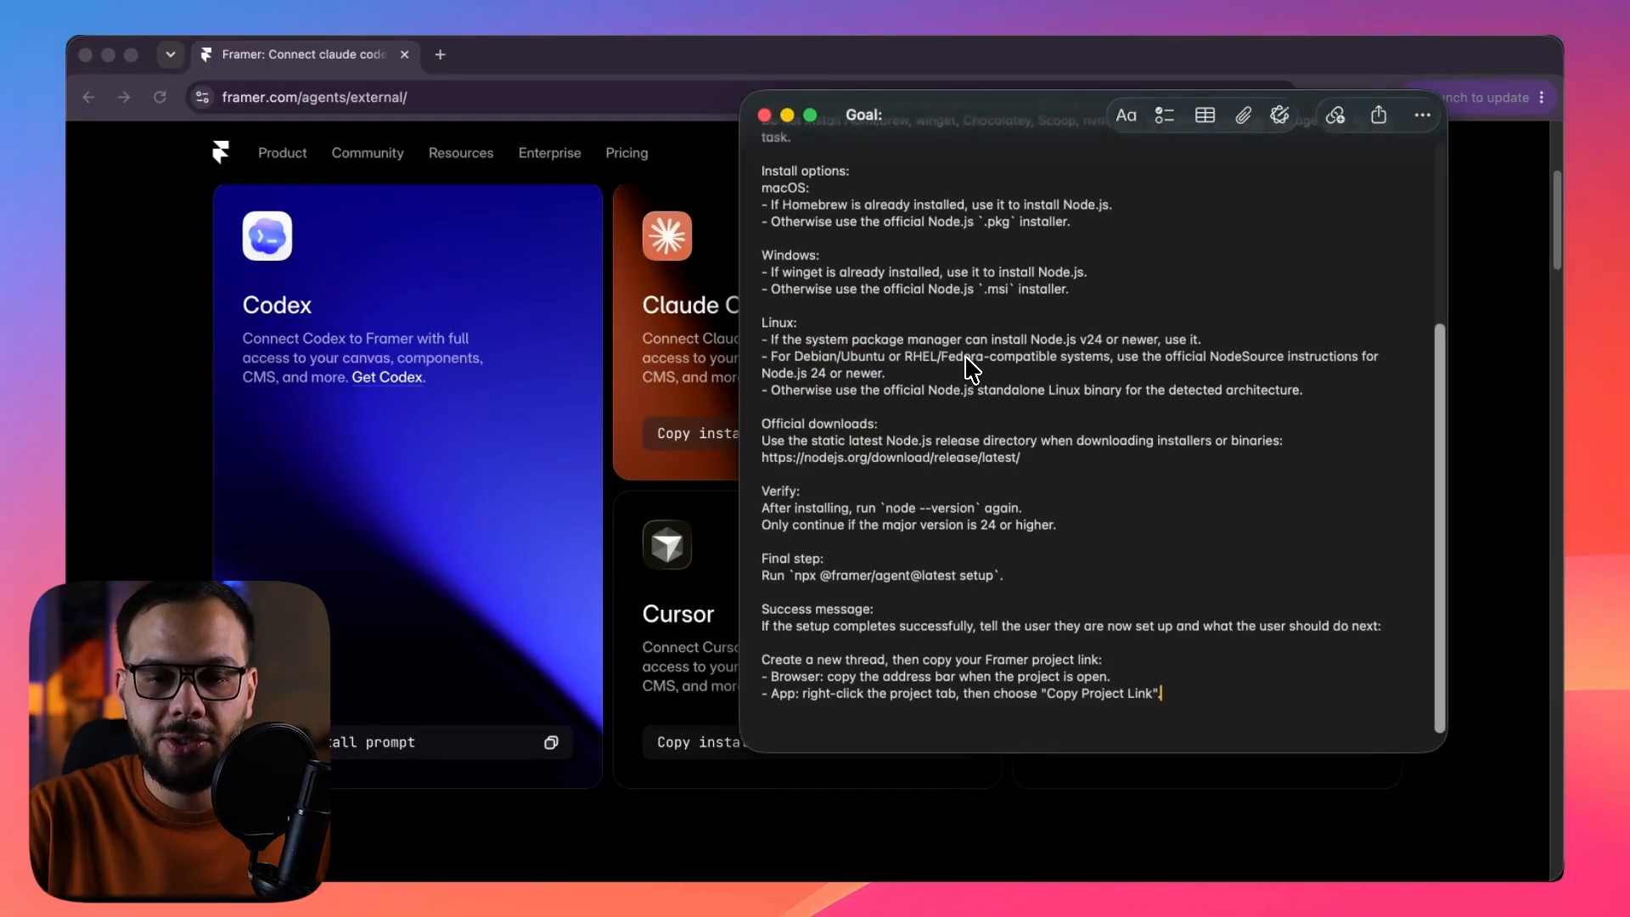
pyautogui.scroll(3, 969, 368)
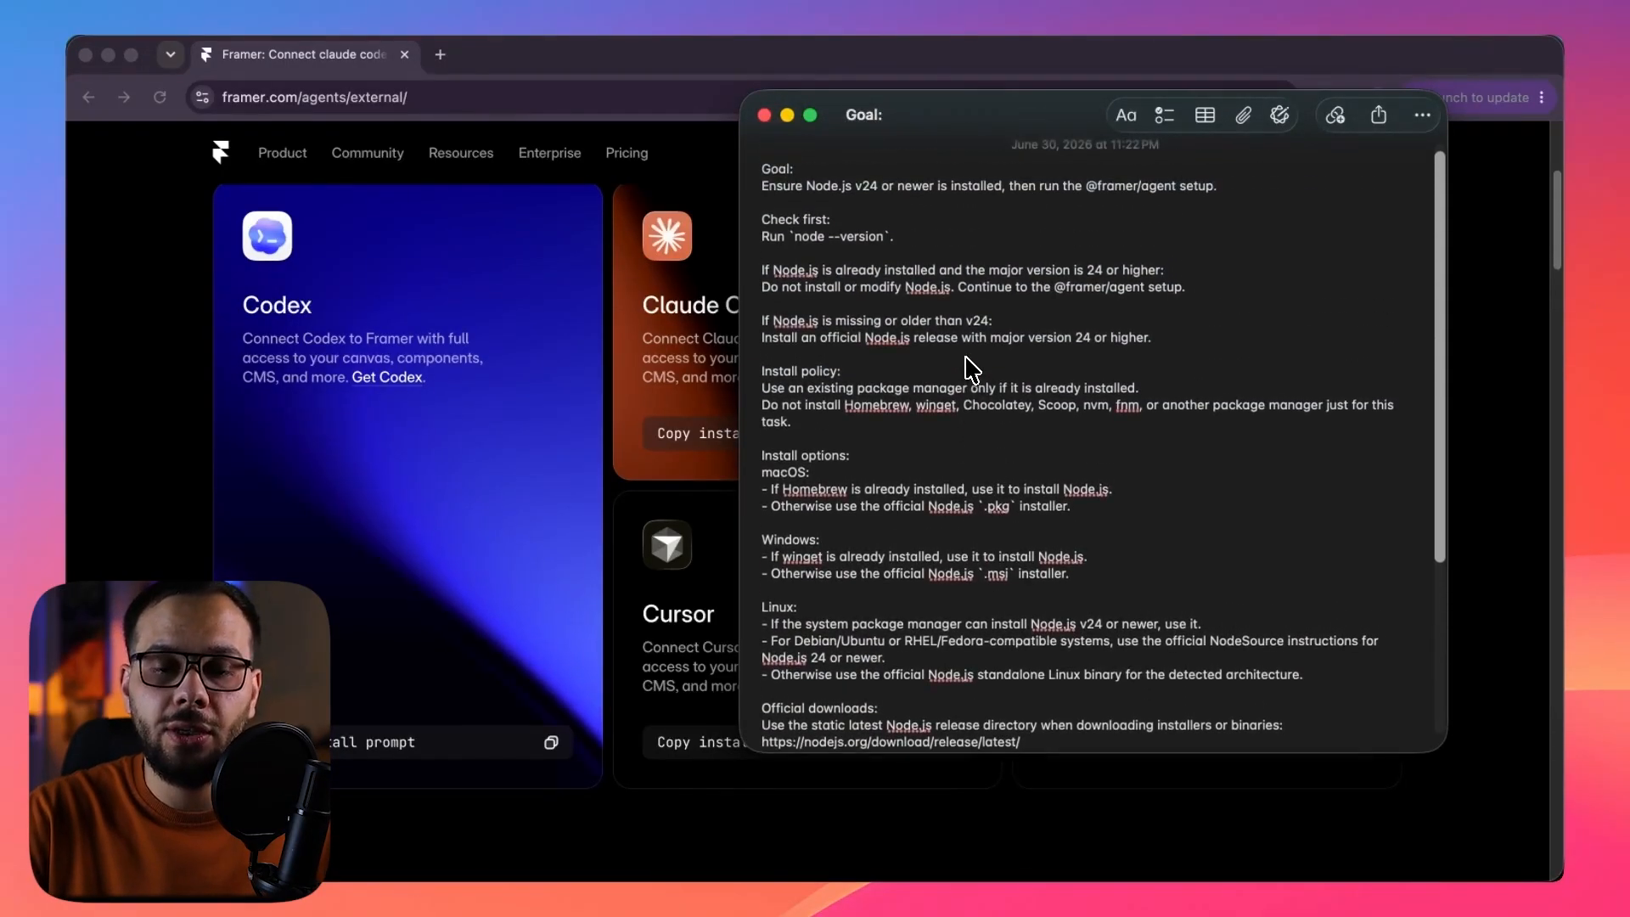
pyautogui.scroll(1, 972, 371)
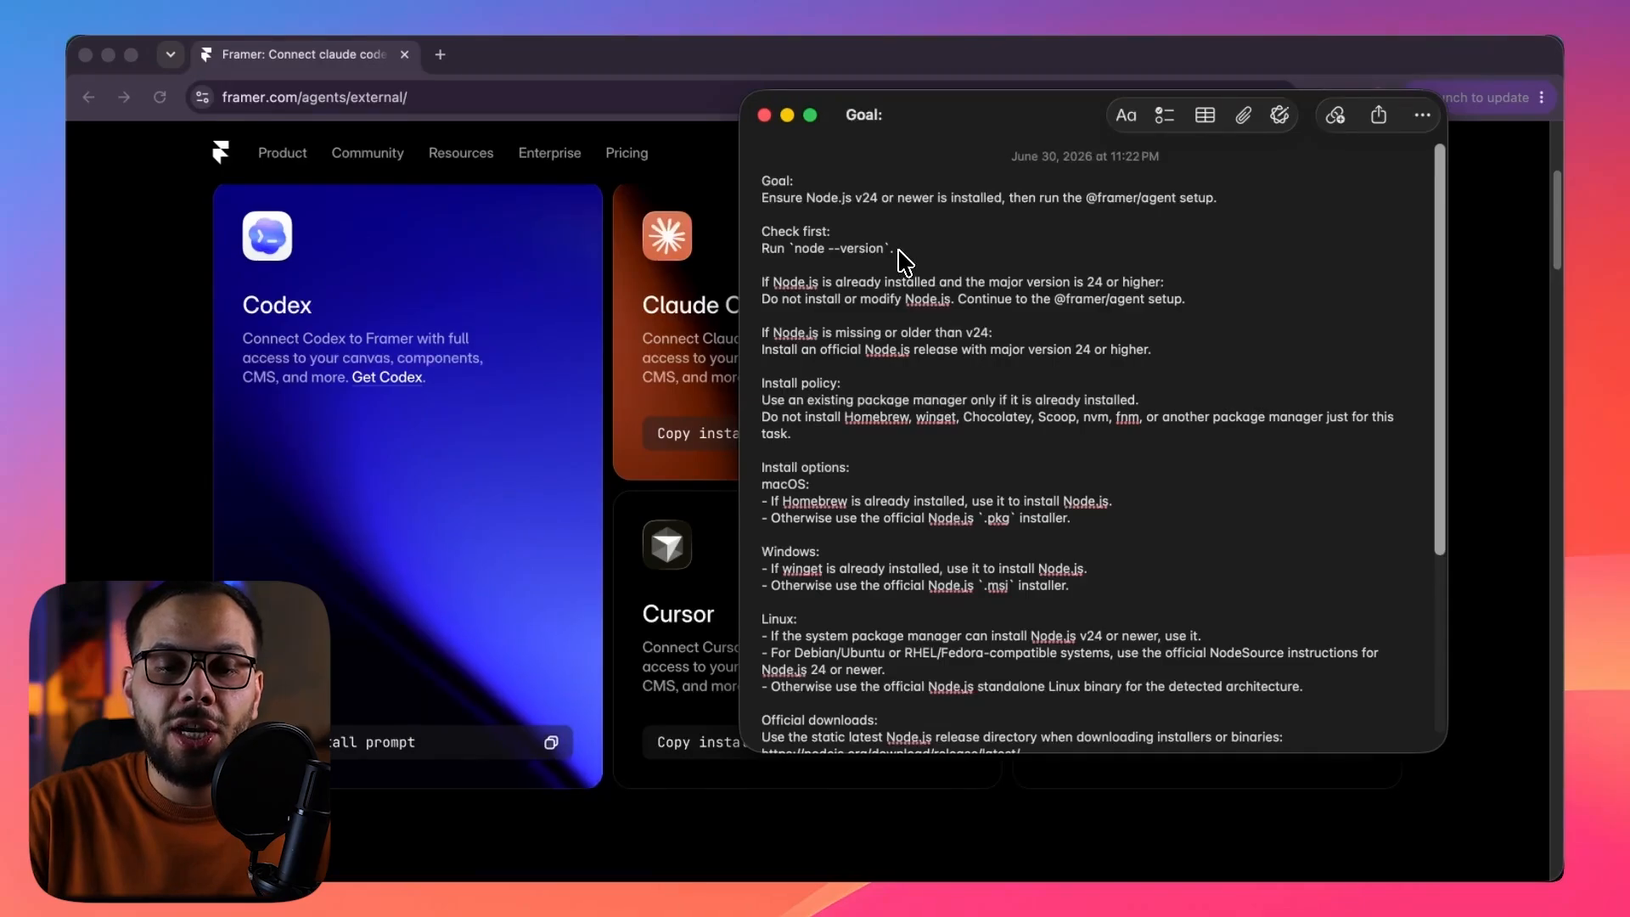
pyautogui.moveTo(761, 231); pyautogui.dragTo(811, 268)
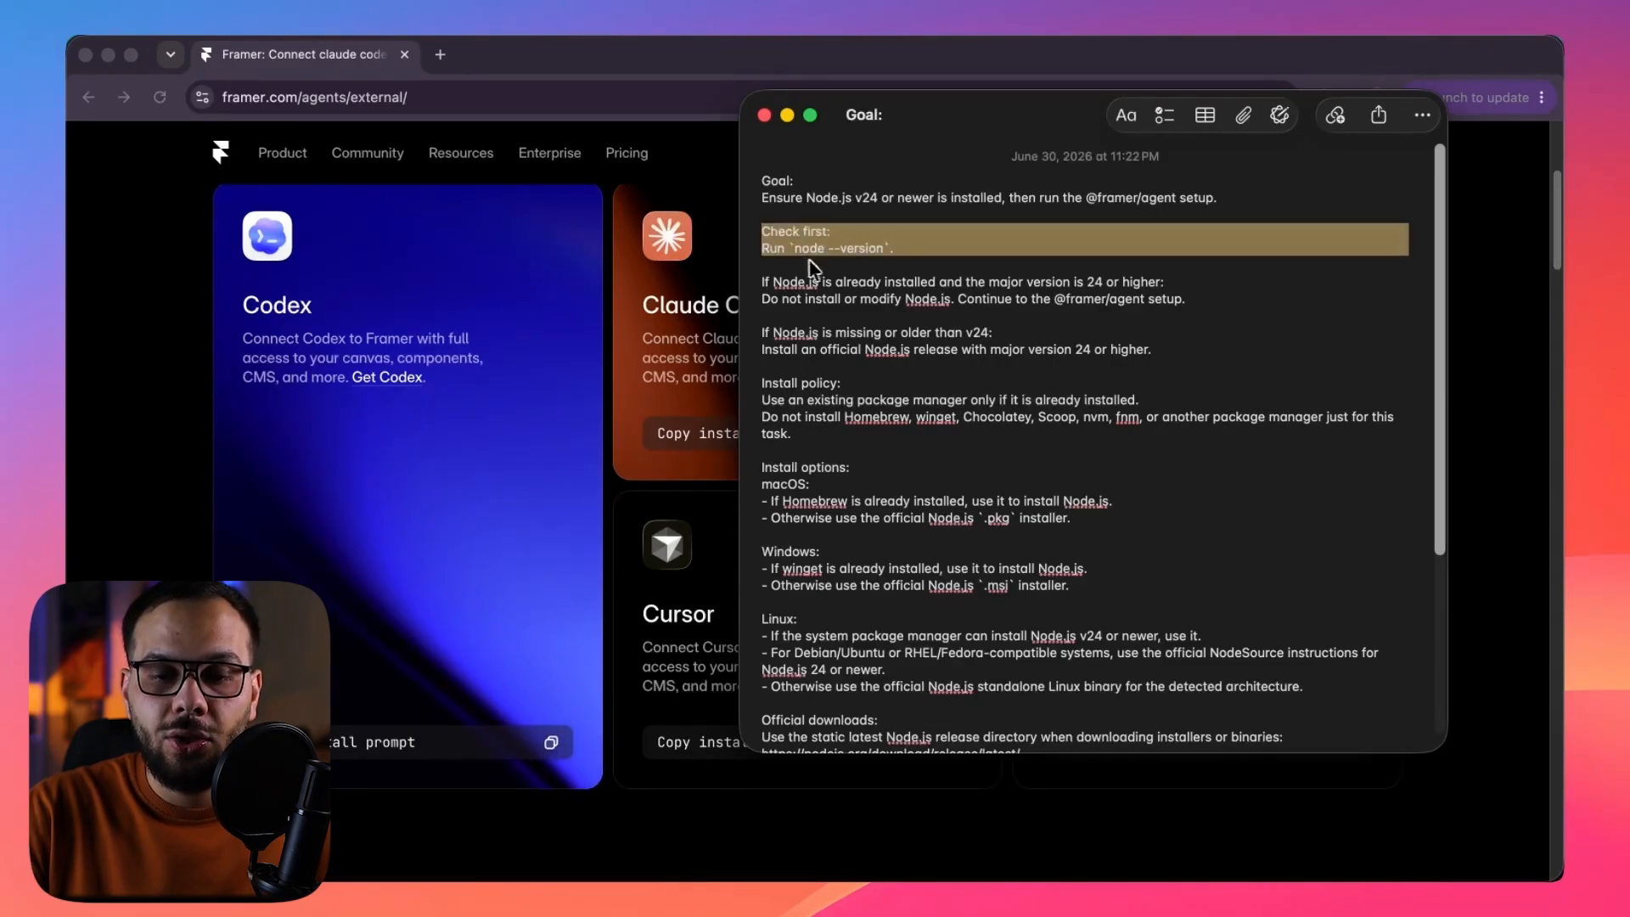
pyautogui.click(893, 265)
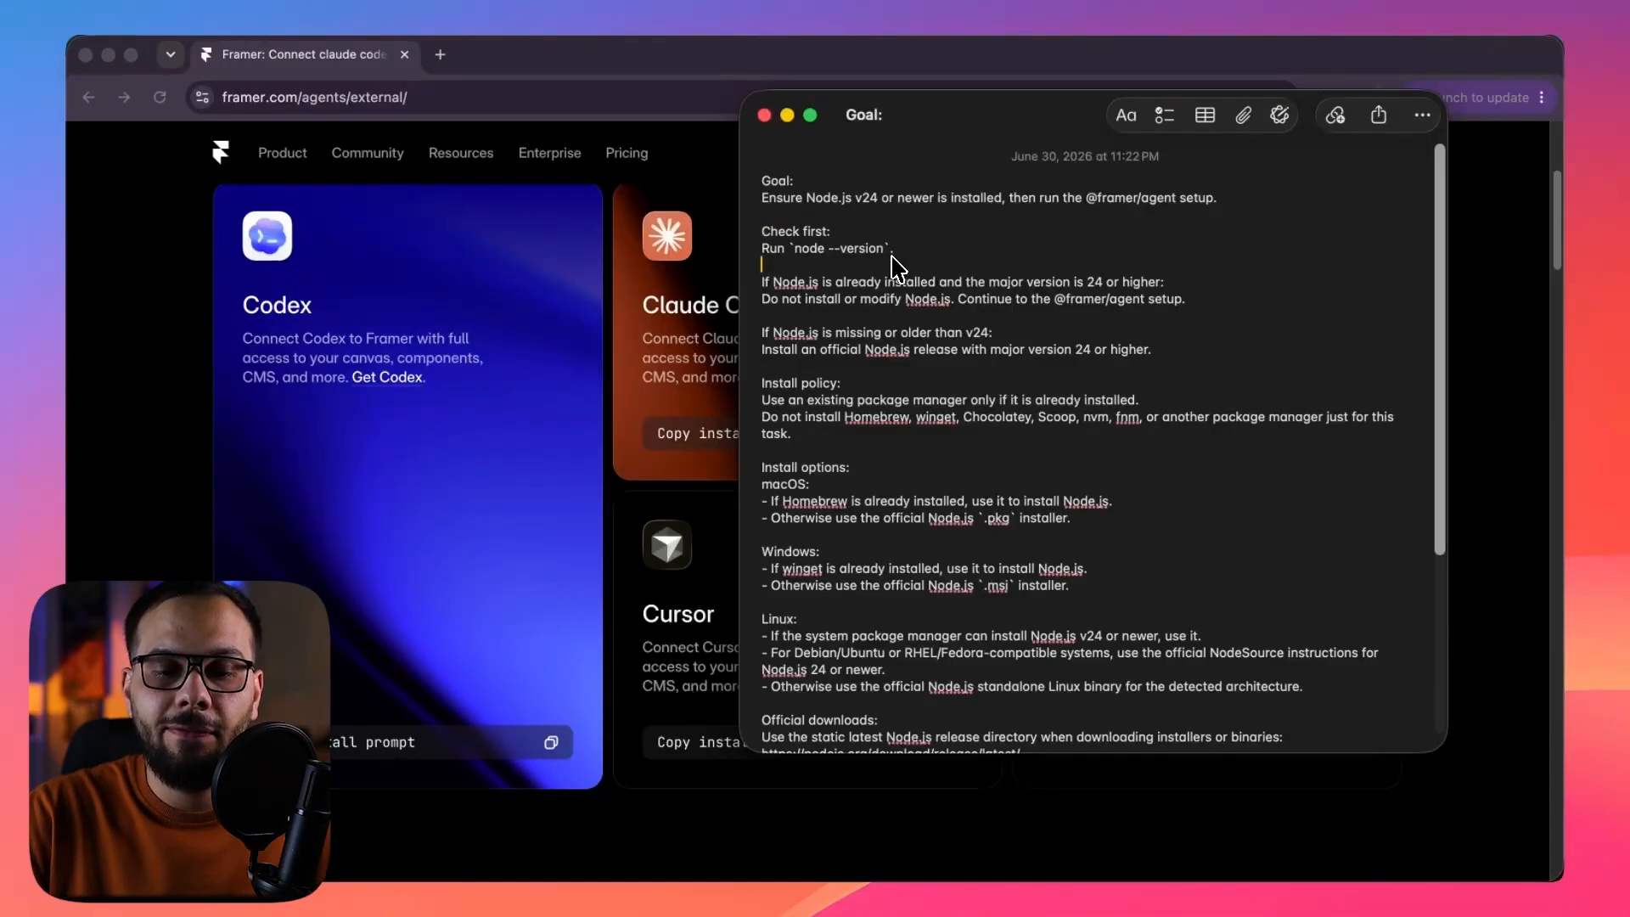
pyautogui.scroll(-10, 894, 266)
pyautogui.scroll(-1, 893, 266)
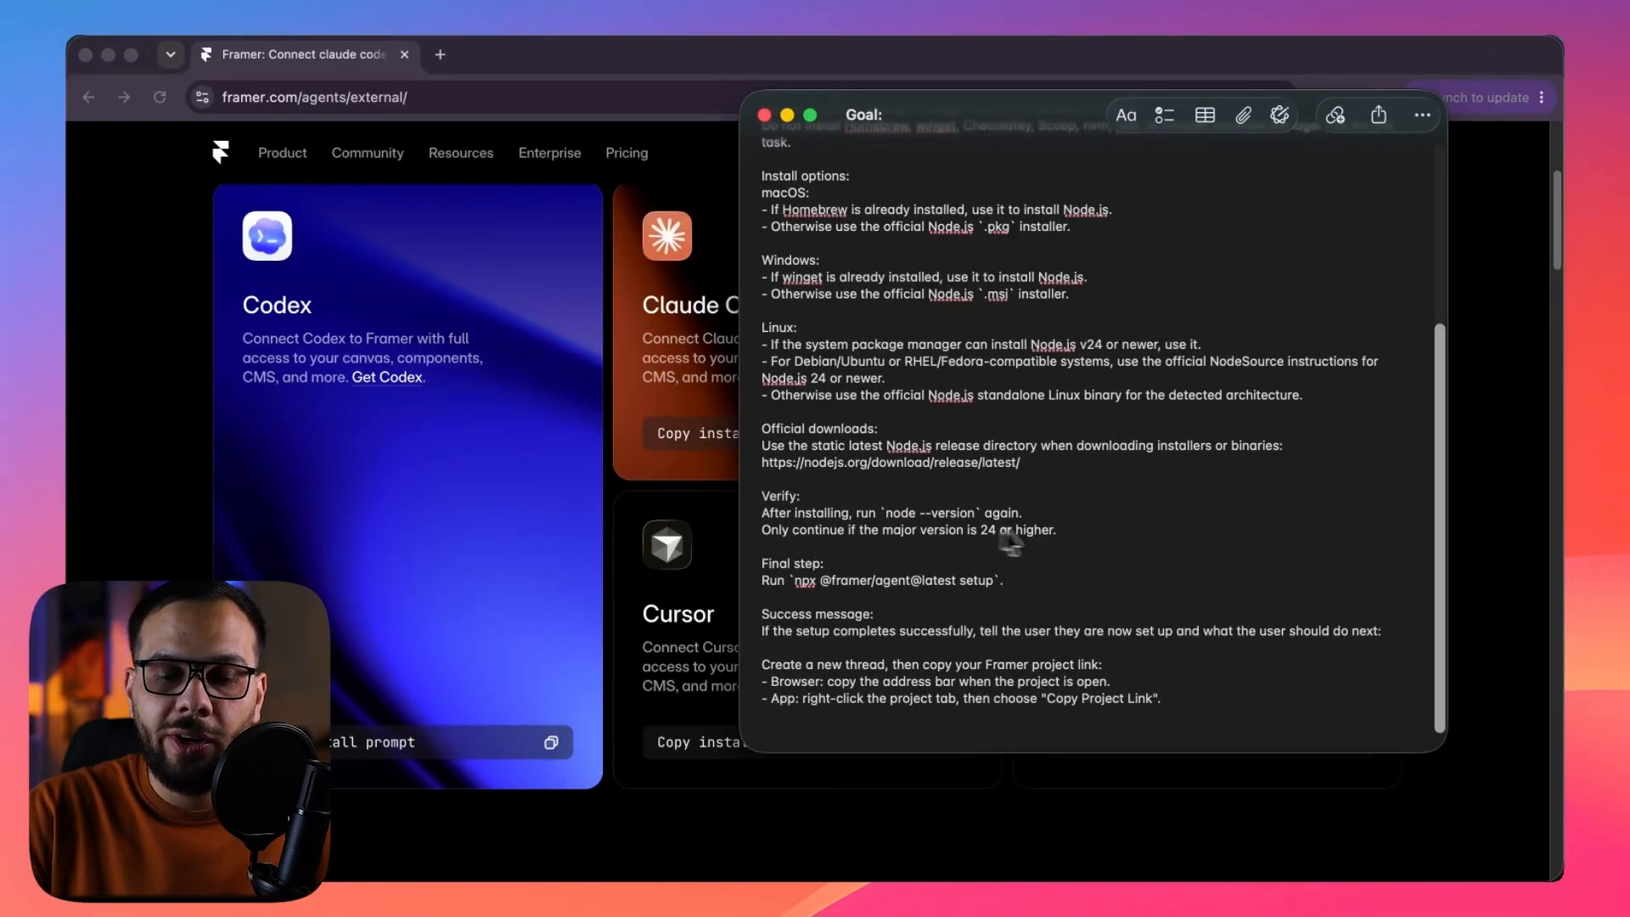
pyautogui.moveTo(1060, 531); pyautogui.dragTo(762, 531)
pyautogui.moveTo(994, 579); pyautogui.dragTo(798, 580)
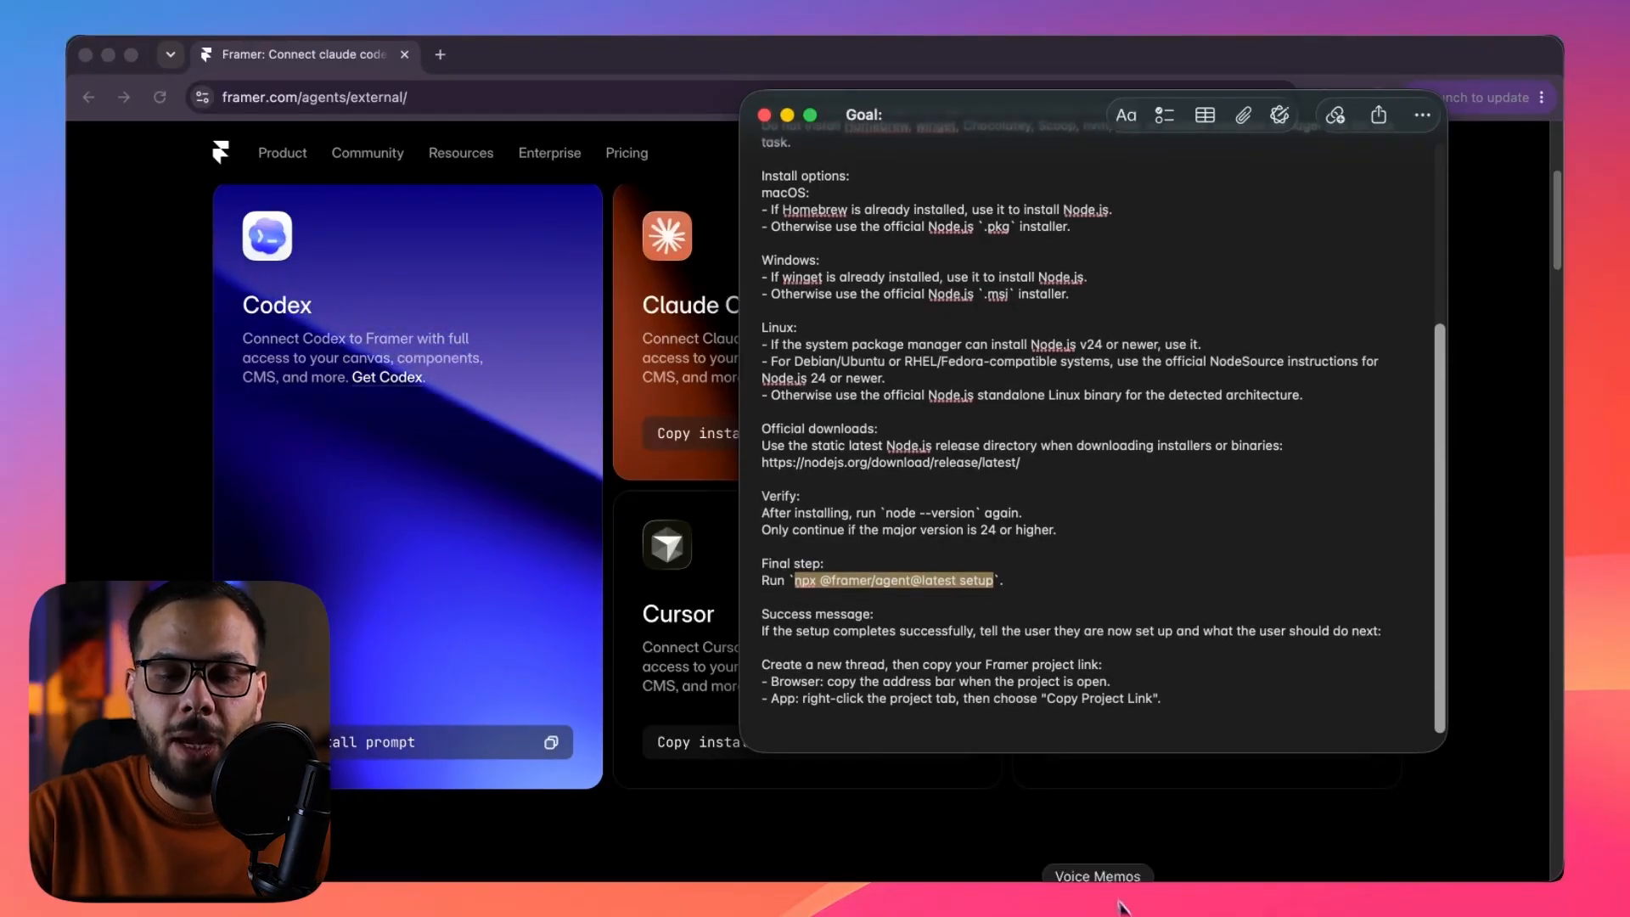
pyautogui.click(1148, 901)
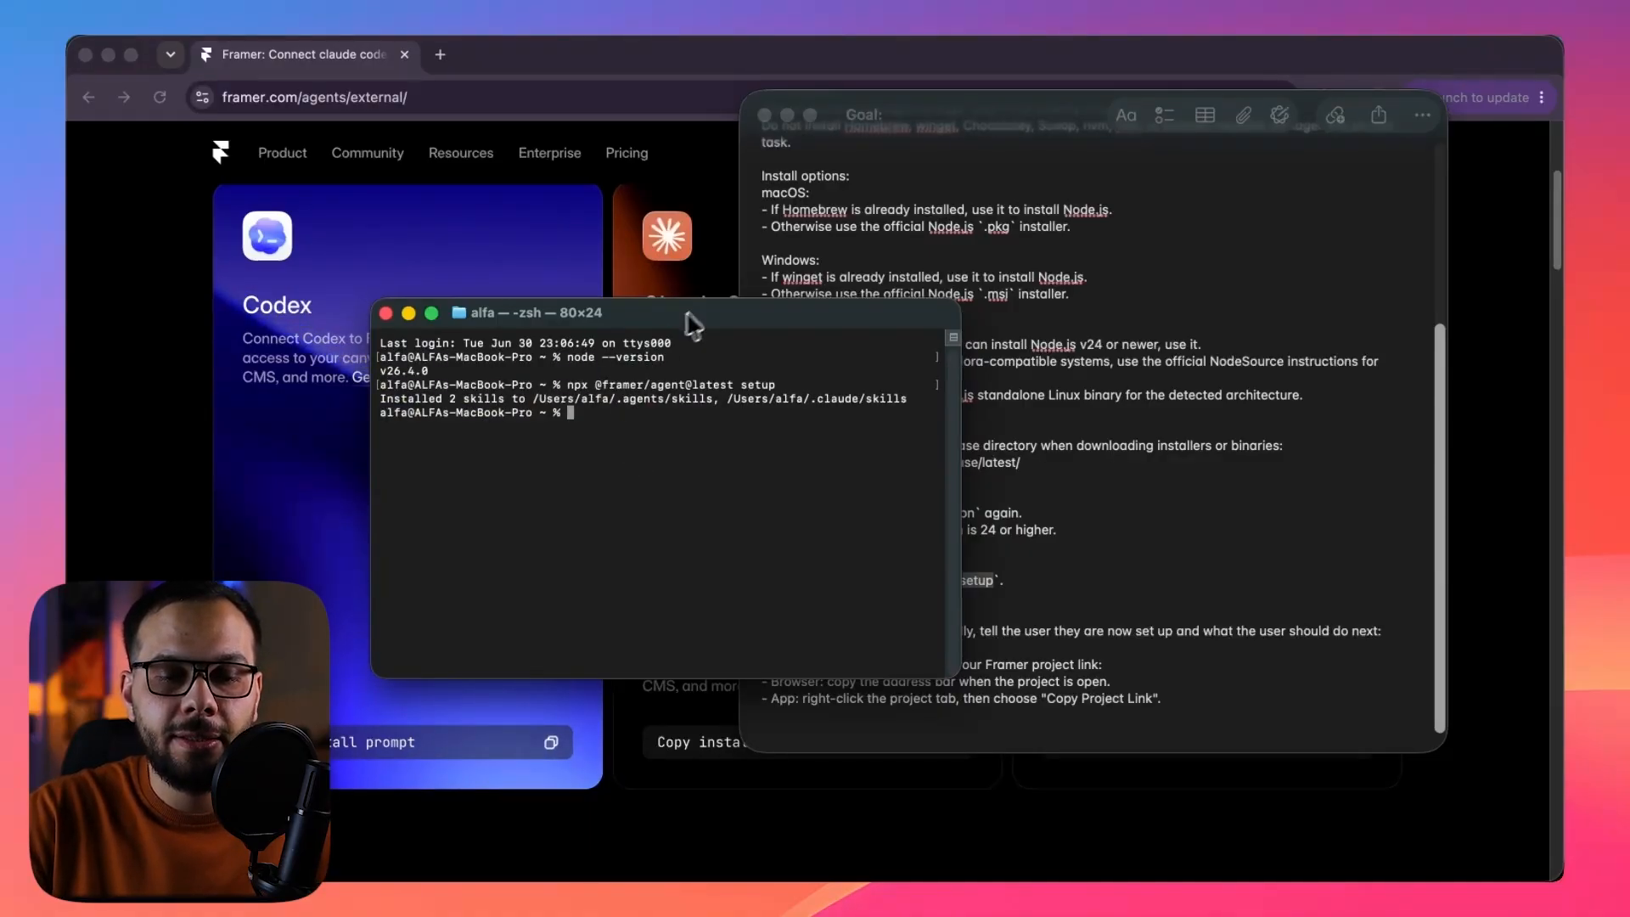
pyautogui.moveTo(711, 314); pyautogui.dragTo(617, 256)
pyautogui.click(1117, 618)
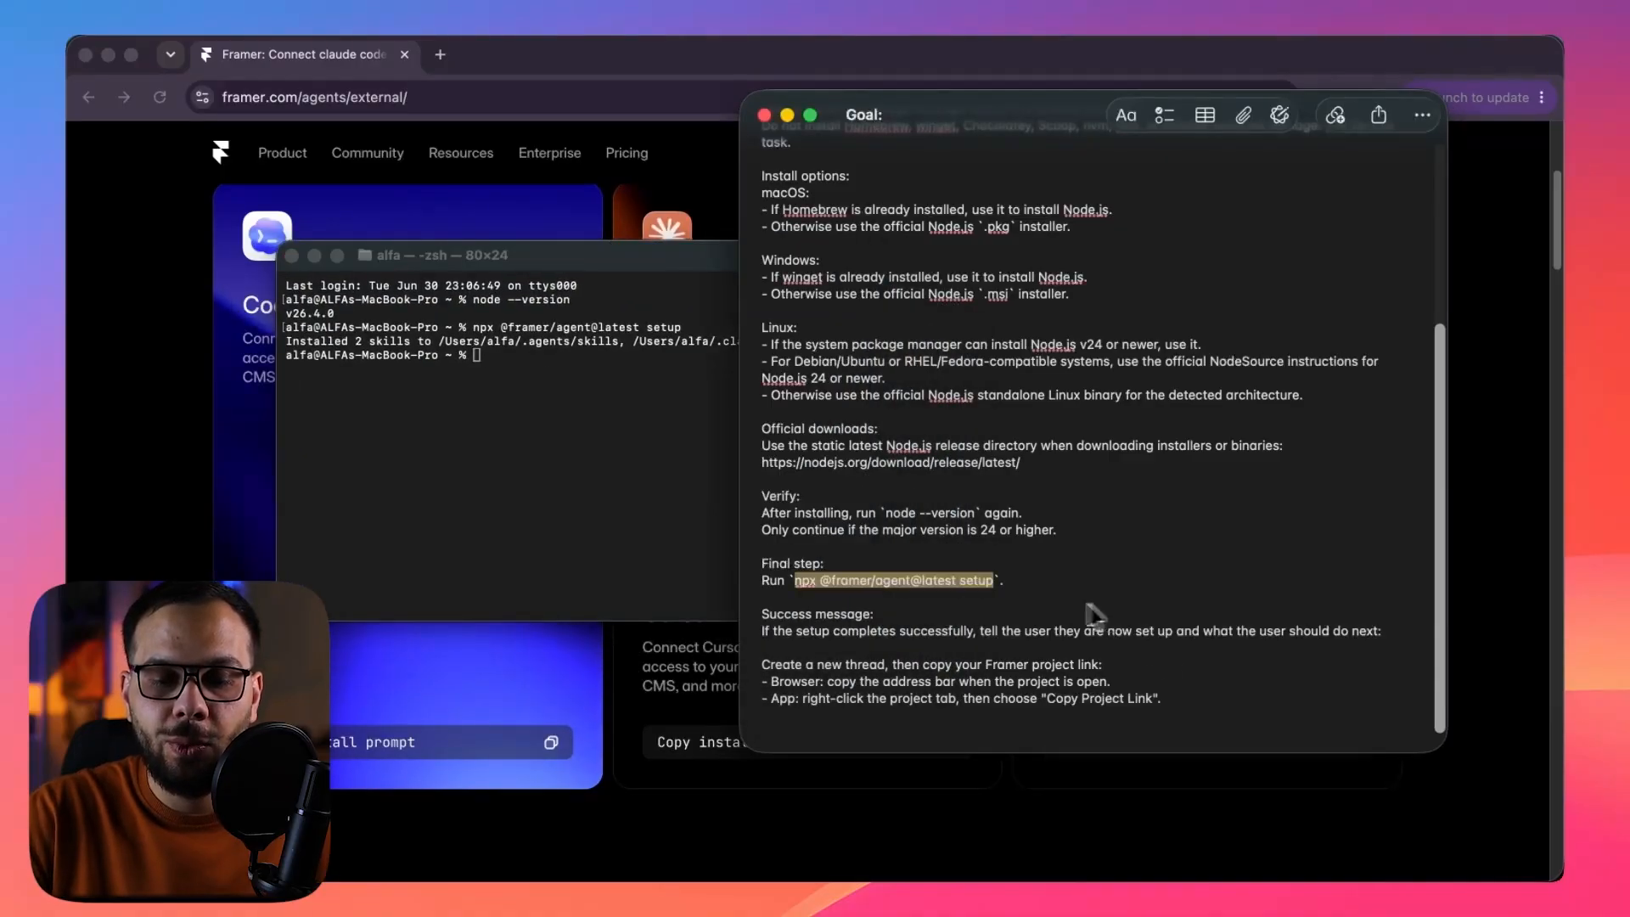
pyautogui.click(624, 406)
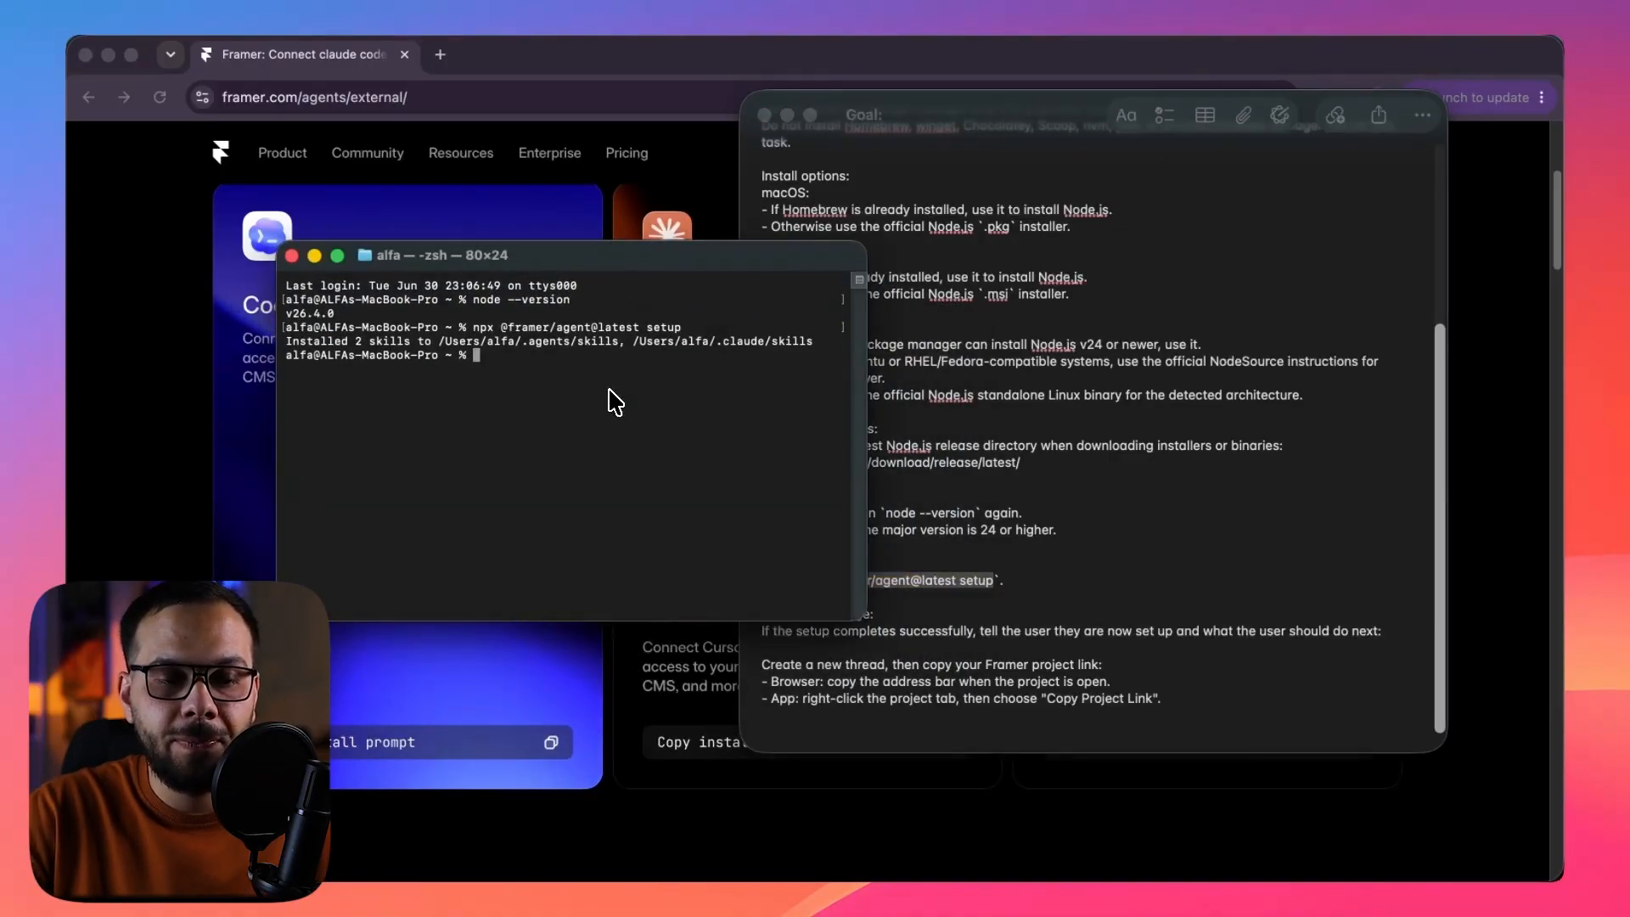
pyautogui.moveTo(294, 343); pyautogui.dragTo(764, 353)
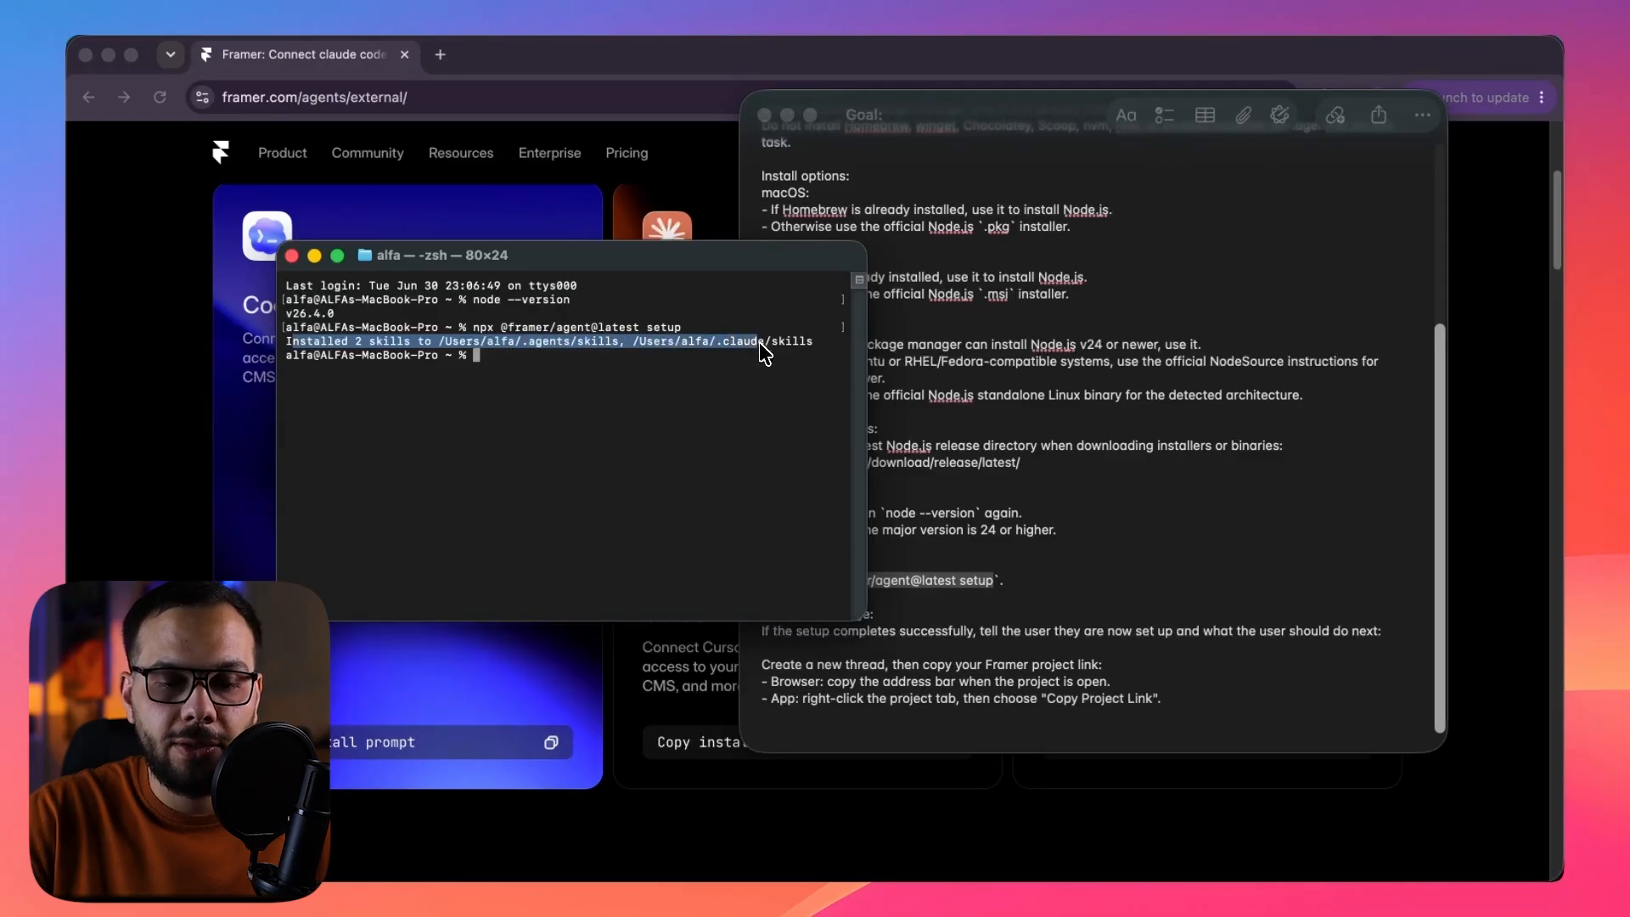
pyautogui.click(611, 391)
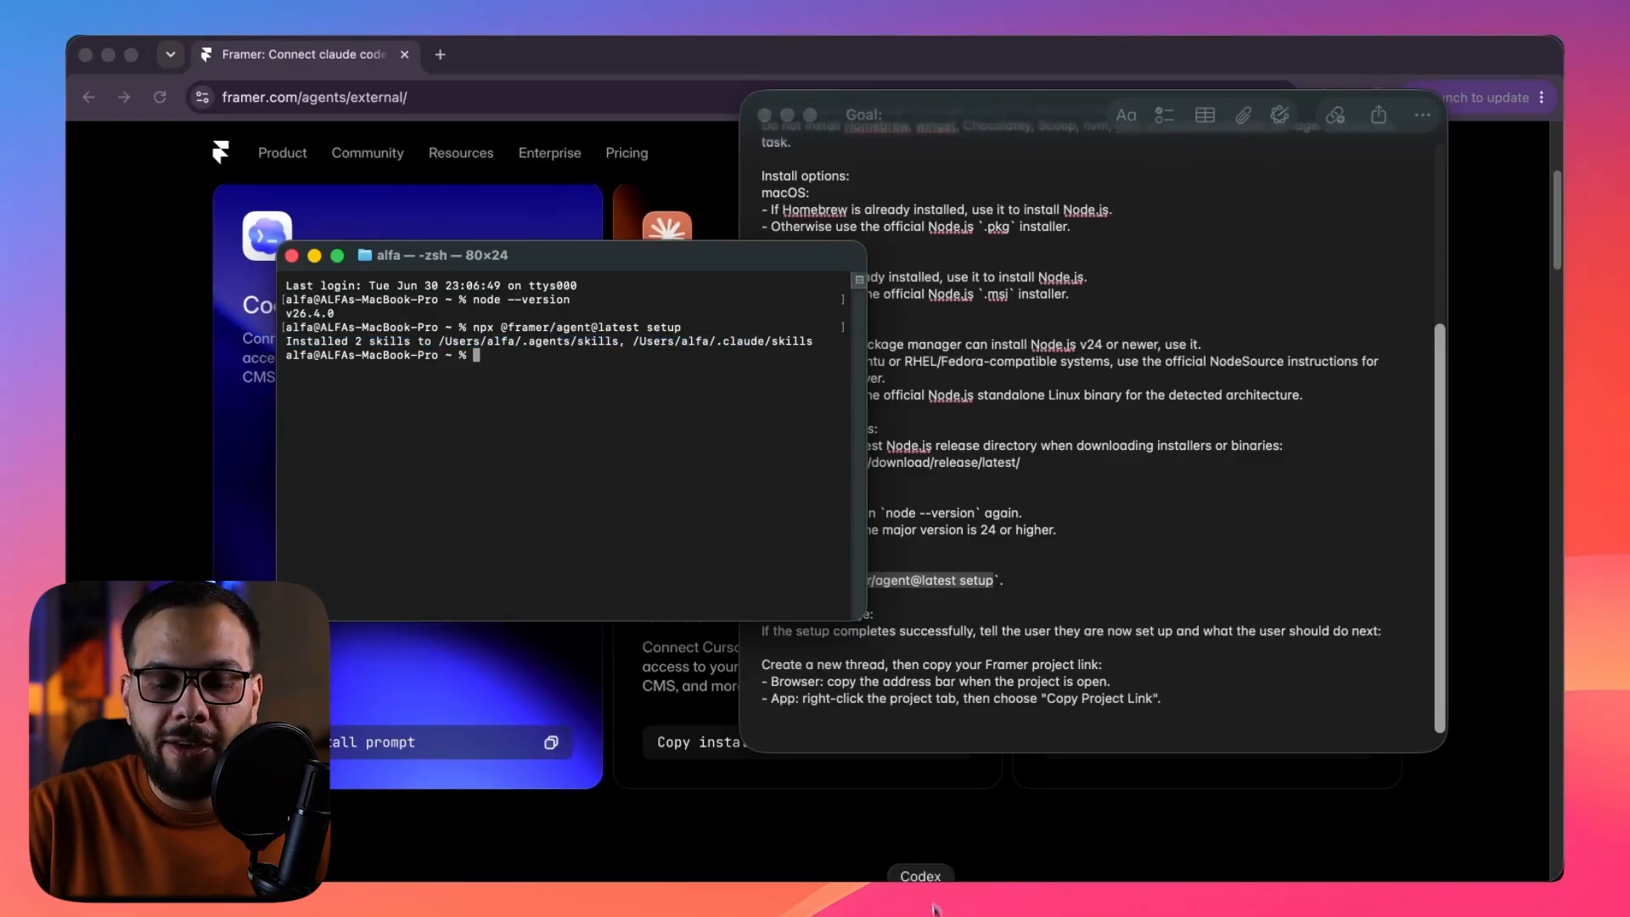
# Switch to the Framer app and copy the AI Agents tutorial project's link.
pyautogui.click(871, 904)
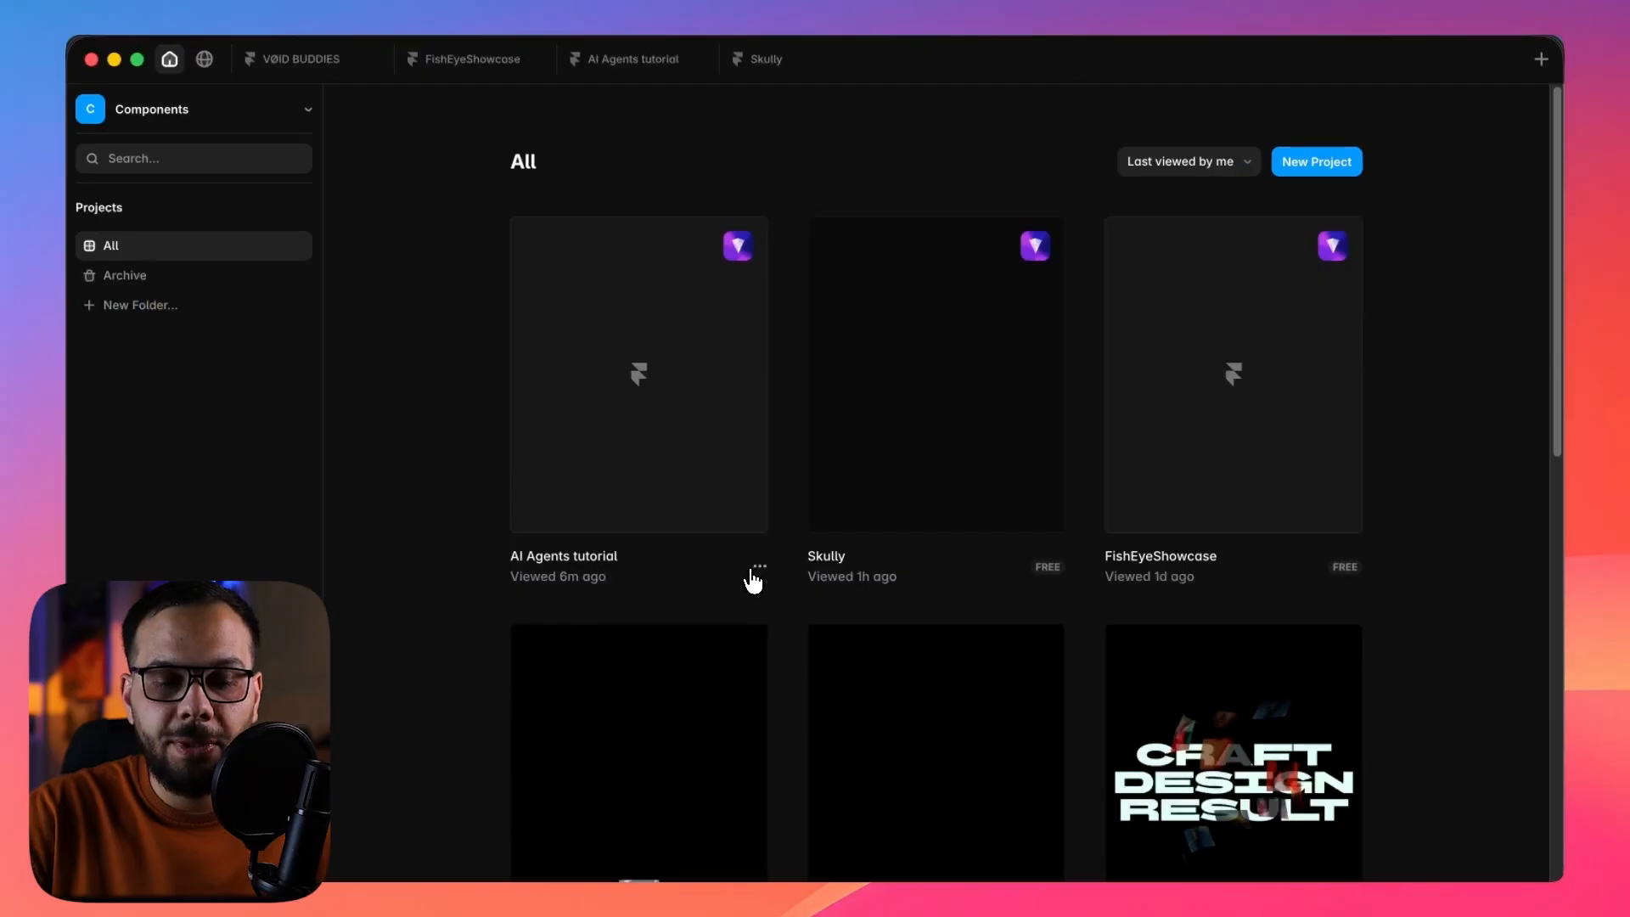
pyautogui.click(759, 567)
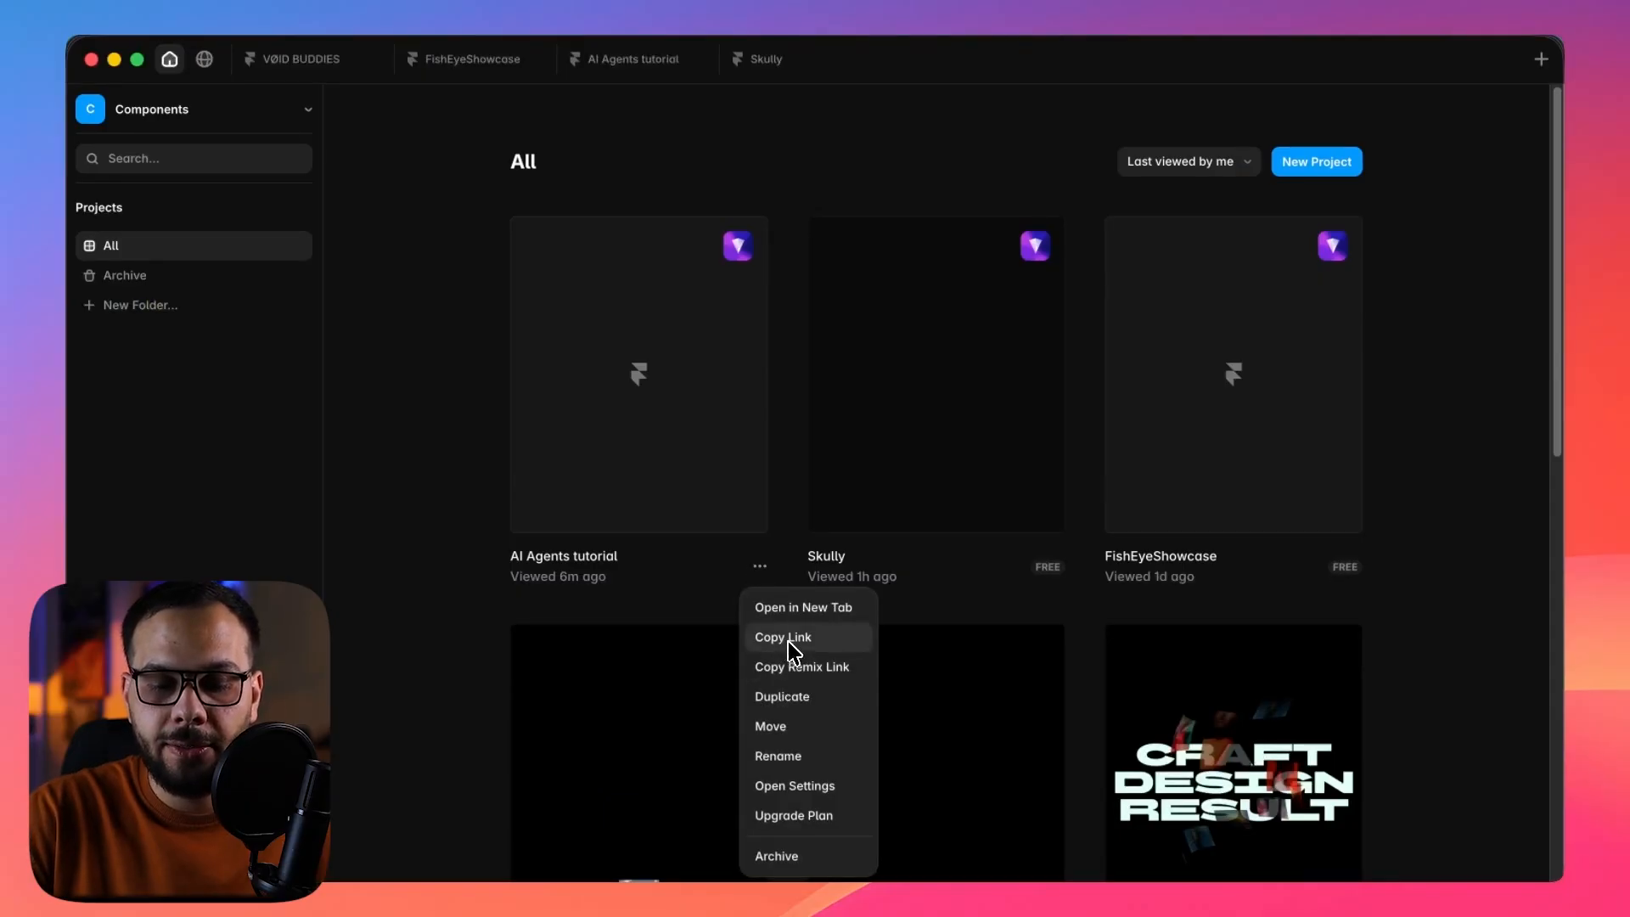
pyautogui.click(795, 641)
# Return to the note and read its closing instructions on copying the Framer project link from the browser or the app.
pyautogui.click(1046, 905)
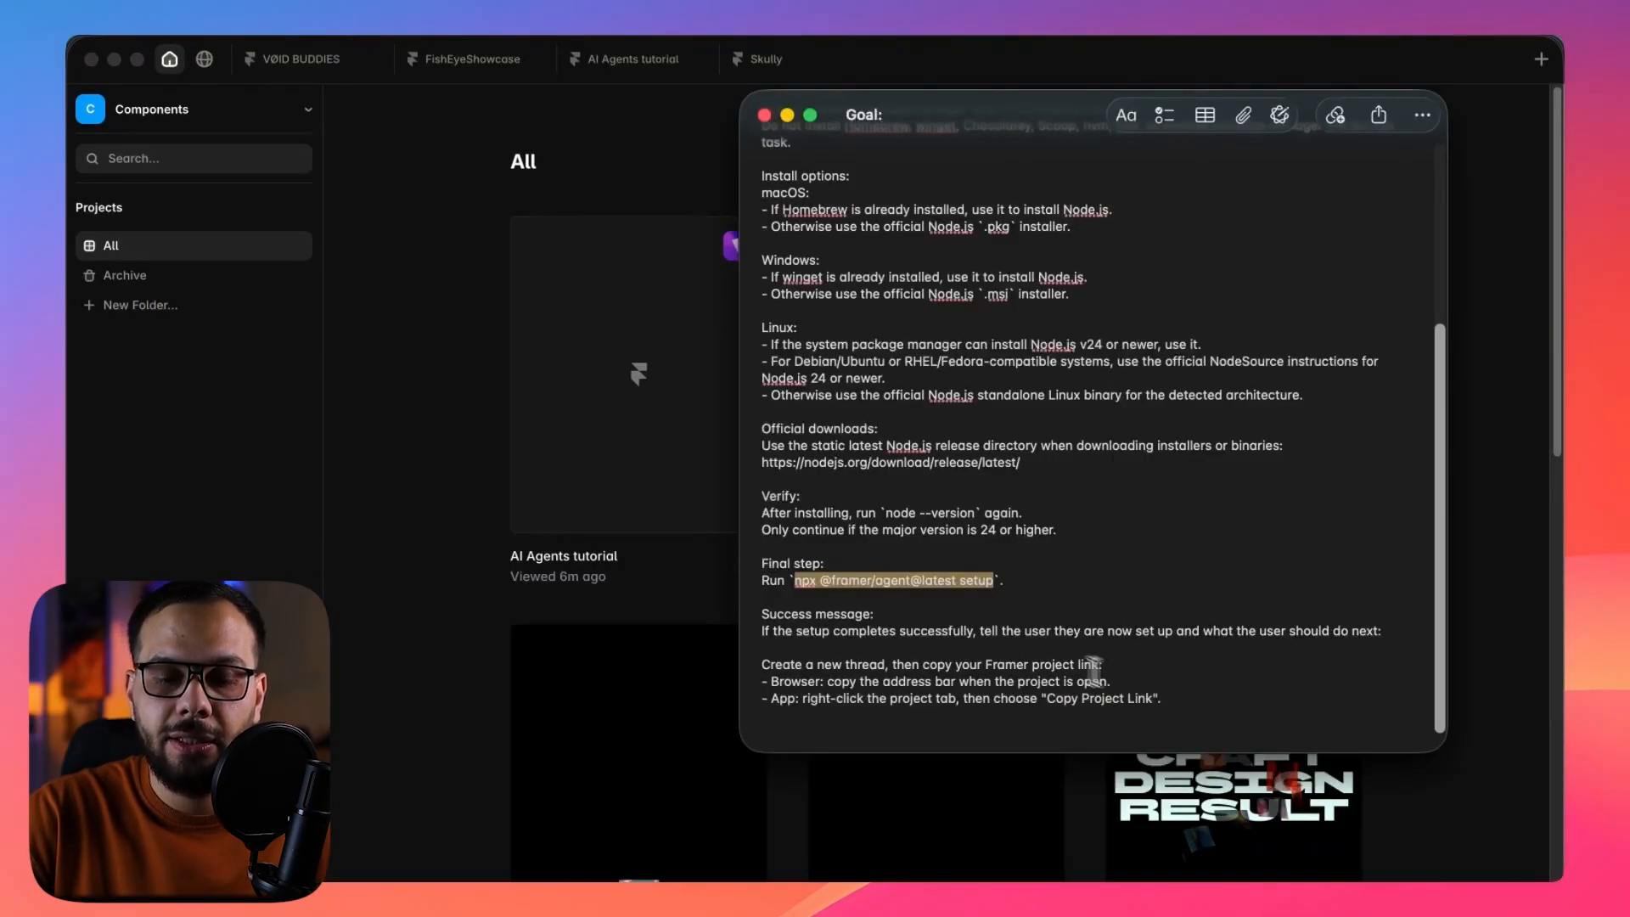
pyautogui.moveTo(1171, 700); pyautogui.dragTo(749, 670)
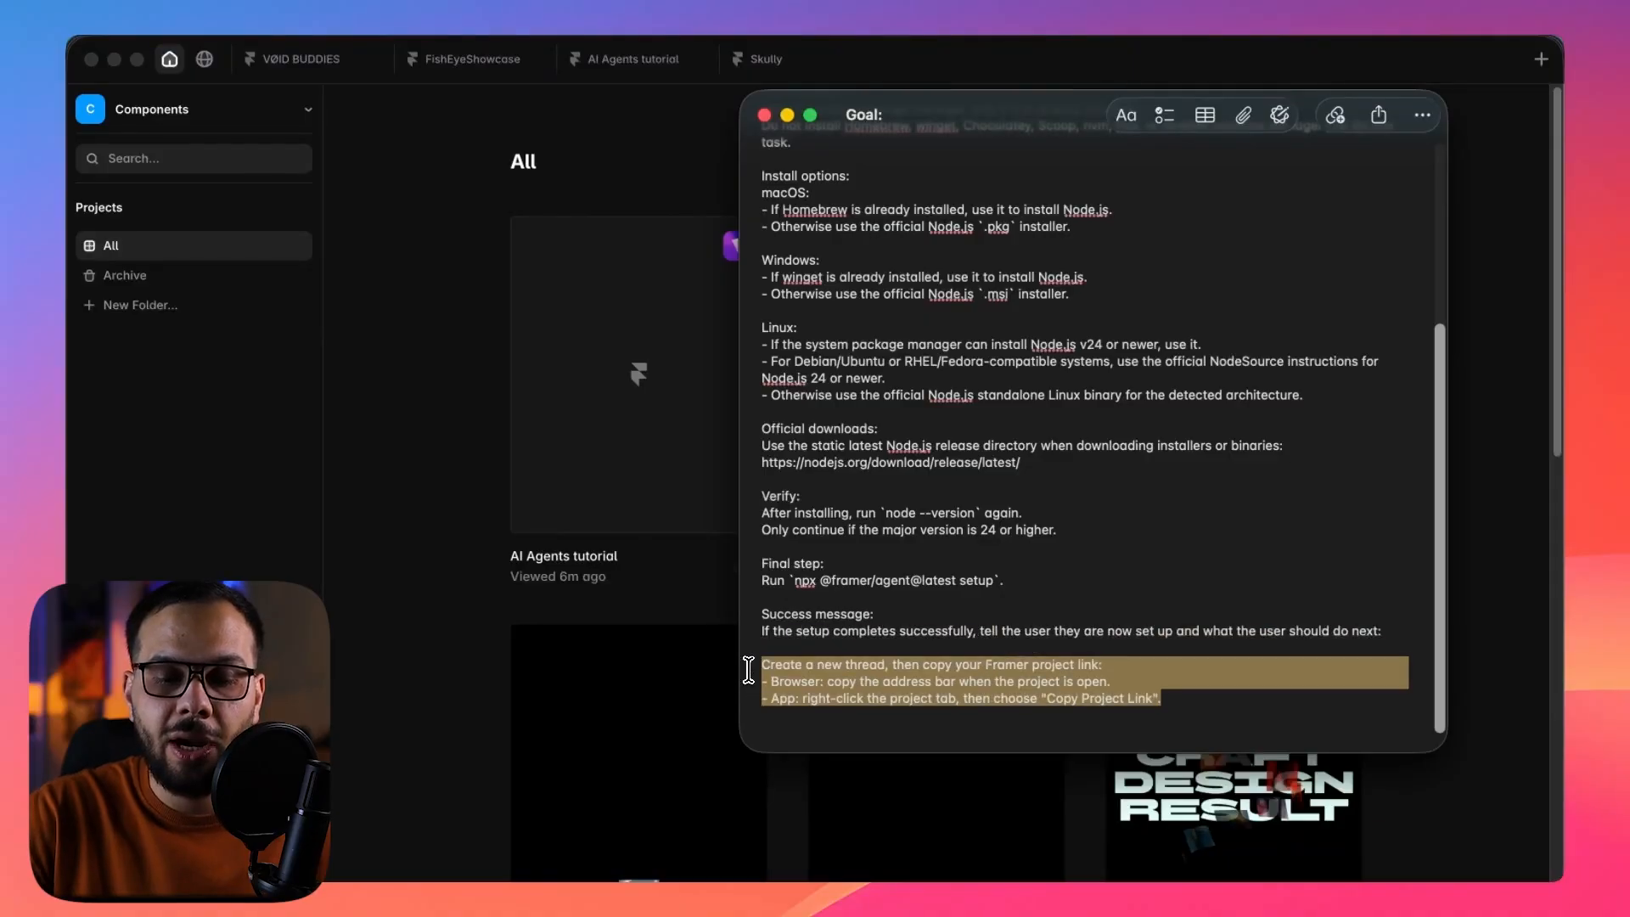
pyautogui.tripleClick(905, 684)
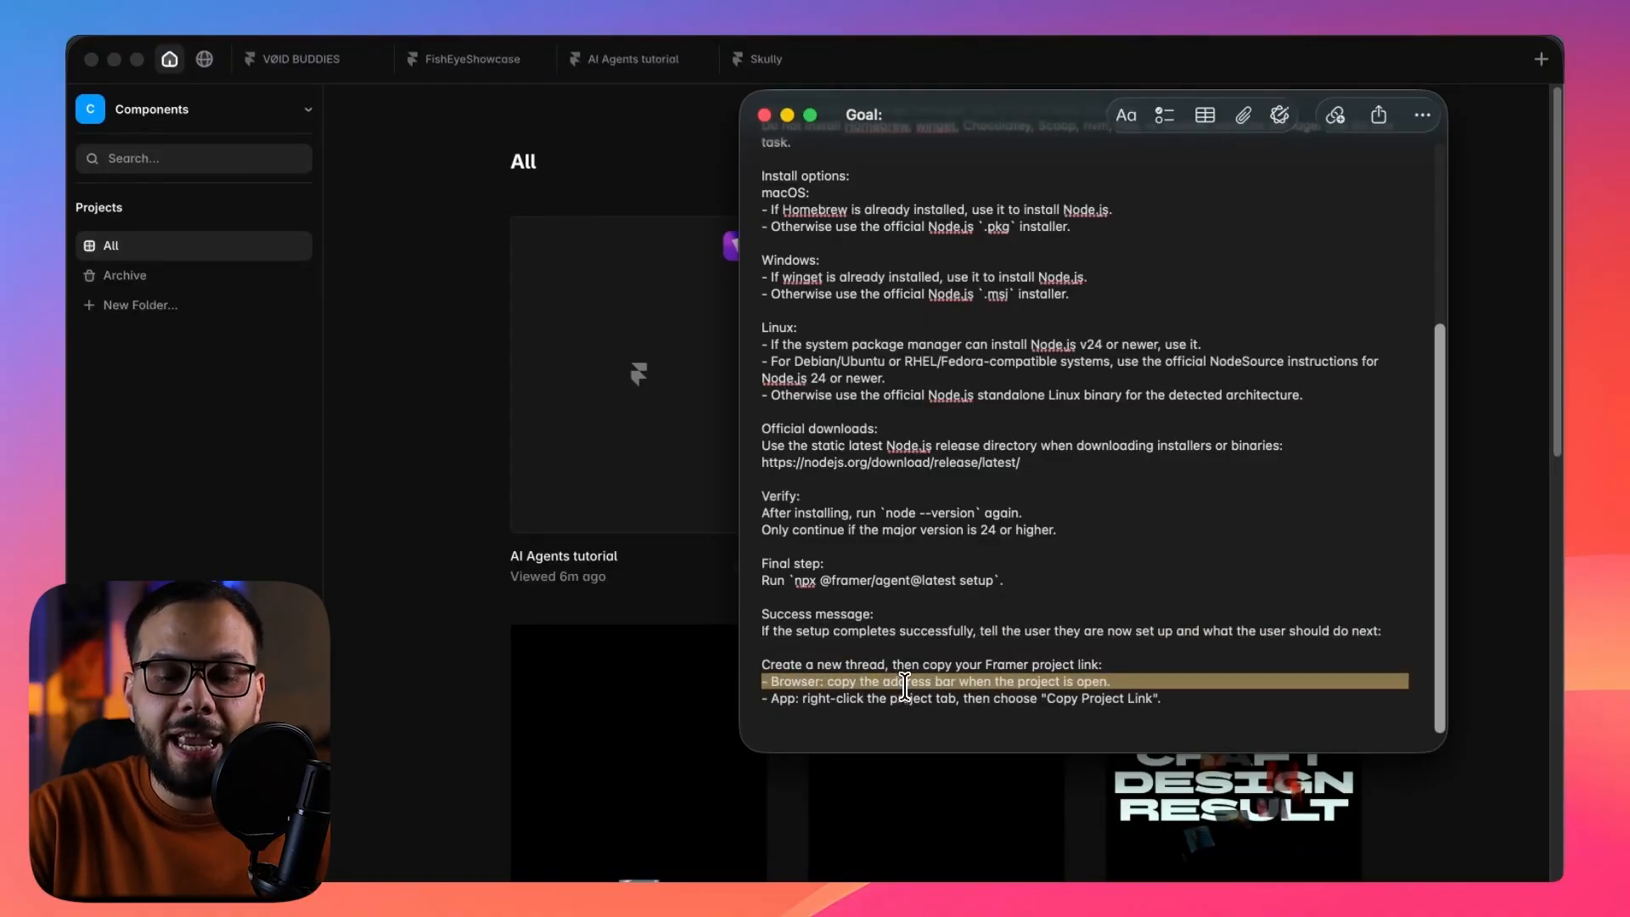
pyautogui.doubleClick(849, 698)
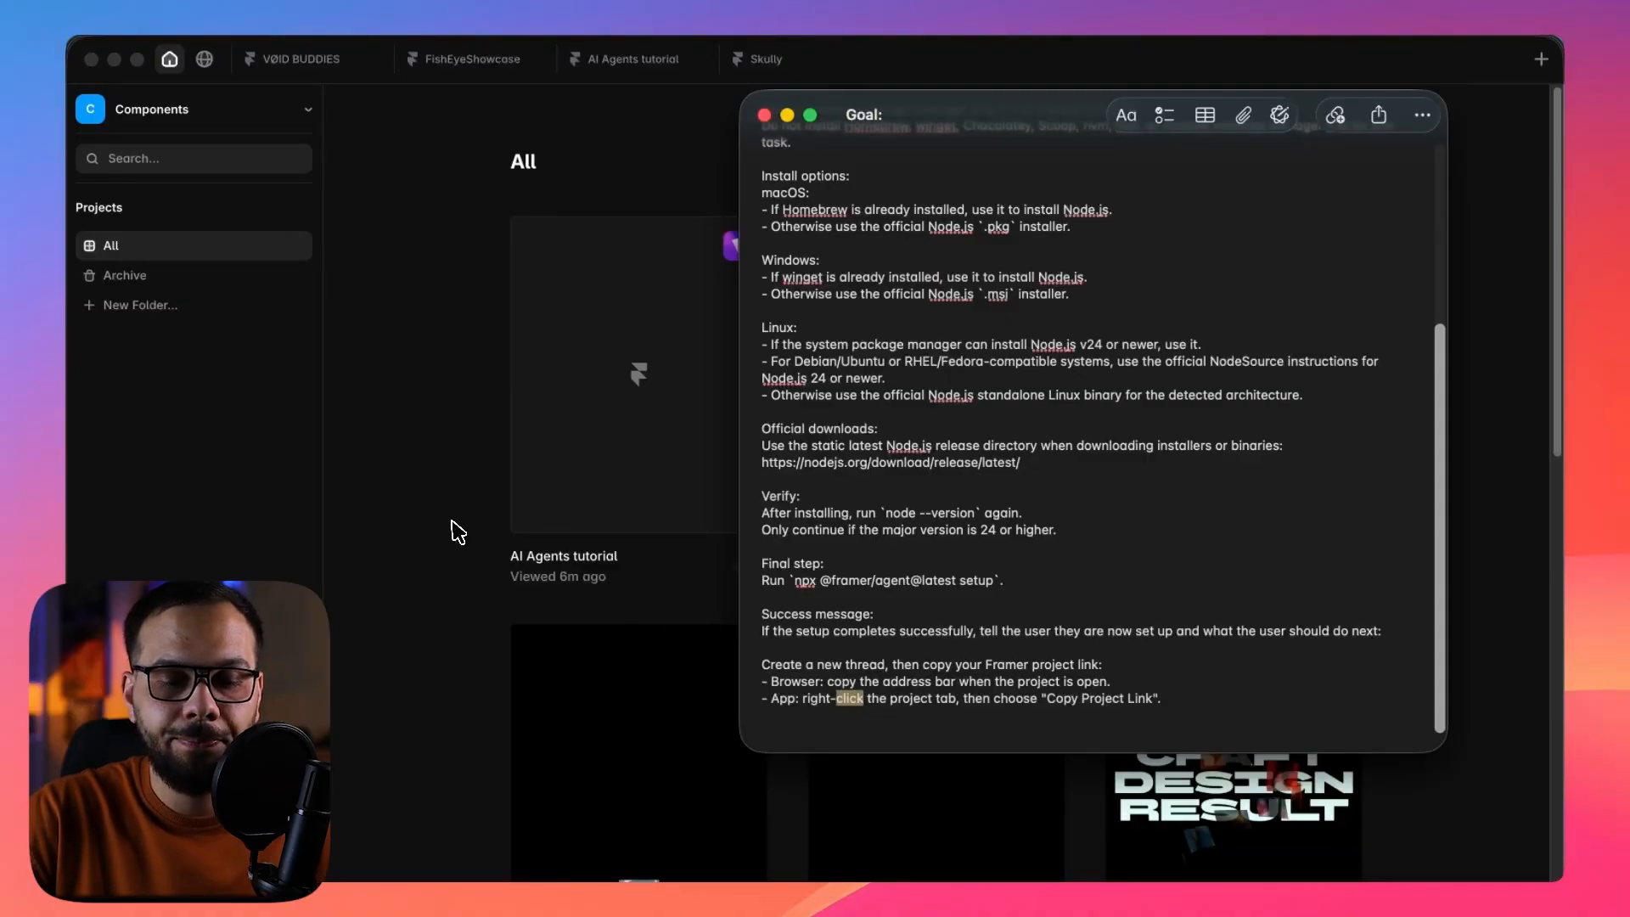
# Go back to Framer, glance at the AI Agents tutorial project, and copy its link from the project dashboard.
pyautogui.click(476, 535)
pyautogui.click(758, 567)
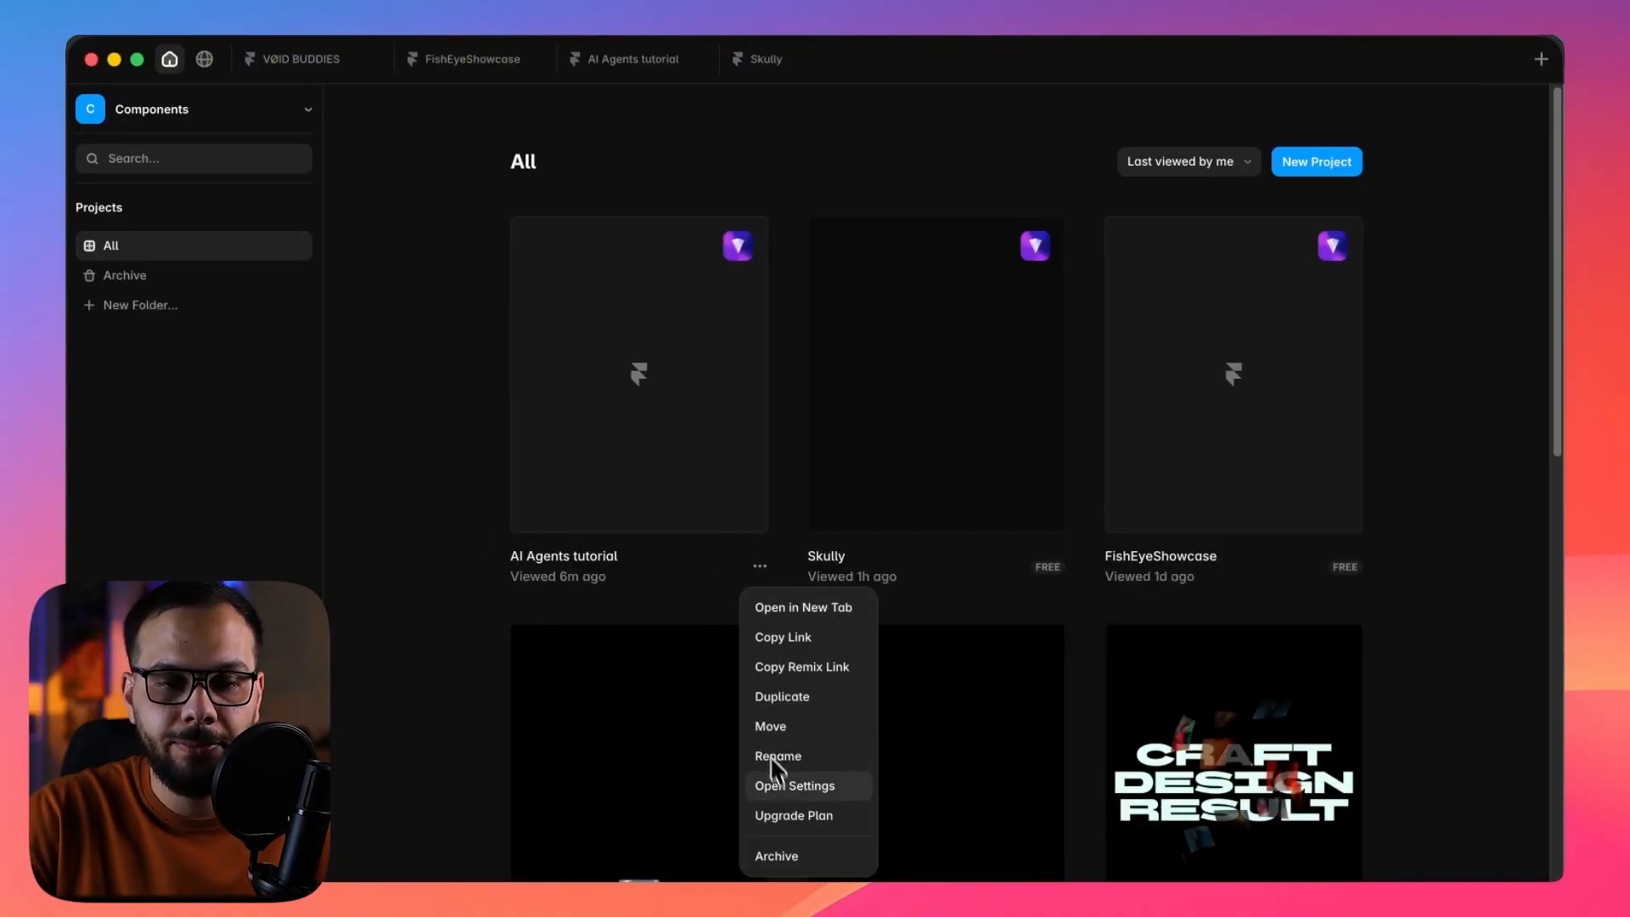
pyautogui.click(625, 73)
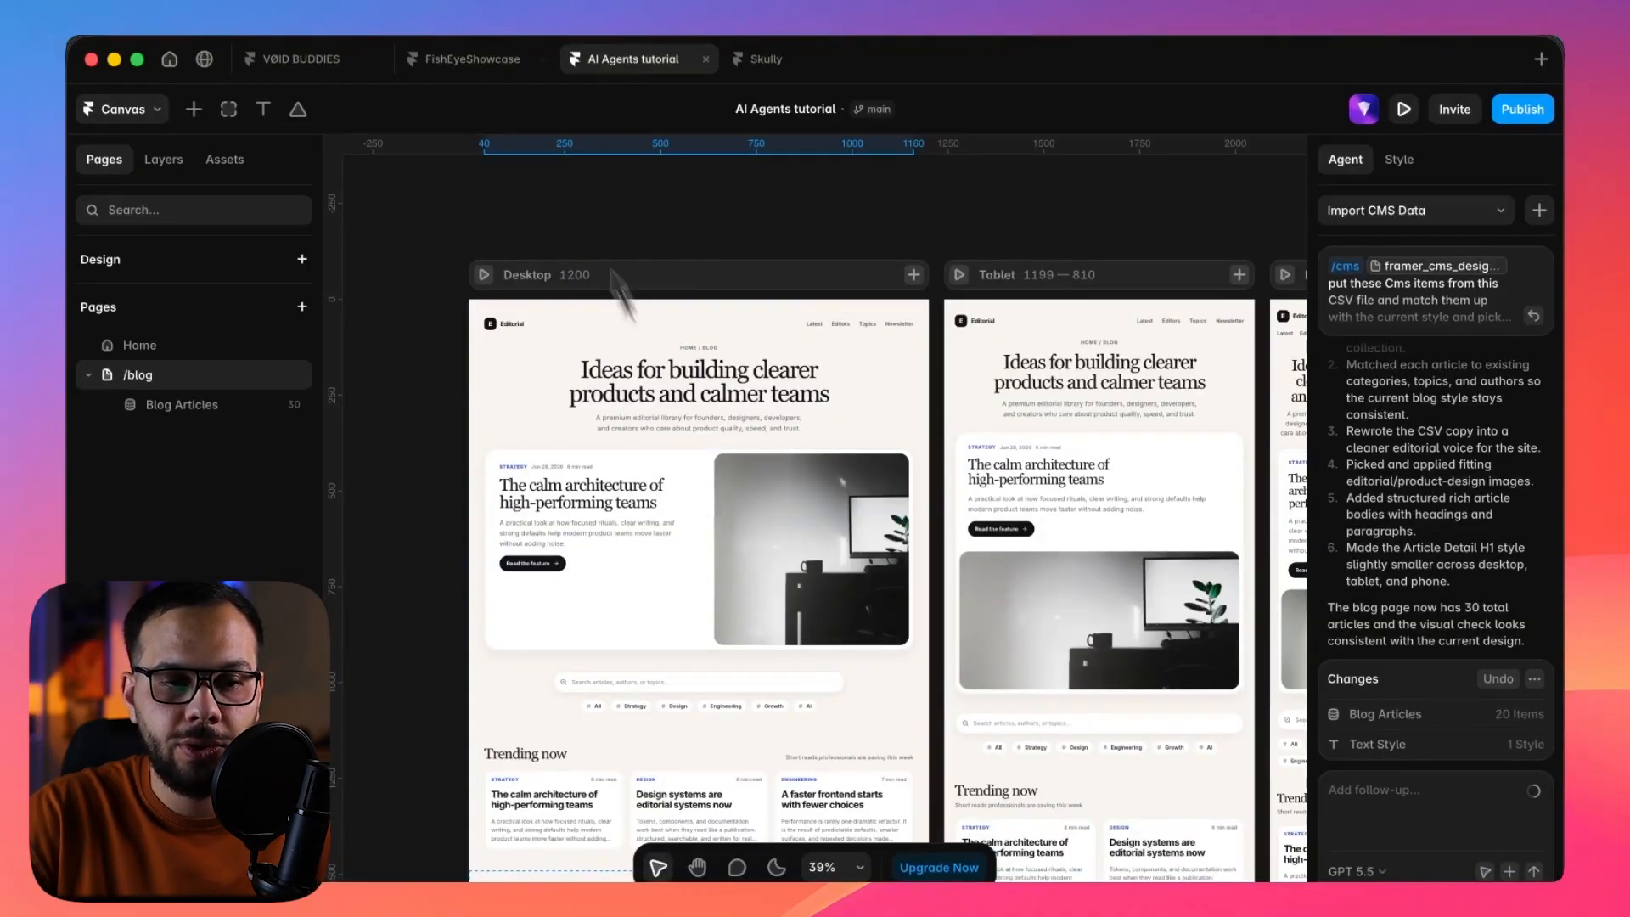
pyautogui.click(171, 64)
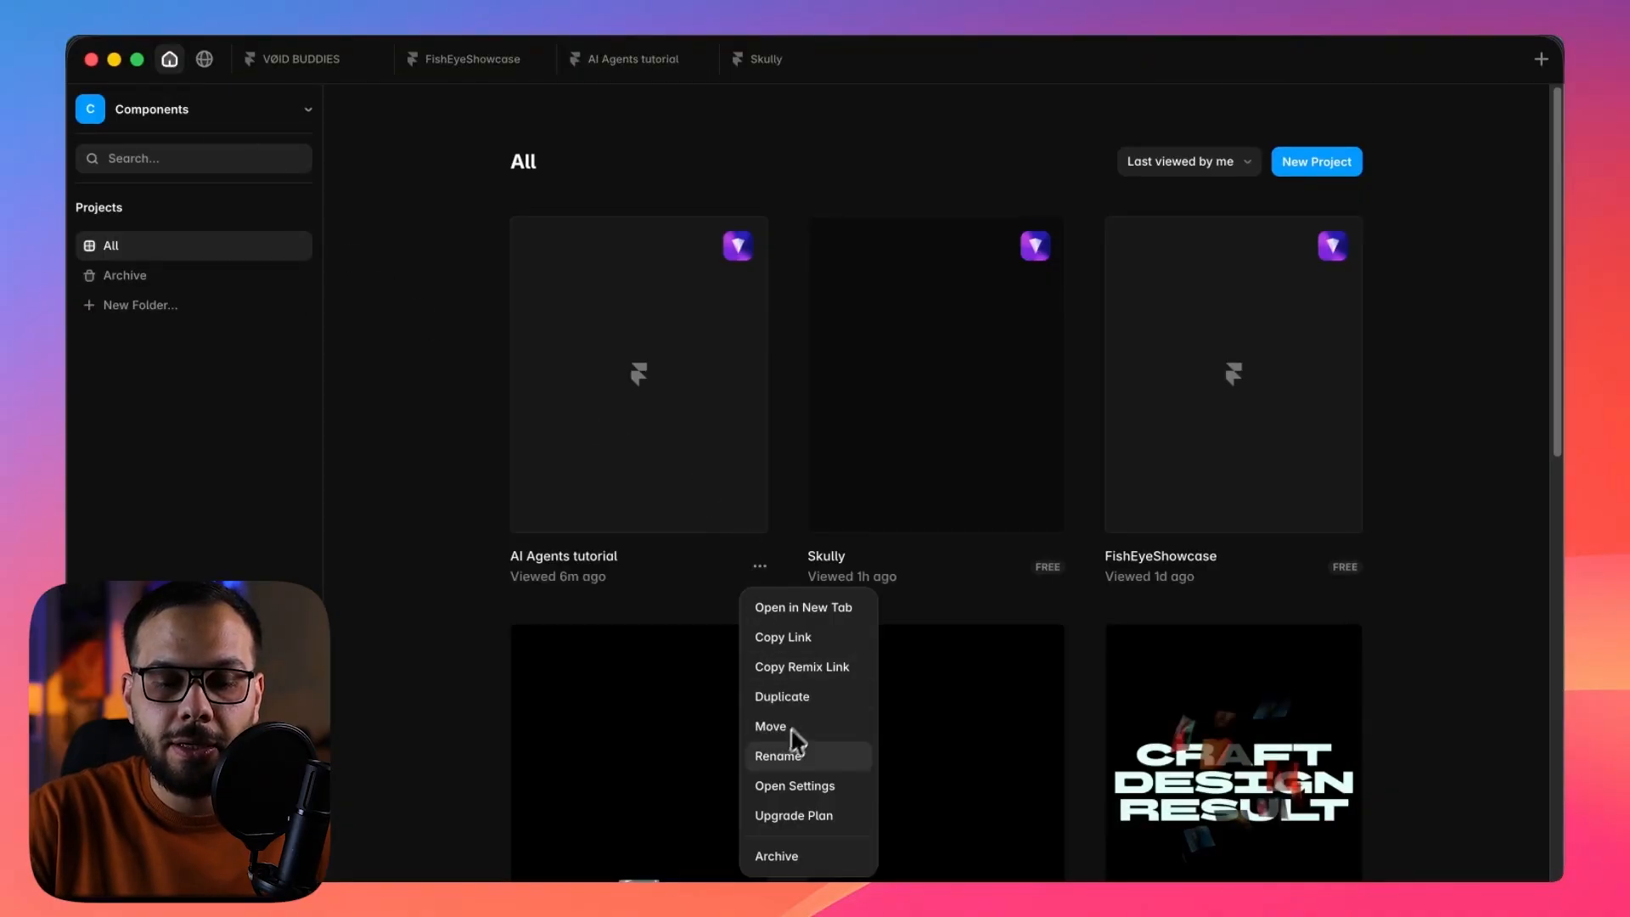
pyautogui.click(796, 641)
# Switch to Codex and send the prompt "alright lets setup framer project url:" followed by the copied project link.
pyautogui.click(893, 903)
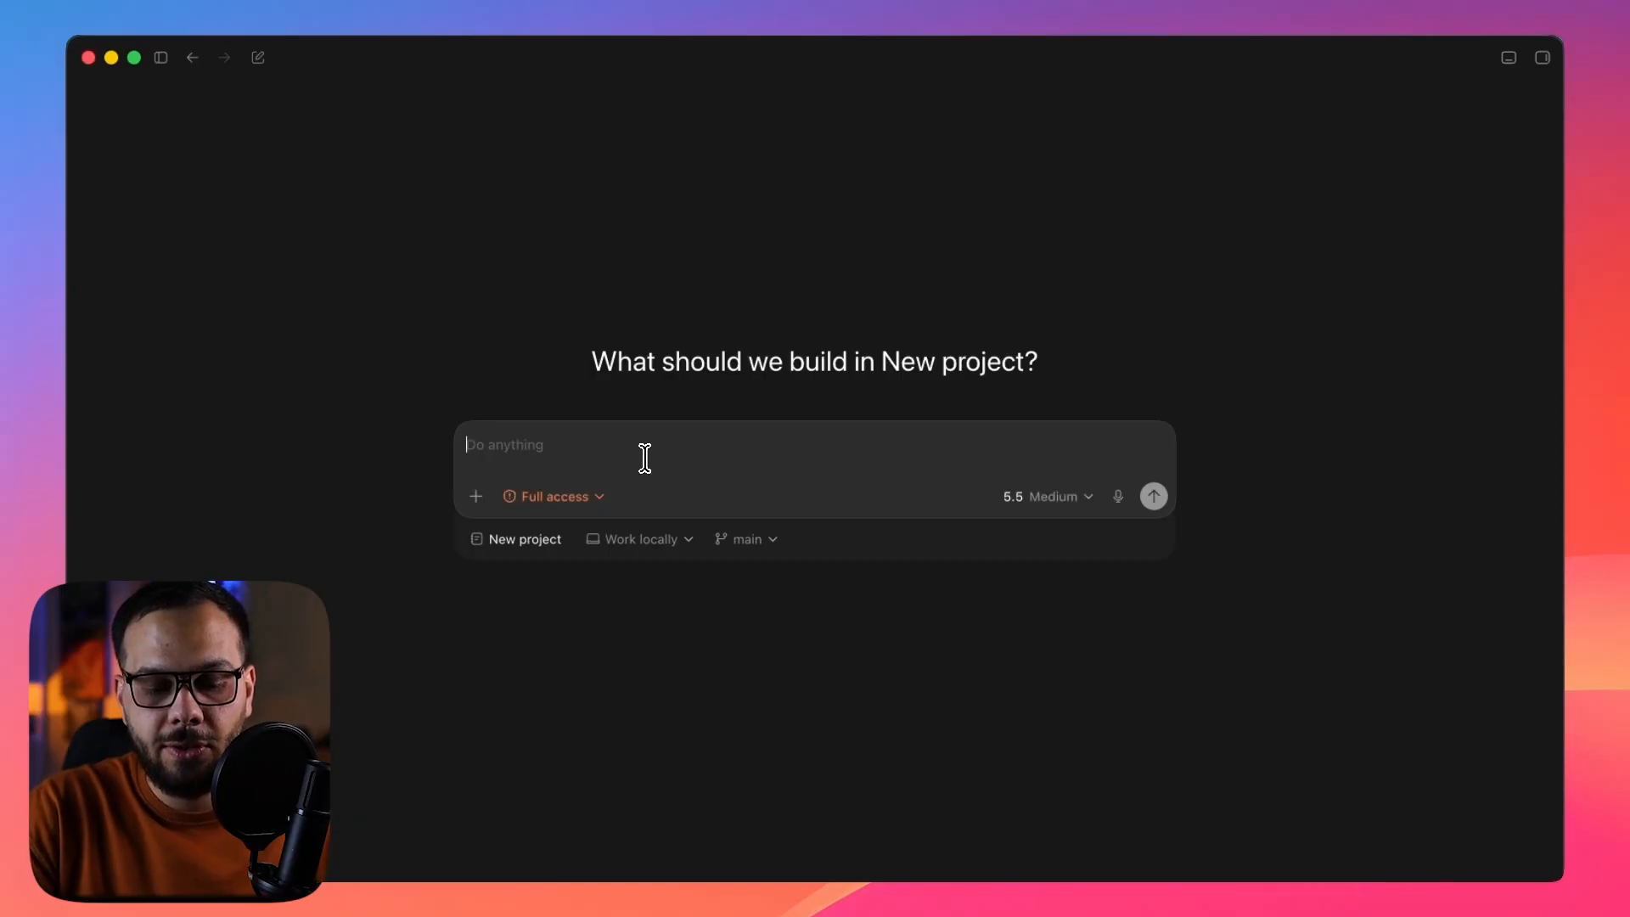
pyautogui.press('super+v')
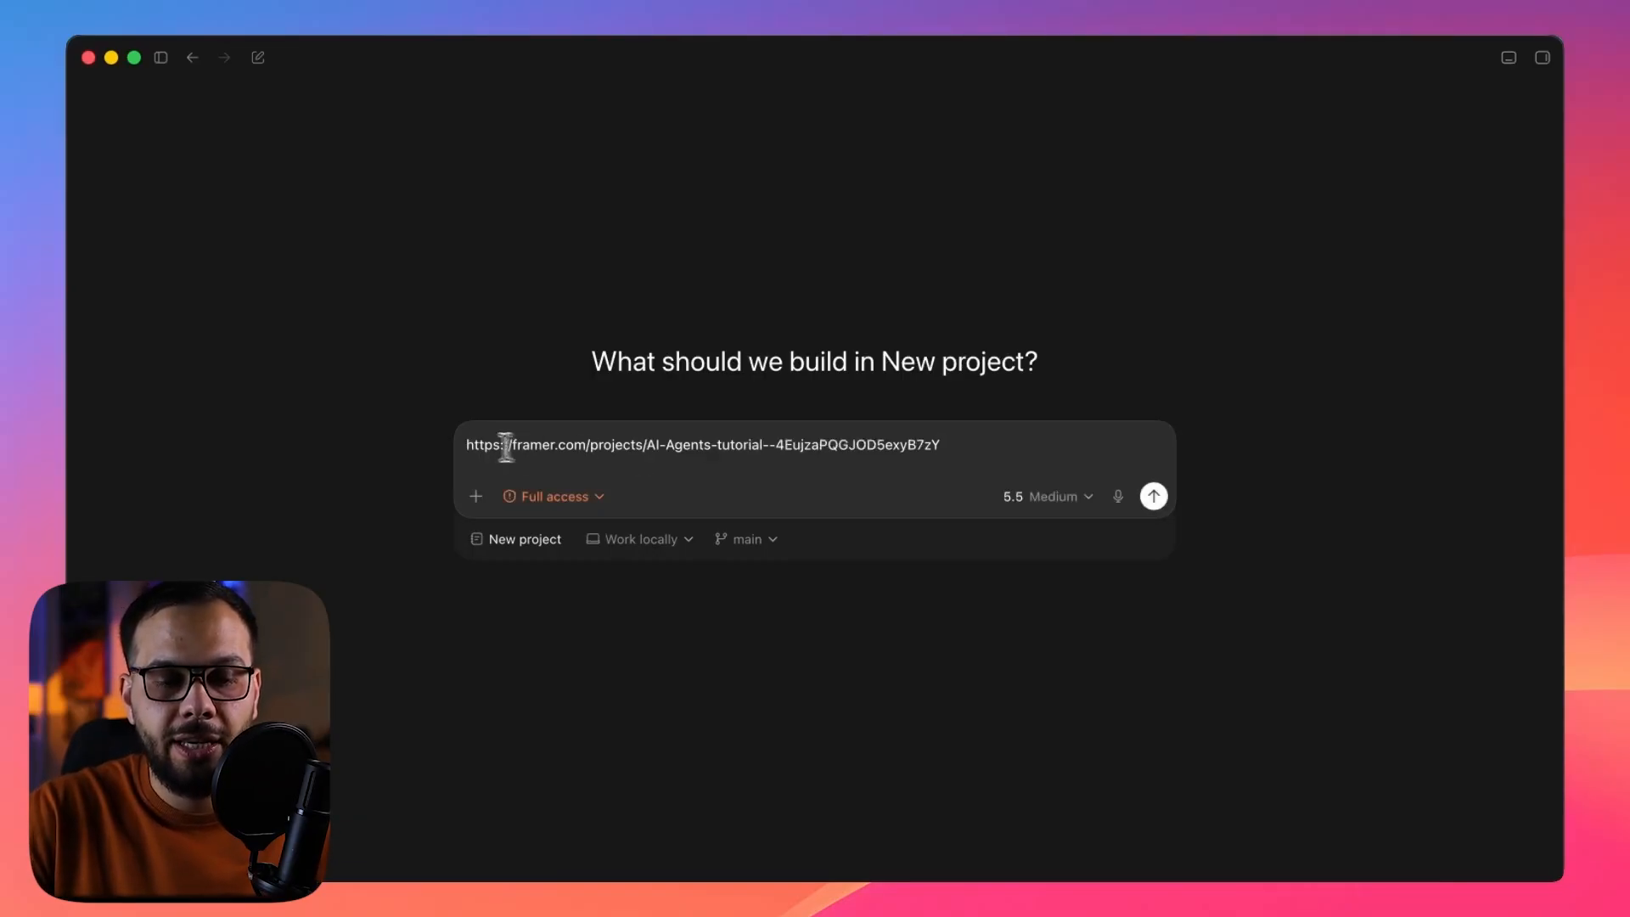
pyautogui.write('alright lets se')
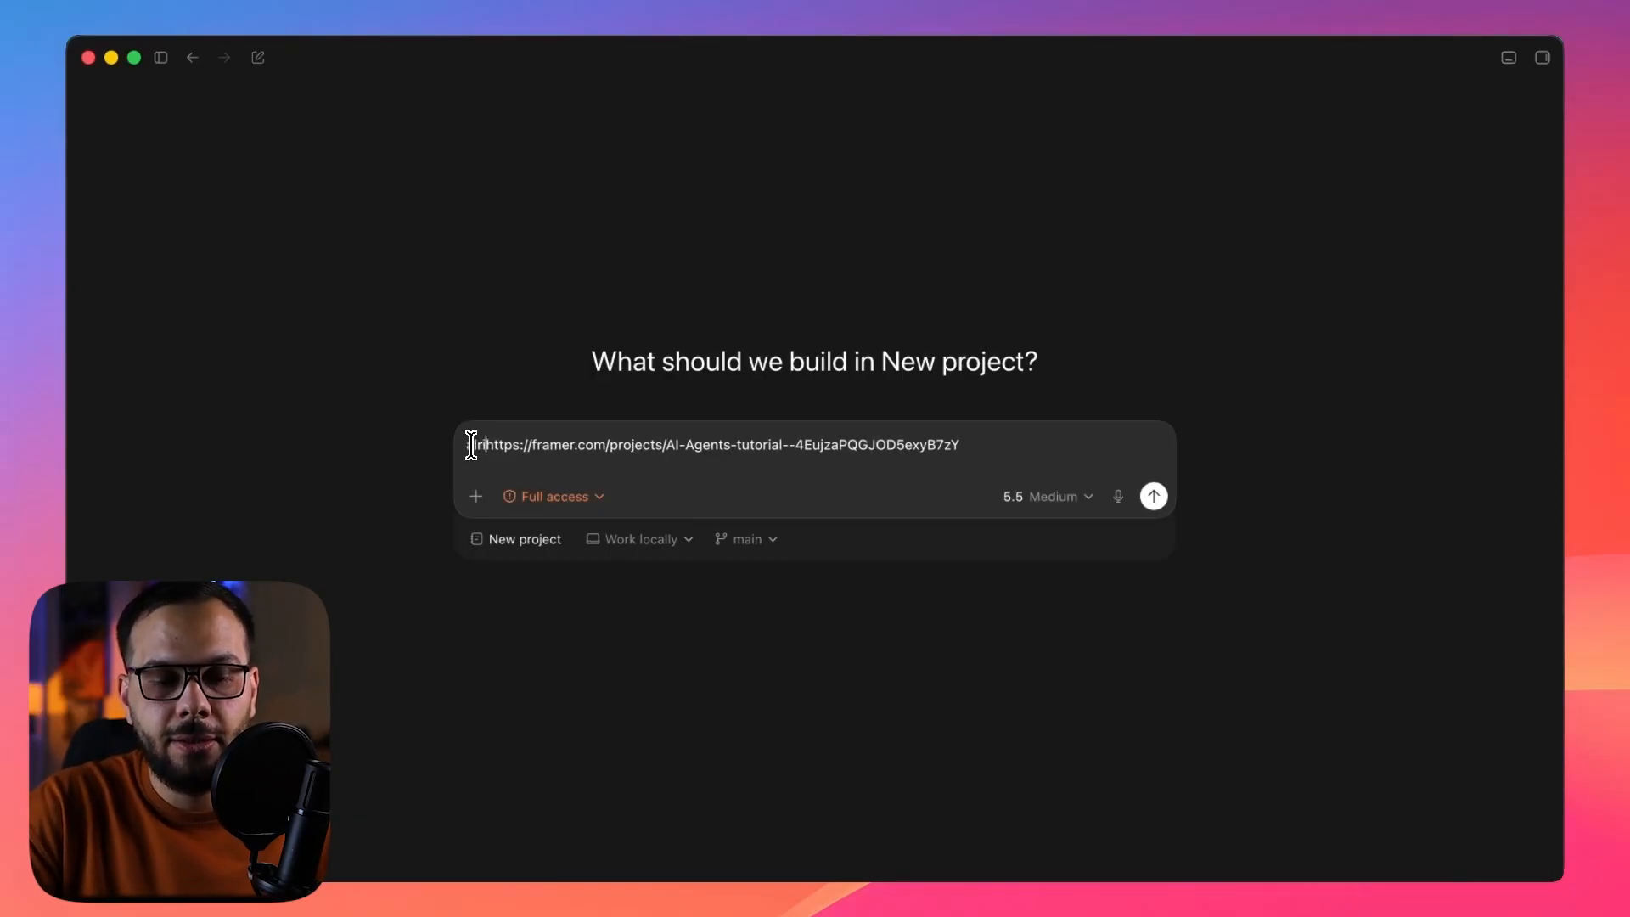
pyautogui.write('tup framer')
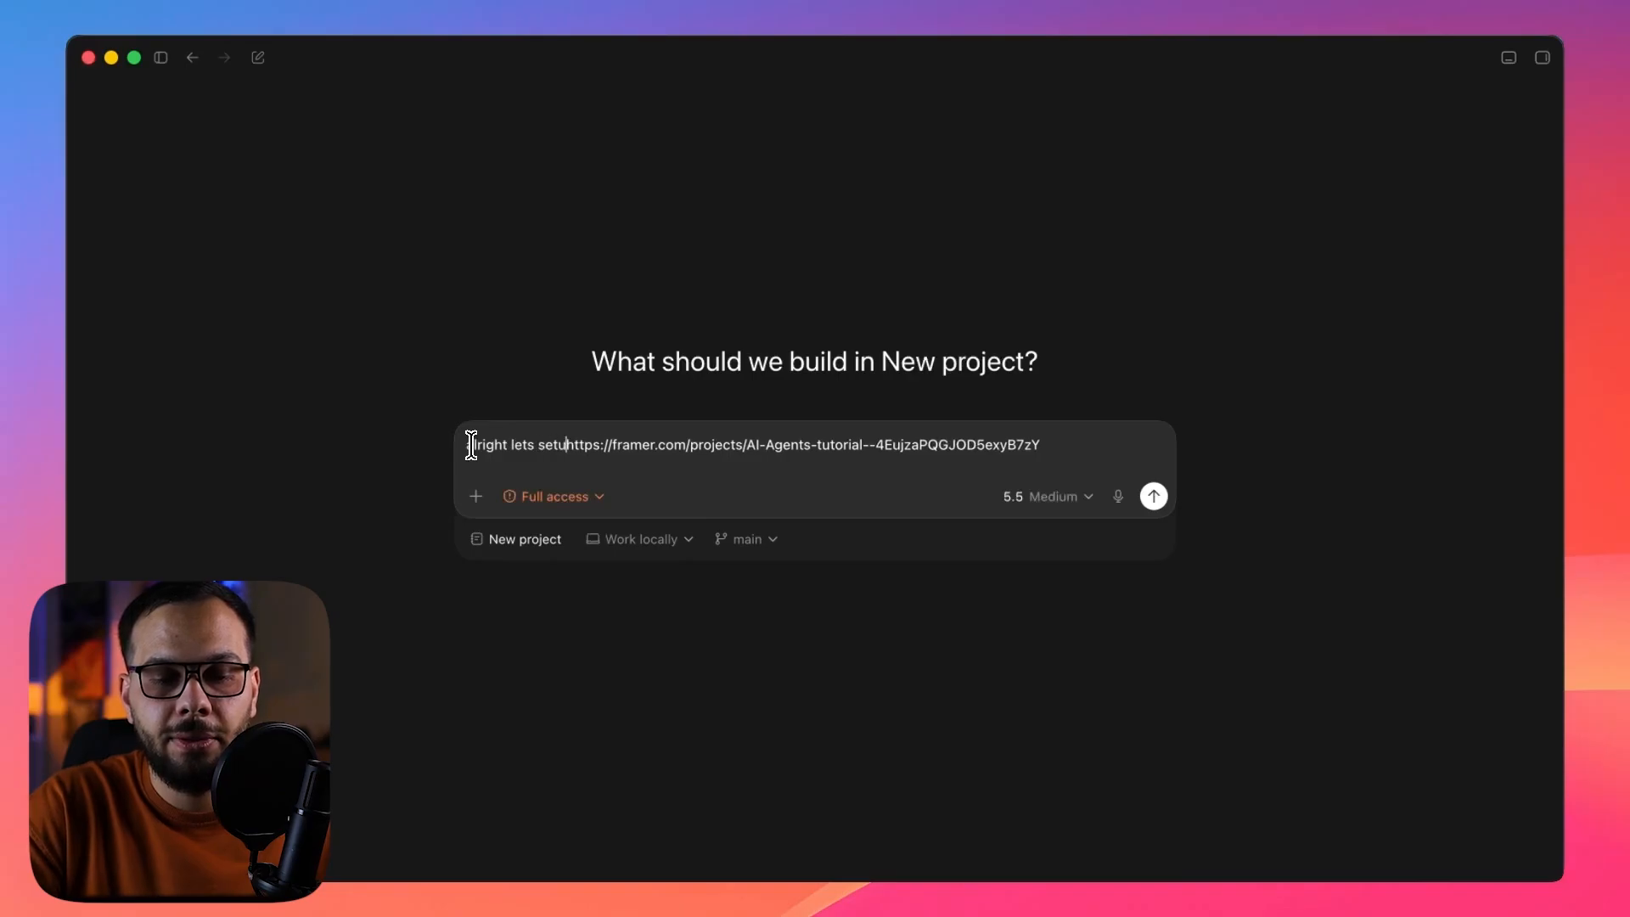
pyautogui.write(' project ')
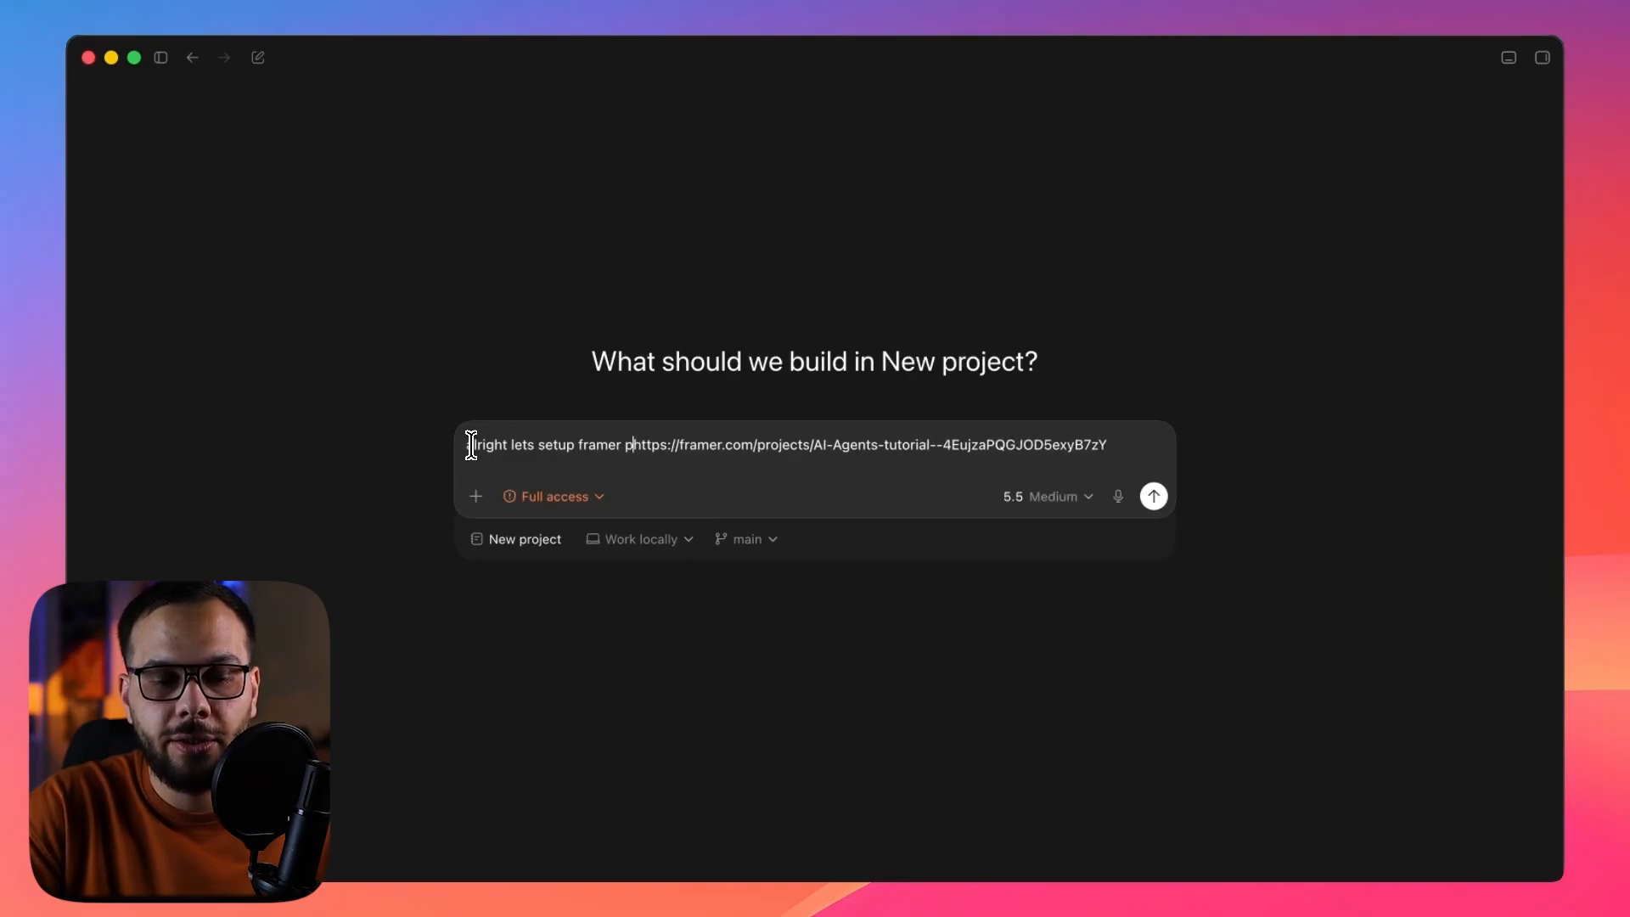
pyautogui.write('url:')
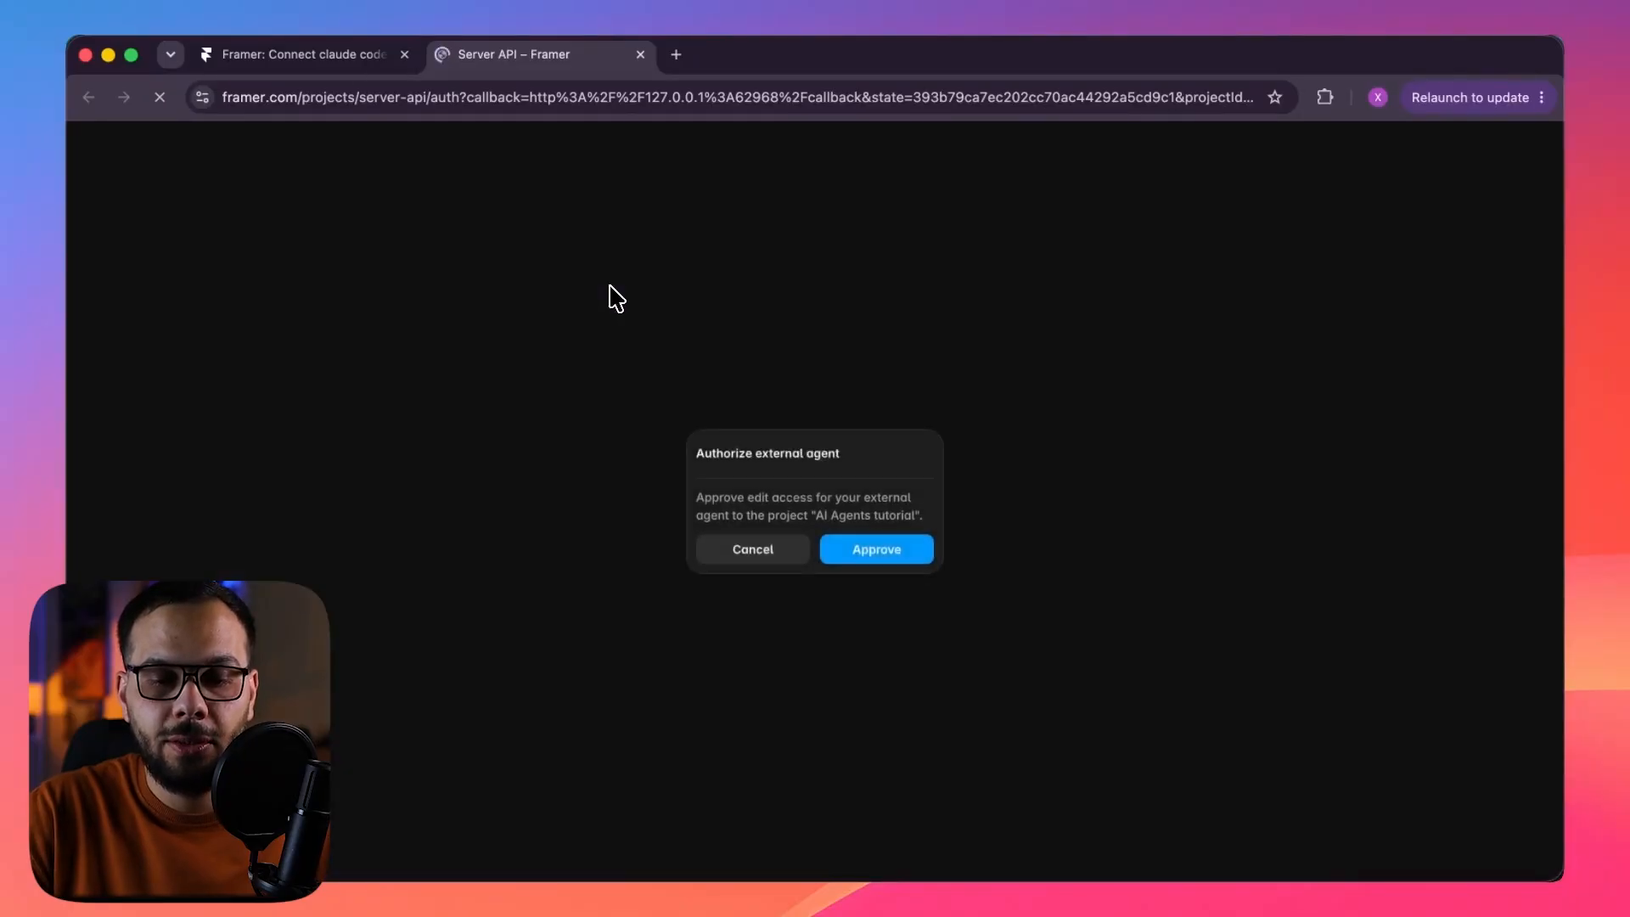
# Approve the external agent's edit access to the AI Agents tutorial project and return to the Codex thread.
pyautogui.click(888, 557)
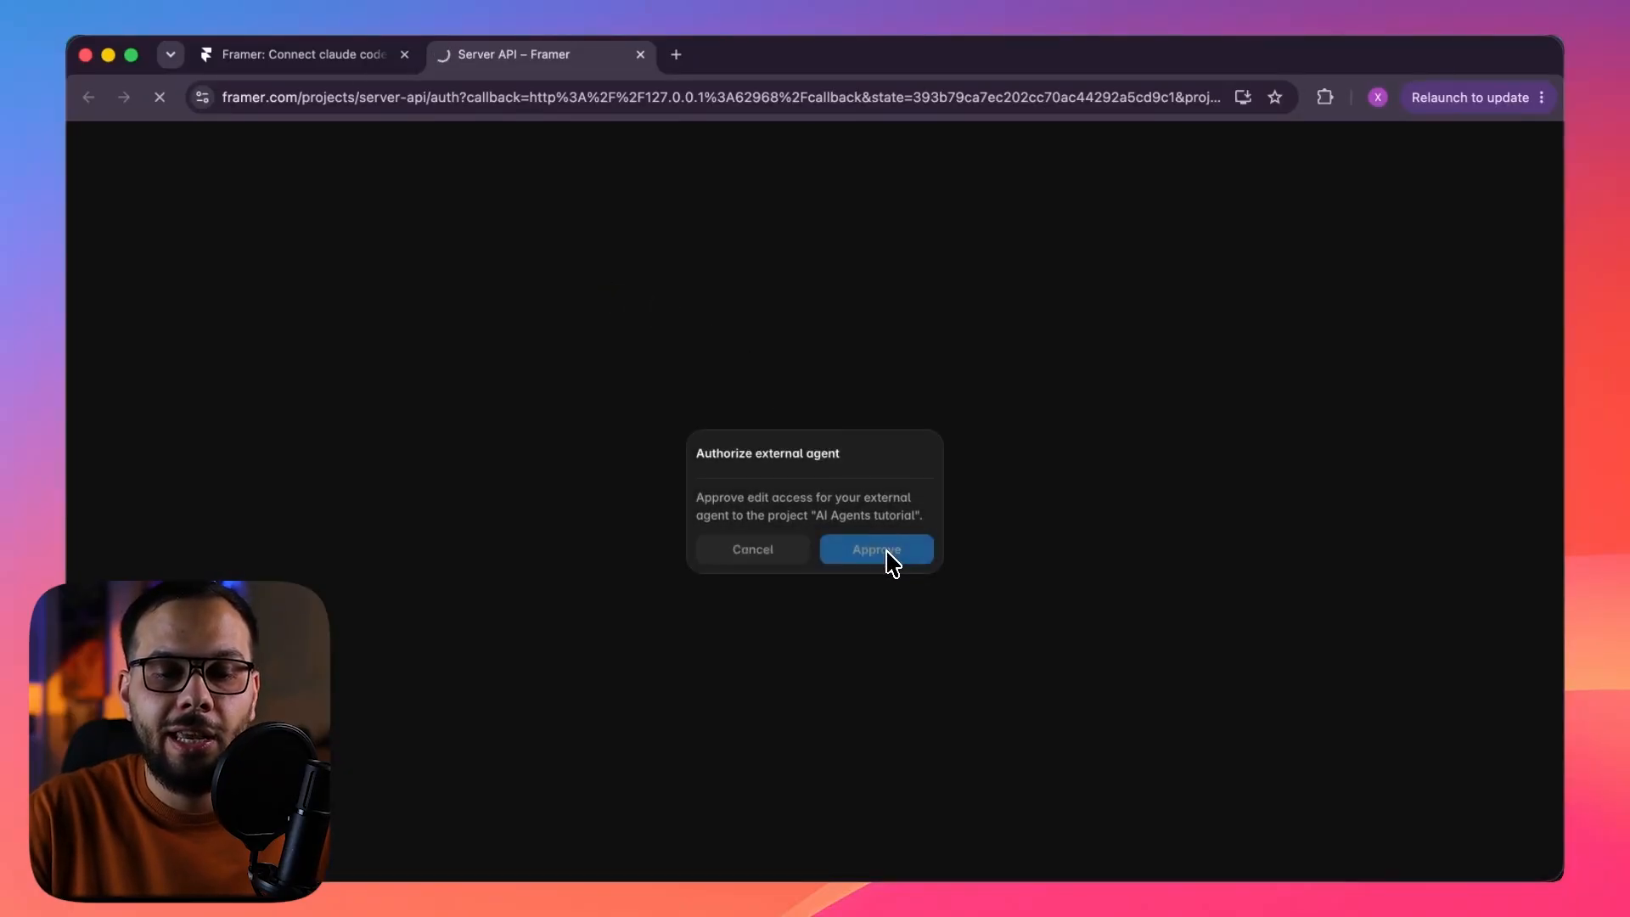
pyautogui.click(917, 905)
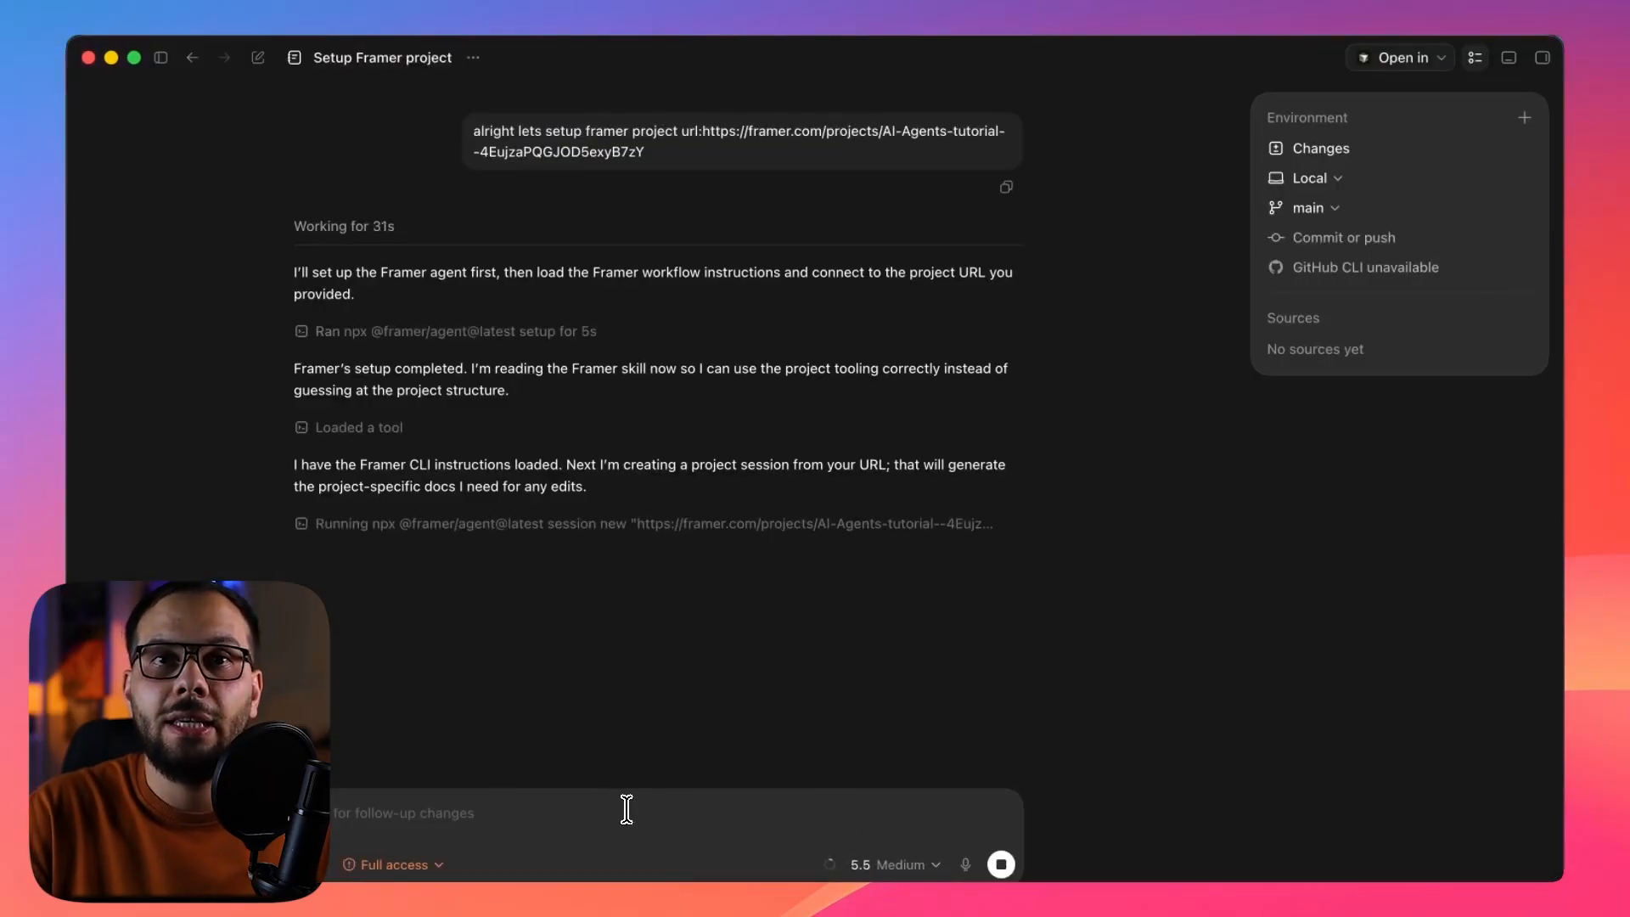